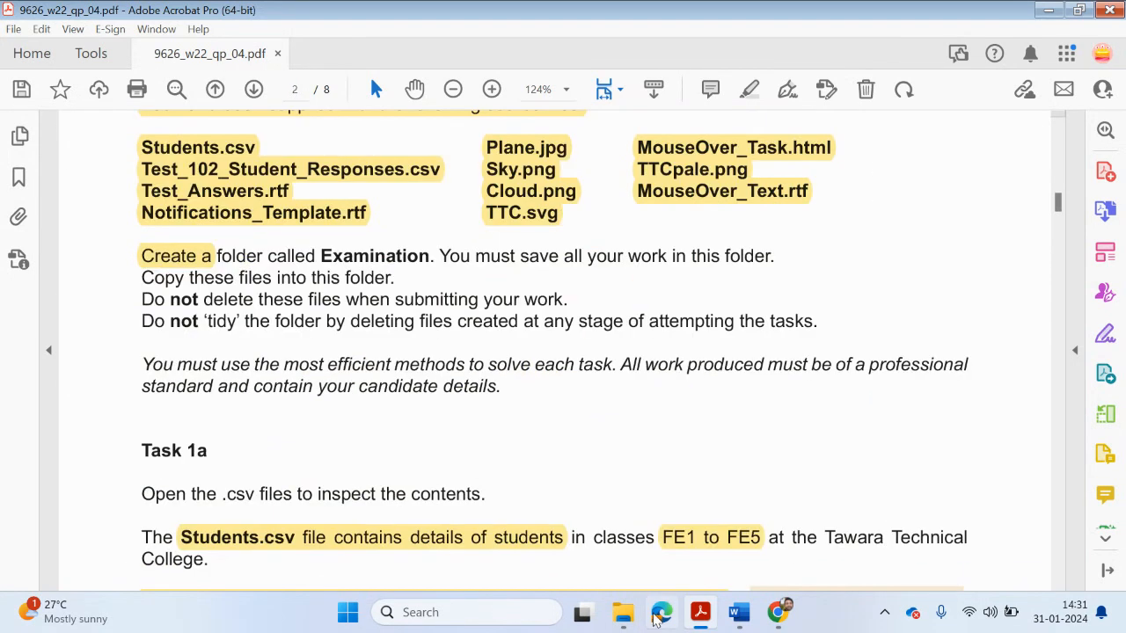
Step: Open the Test_102_5678_1234 workbook from the Examination folder, review its S_Marks, S_Ans and MS sheets, and close it
left_click(623, 612)
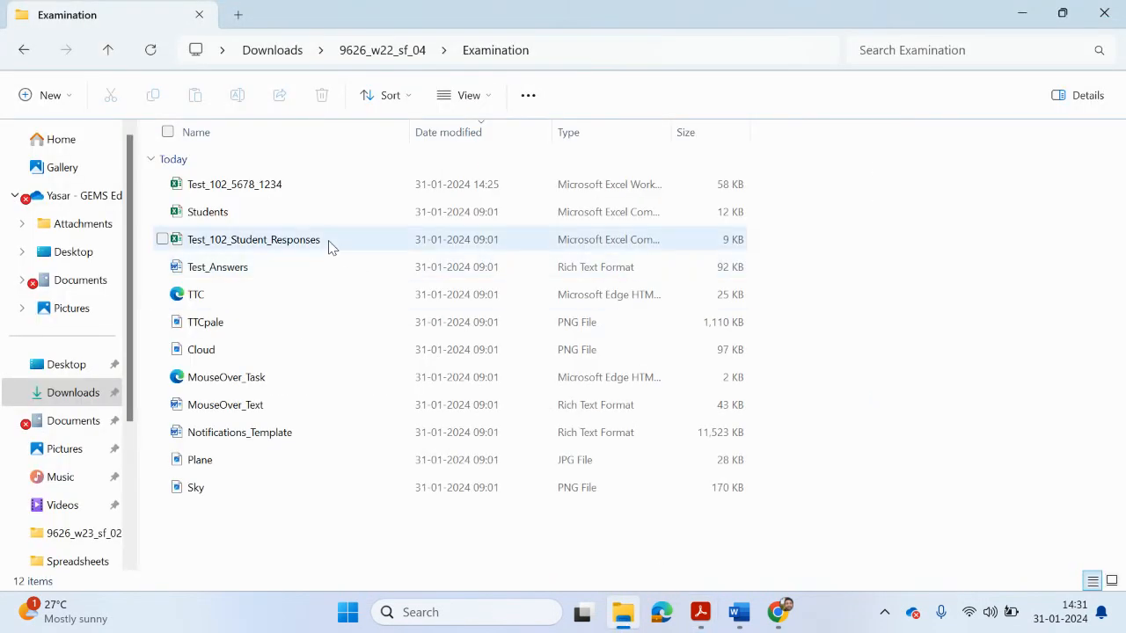
double_click(220, 190)
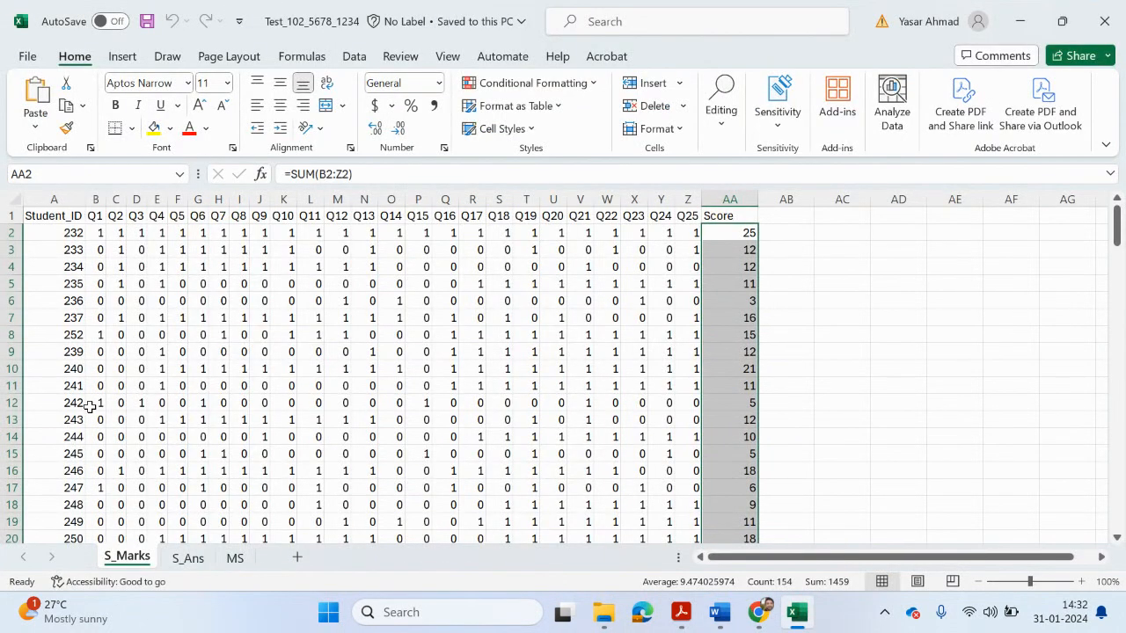
left_click(102, 234)
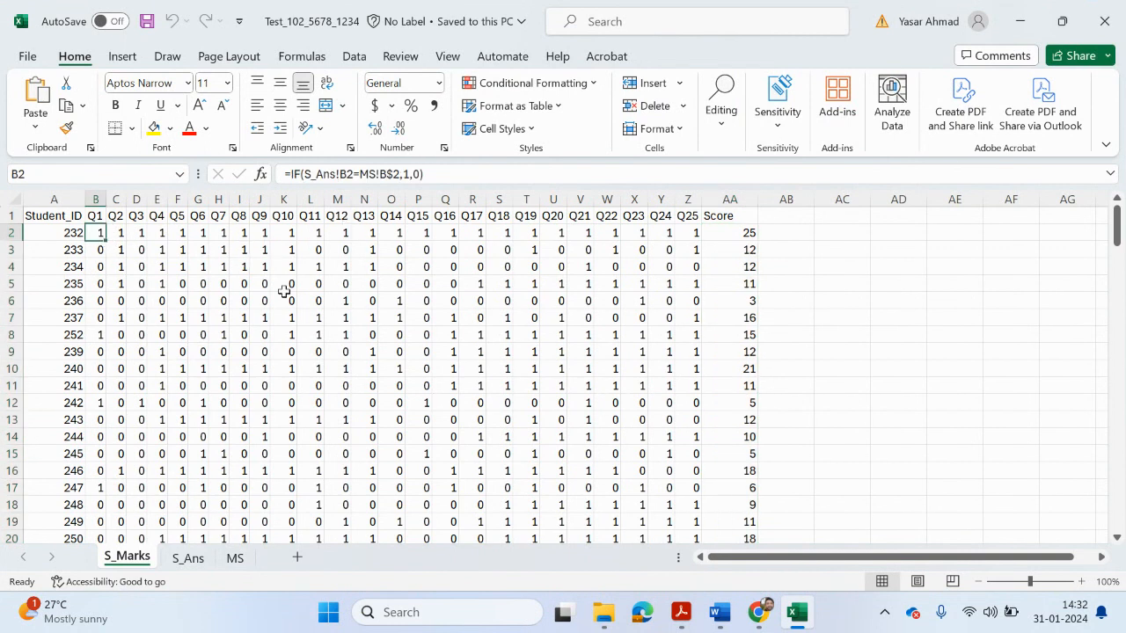
left_click(187, 558)
left_click_drag(95, 239, 185, 227)
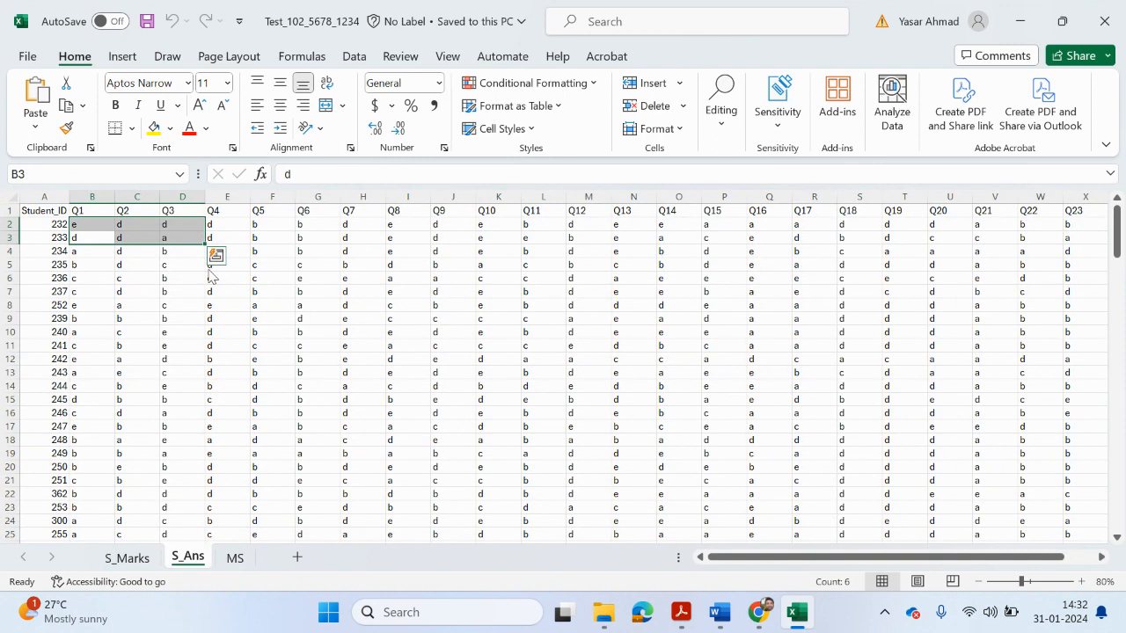
left_click(225, 559)
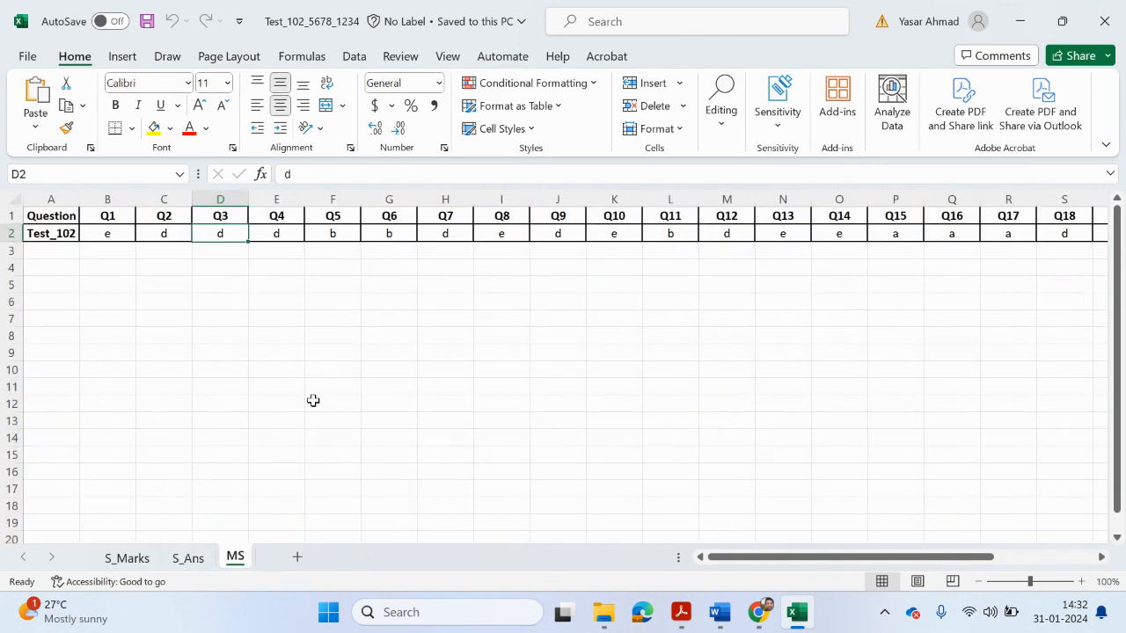
left_click(126, 557)
left_click(1104, 21)
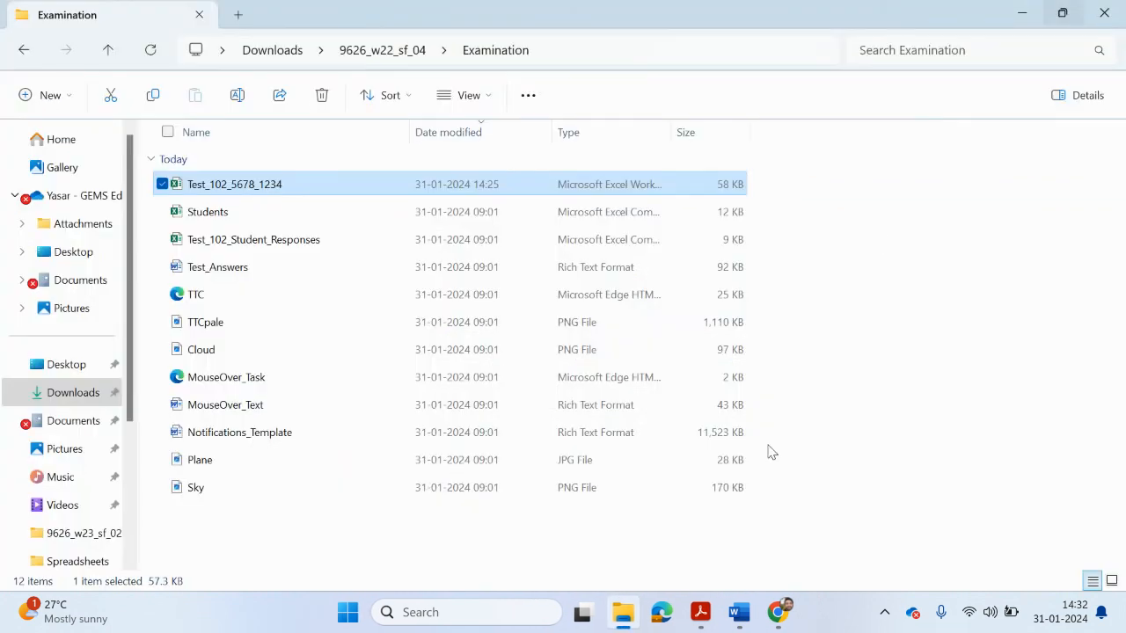
Step: In the question paper PDF, highlight the phrase "name of a class." in the Task 1a database instructions
left_click(700, 612)
scroll(668, 557, "down", 6)
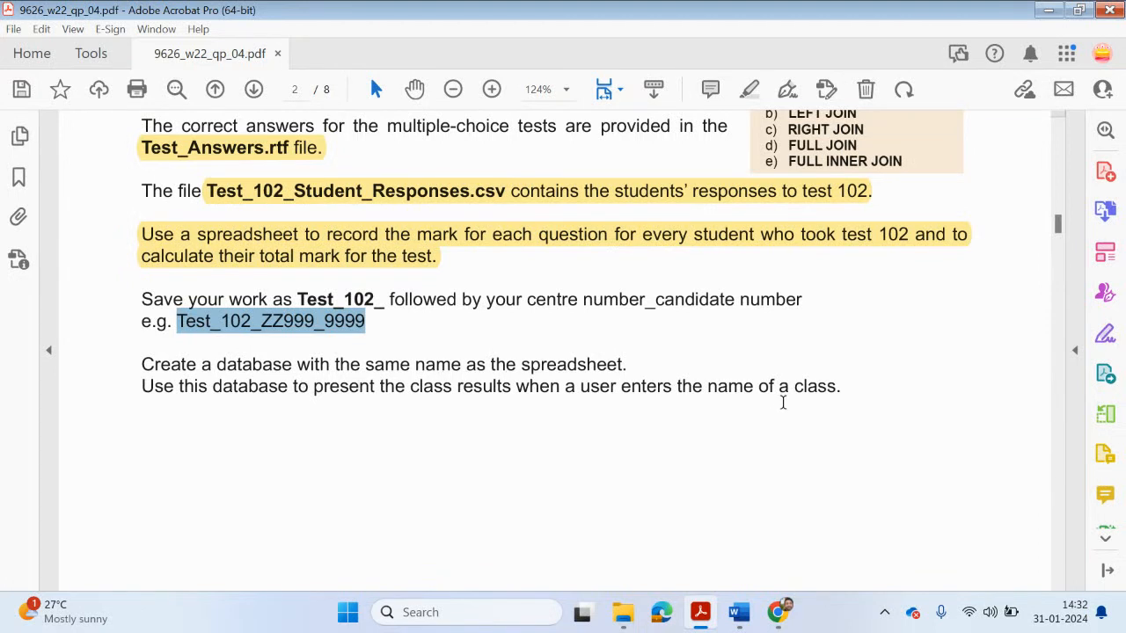
left_click_drag(840, 389, 708, 389)
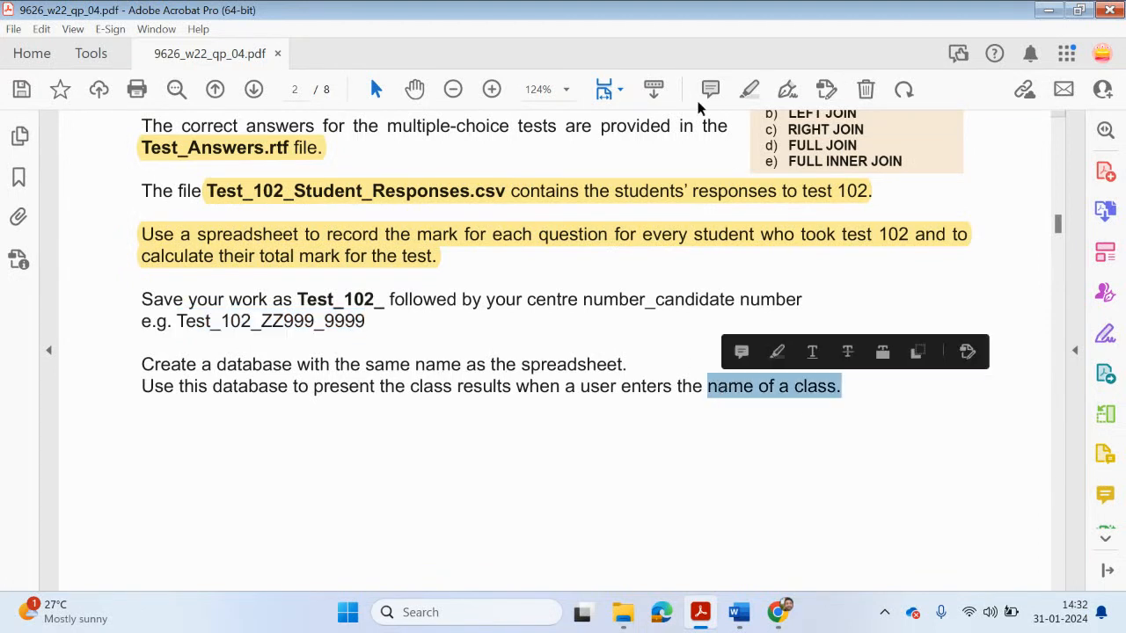
left_click(749, 91)
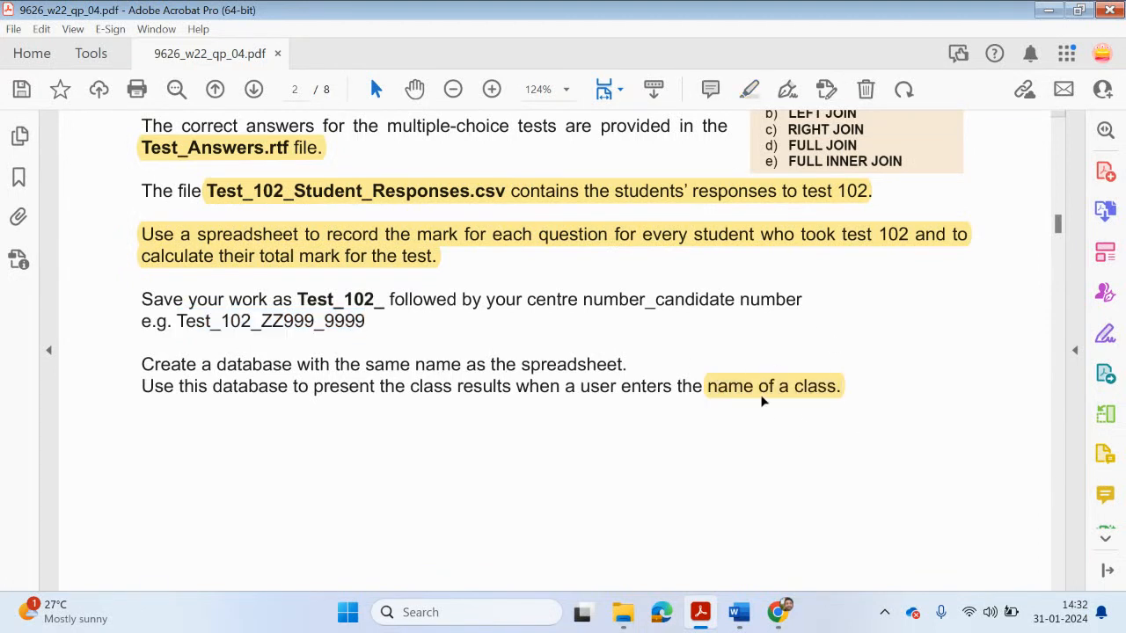
Step: Copy the file name of the Test_102_5678_1234 workbook in the Examination folder without renaming it
left_click(622, 612)
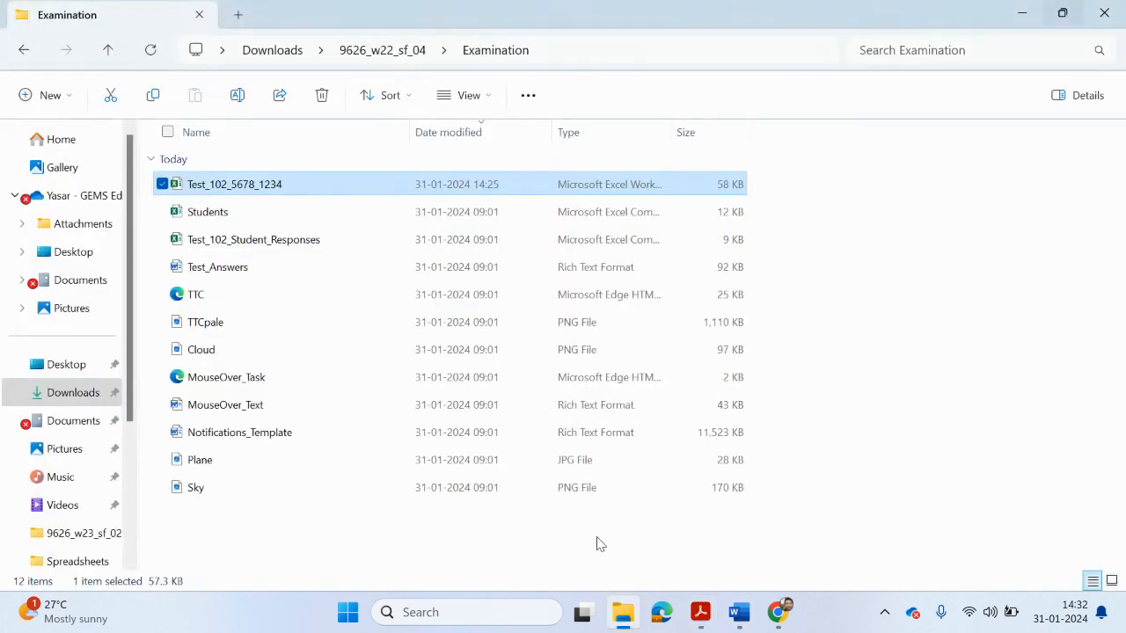
right_click(253, 195)
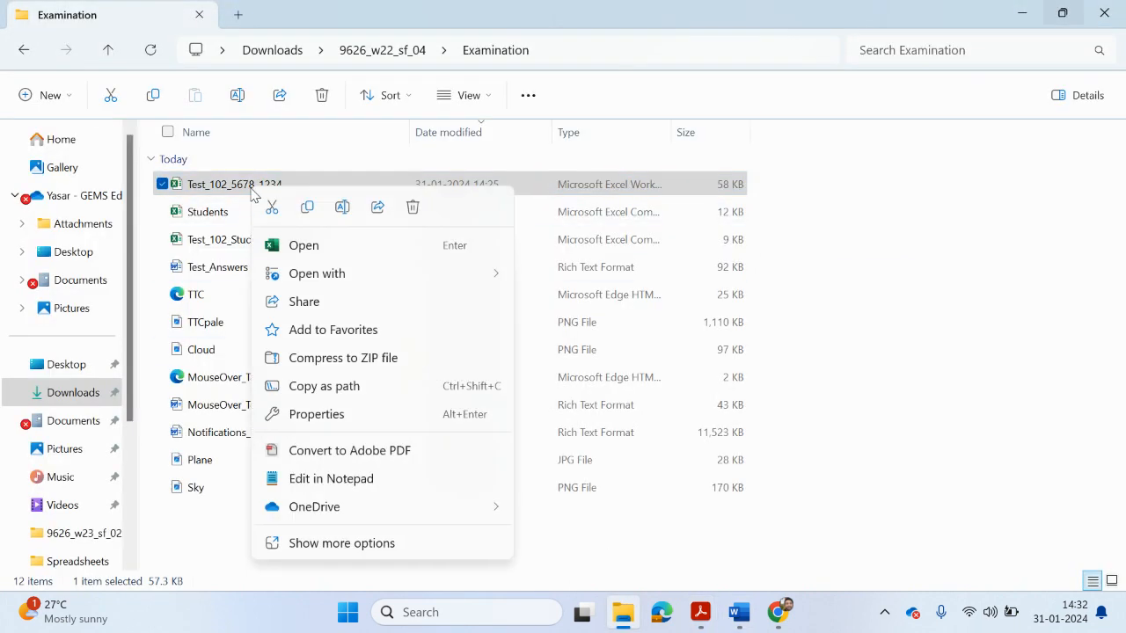
left_click(342, 207)
right_click(289, 184)
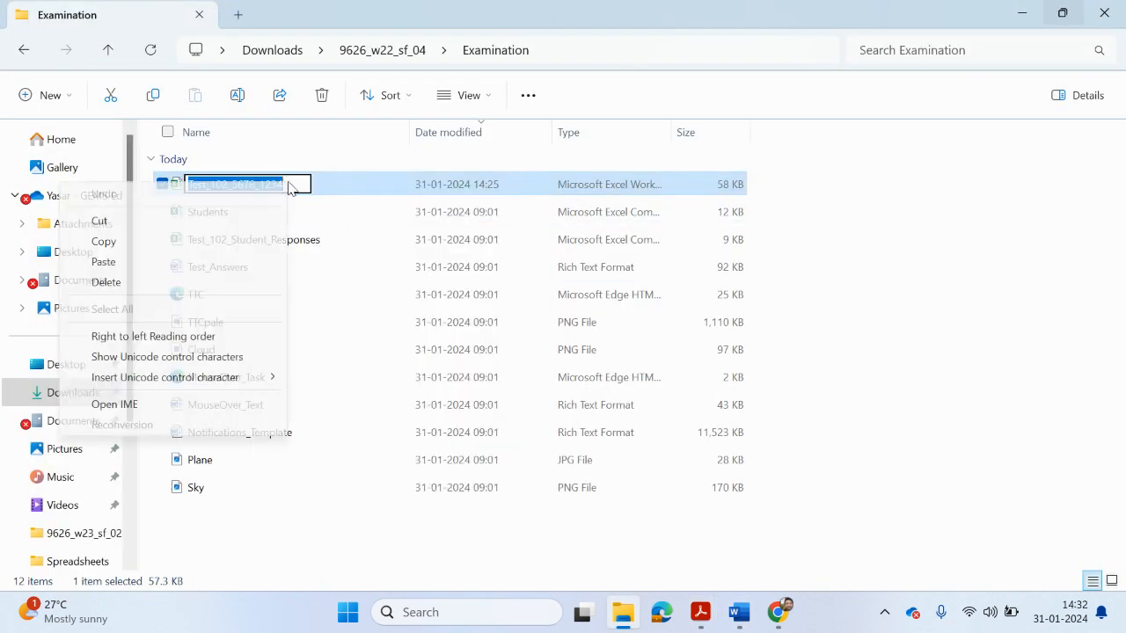
left_click(216, 241)
left_click(355, 533)
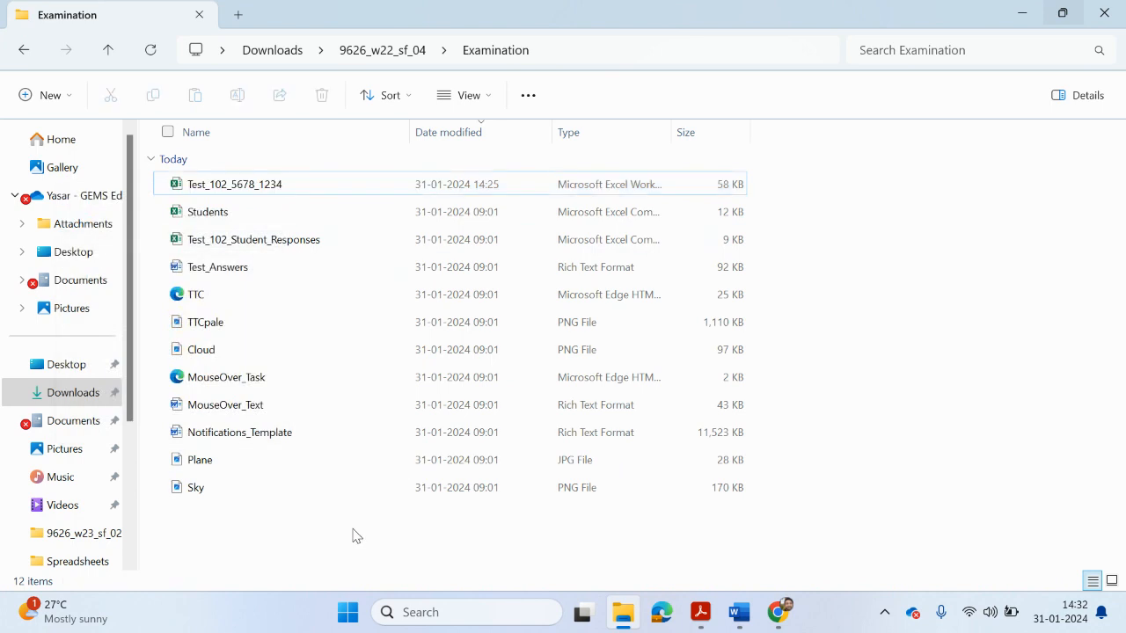
Step: Create a Microsoft Access database named Test_102_5678_1234 in the Examination folder and open it with its content enabled
right_click(355, 533)
mouse_move(520, 456)
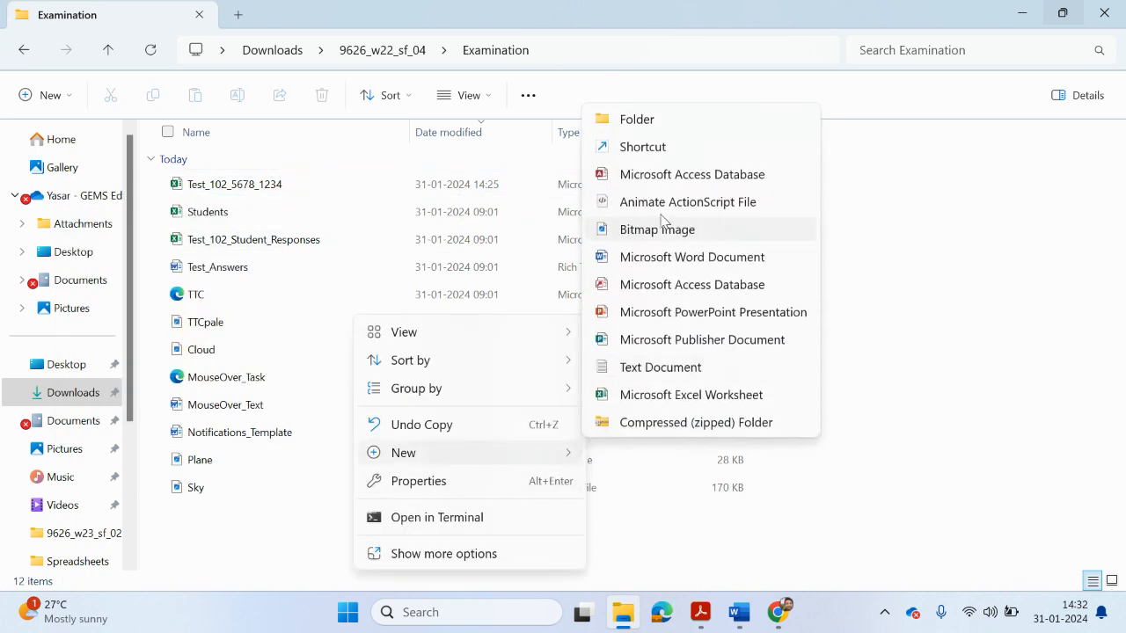
left_click(668, 181)
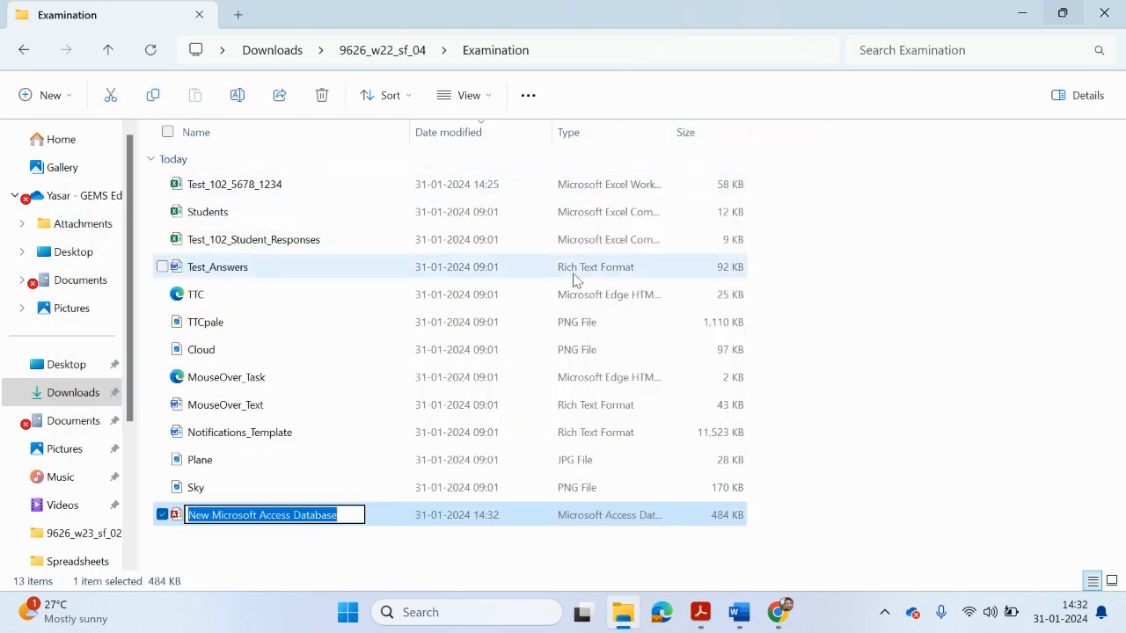
key("ctrl+v")
key("Return")
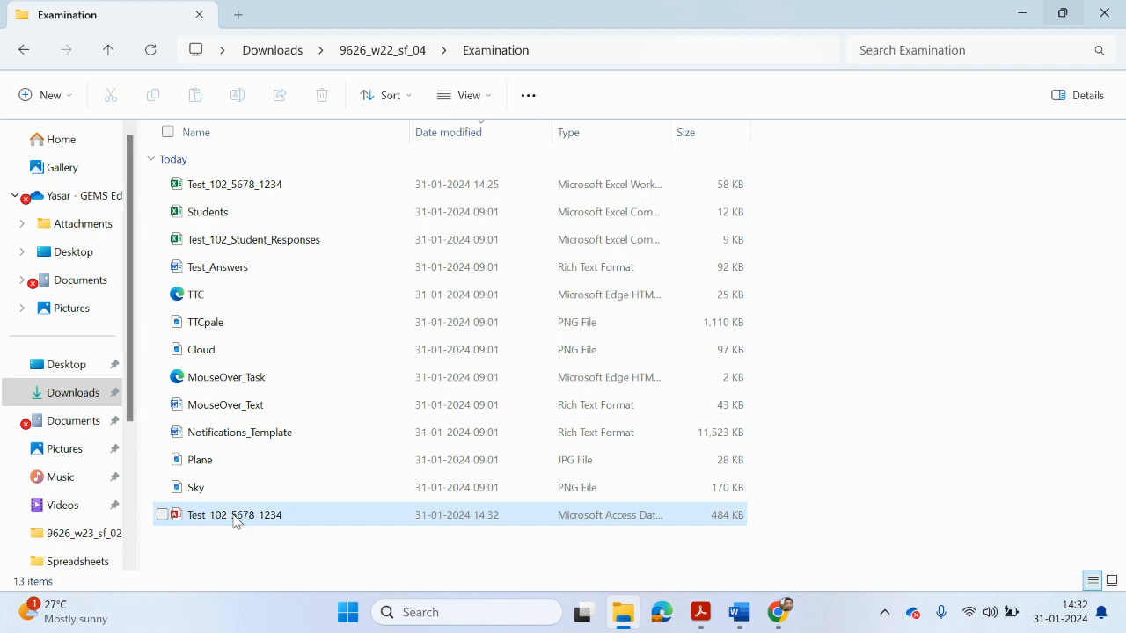
double_click(234, 517)
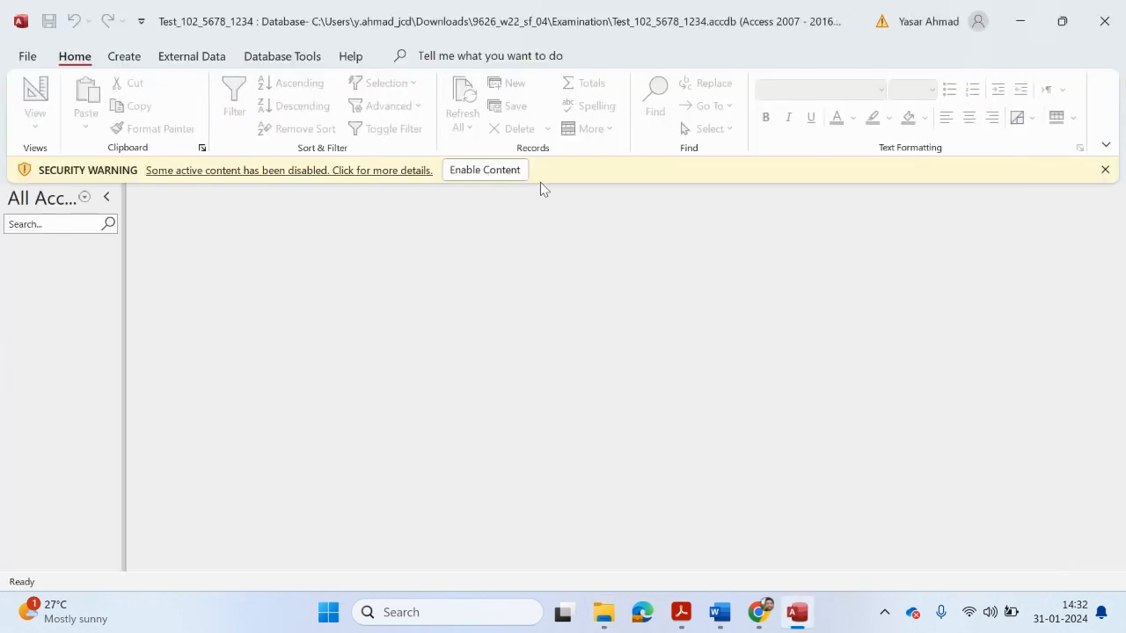
left_click(508, 167)
Step: Review the question paper's Task 1a instructions and the required layout of the Student Results form
left_click(681, 612)
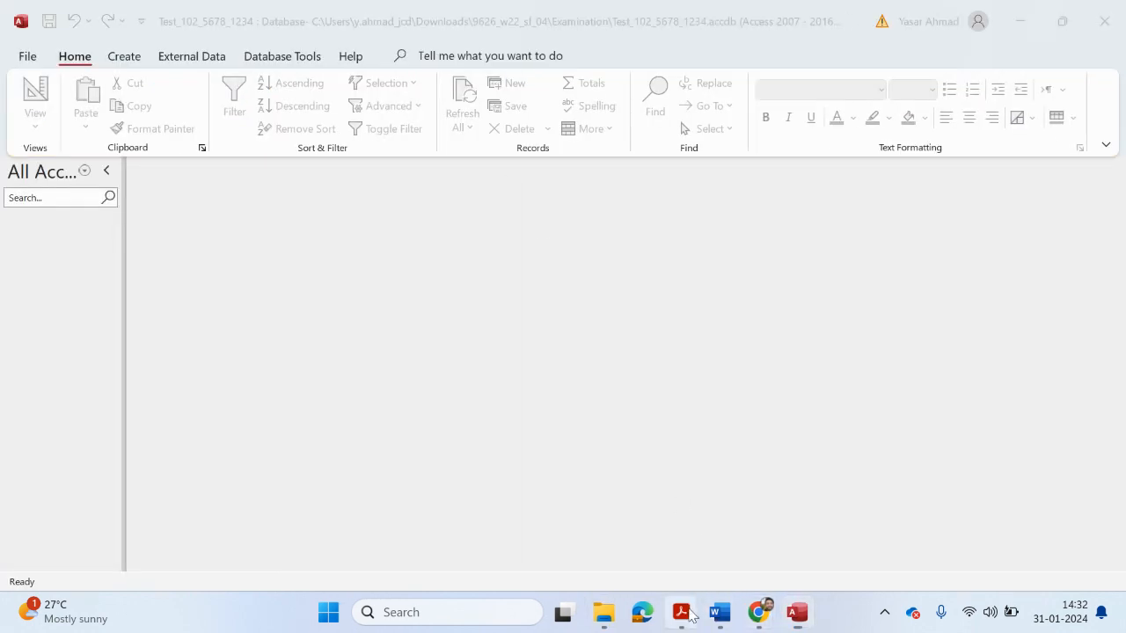
scroll(613, 517, "up", 5)
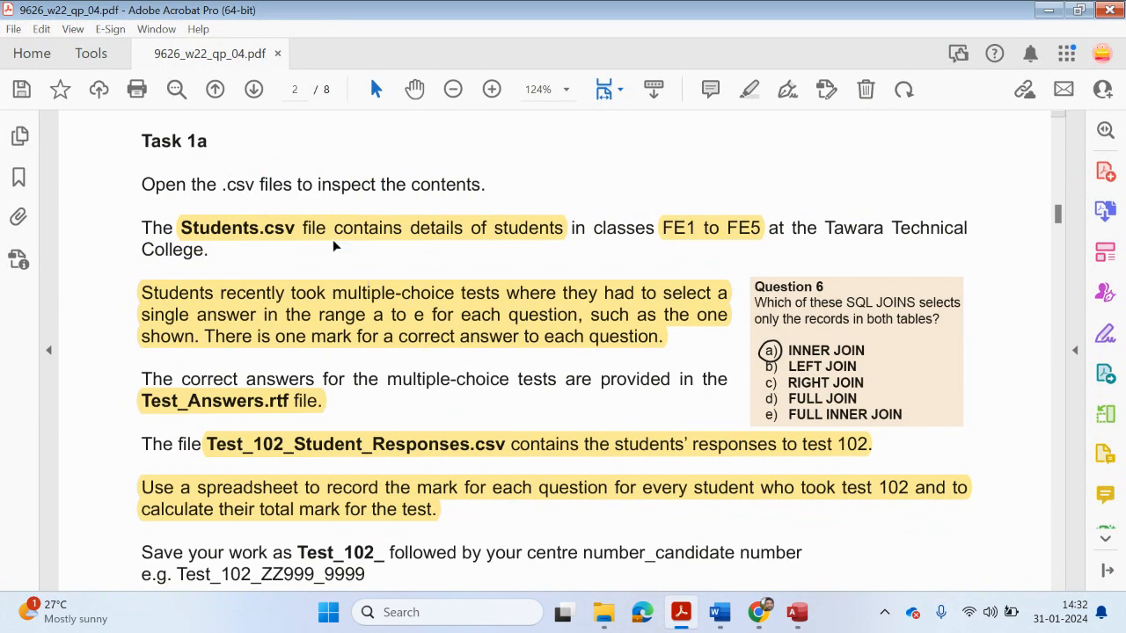
scroll(417, 358, "down", 20)
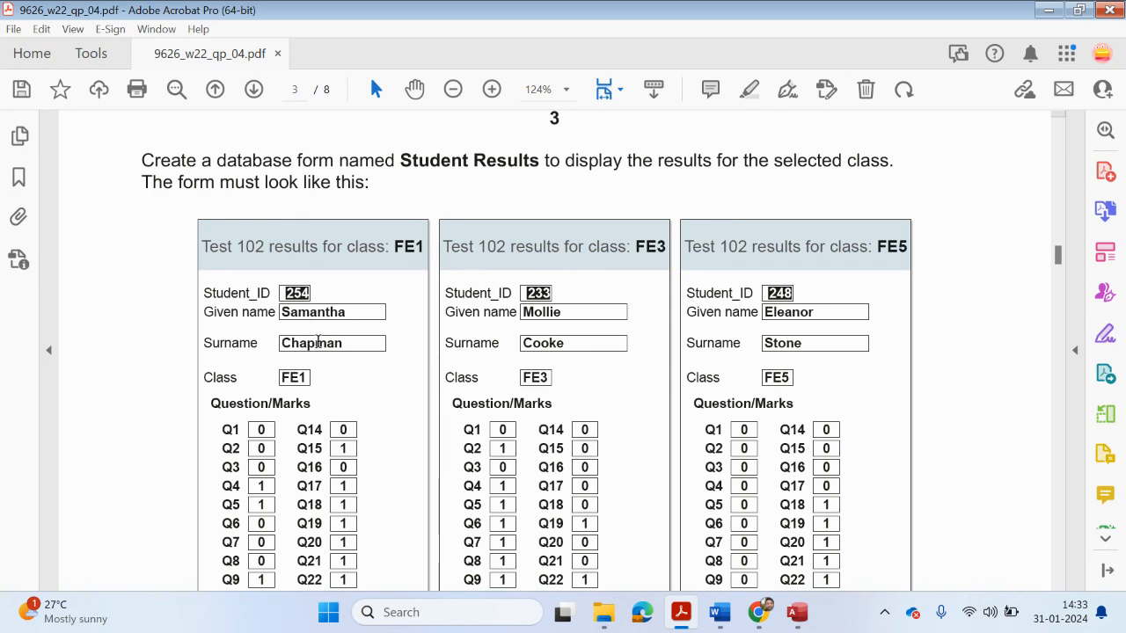
scroll(317, 343, "up", 1)
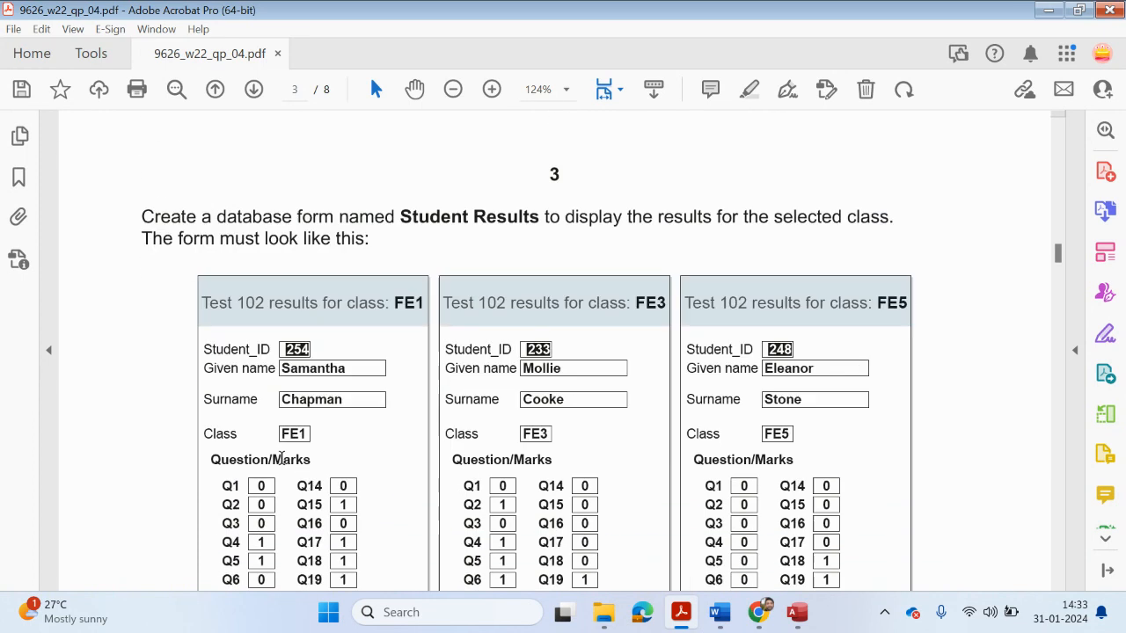
scroll(255, 436, "up", 10)
scroll(271, 440, "up", 4)
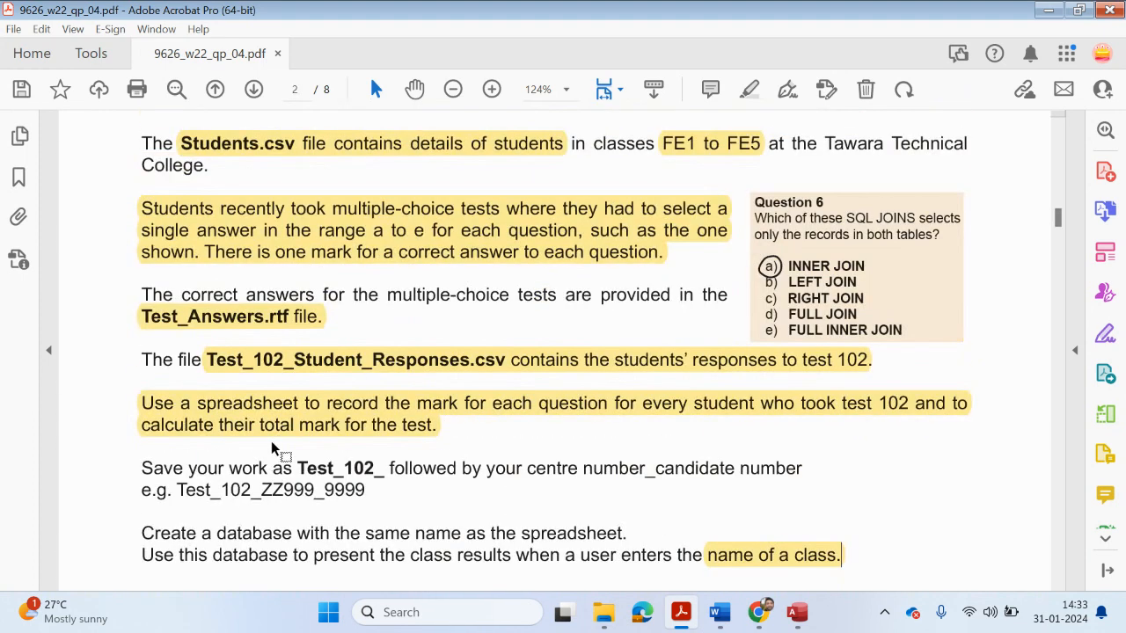
Step: Back in the Access database, start an Excel import using the Test_102_5678_1234 workbook from Downloads, 9626_w22_sf_04, Examination
left_click(797, 612)
left_click(185, 59)
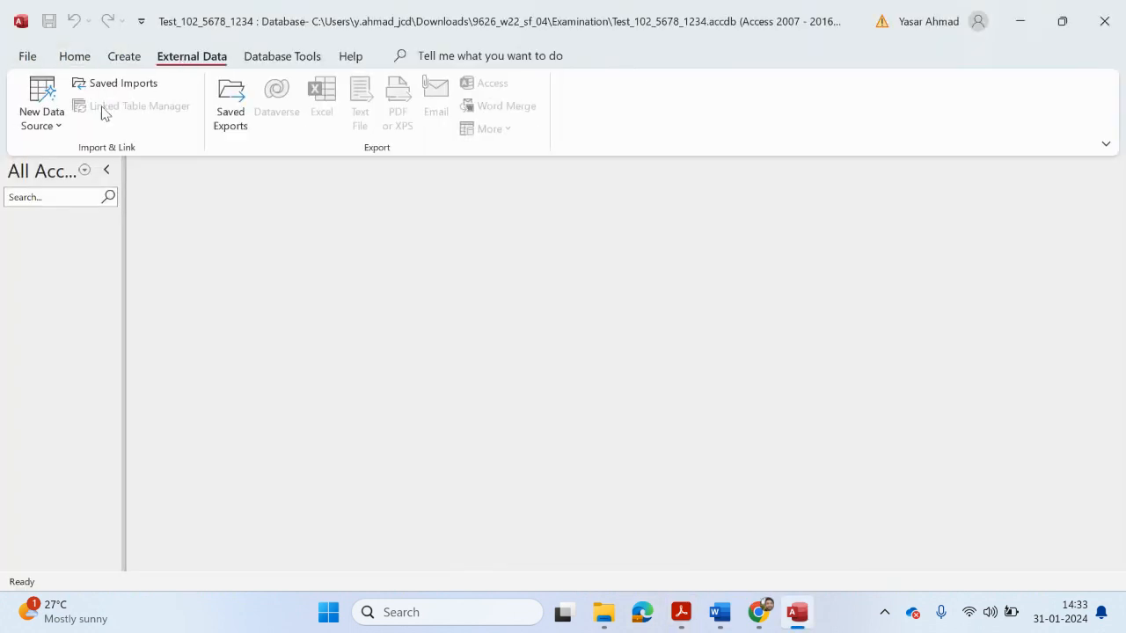
left_click(41, 123)
mouse_move(124, 177)
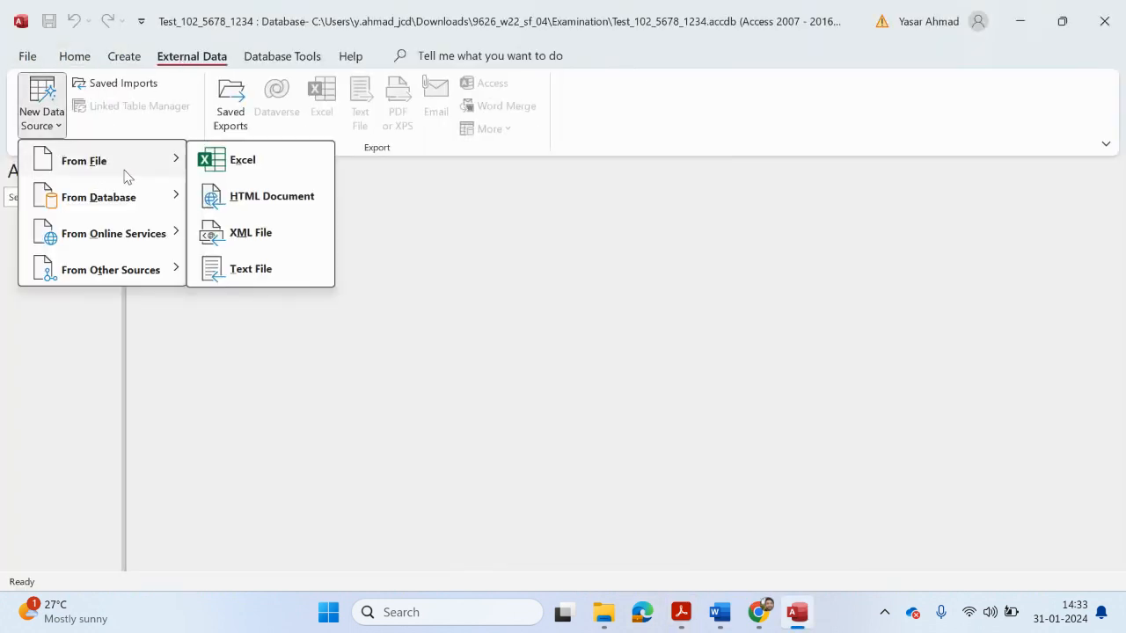
left_click(243, 176)
left_click(822, 177)
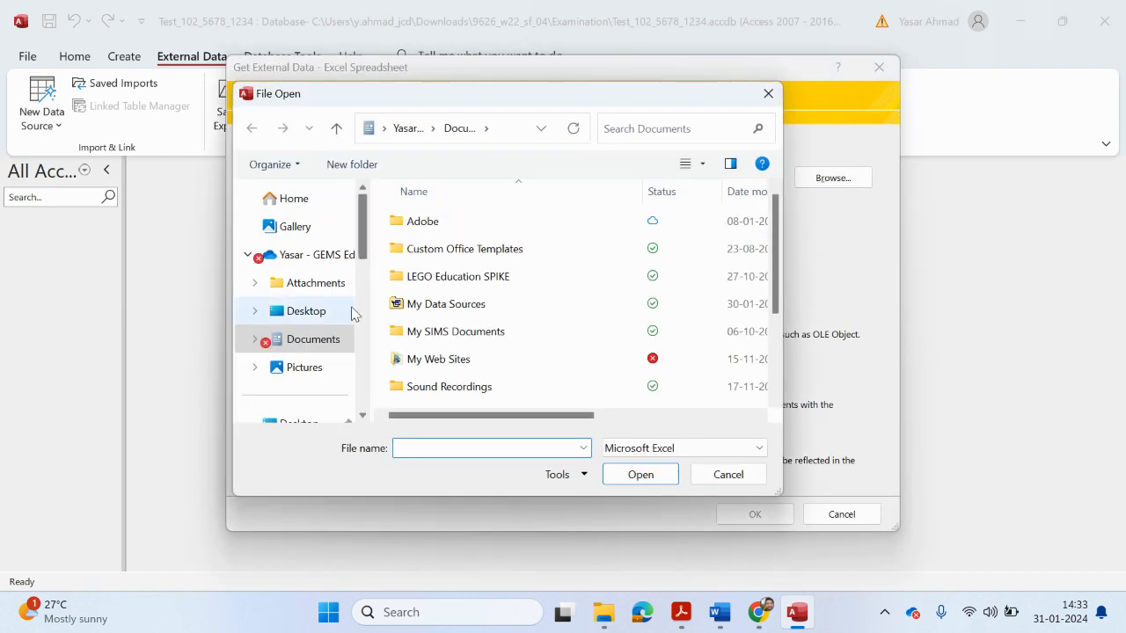
scroll(337, 315, "down", 3)
scroll(336, 313, "up", 2)
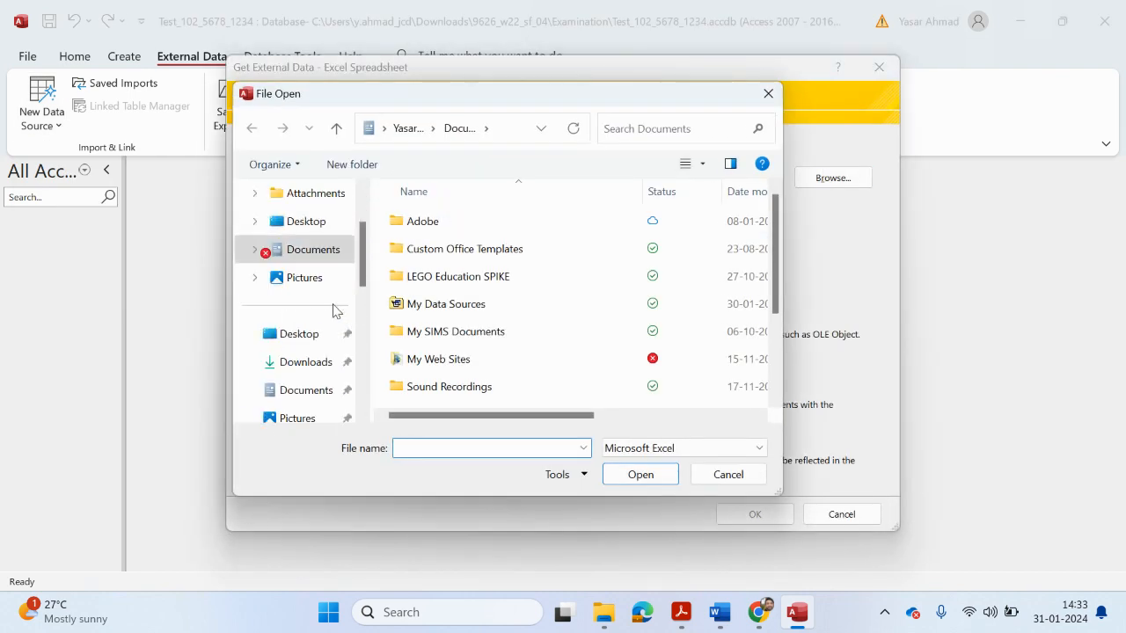
left_click(302, 364)
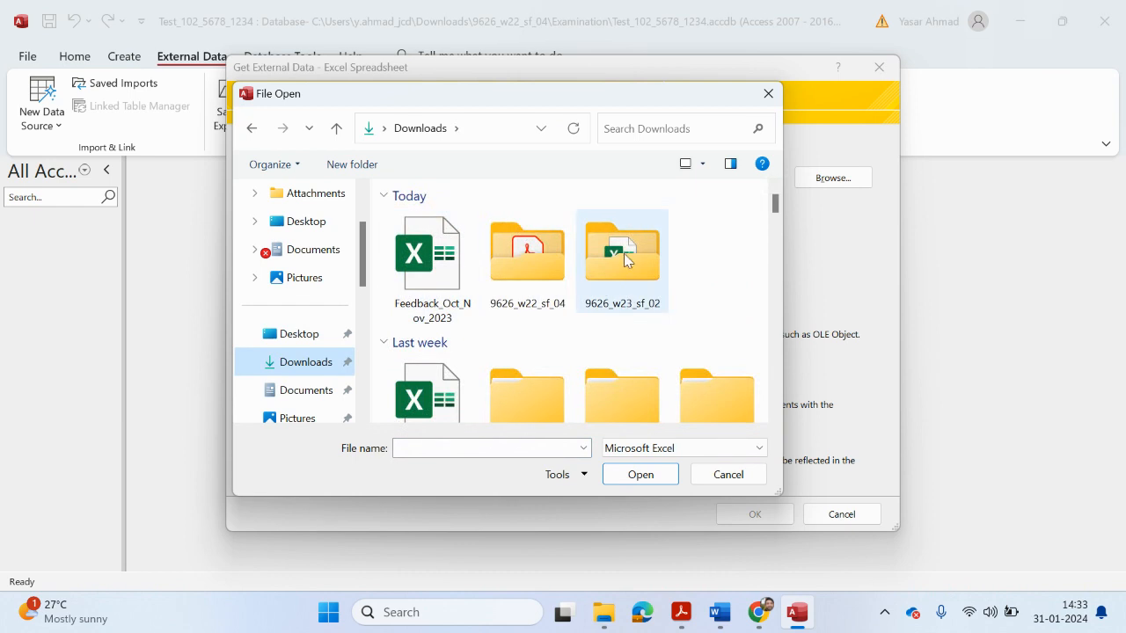
double_click(541, 262)
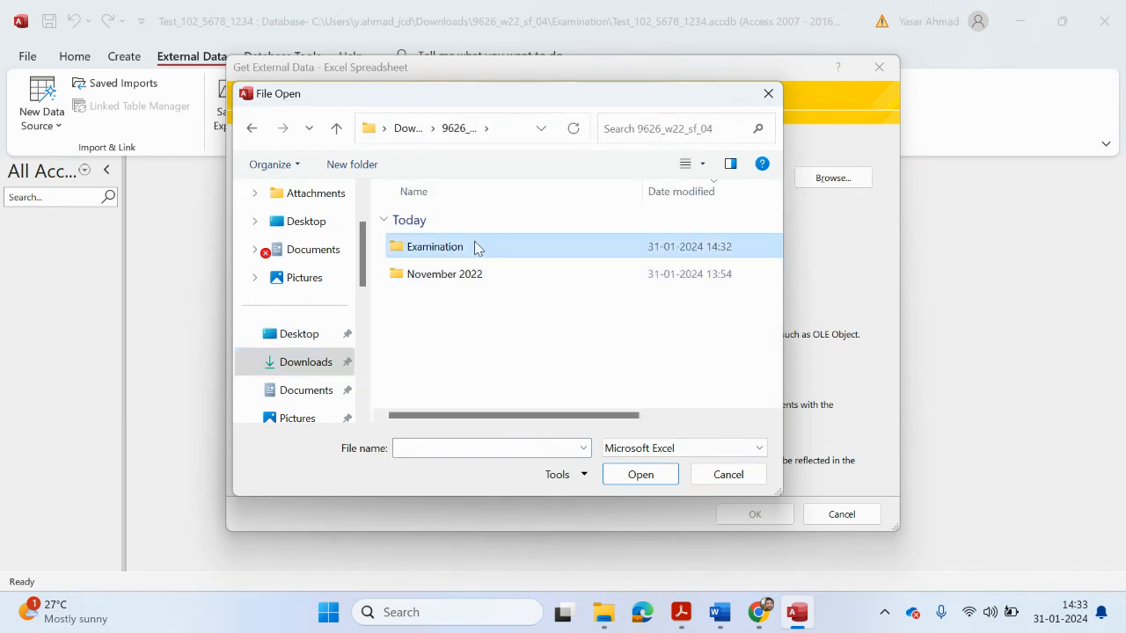
double_click(475, 248)
double_click(478, 247)
left_click(767, 513)
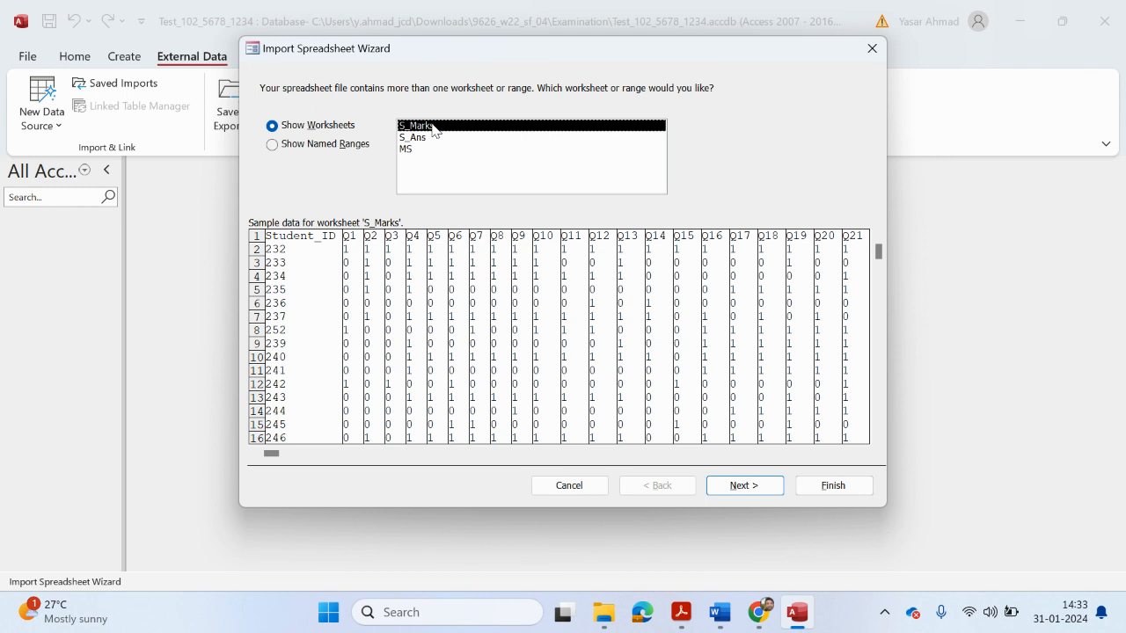
Step: Choose the S_Marks worksheet for the import and accept its first row as column headings after checking the columns through Score
left_click(405, 138)
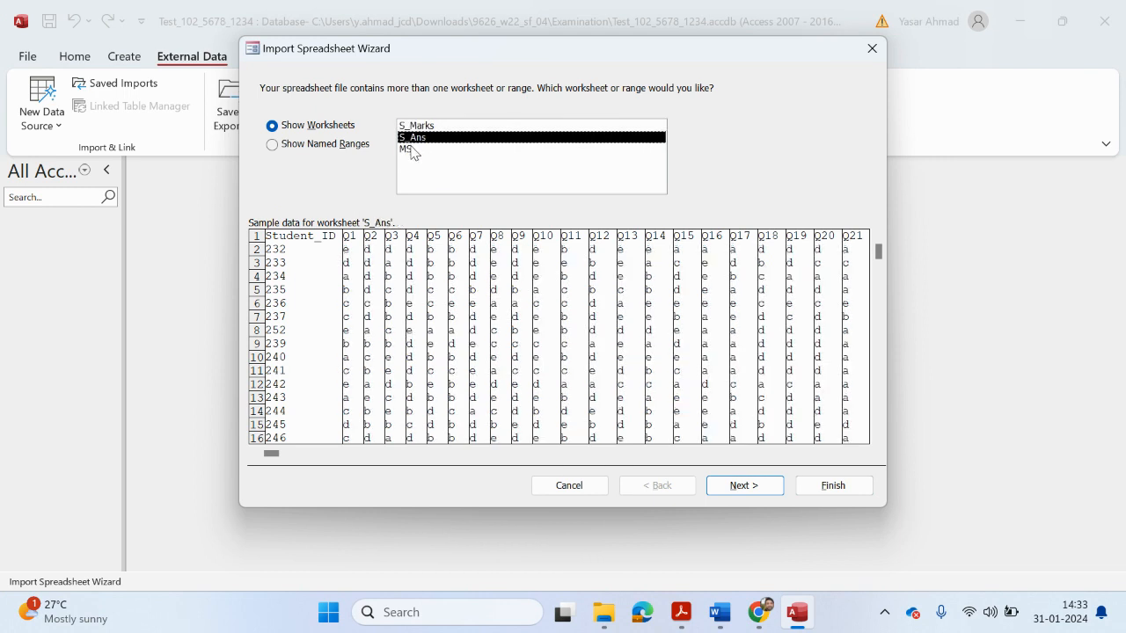
left_click(411, 150)
left_click(413, 127)
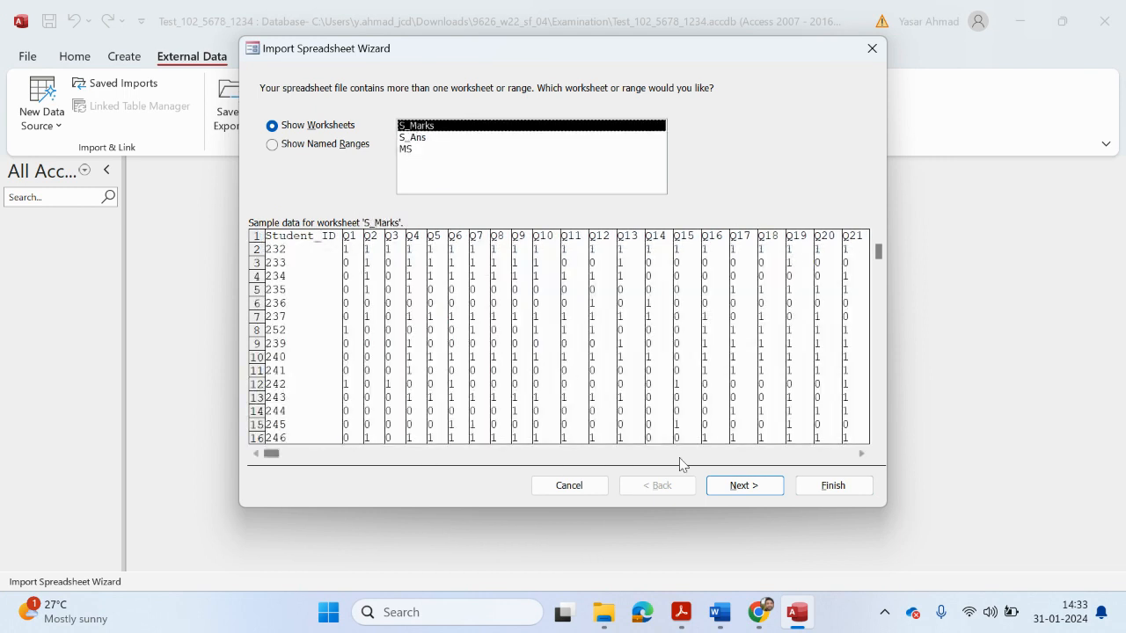
left_click(739, 486)
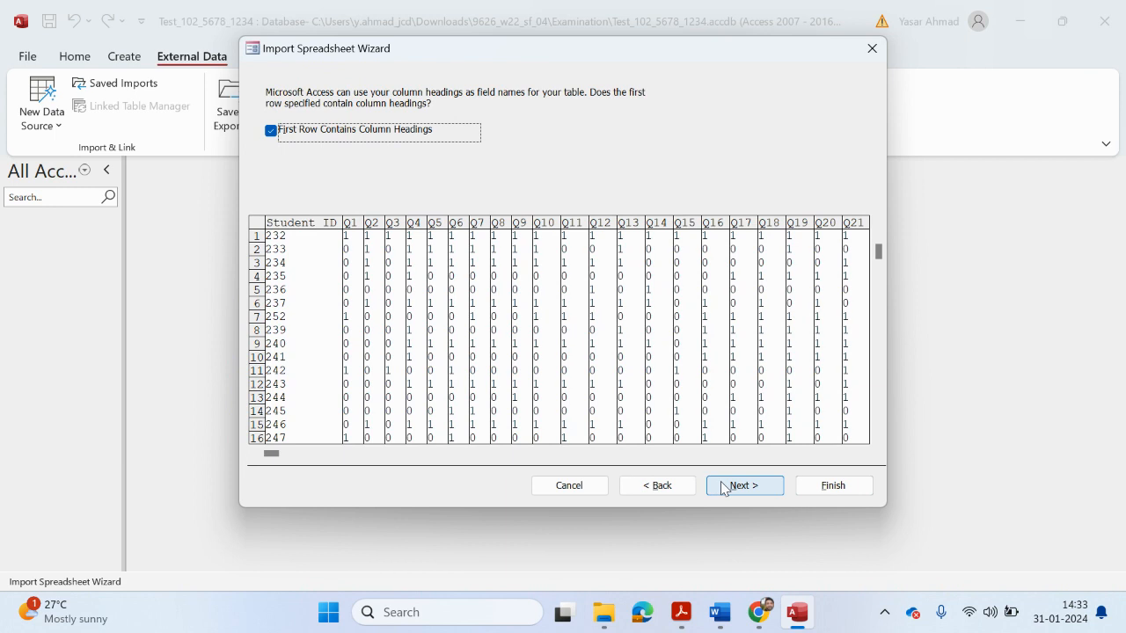
left_click_drag(285, 455, 655, 435)
left_click(713, 457)
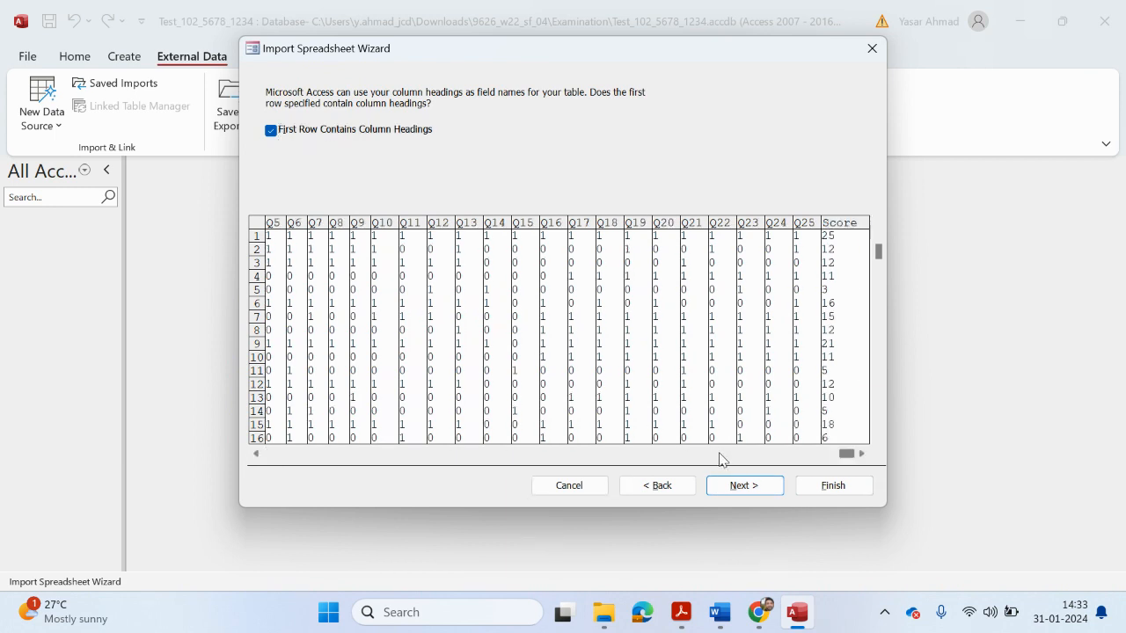
left_click(733, 486)
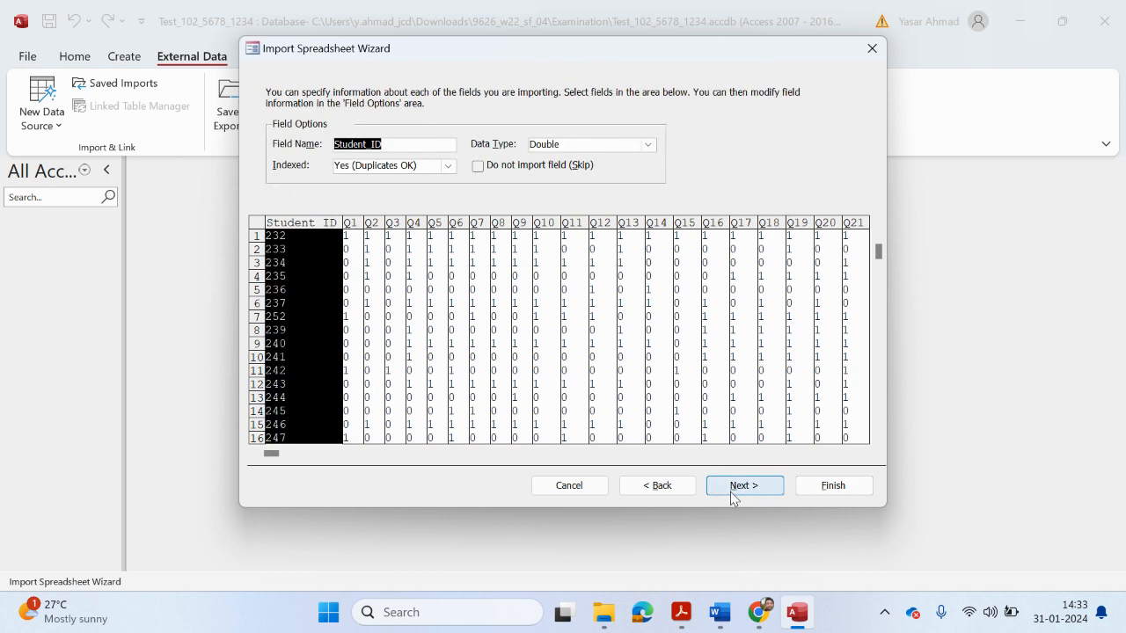
Step: Accept the default field options and choose Student_ID as the imported table's own primary key
left_click(741, 486)
left_click(509, 158)
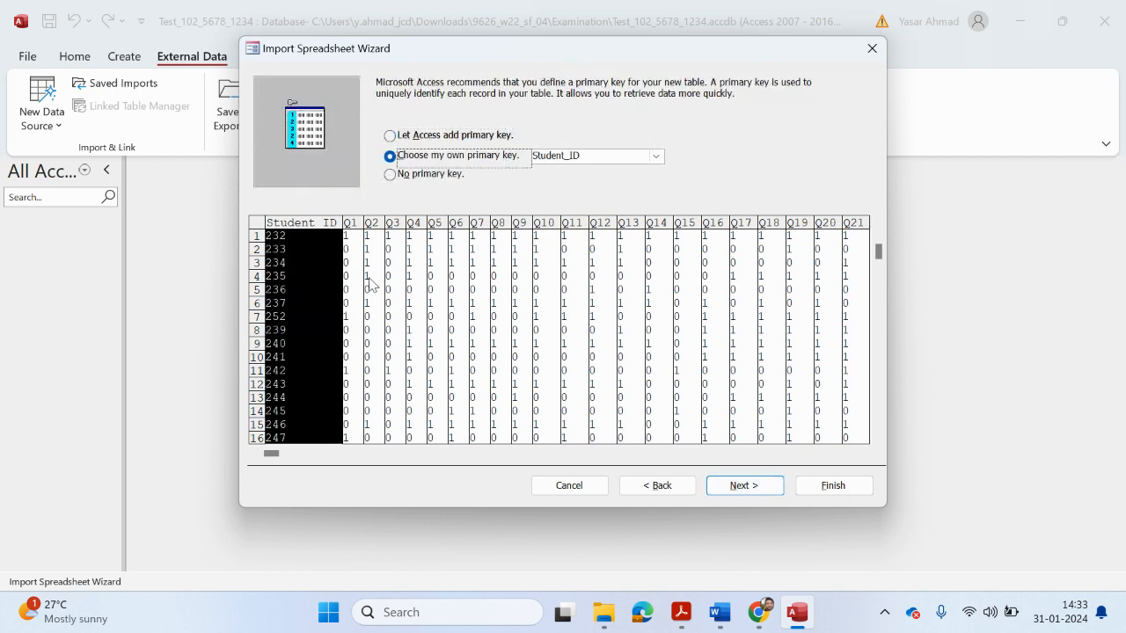
Step: Finish importing the worksheet into a table named S_Marks without saving the import steps, and open that table
left_click(774, 486)
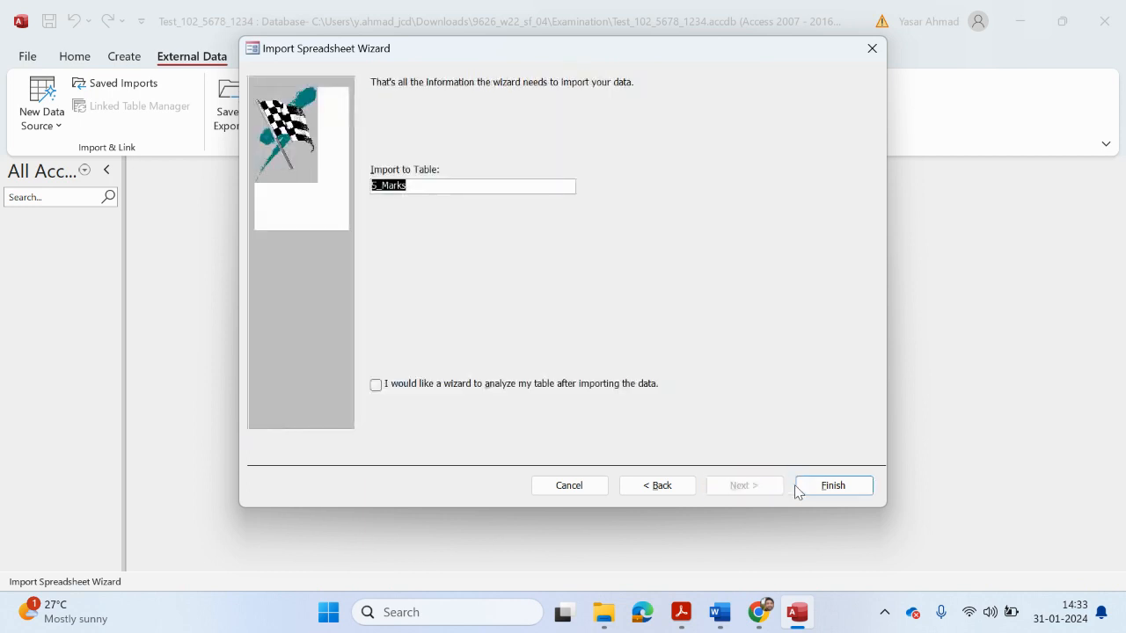
left_click(840, 485)
left_click(832, 513)
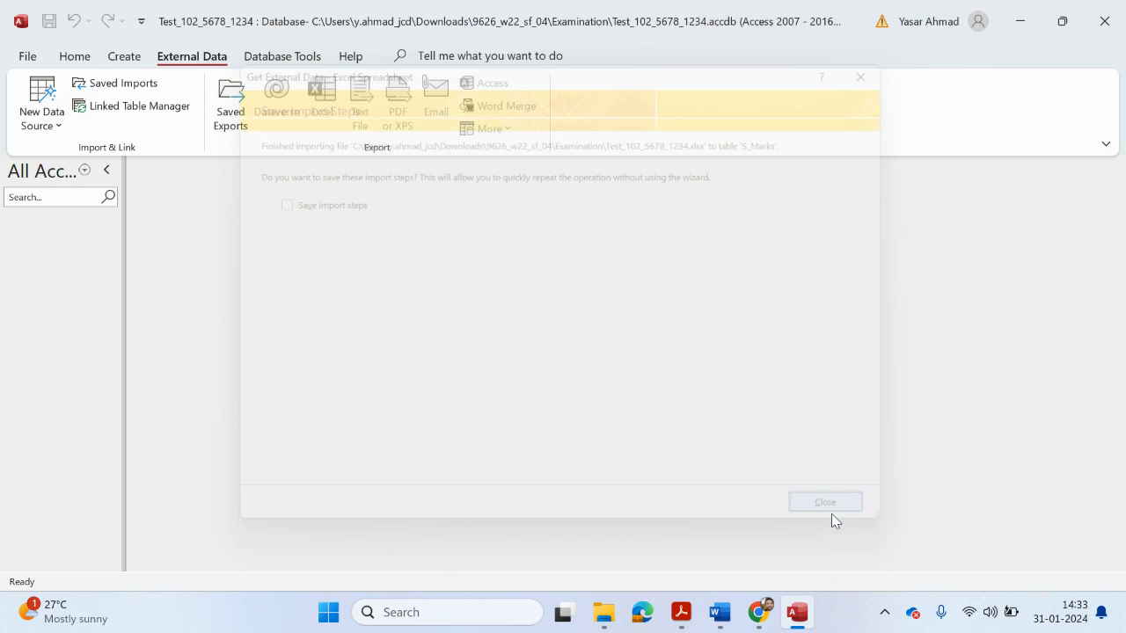
double_click(64, 246)
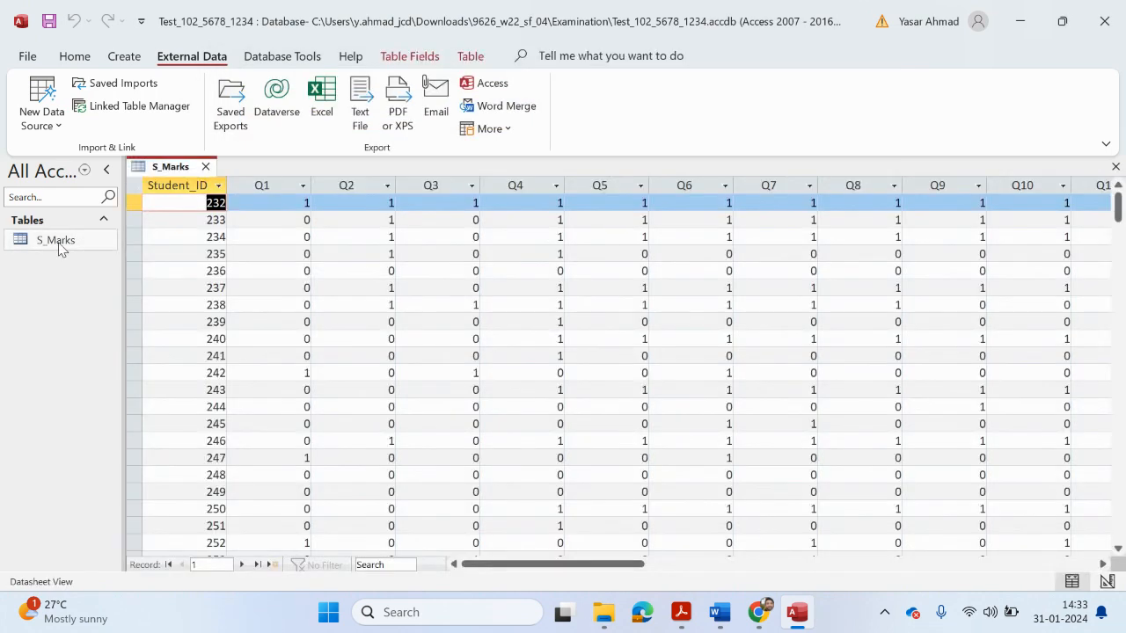
Step: Start a text file import of the Students file from the Examination folder into a new table in the current database
left_click(44, 114)
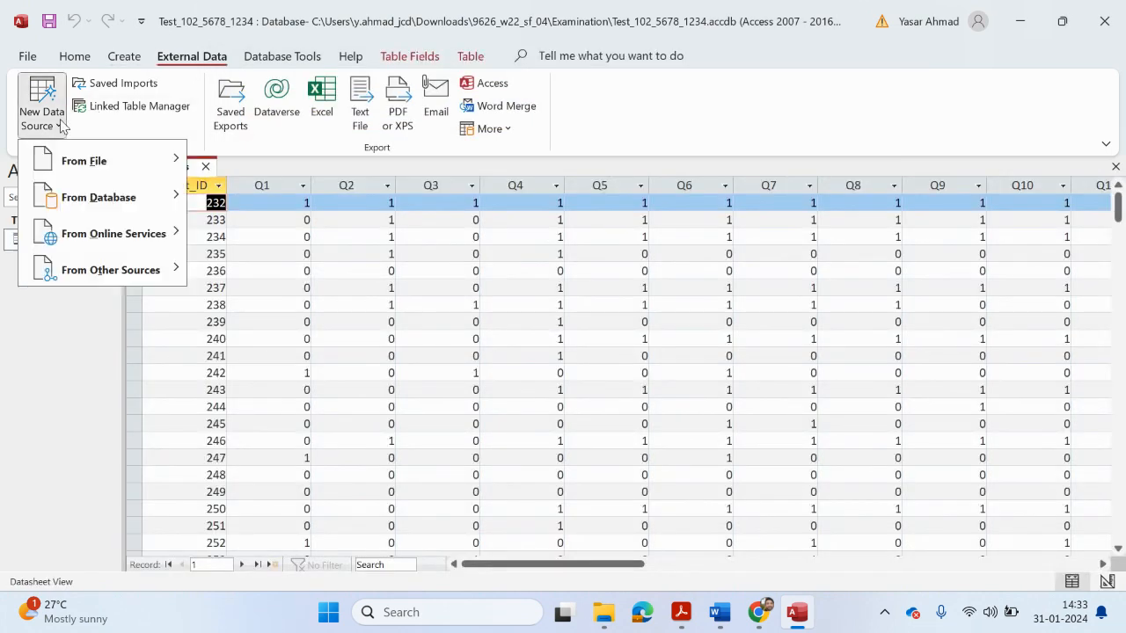
mouse_move(99, 157)
left_click(249, 267)
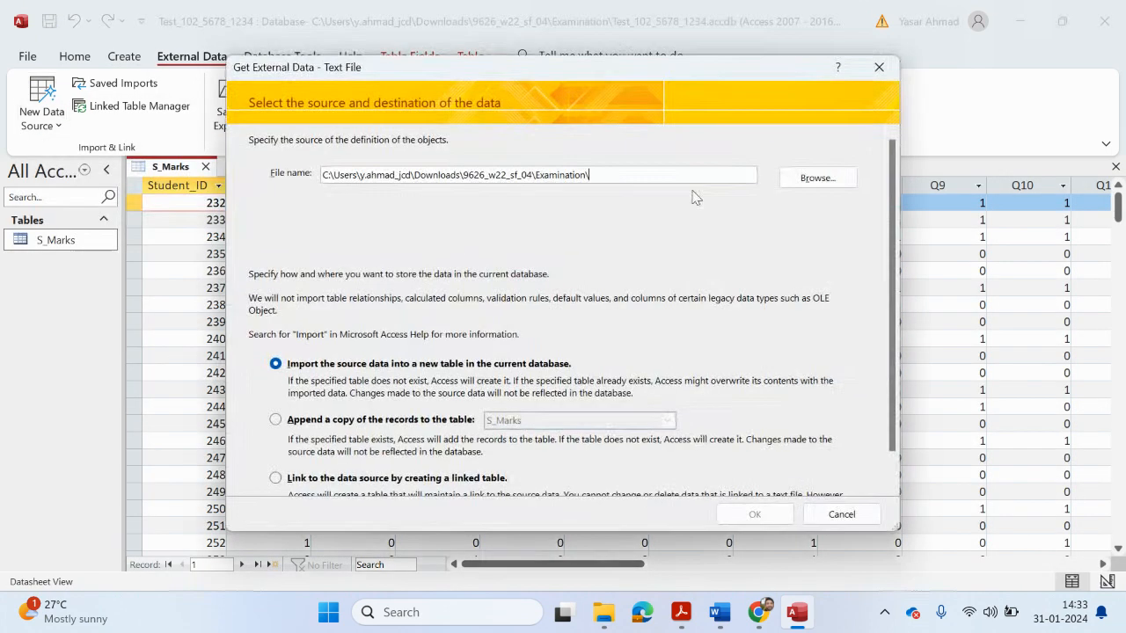
left_click(785, 179)
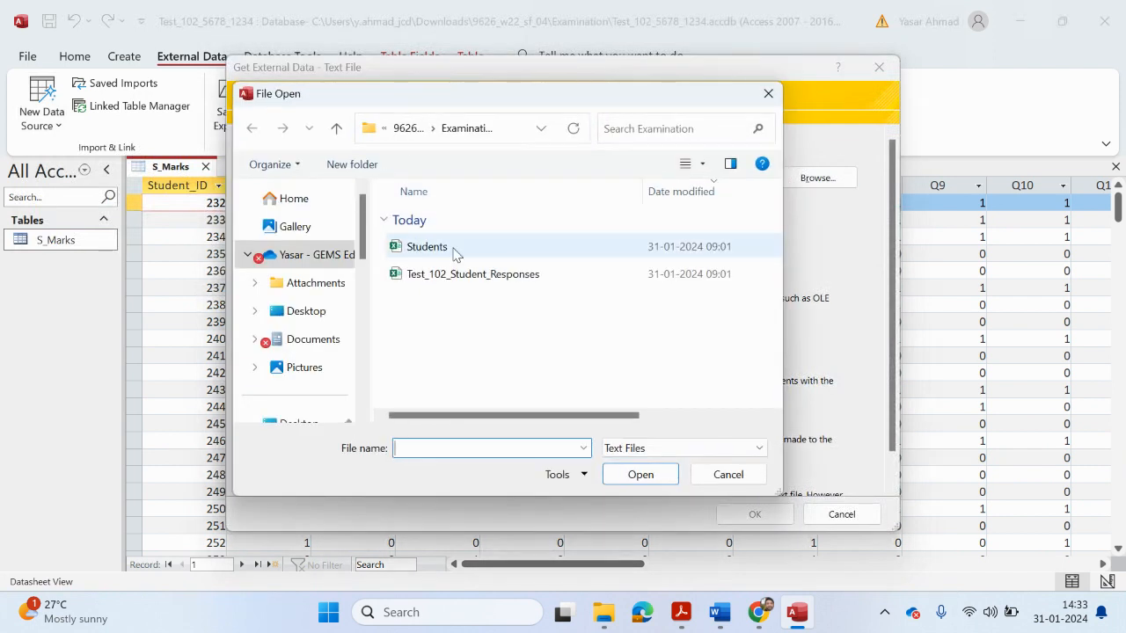
double_click(455, 252)
left_click(754, 514)
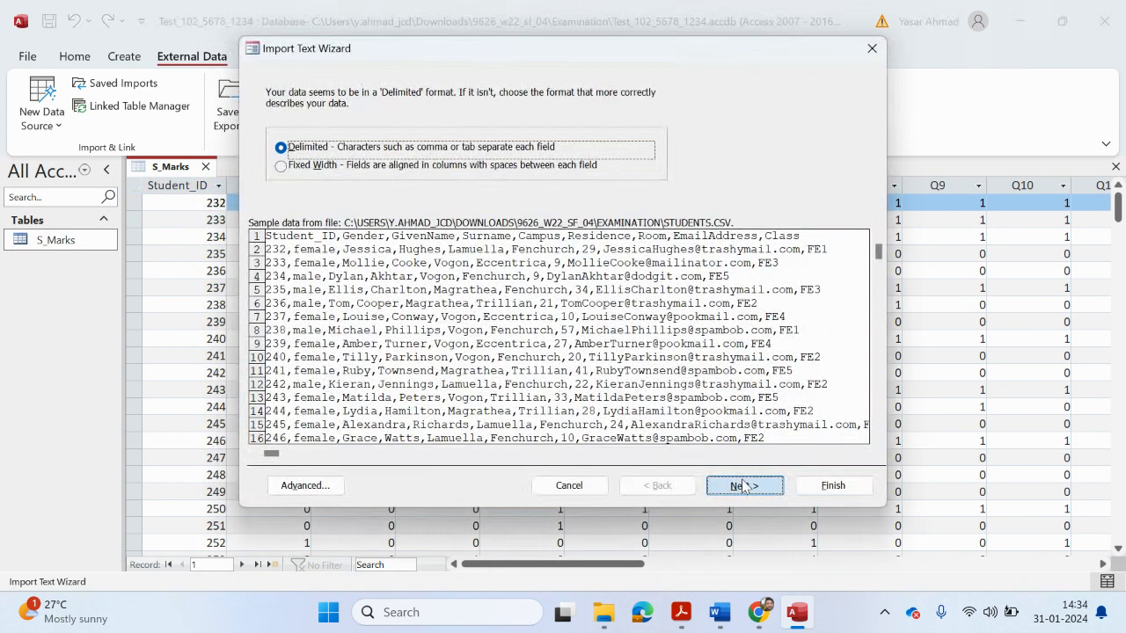
Step: Import the data as comma-delimited with field names in the first row, default field options and Student_ID as the chosen primary key
left_click(742, 485)
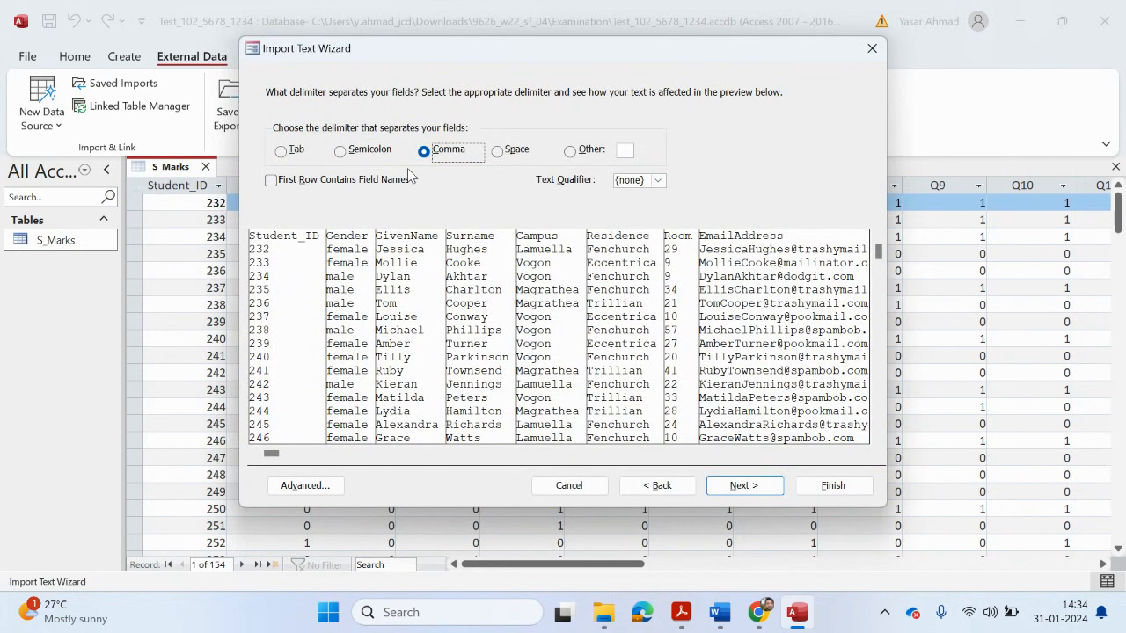
left_click(363, 179)
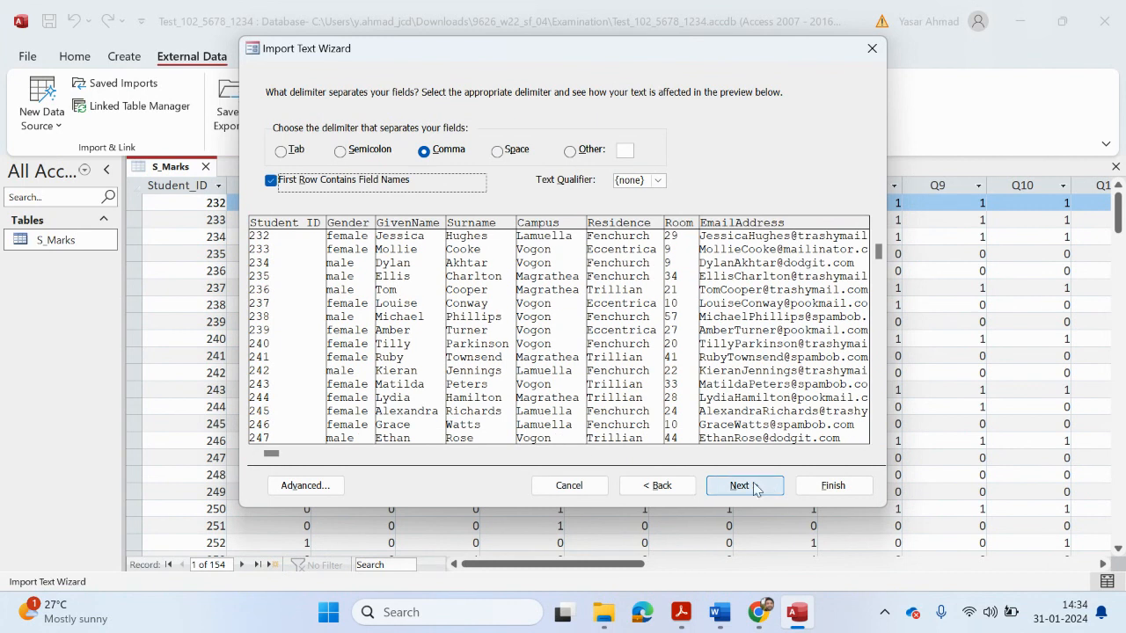
left_click(754, 486)
left_click(745, 487)
left_click(435, 156)
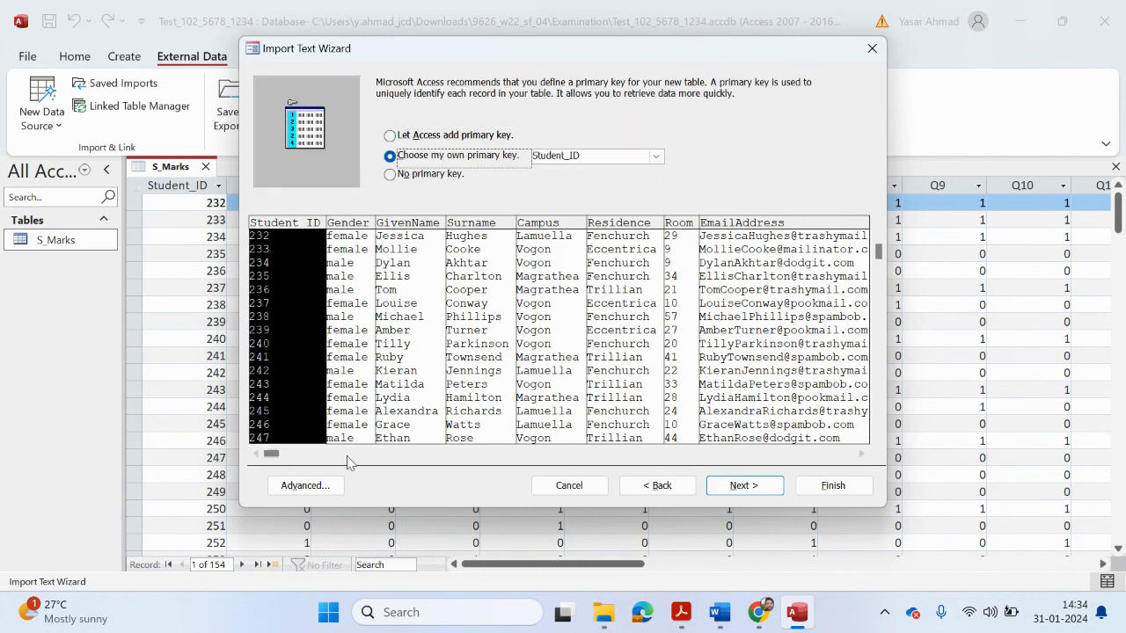
Step: Finish importing the data into a table named Students without saving the import steps, and open that table
left_click(743, 486)
left_click(842, 484)
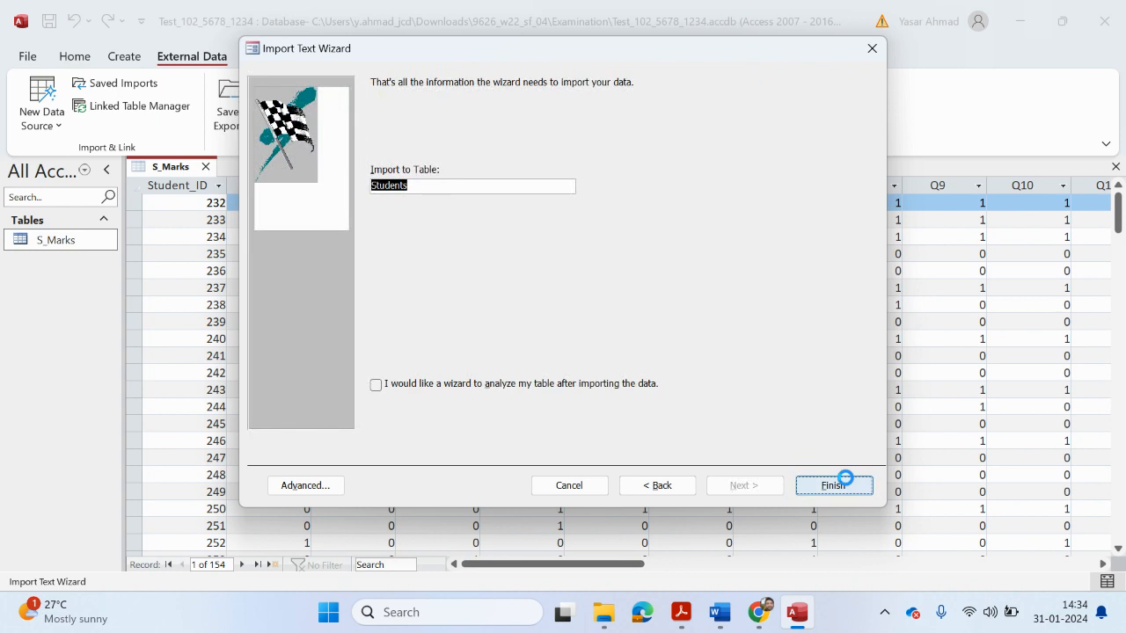
left_click(839, 514)
left_click(50, 262)
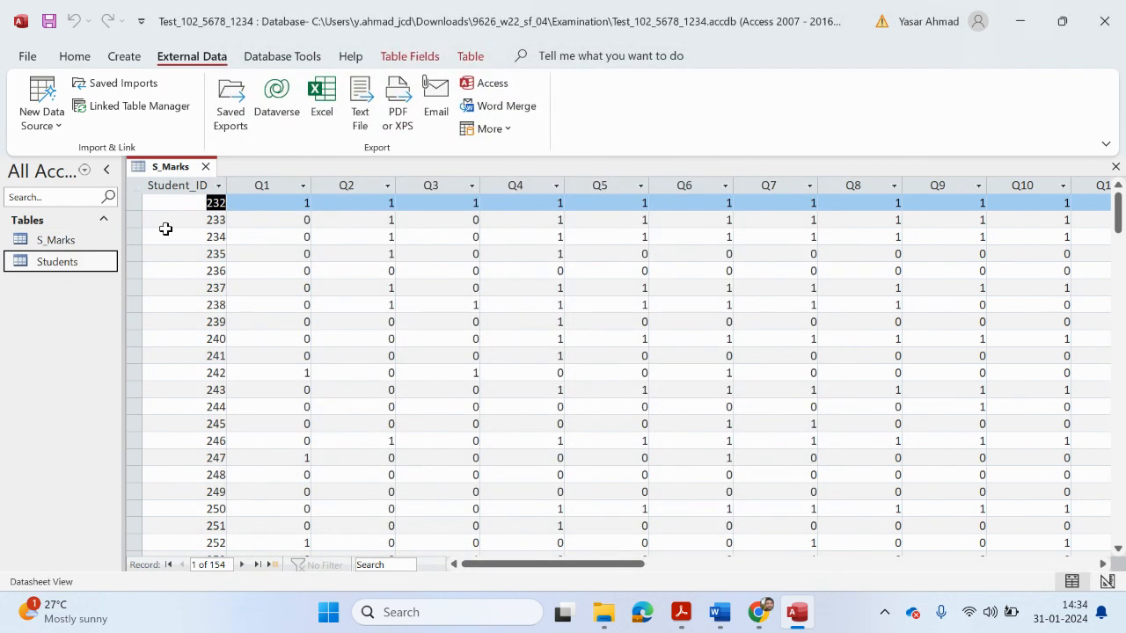
double_click(54, 261)
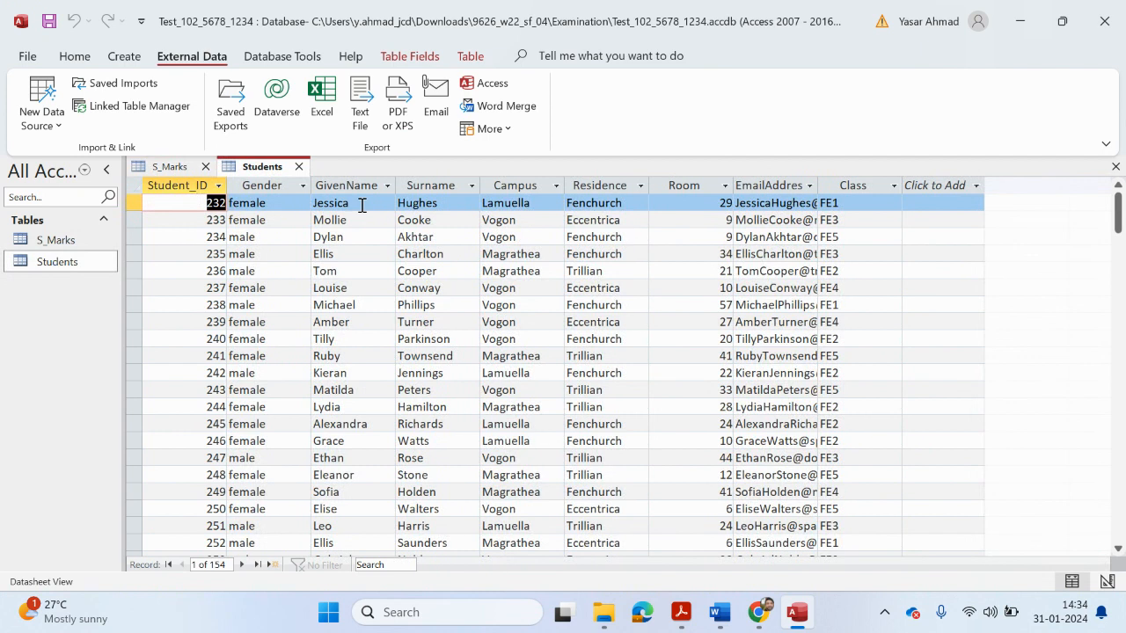
Step: Close both open tables and add S_Marks and Students to the Relationships layout
left_click(206, 167)
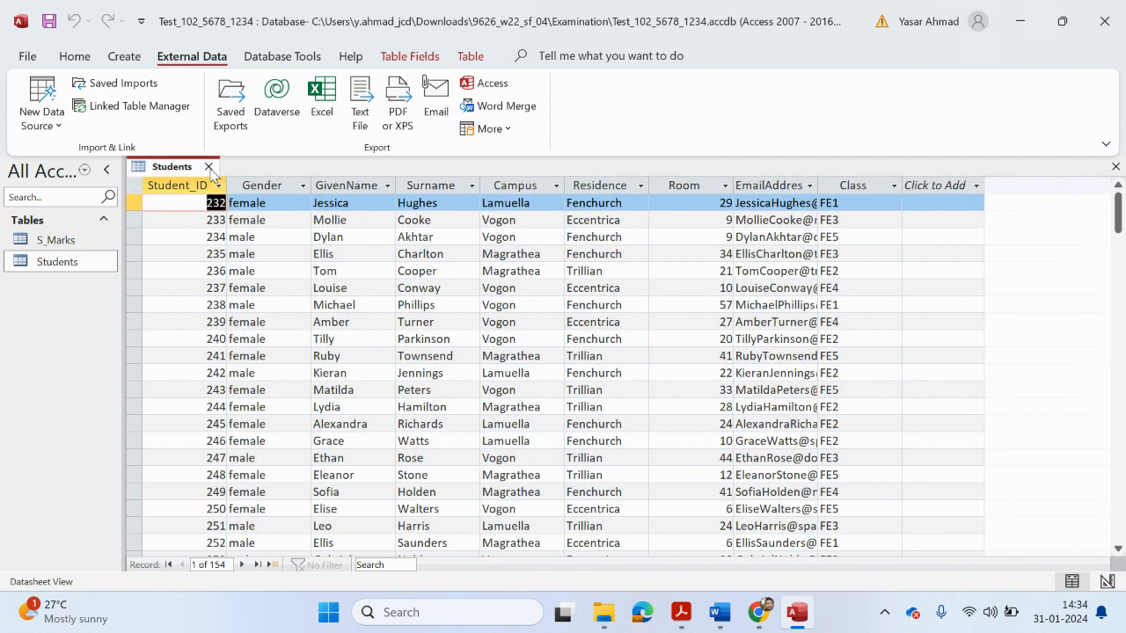
left_click(210, 167)
left_click(287, 60)
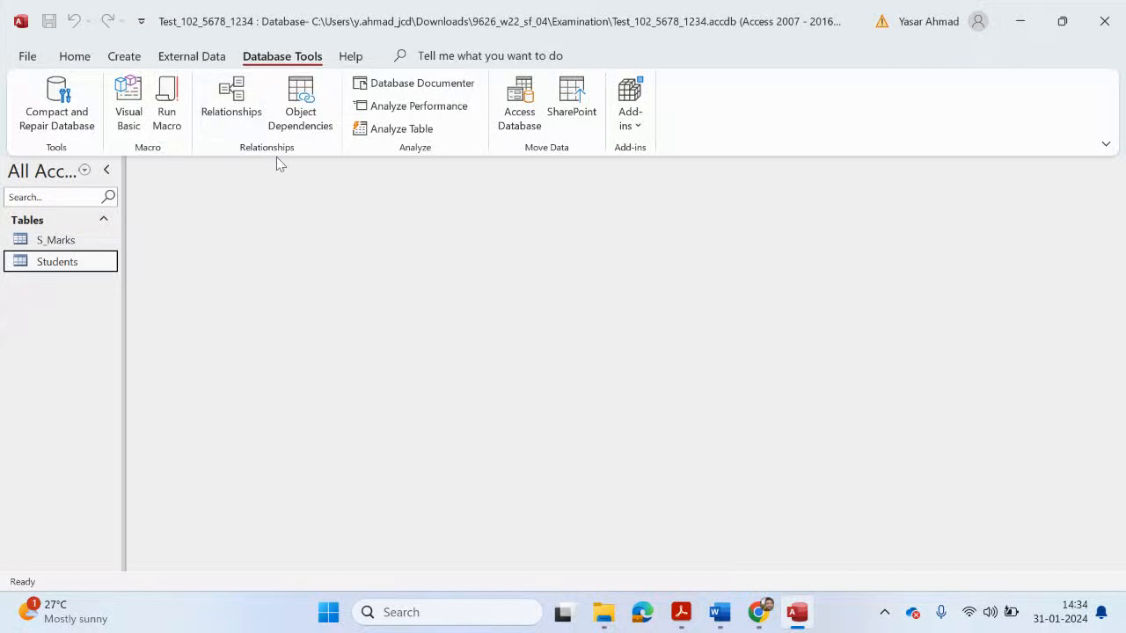
left_click(232, 105)
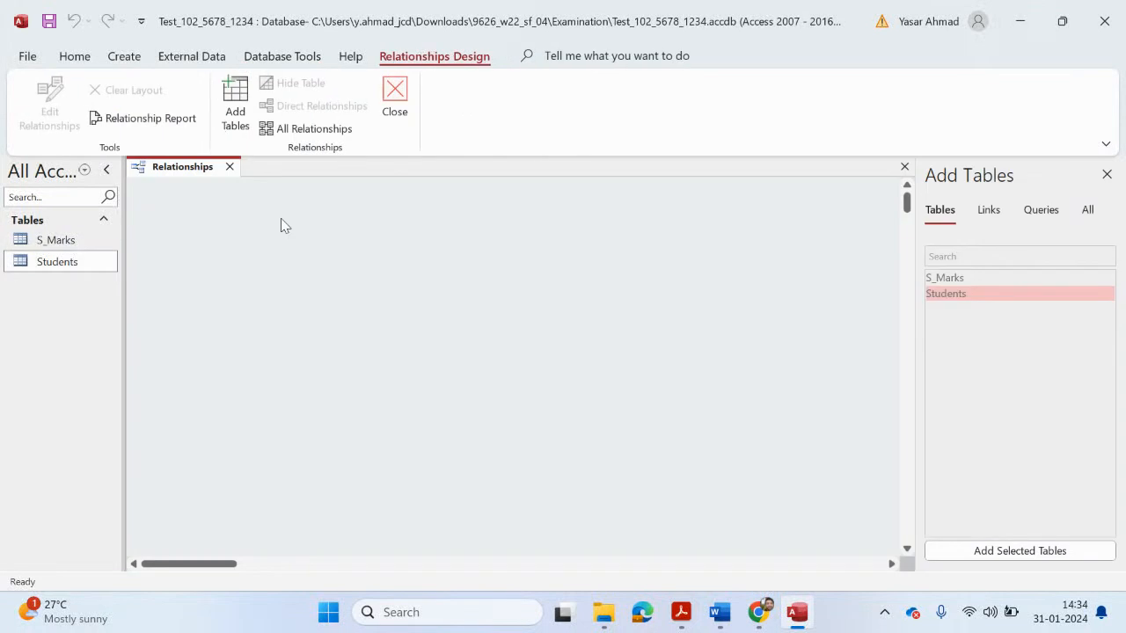
double_click(953, 278)
double_click(954, 293)
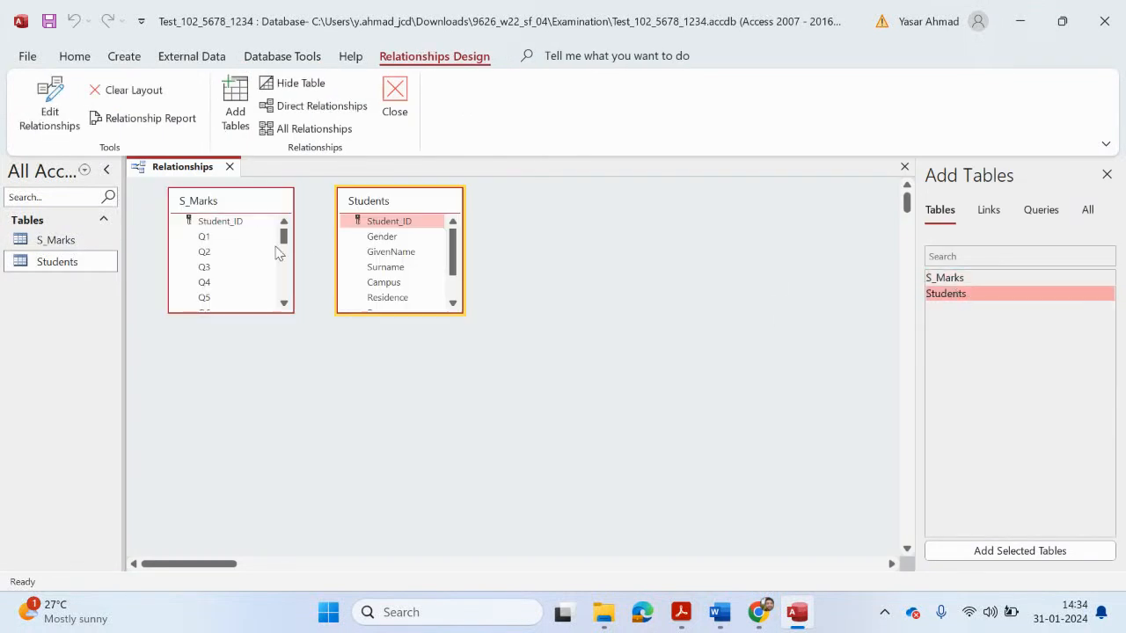
Step: Create a relationship from Student_ID in S_Marks to Student_ID in Students, then close the Relationships layout and save its changes
left_click_drag(231, 227, 390, 229)
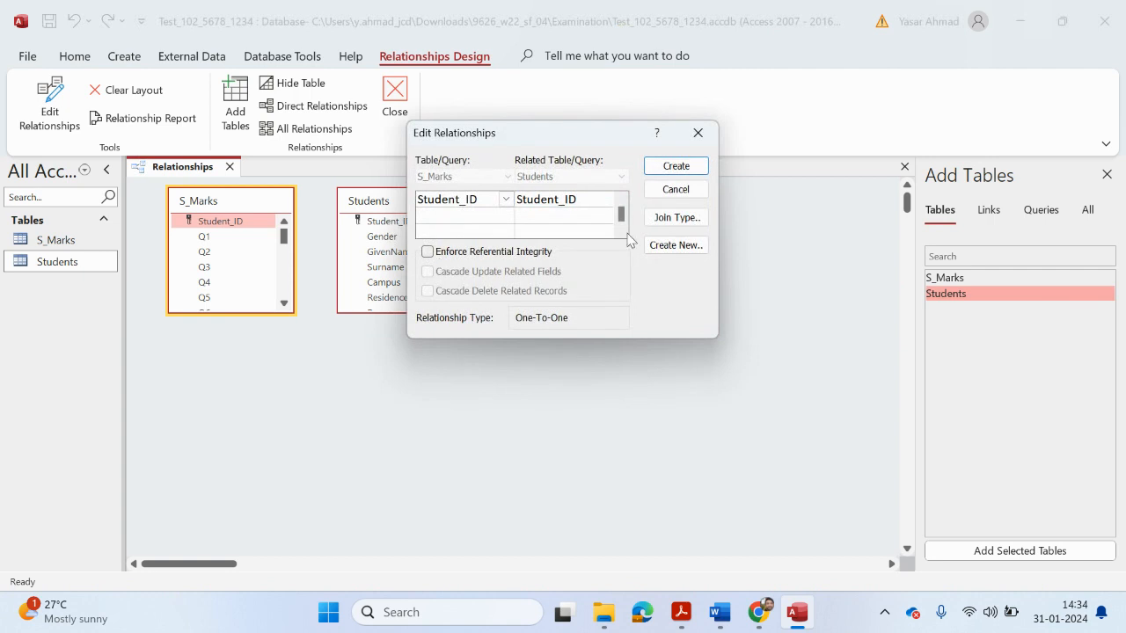
left_click(676, 167)
left_click(395, 95)
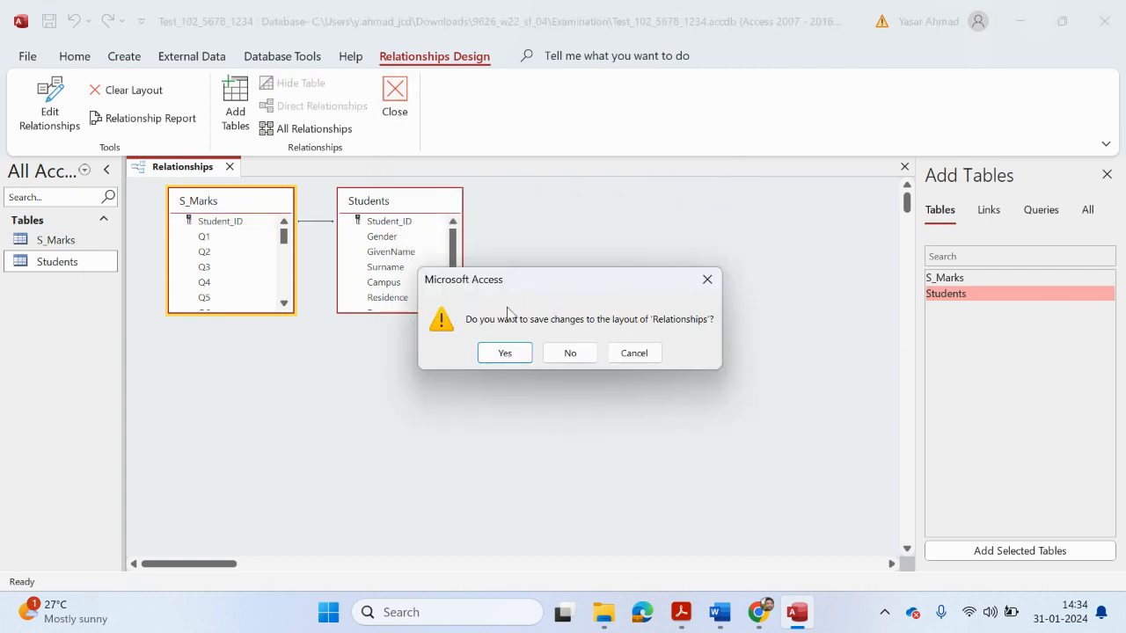
left_click(505, 352)
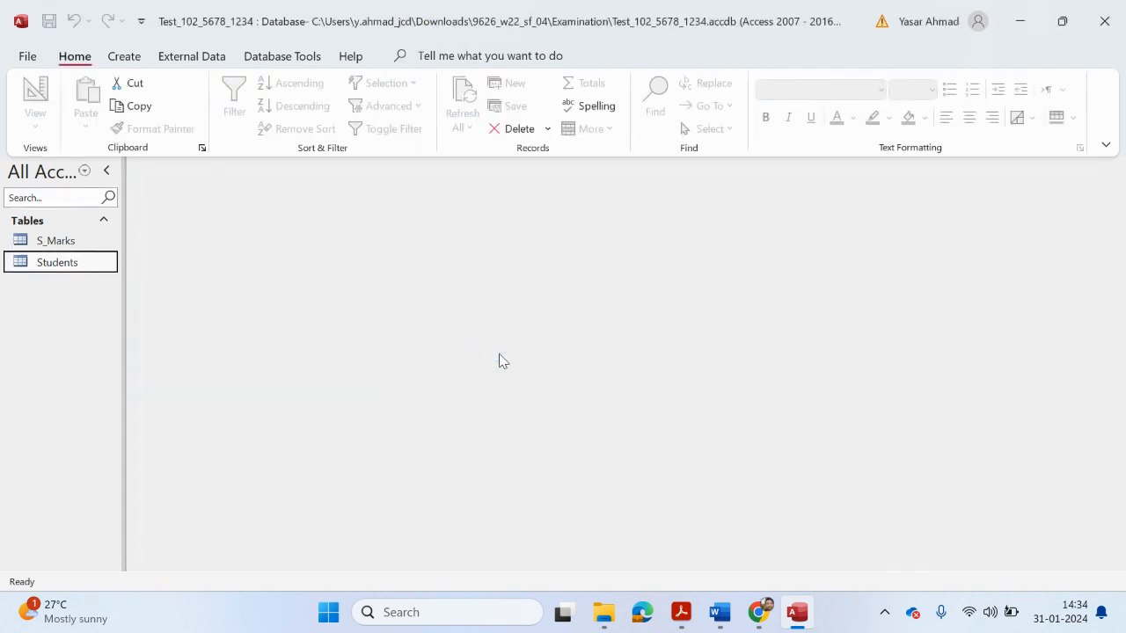
Step: Switch to the question paper in Adobe Acrobat and examine the required Student Results form and its amended version on page 3
left_click(761, 616)
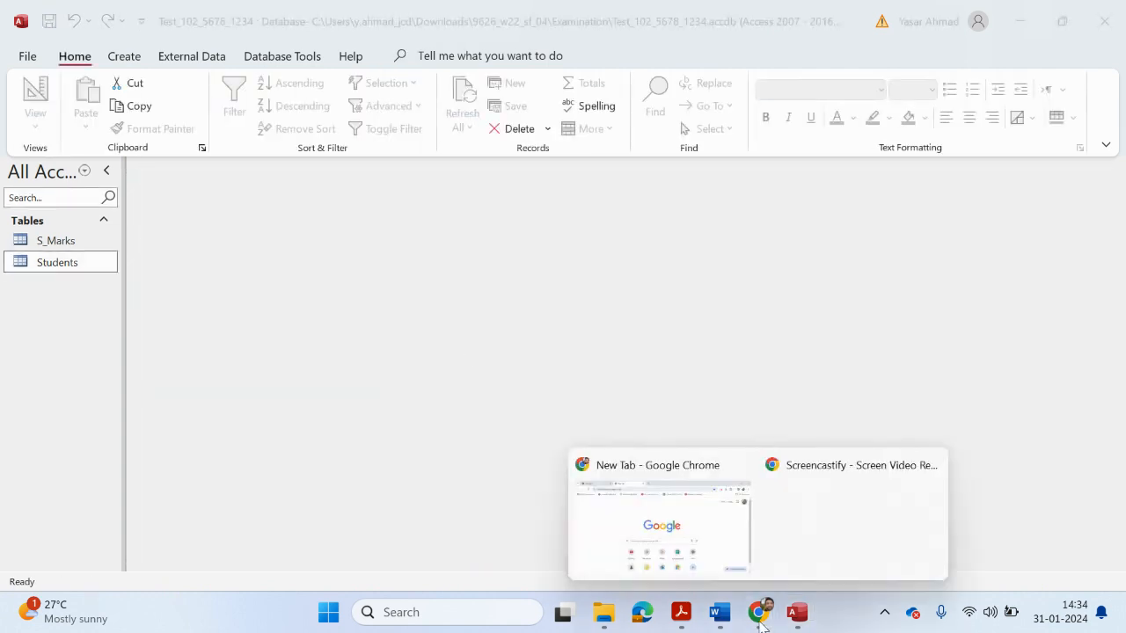
left_click(684, 619)
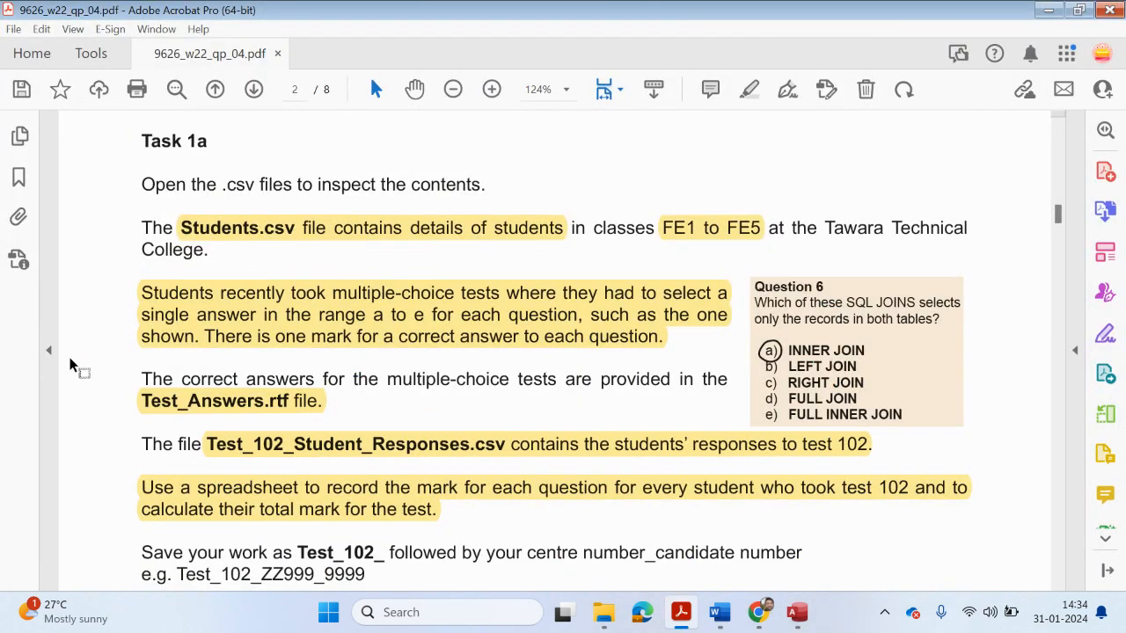
scroll(156, 434, "down", 4)
scroll(154, 435, "down", 15)
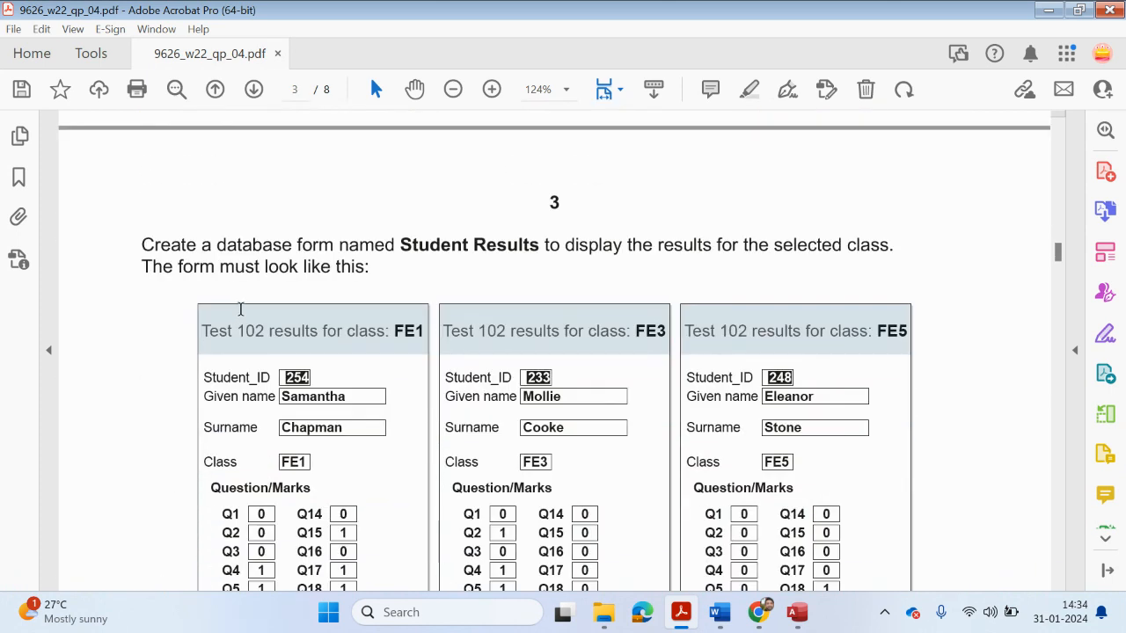
scroll(338, 295, "down", 1)
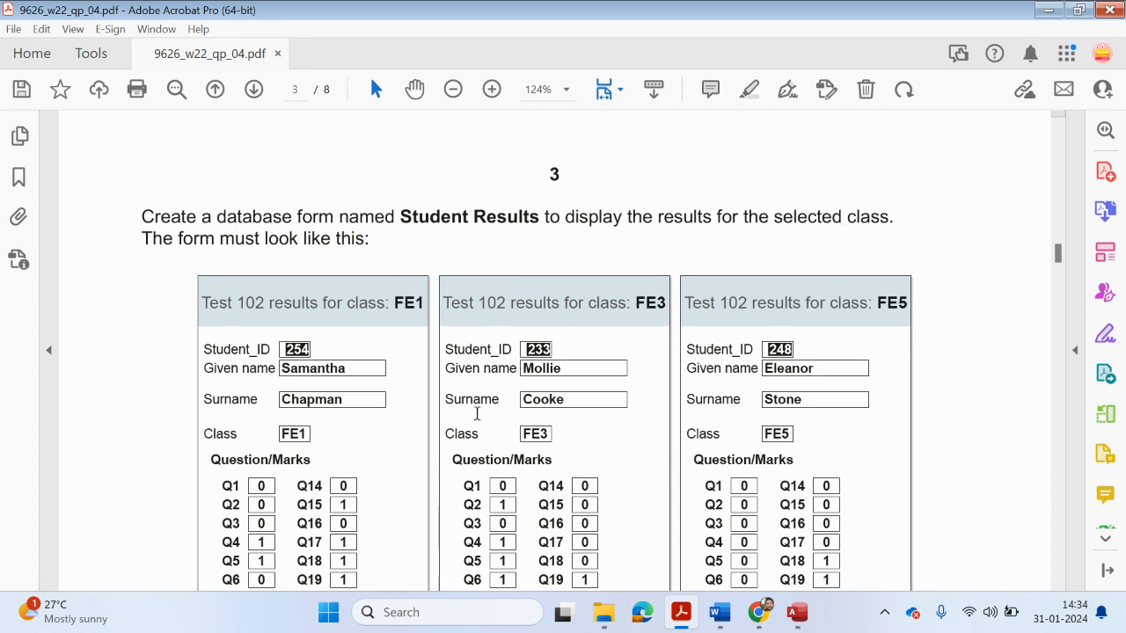
scroll(370, 368, "down", 12)
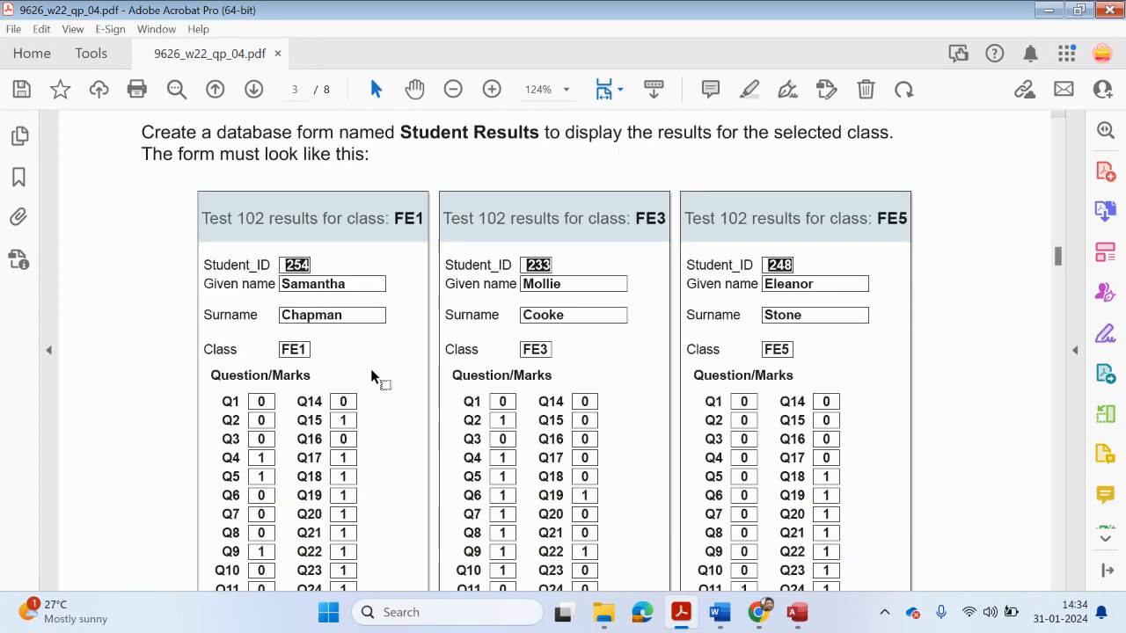
scroll(375, 374, "down", 6)
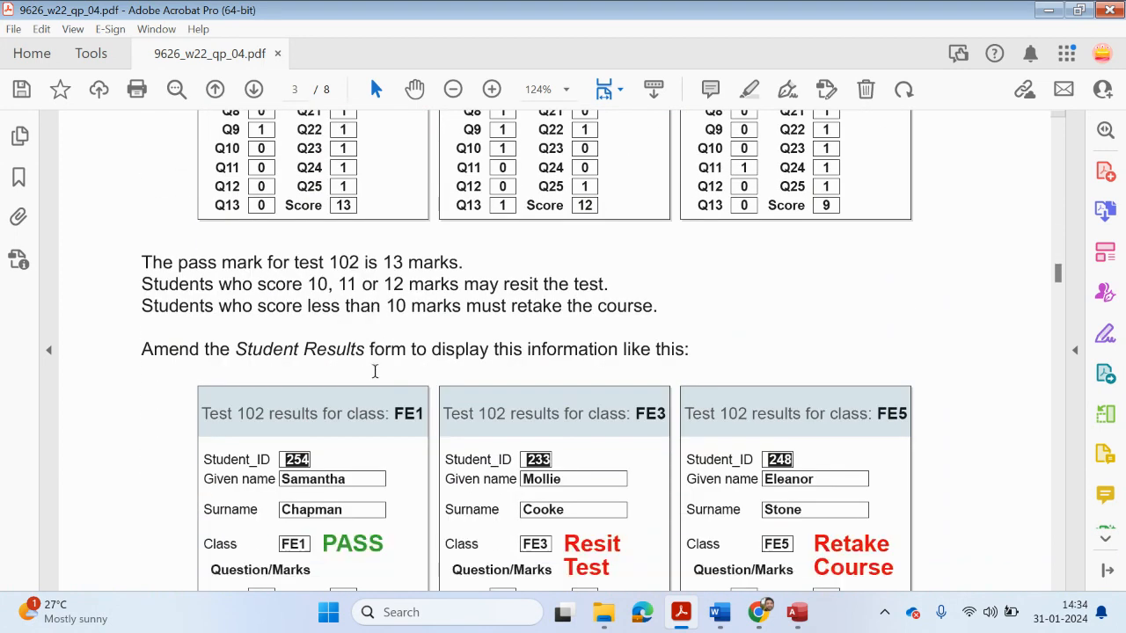
scroll(375, 371, "down", 20)
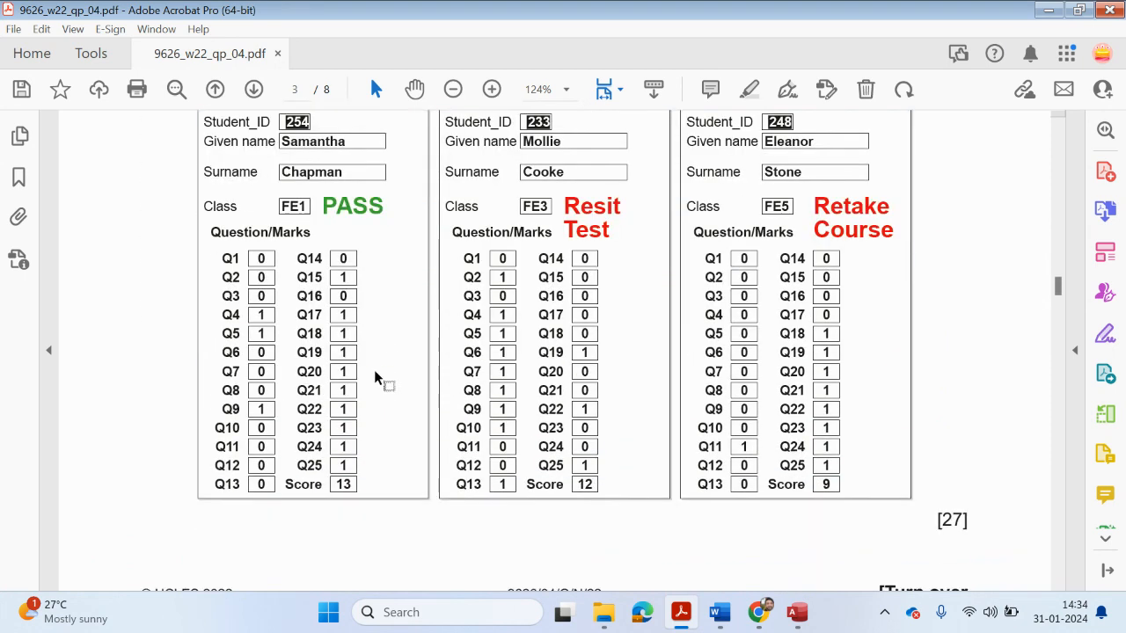
scroll(381, 375, "up", 20)
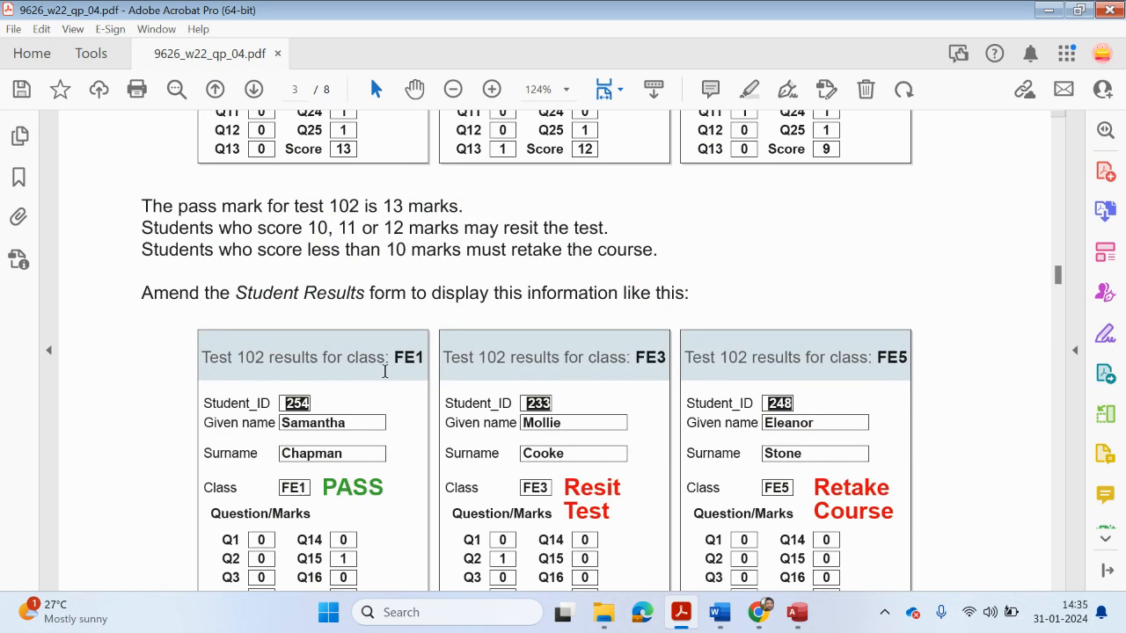
scroll(384, 371, "up", 18)
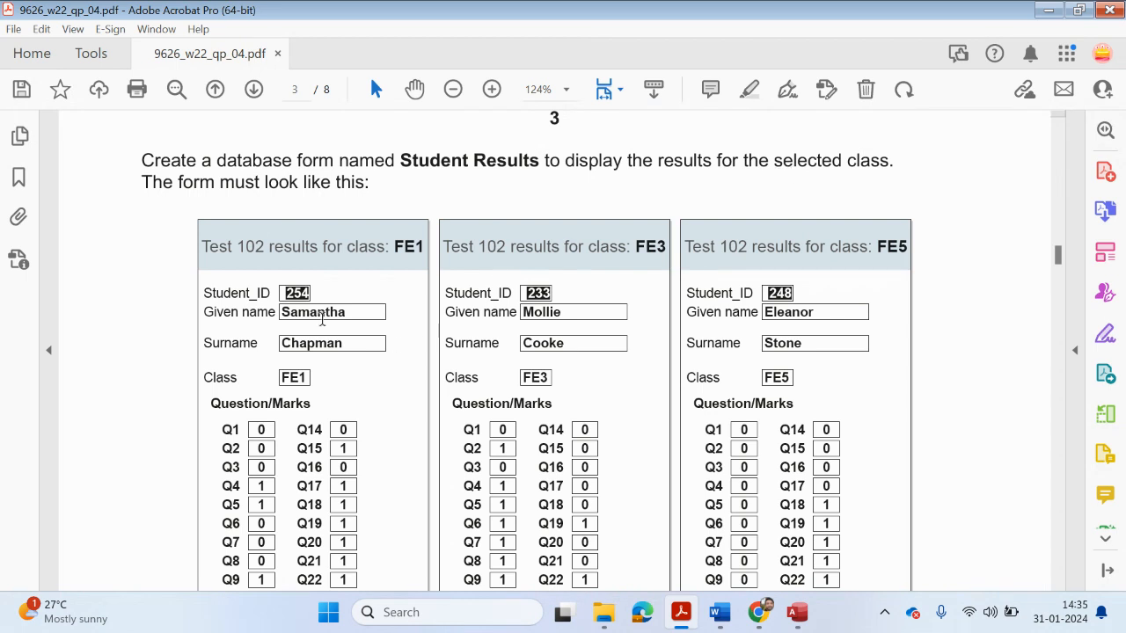
Step: Examine the form's fields and the rules for showing pass, resit and retake results, returning to the first form layout
scroll(363, 252, "down", 2)
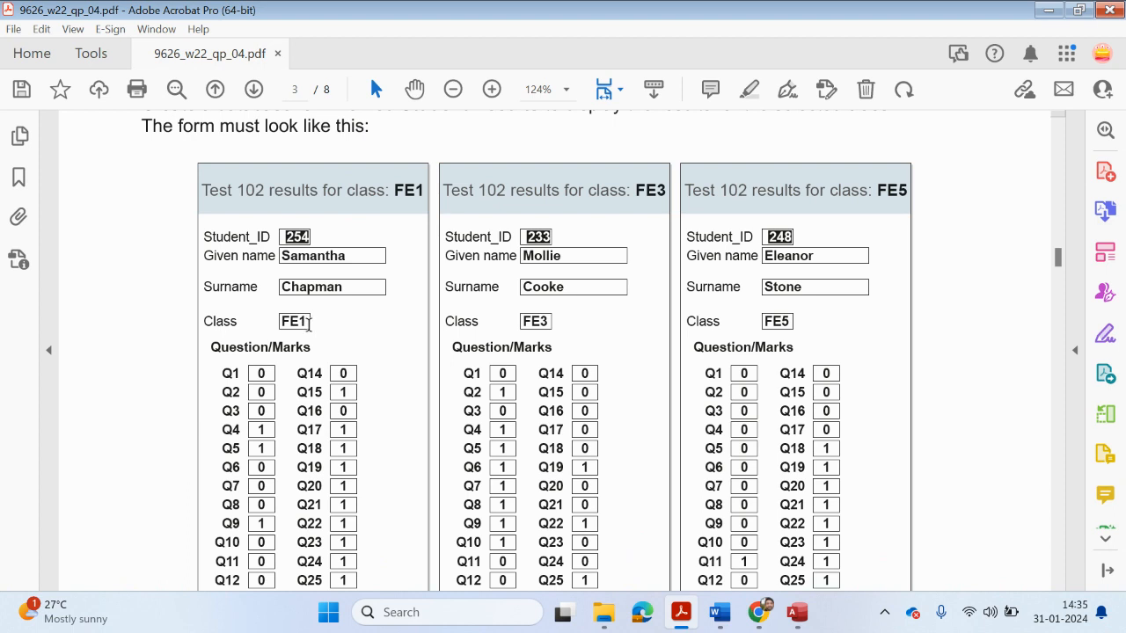
scroll(312, 330, "down", 1)
scroll(312, 330, "down", 3)
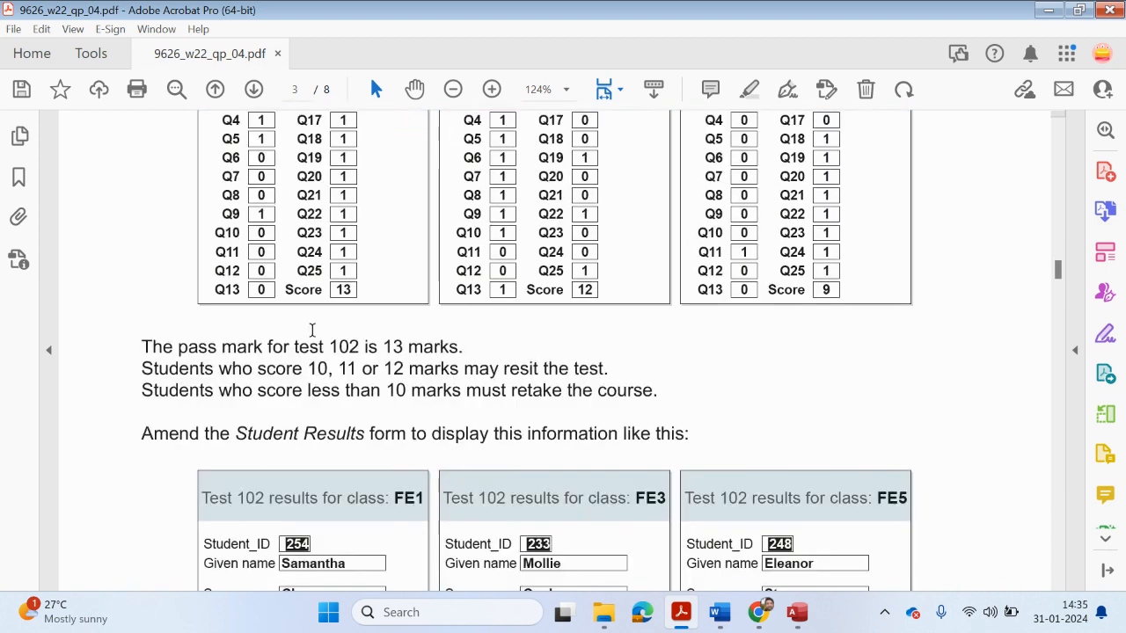
scroll(311, 330, "down", 3)
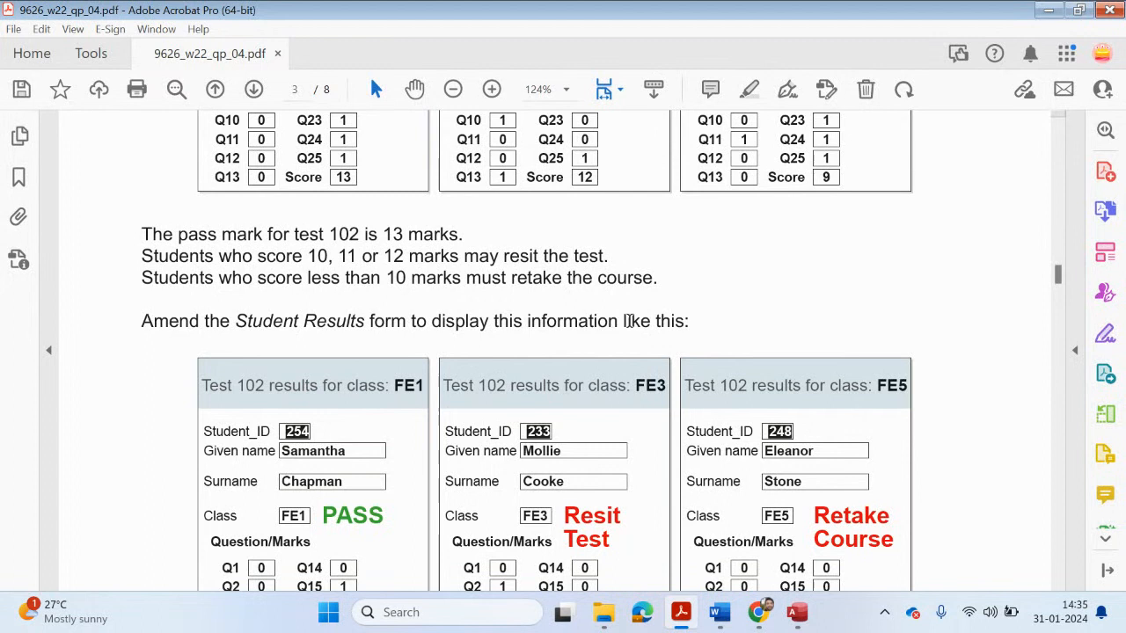
scroll(628, 321, "down", 3)
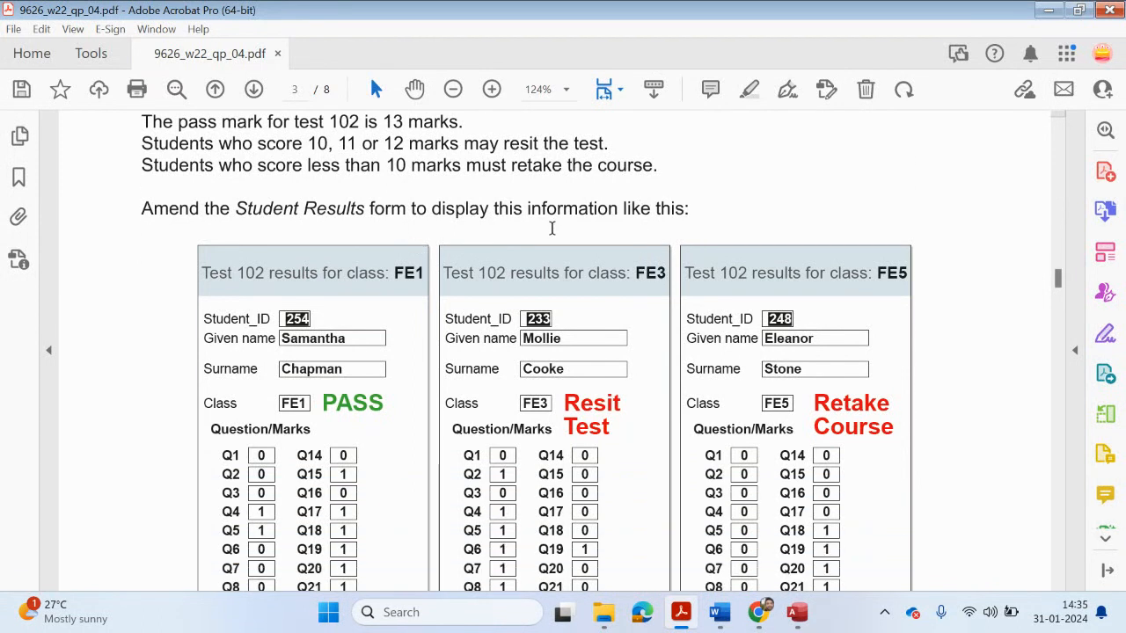
scroll(551, 229, "down", 10)
scroll(603, 318, "up", 12)
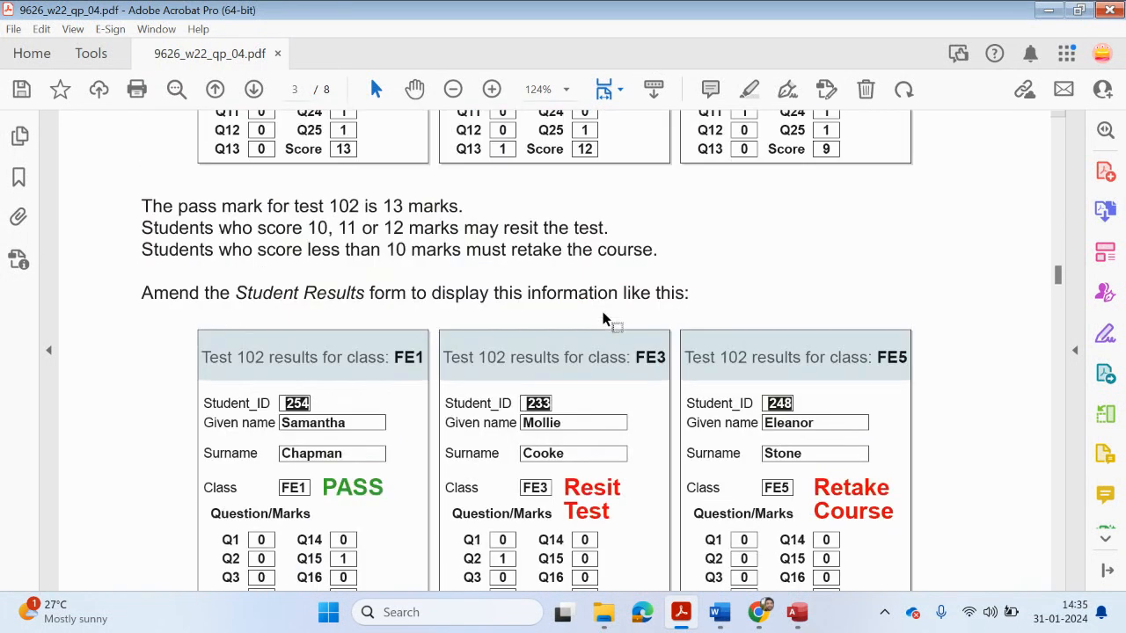
scroll(603, 318, "up", 15)
scroll(604, 321, "up", 4)
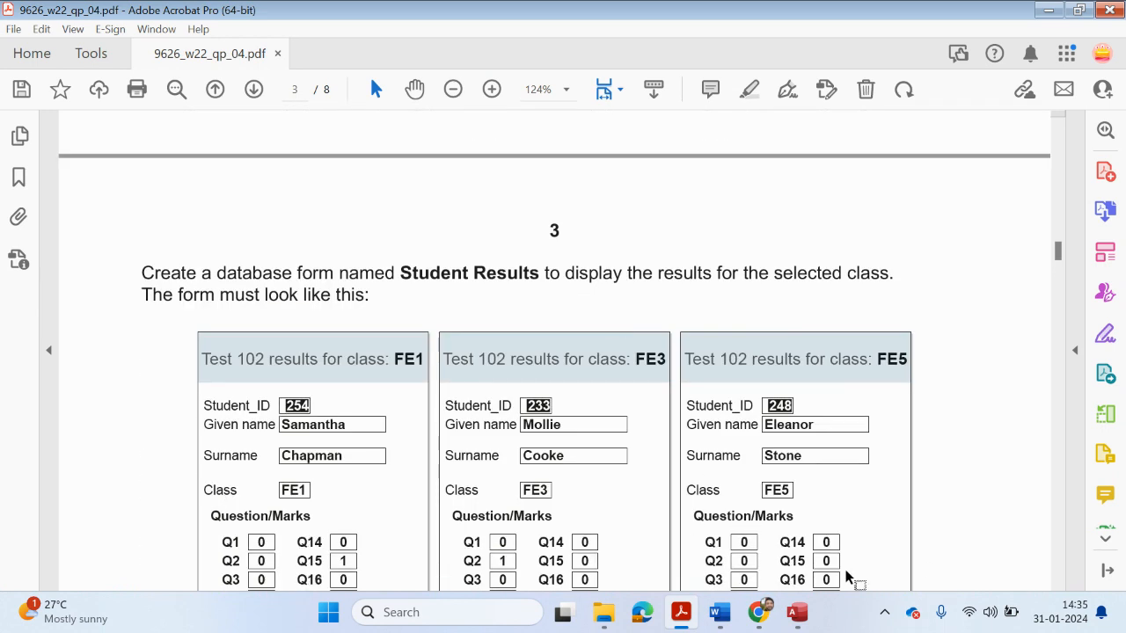
Step: Switch to Access and start a simple query with Student_ID, GivenName, Surname and Class from the Students table, consulting the question paper
left_click(798, 611)
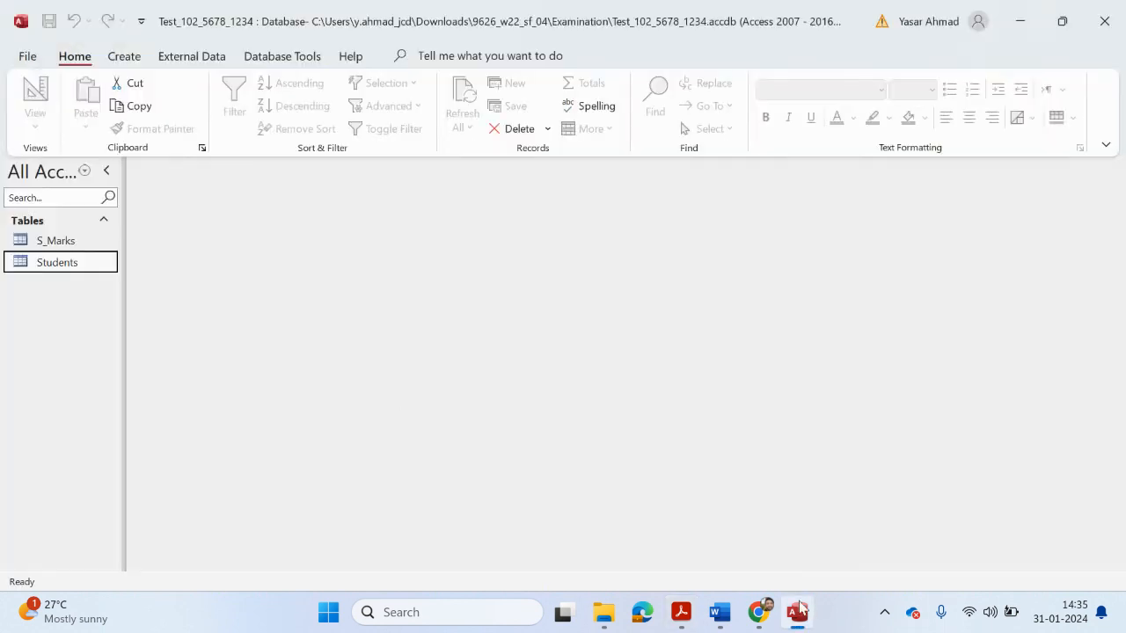
left_click(137, 59)
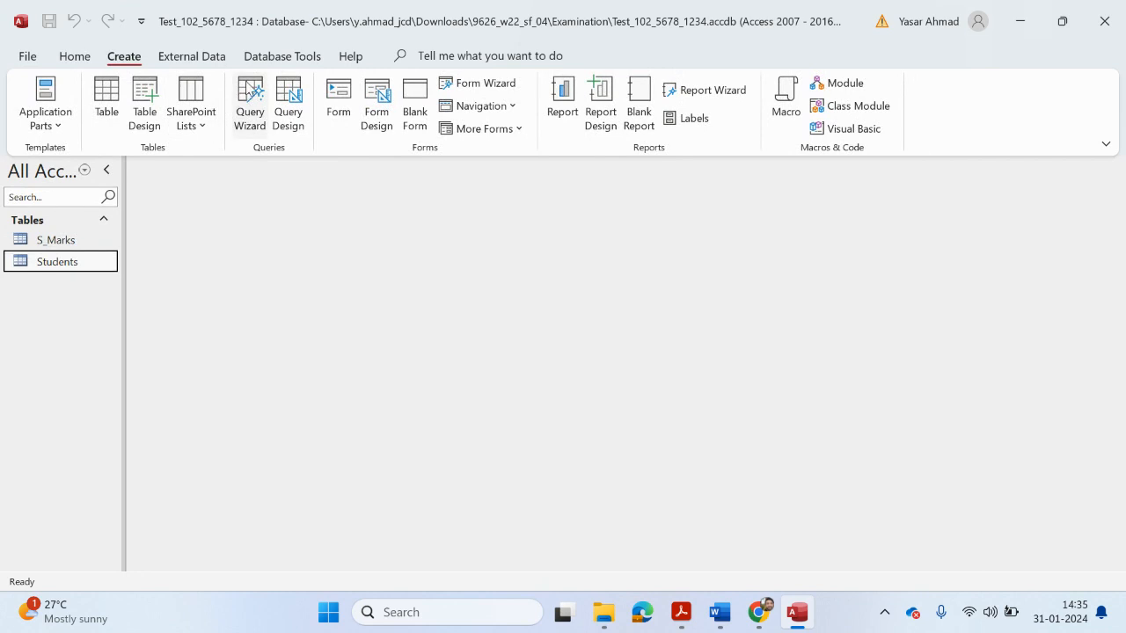
left_click(250, 90)
left_click(615, 353)
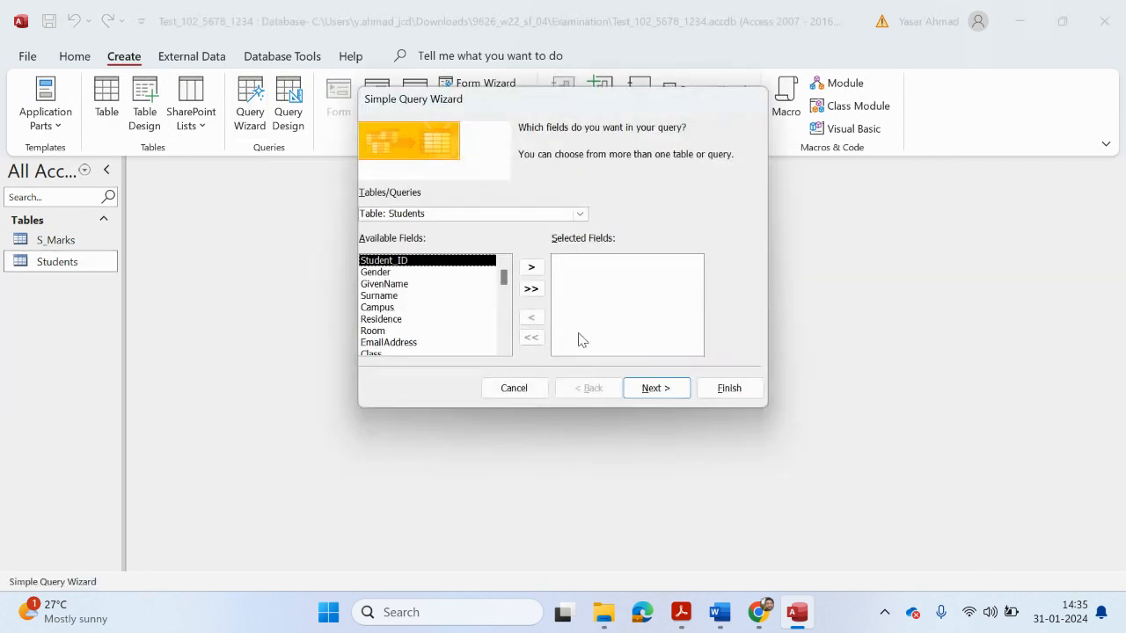
left_click(758, 613)
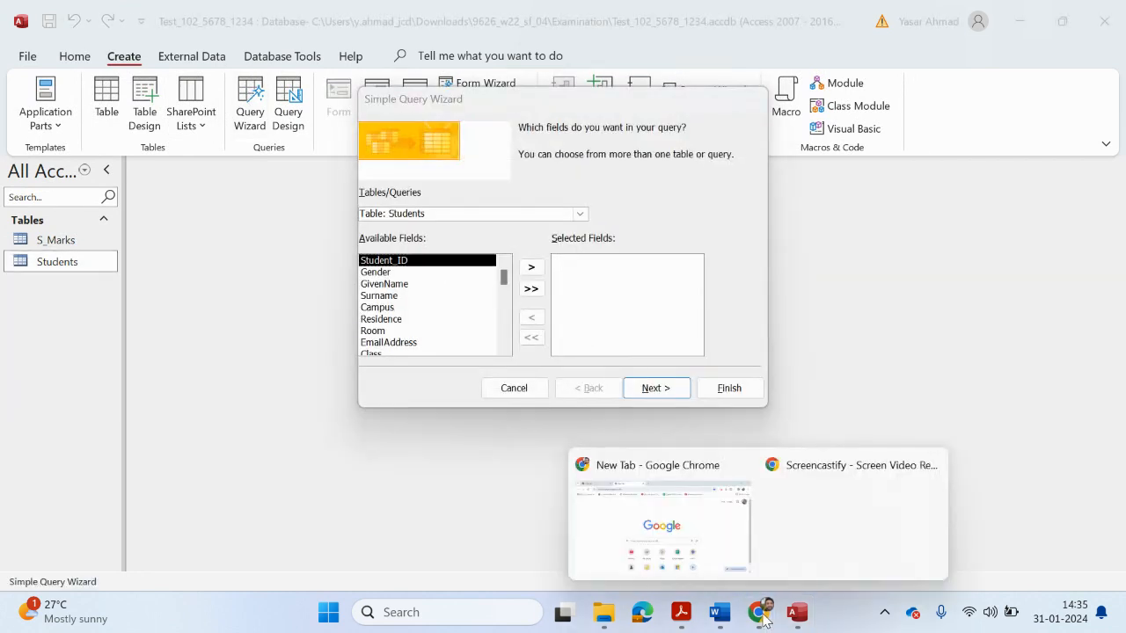
left_click(681, 613)
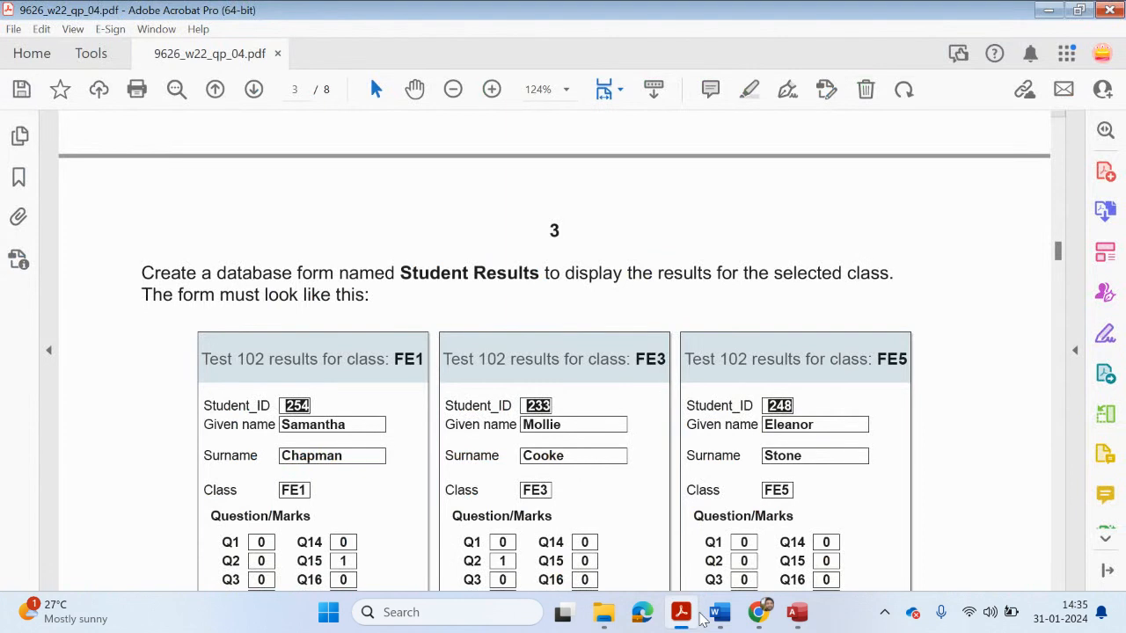
left_click(700, 617)
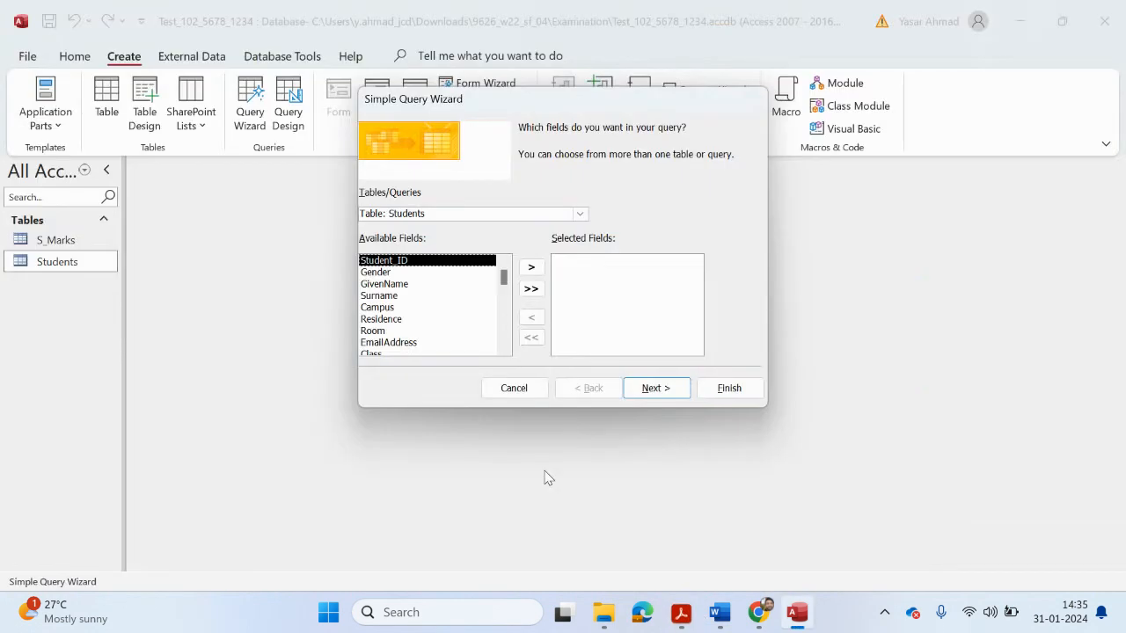
double_click(405, 261)
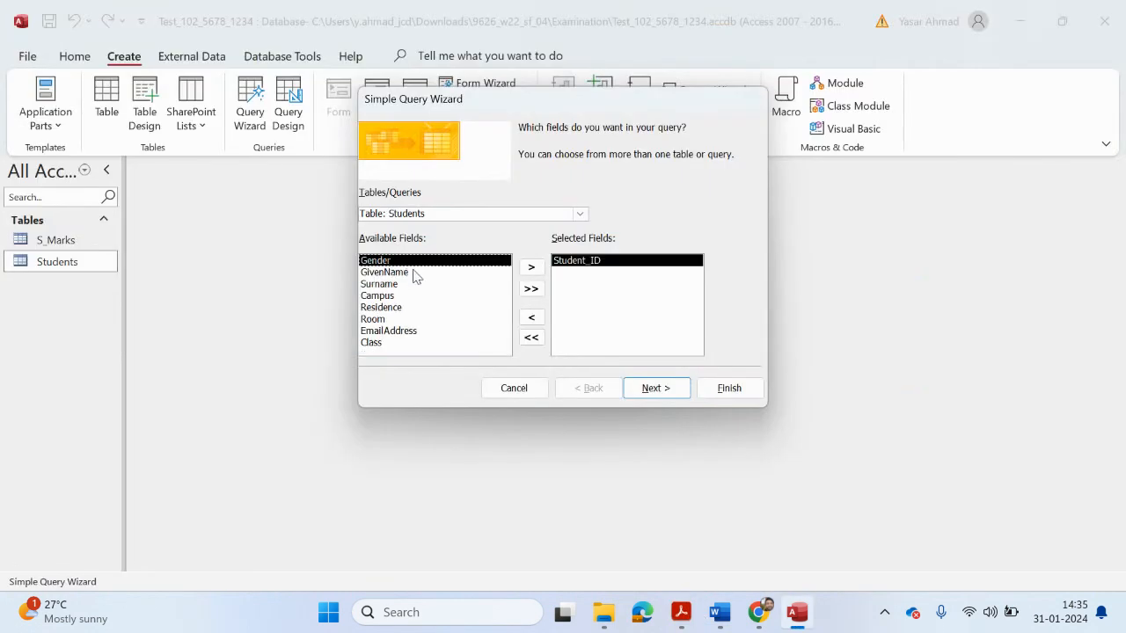
double_click(416, 274)
double_click(416, 273)
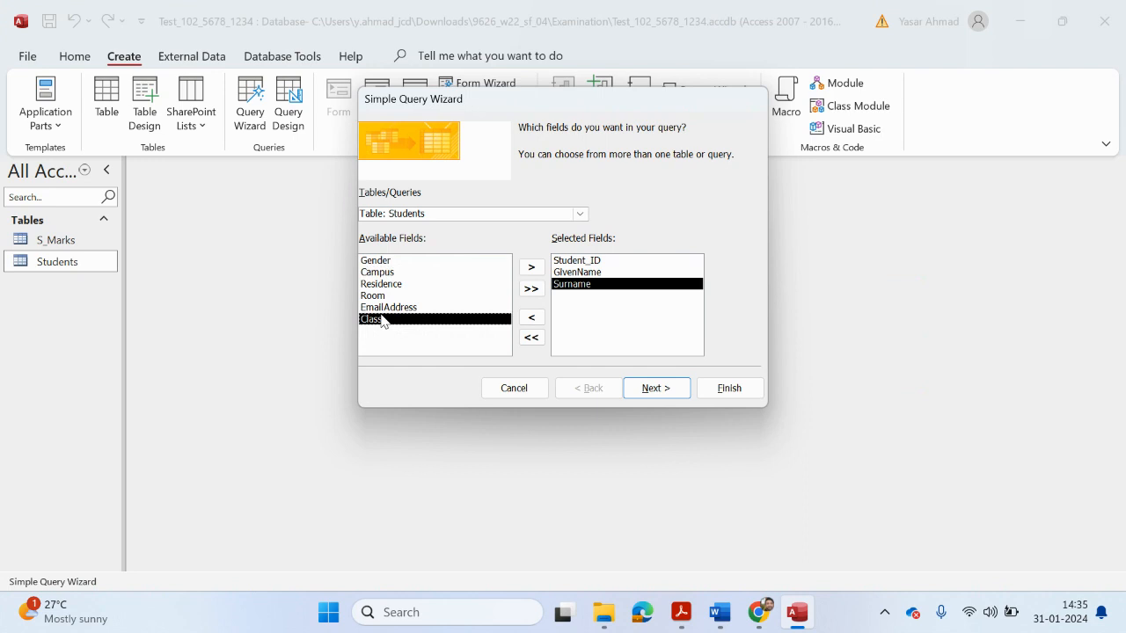
double_click(385, 319)
Step: Add Q1 to Q25 and Score from the S_Marks table to the query, checking the required fields in the question paper
left_click(583, 214)
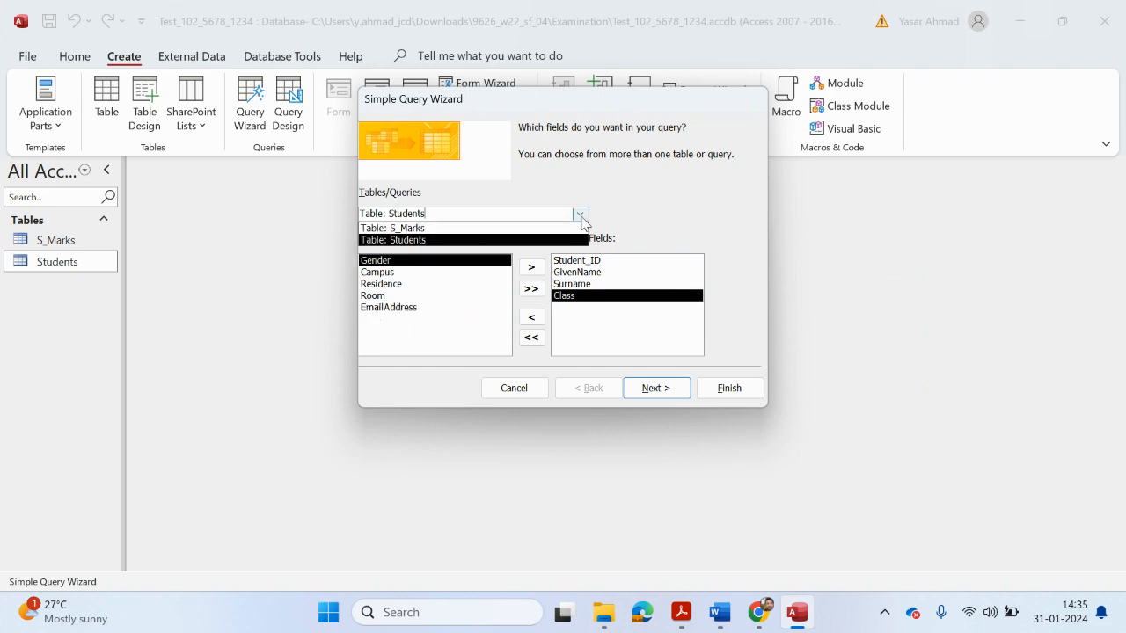
left_click(525, 227)
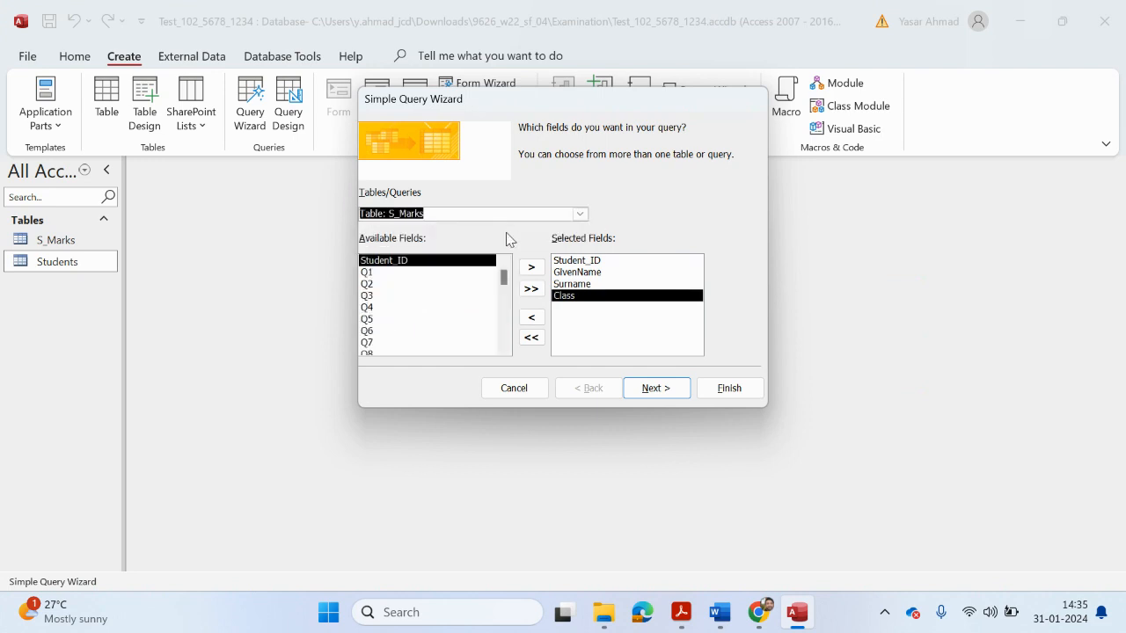
left_click(681, 612)
scroll(408, 484, "down", 5)
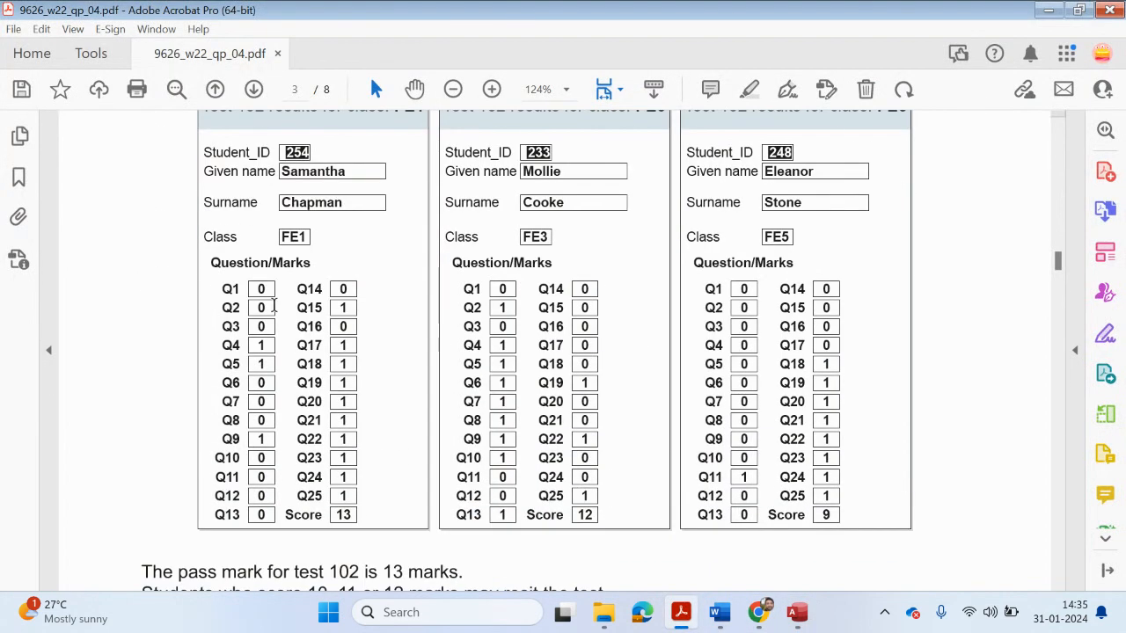
left_click(1048, 9)
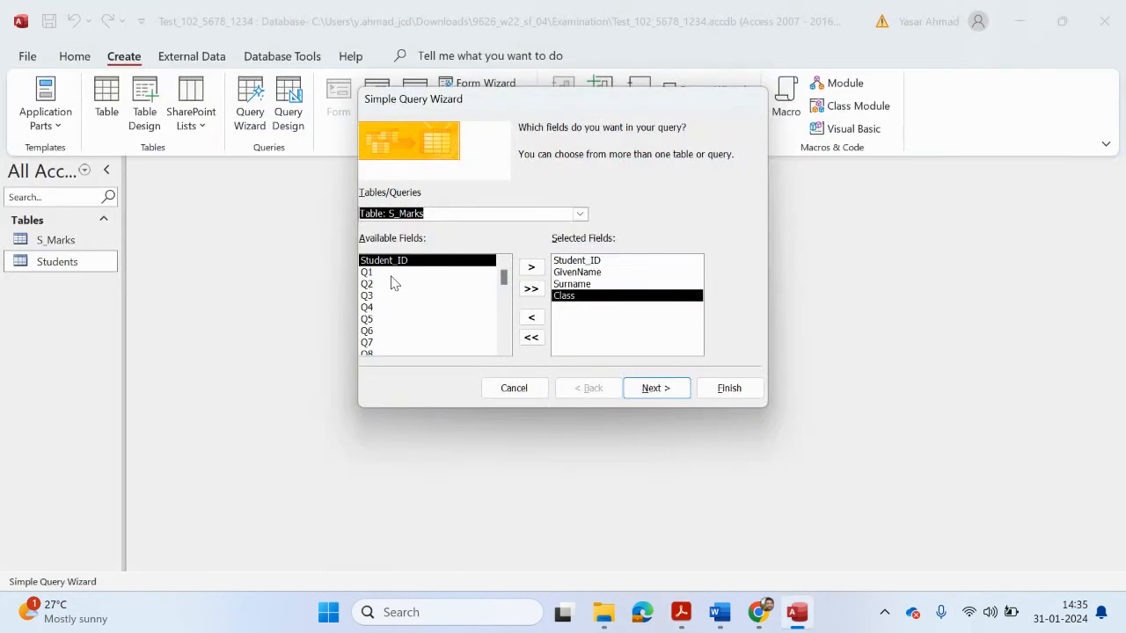
double_click(391, 275)
double_click(391, 276)
double_click(391, 274)
double_click(392, 275)
double_click(391, 276)
double_click(392, 275)
double_click(391, 275)
double_click(391, 276)
double_click(392, 275)
double_click(391, 275)
double_click(391, 276)
double_click(391, 275)
double_click(392, 276)
double_click(391, 275)
double_click(391, 275)
double_click(391, 275)
double_click(391, 275)
double_click(392, 275)
double_click(391, 276)
double_click(391, 275)
double_click(391, 275)
double_click(391, 275)
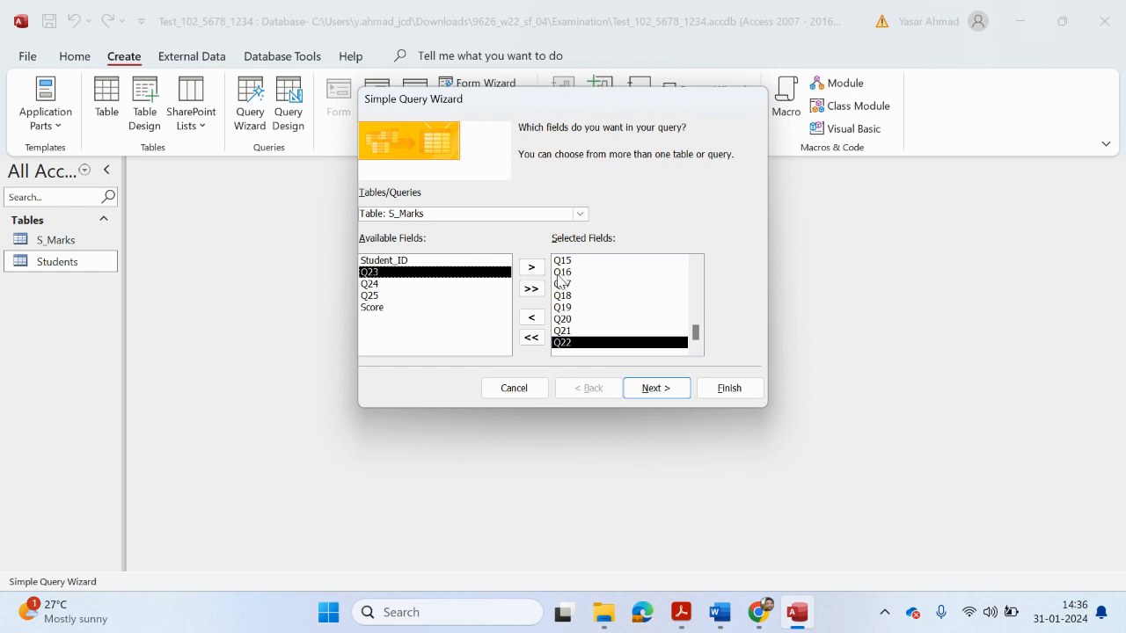
double_click(398, 273)
double_click(397, 273)
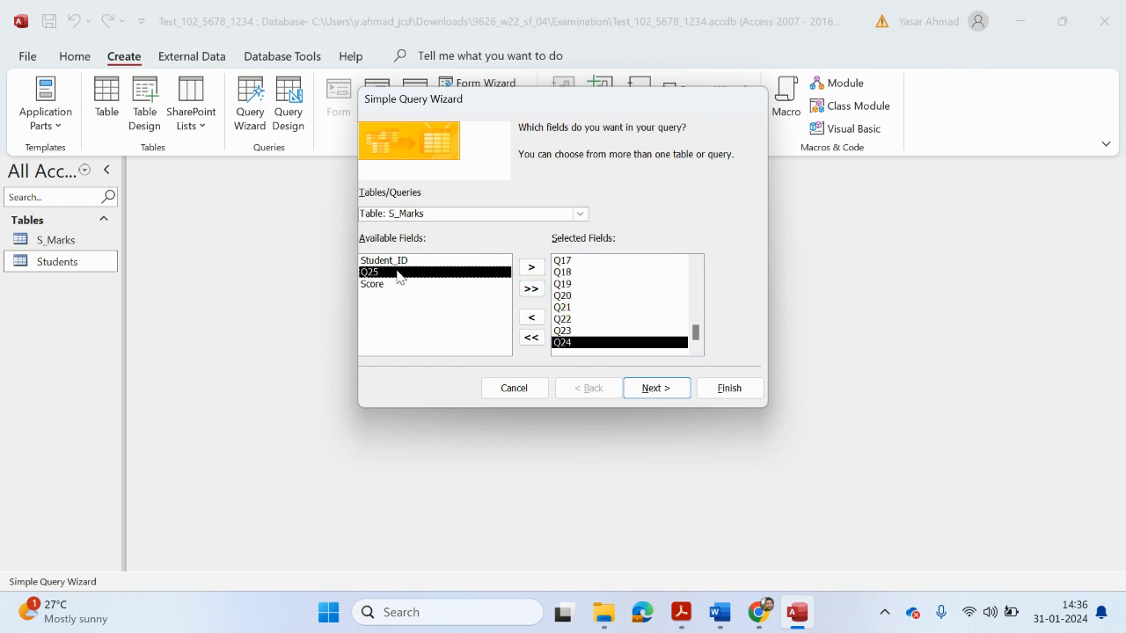
double_click(398, 274)
double_click(398, 274)
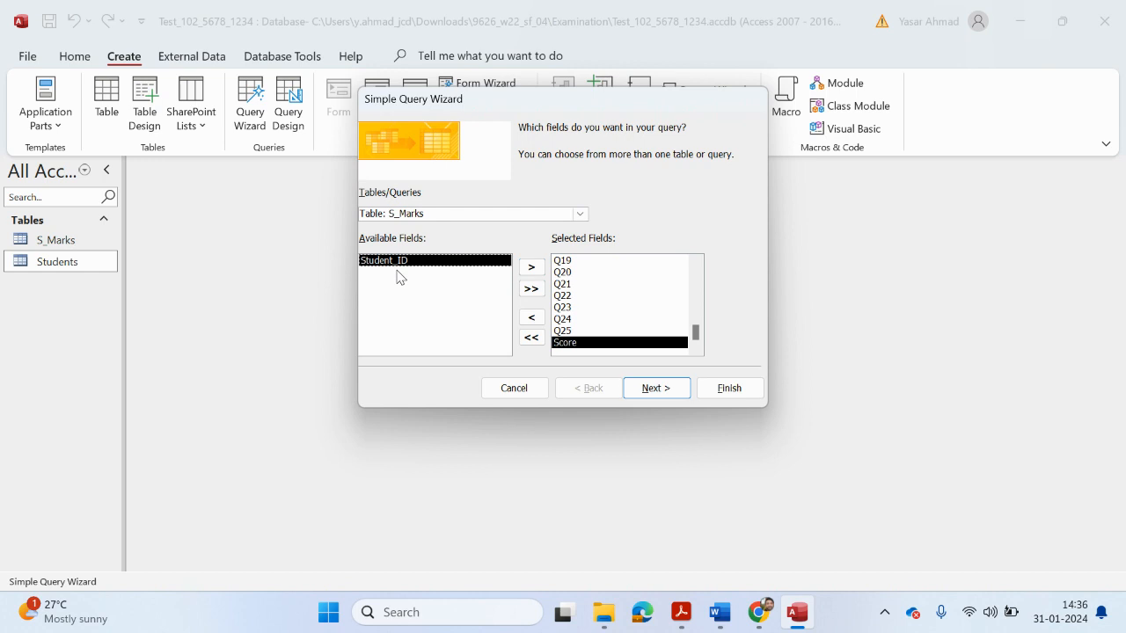
Step: Finish the query wizard with the suggested title and open the query to view its information
left_click(654, 388)
left_click(693, 390)
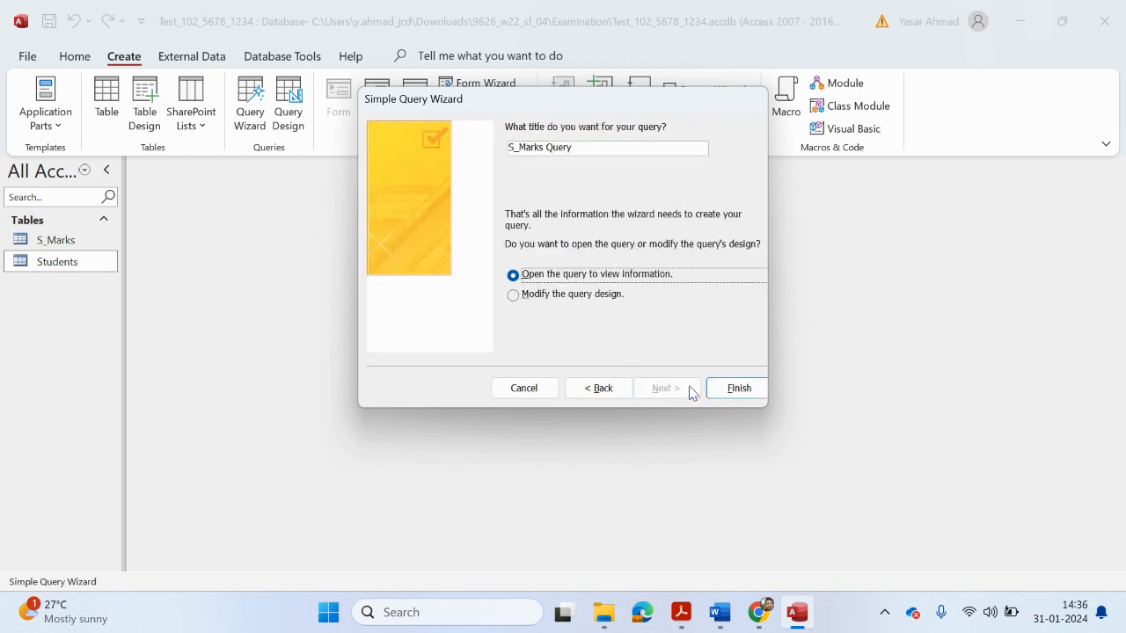
left_click(736, 390)
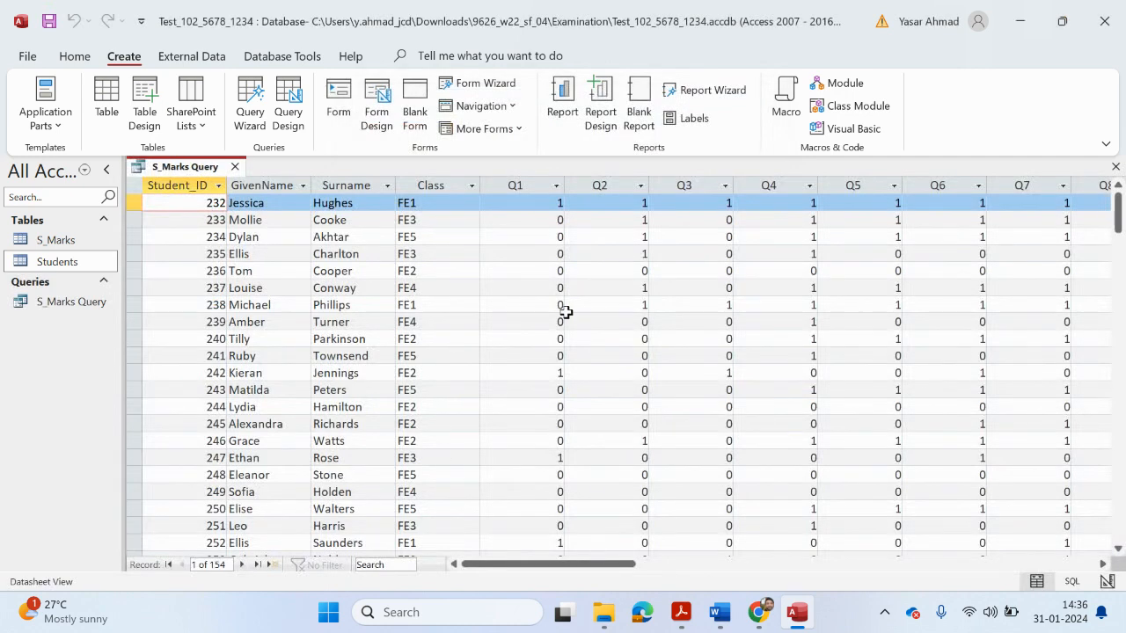
Step: Check the query's Class field against the question paper's selected-class requirement for the Student Results form, and return to Access
left_click(444, 186)
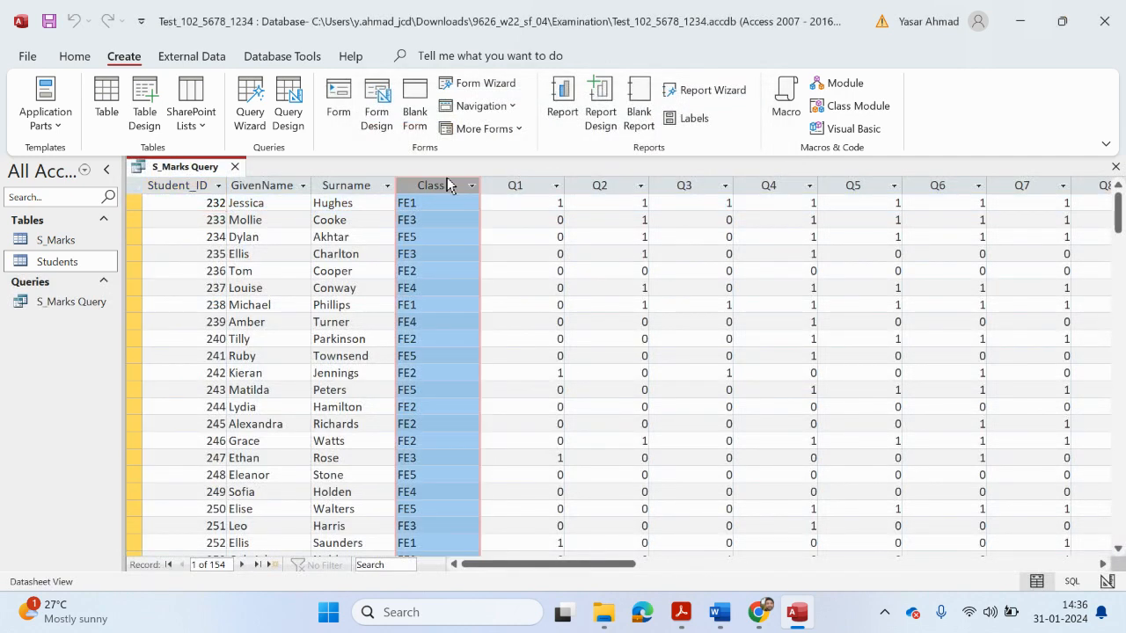
left_click(681, 612)
scroll(668, 497, "up", 3)
scroll(668, 497, "up", 3)
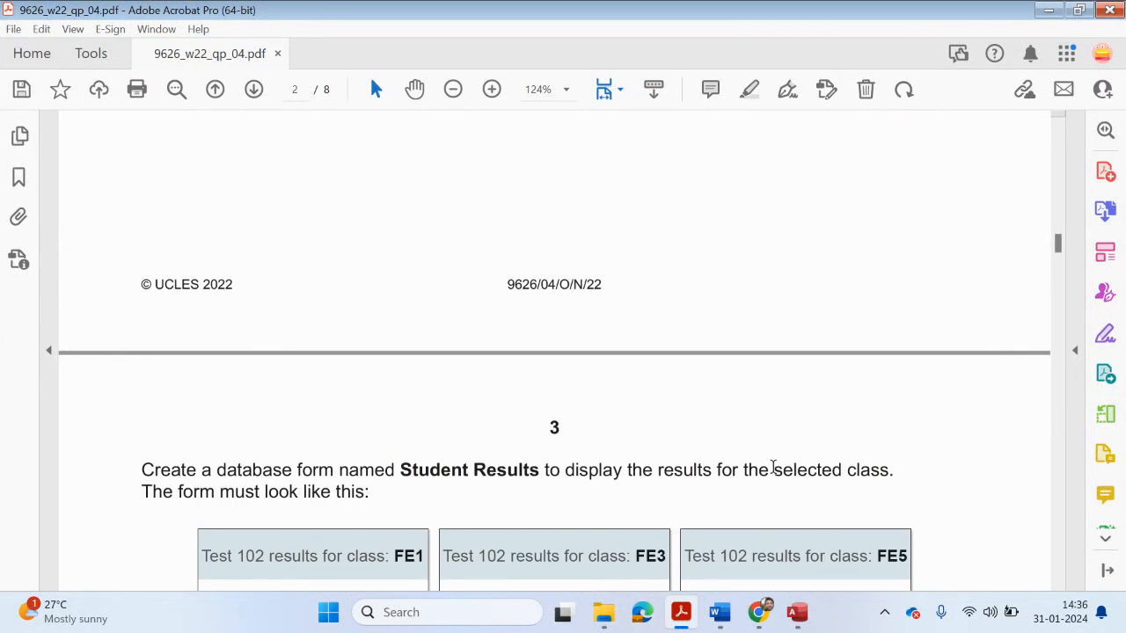
left_click_drag(773, 469, 889, 469)
scroll(744, 467, "down", 2)
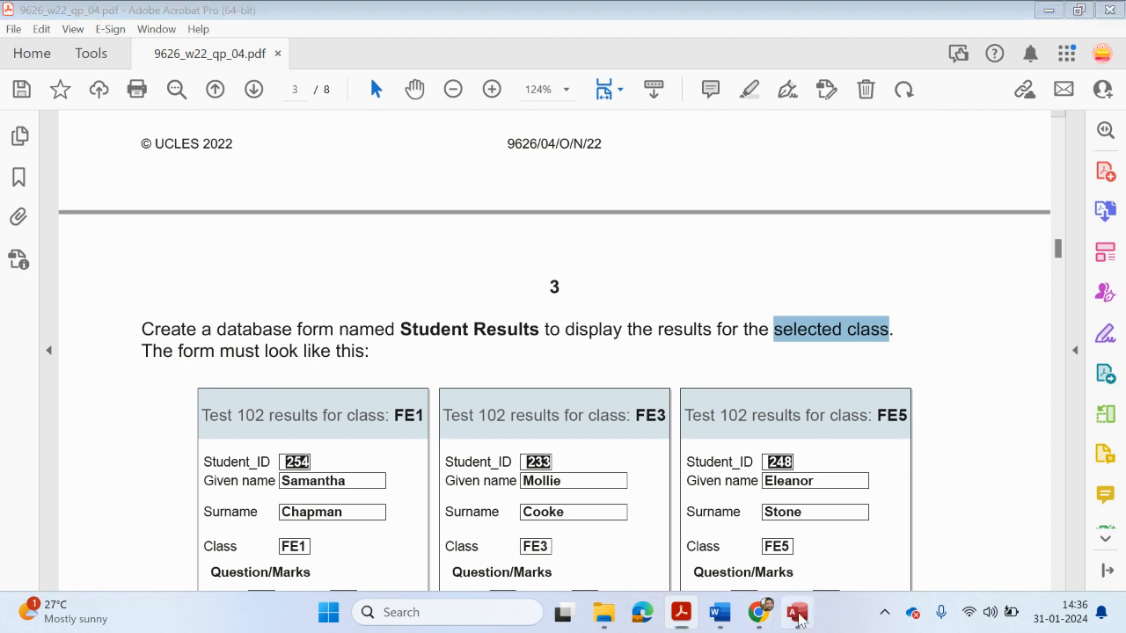
left_click(795, 612)
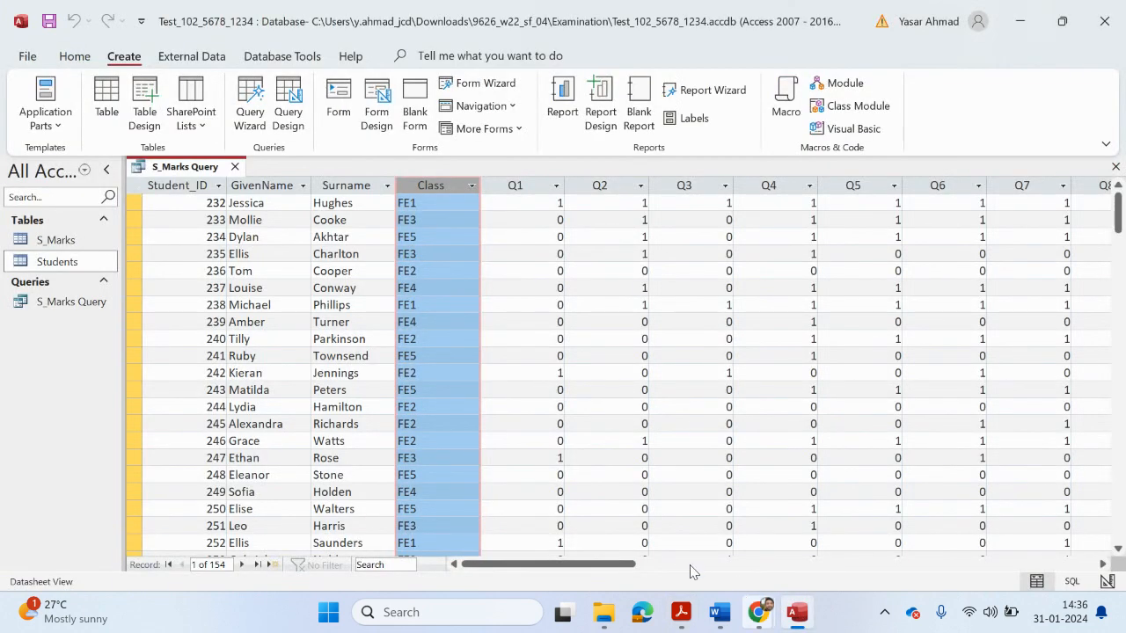
Step: Open the query in Design View and set the Class criteria to the parameter [Enter Class]
left_click(75, 55)
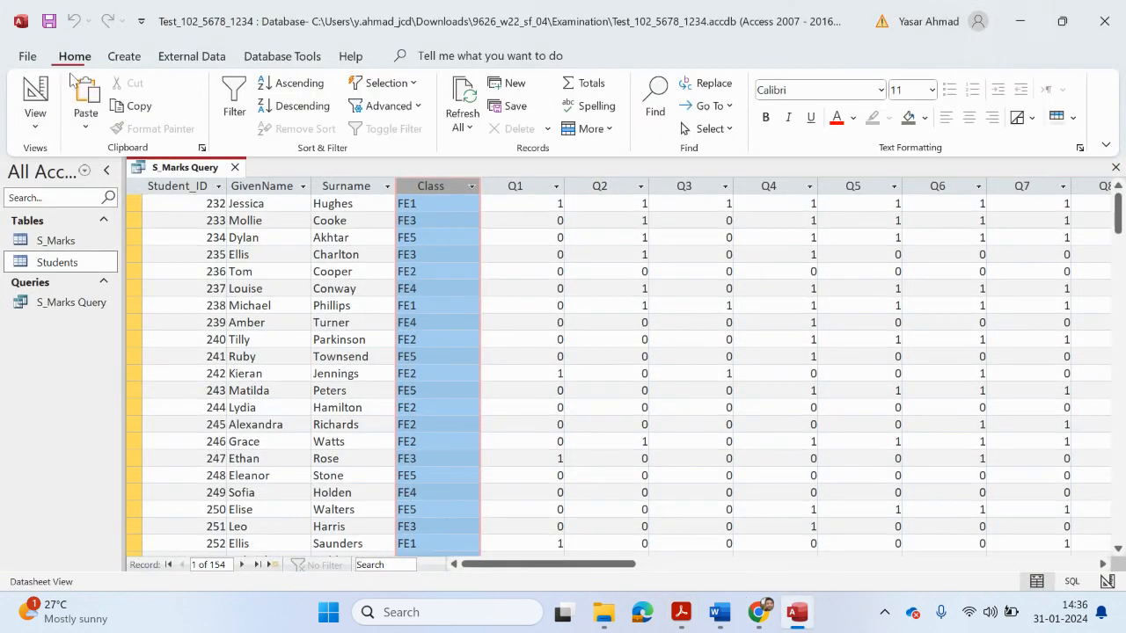
left_click(36, 123)
left_click(88, 232)
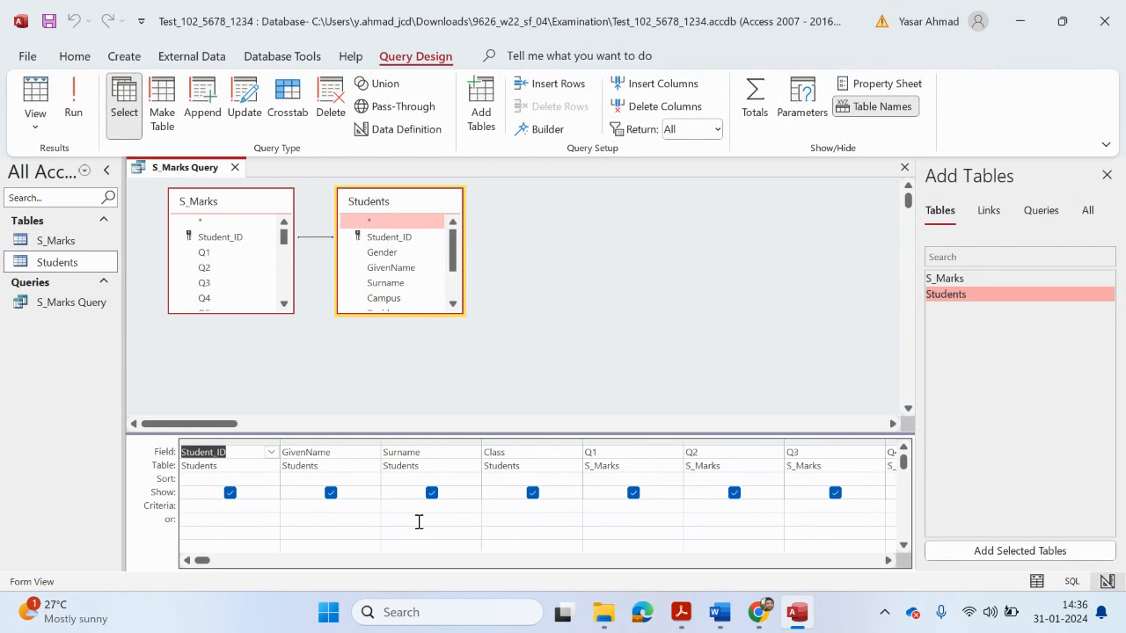
left_click(496, 509)
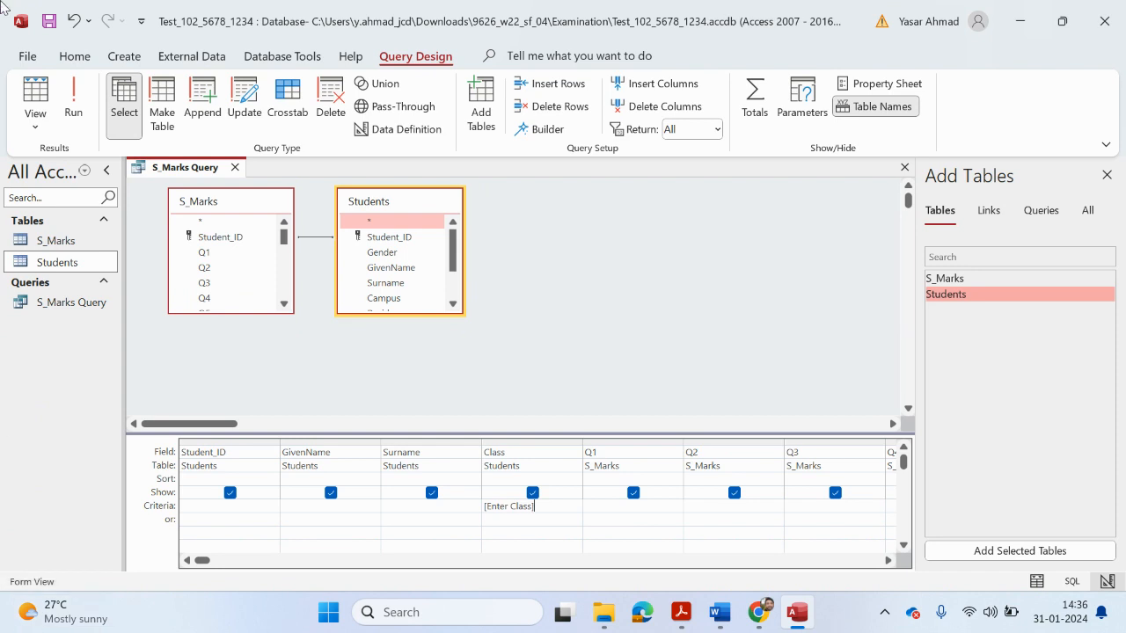
Step: Test the parameter query by running it for class FE1 and again for class FE2
left_click(73, 98)
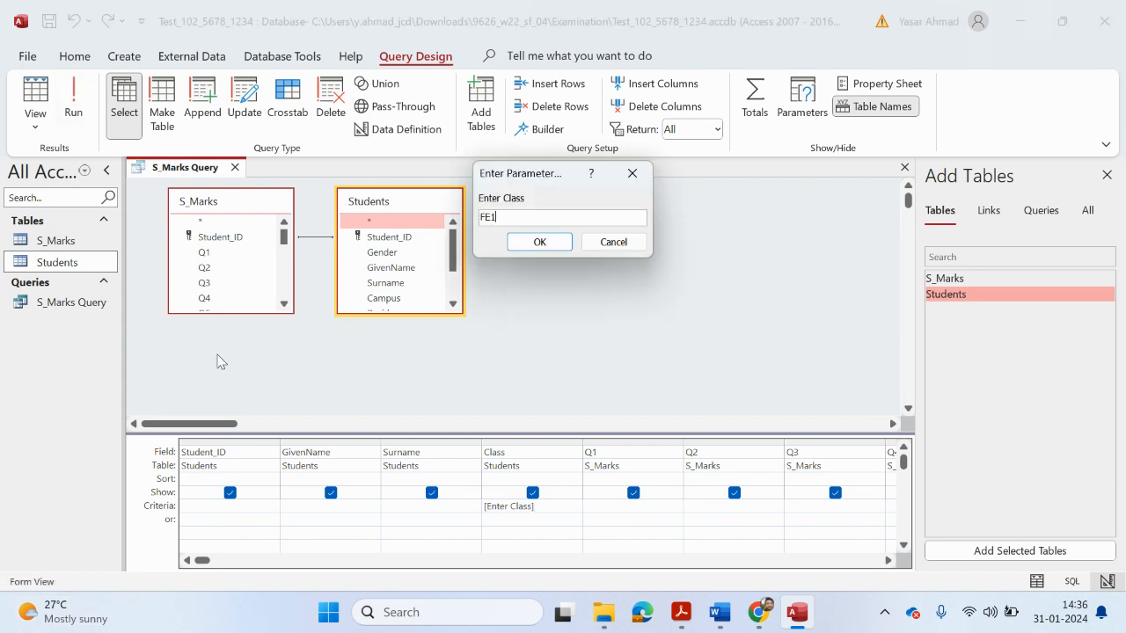
key("Return")
scroll(435, 355, "down", 5)
scroll(435, 355, "up", 5)
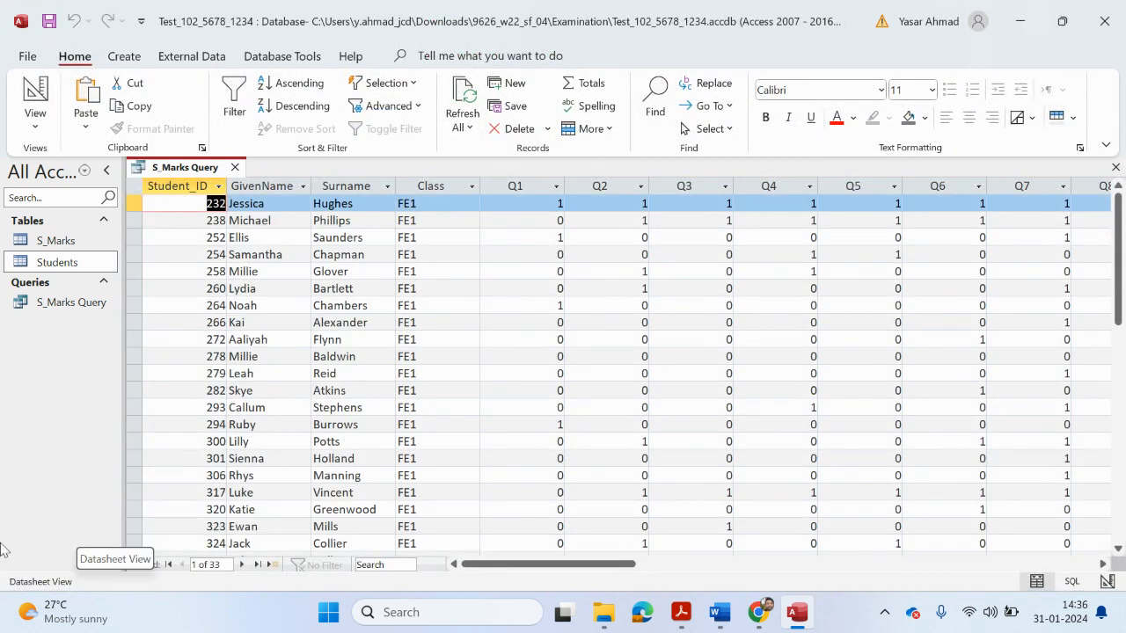
left_click(43, 97)
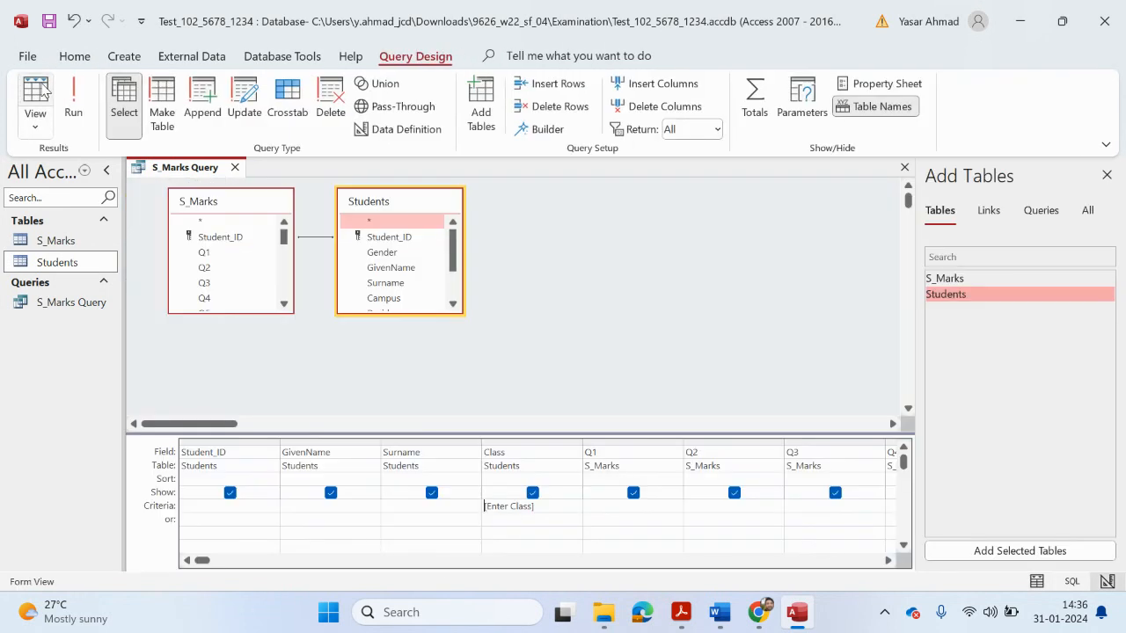
left_click(74, 106)
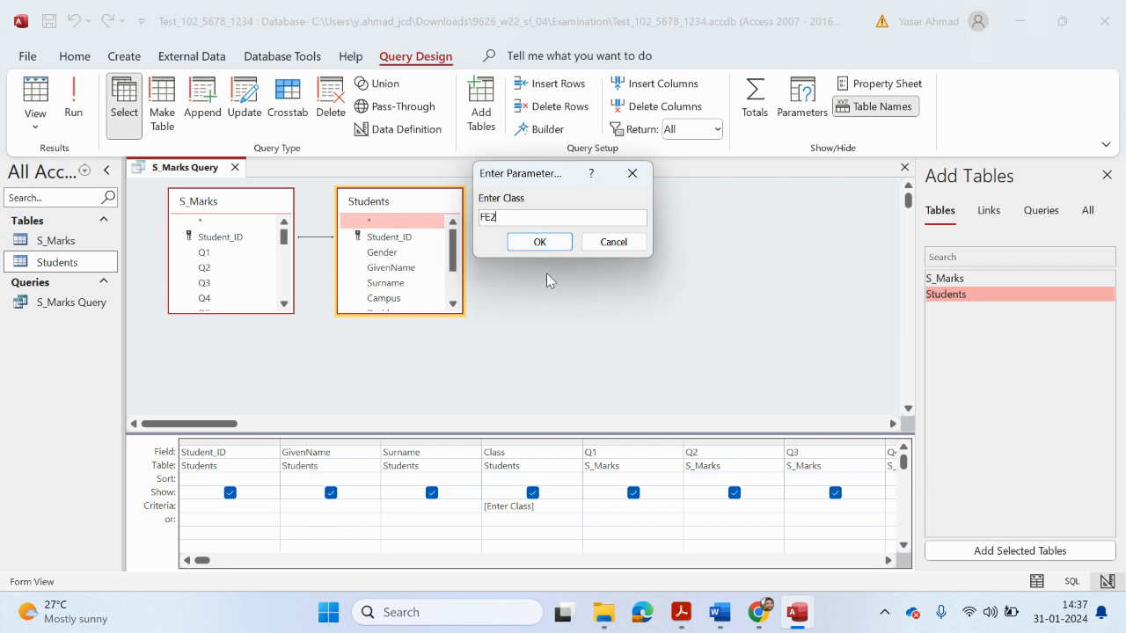
left_click(540, 242)
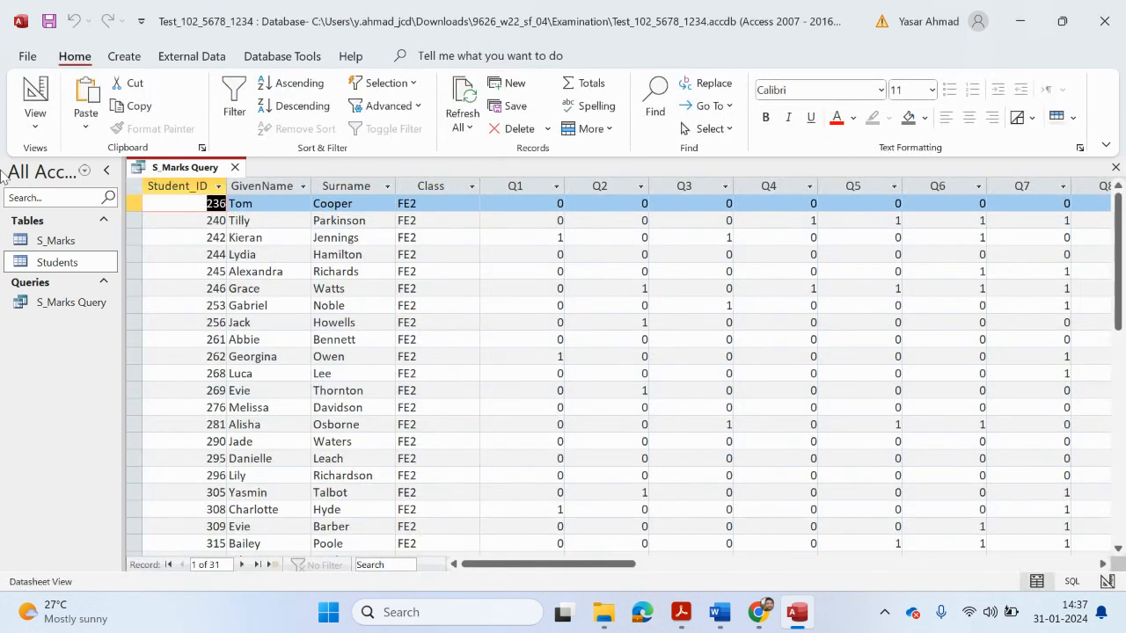
Step: Rerun the query from its design for class FE1 and look through the listed records
left_click(36, 98)
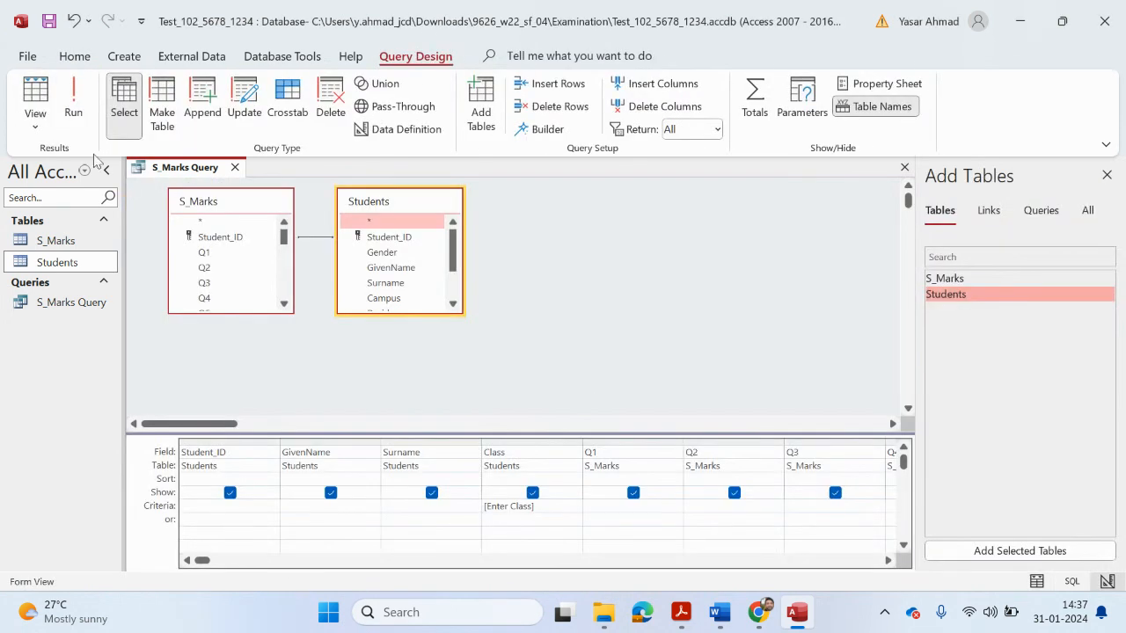
left_click(68, 114)
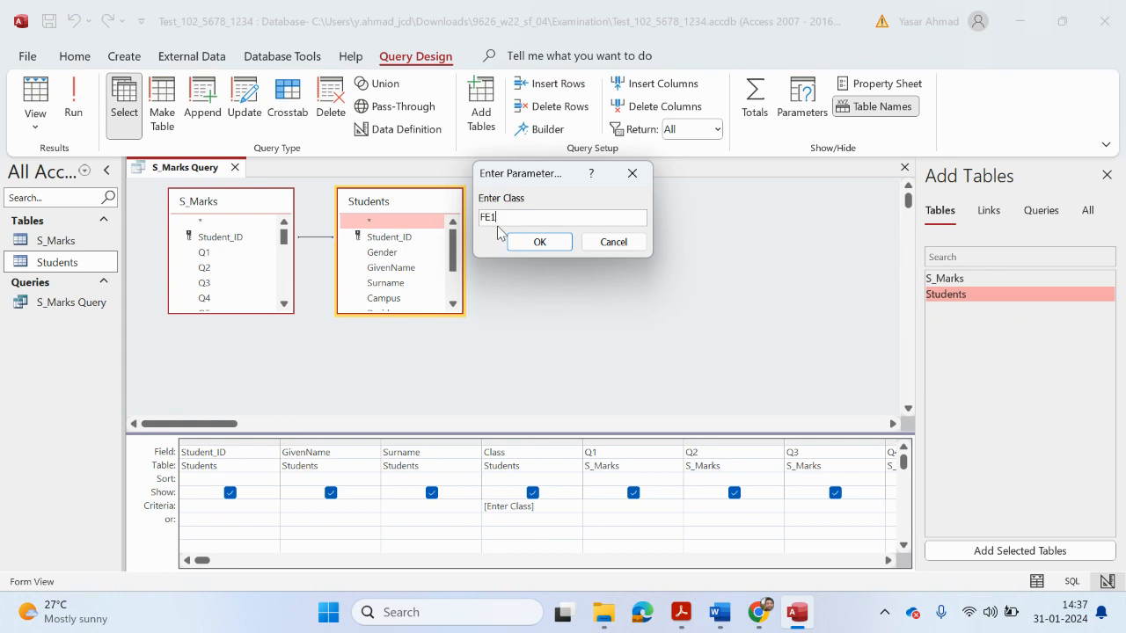
key("Return")
scroll(507, 326, "down", 8)
scroll(510, 326, "up", 8)
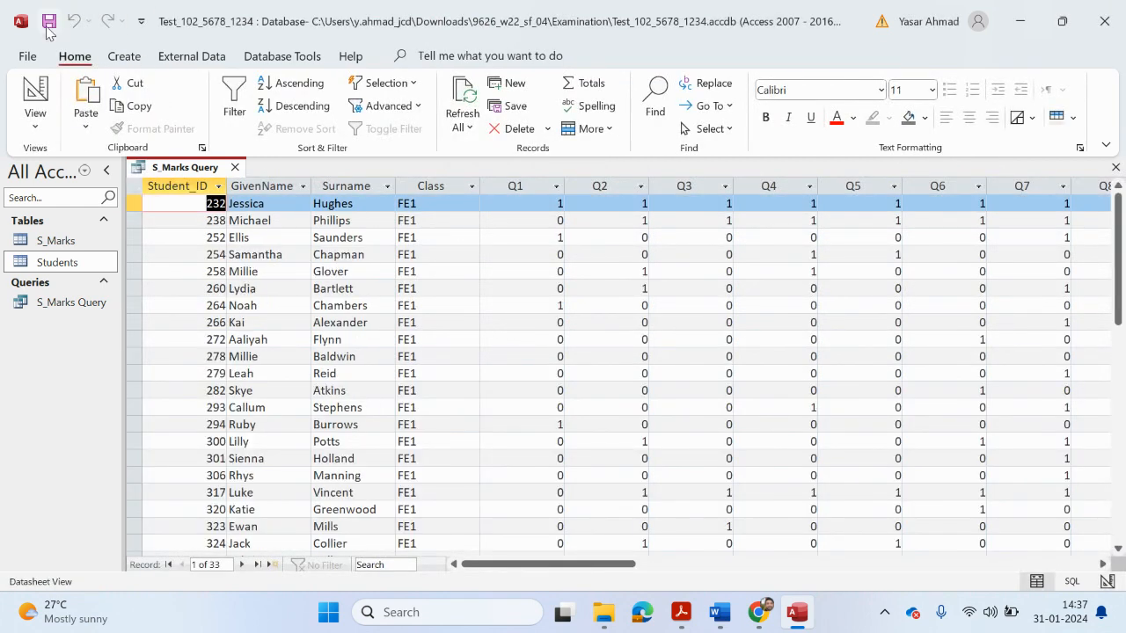
Step: Create a form with the Form Wizard from S_Marks Query, including all its fields and using the Columnar layout
left_click(124, 58)
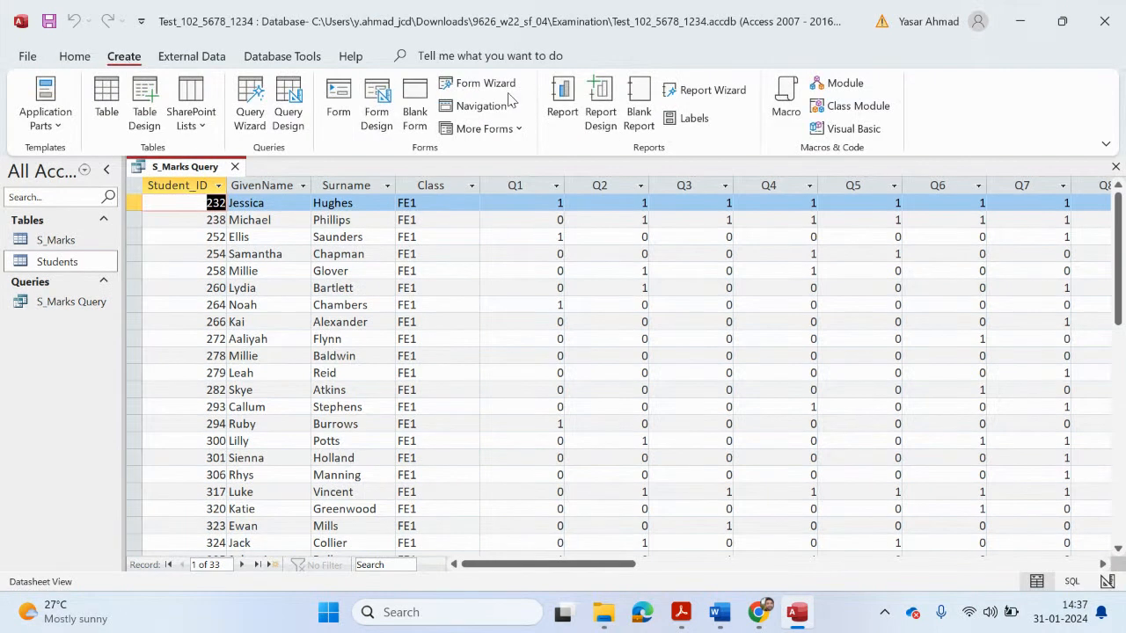
left_click(491, 82)
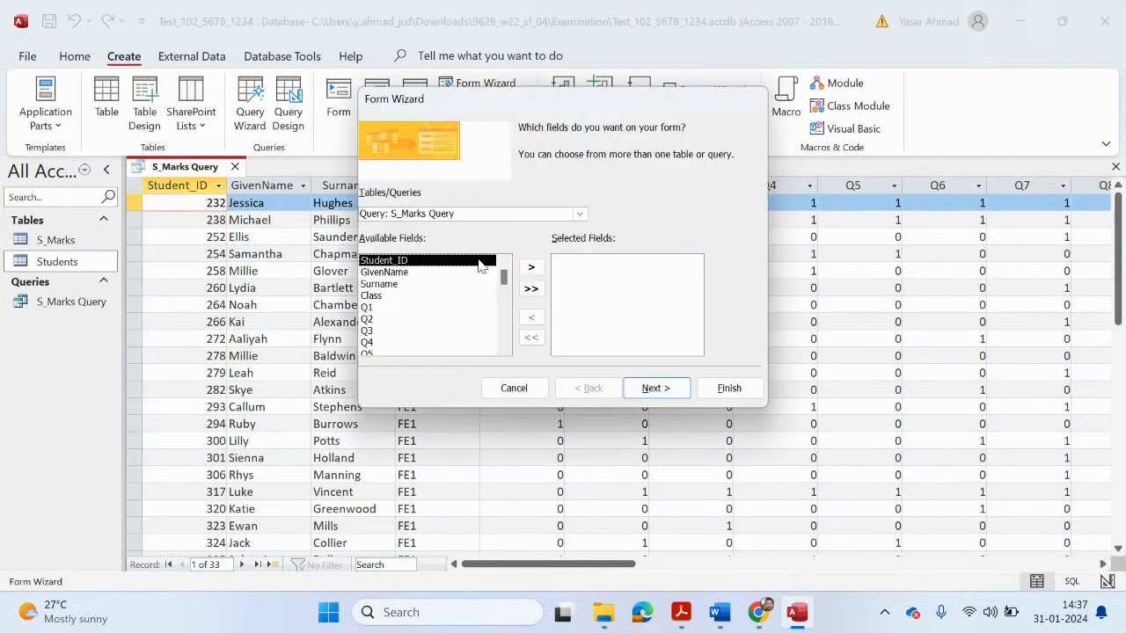
left_click(531, 288)
left_click(657, 392)
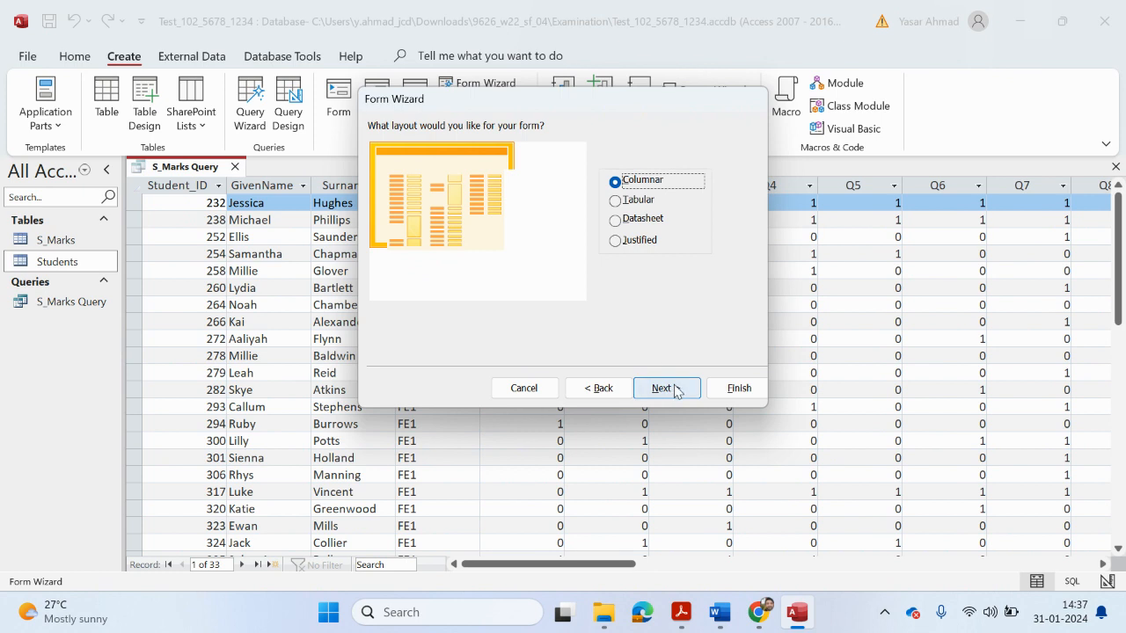
left_click(679, 393)
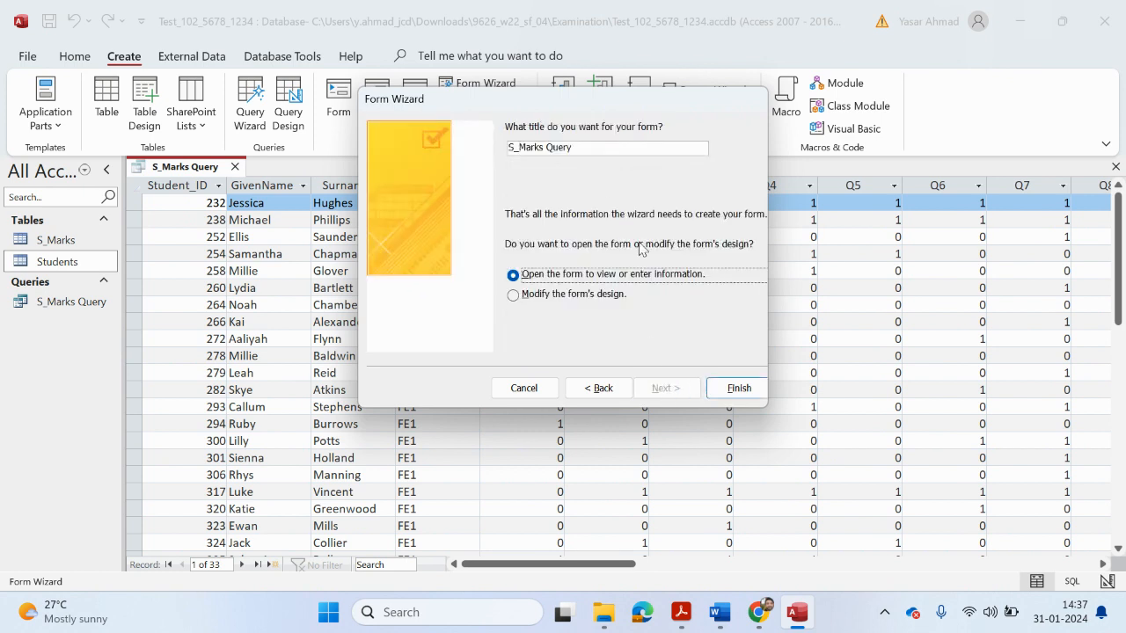
Step: Copy the heading text "Test 102 results for class:" from the sample form in the question paper and return to Access
left_click(681, 612)
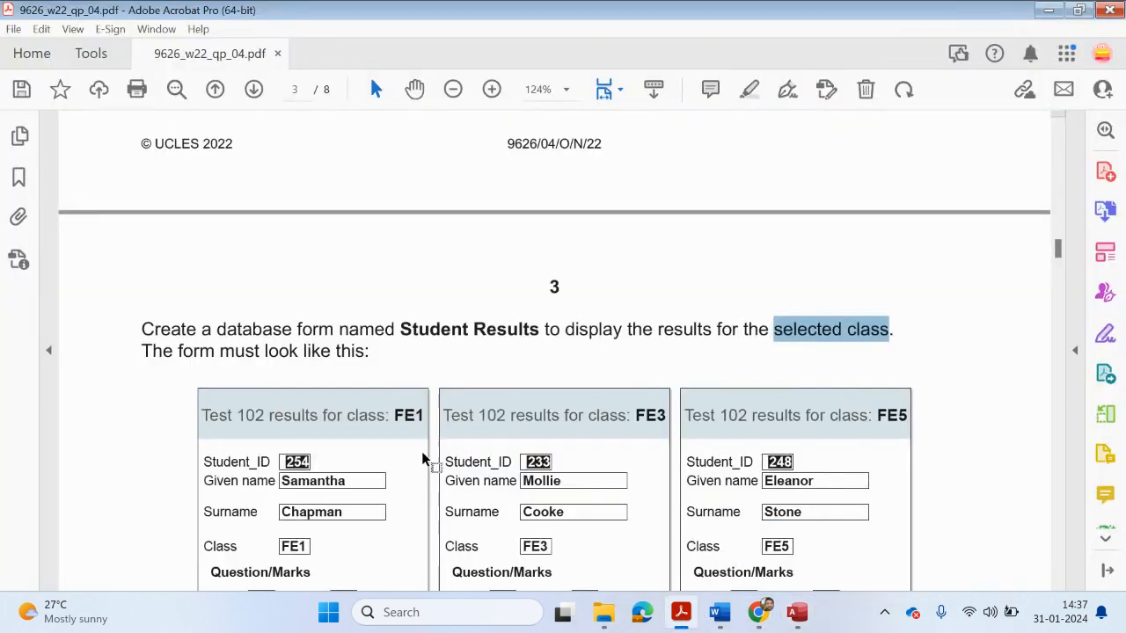
left_click_drag(203, 417, 389, 415)
right_click(382, 415)
left_click(547, 119)
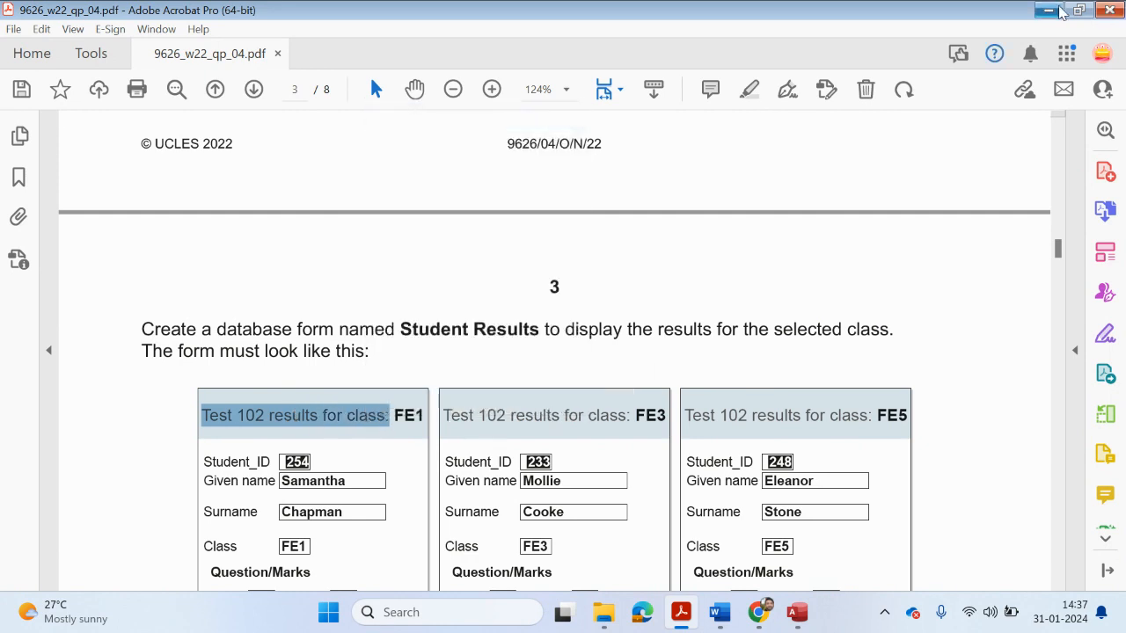
key("alt+Tab")
Step: Title the form "Test 102 results for class:", finish the wizard and open the form for class fe1
left_click_drag(507, 148, 408, 144)
key("ctrl+v")
left_click(737, 387)
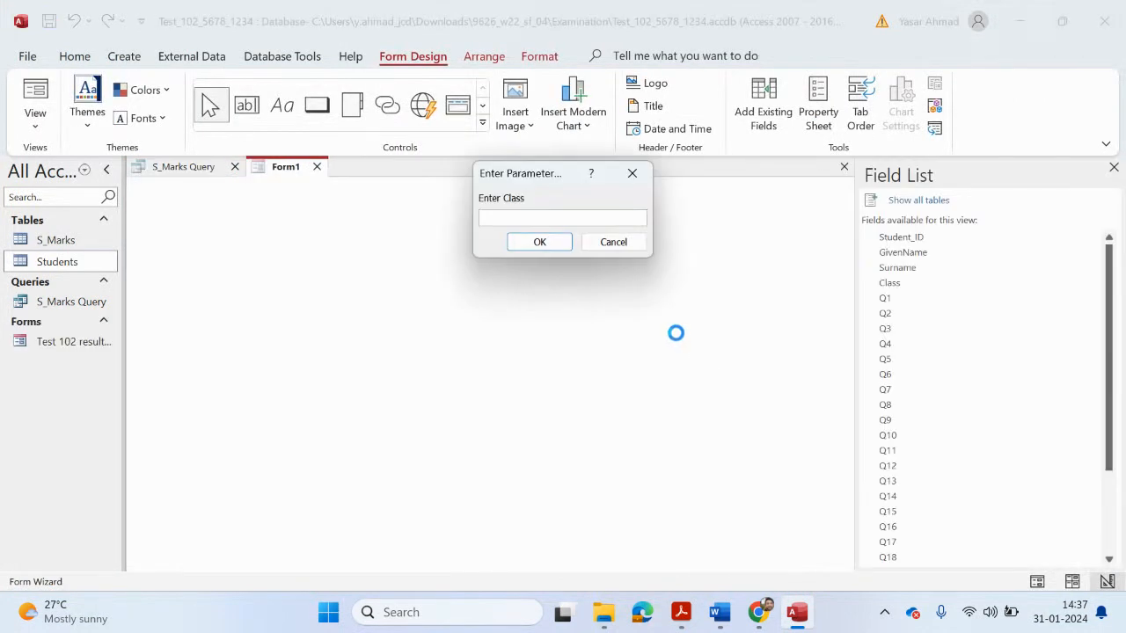
type("fe1")
left_click(541, 245)
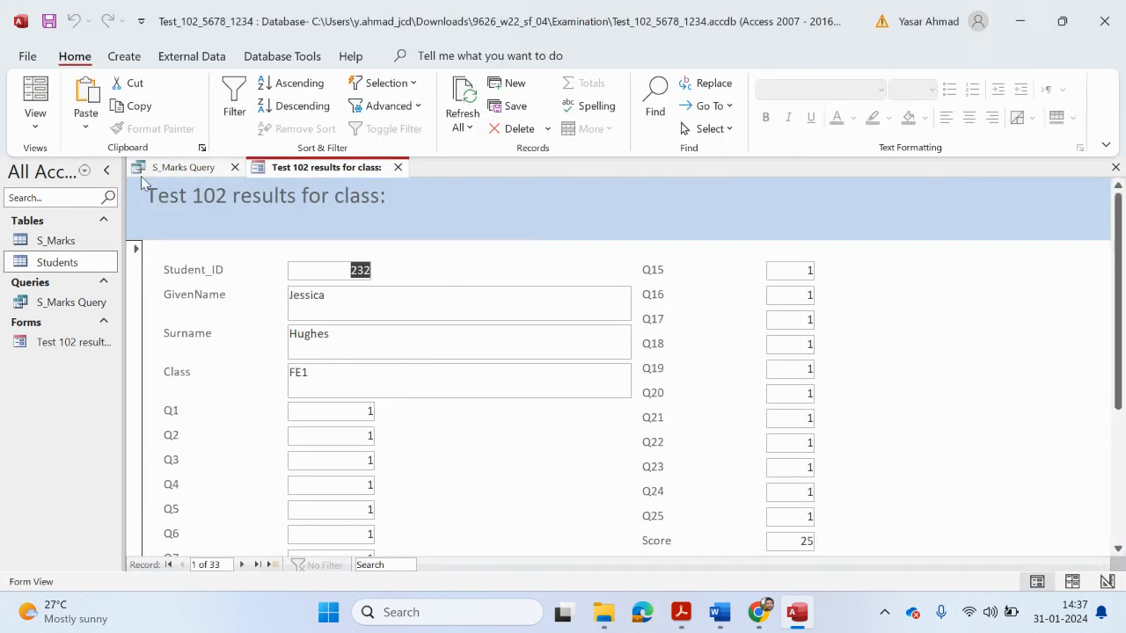
Step: Open the form in Design View, shorten the title label's height and reduce the Form Header section to fit
left_click(35, 123)
left_click(46, 237)
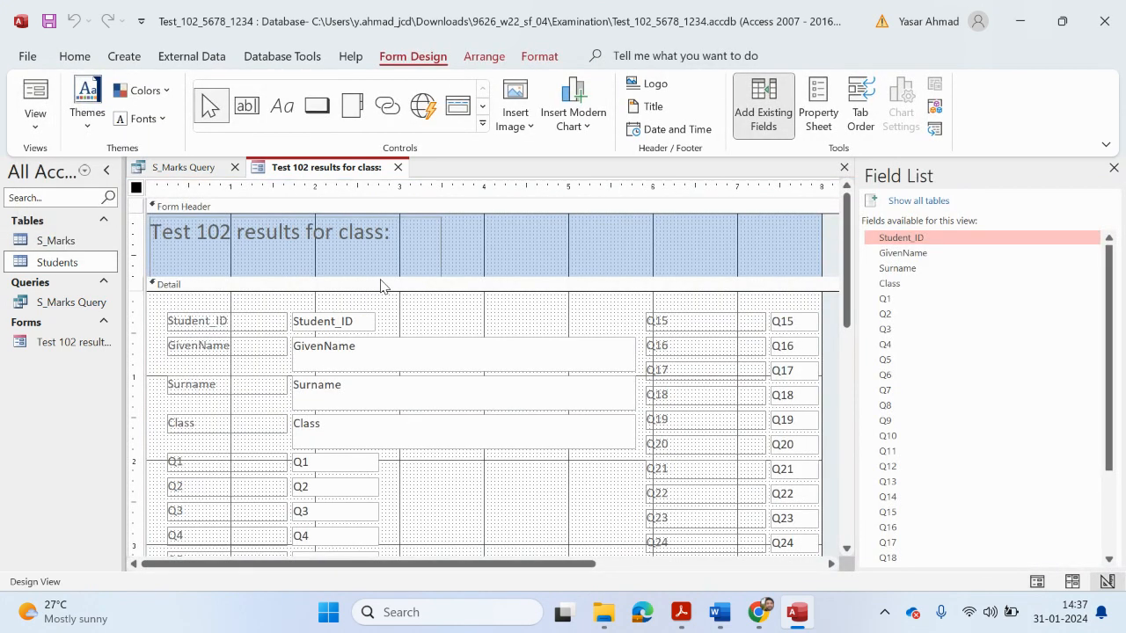
left_click_drag(382, 278, 381, 298)
left_click(378, 267)
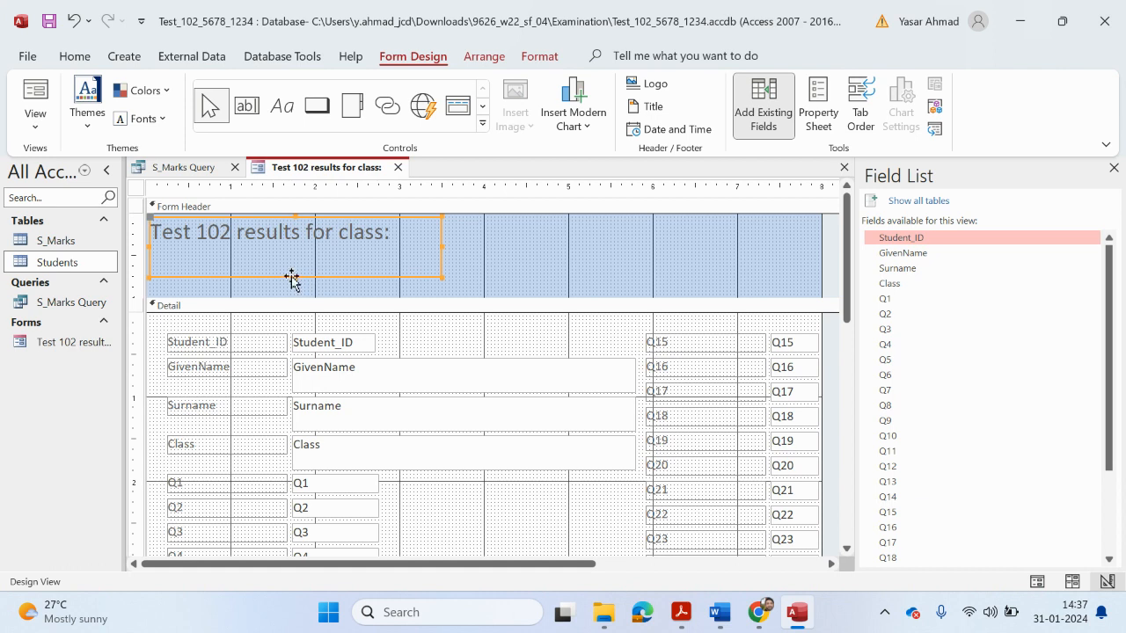
left_click_drag(292, 277, 291, 247)
left_click_drag(308, 306, 302, 274)
Step: Check the class code in the question paper's form heading and add the Class field to the Form Header
left_click(679, 613)
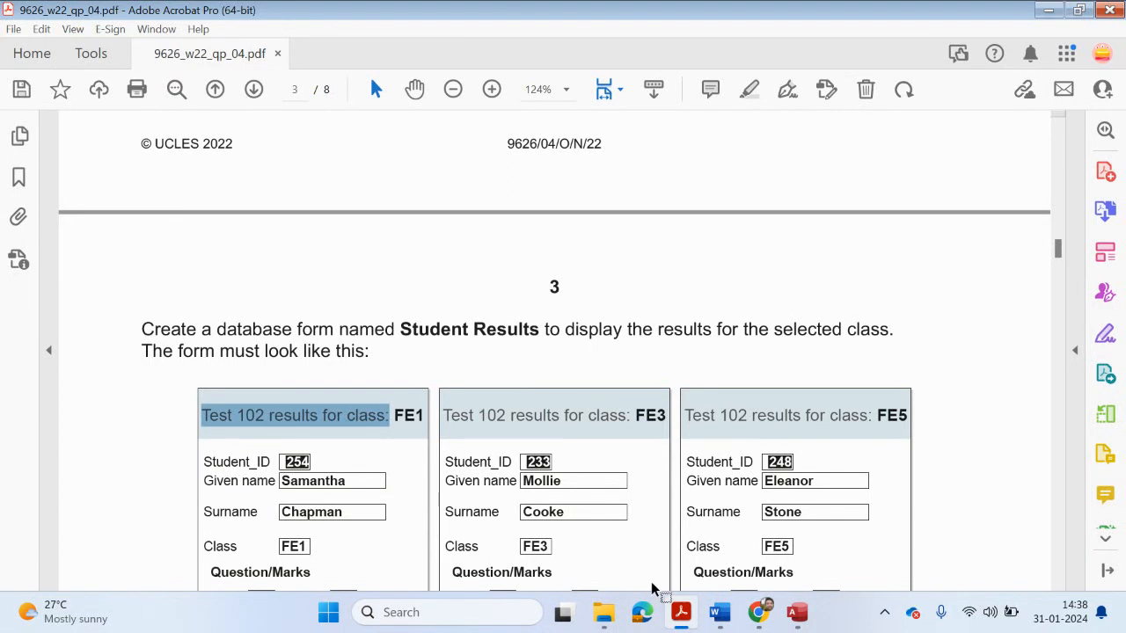
left_click_drag(393, 415, 423, 417)
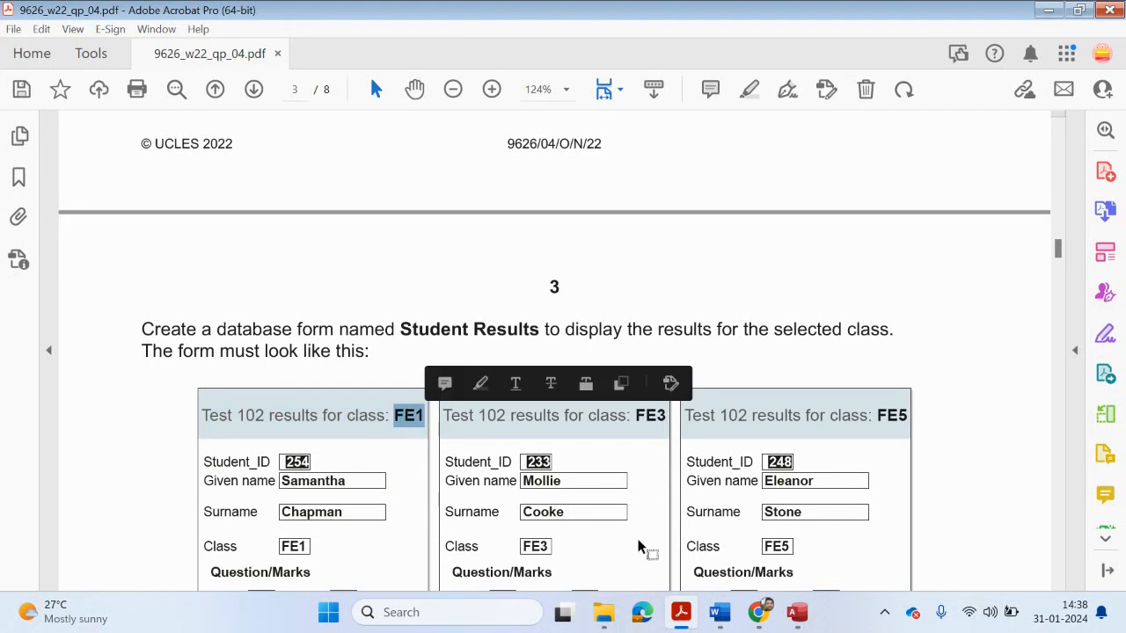
left_click(676, 613)
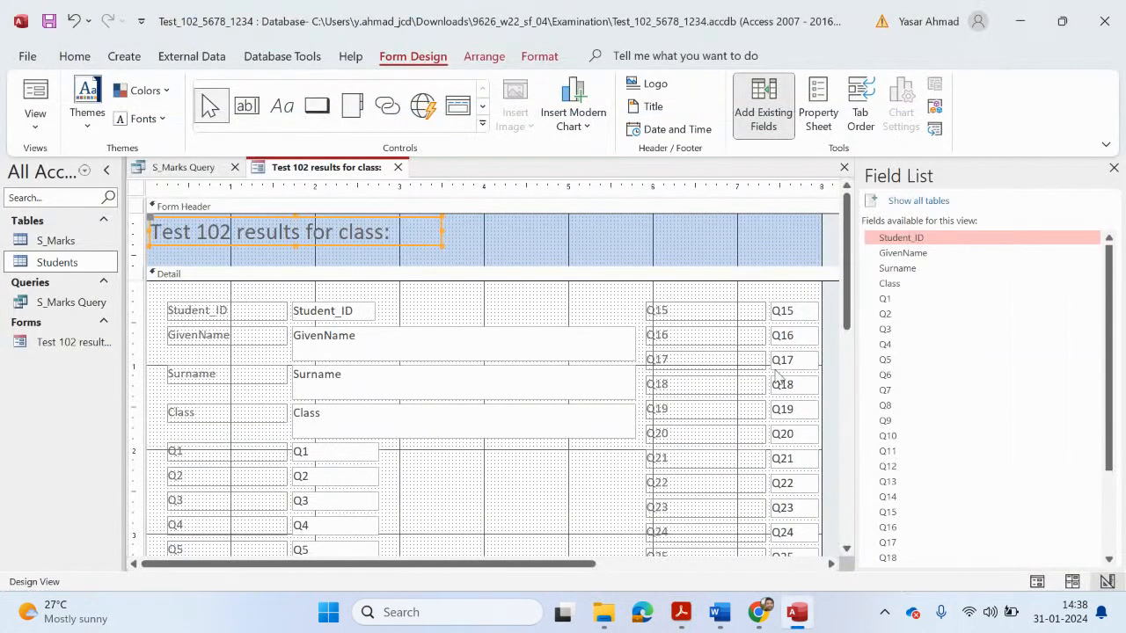
left_click(765, 115)
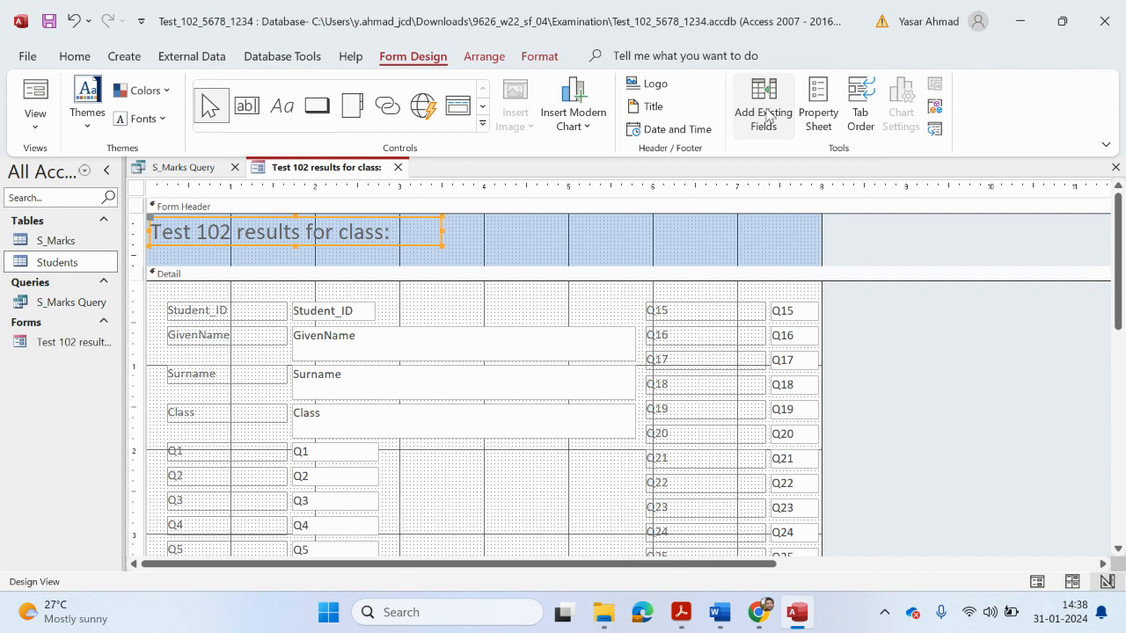
left_click(766, 101)
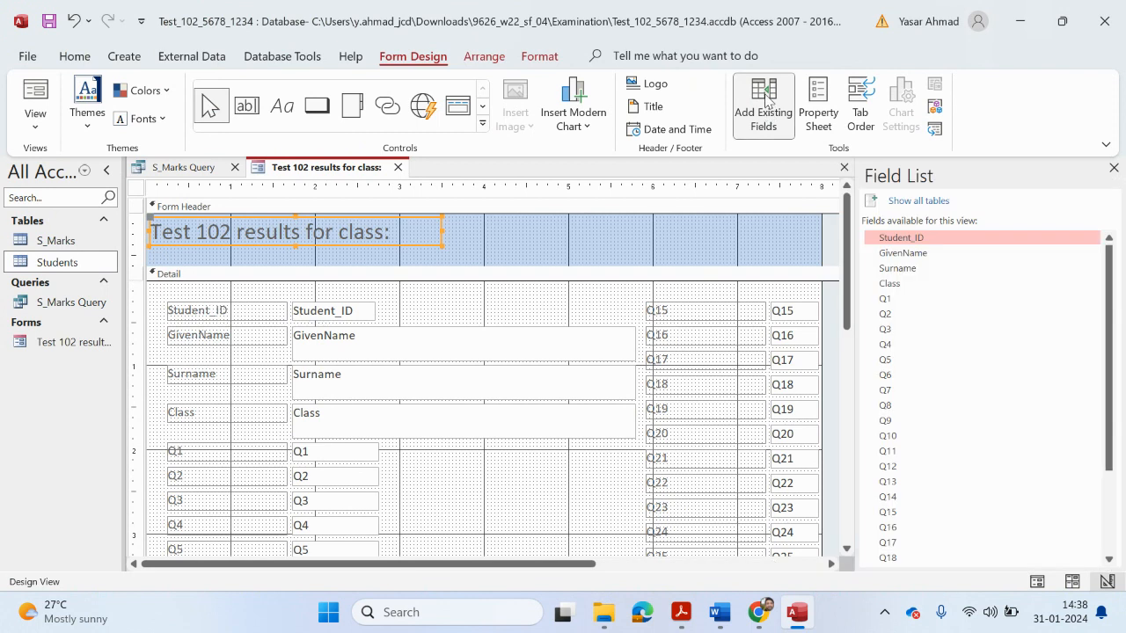
left_click(890, 285)
left_click_drag(897, 290, 522, 248)
Step: Remove the header Class field's attached label, move its text box beside the title and narrow the title label
left_click(439, 248)
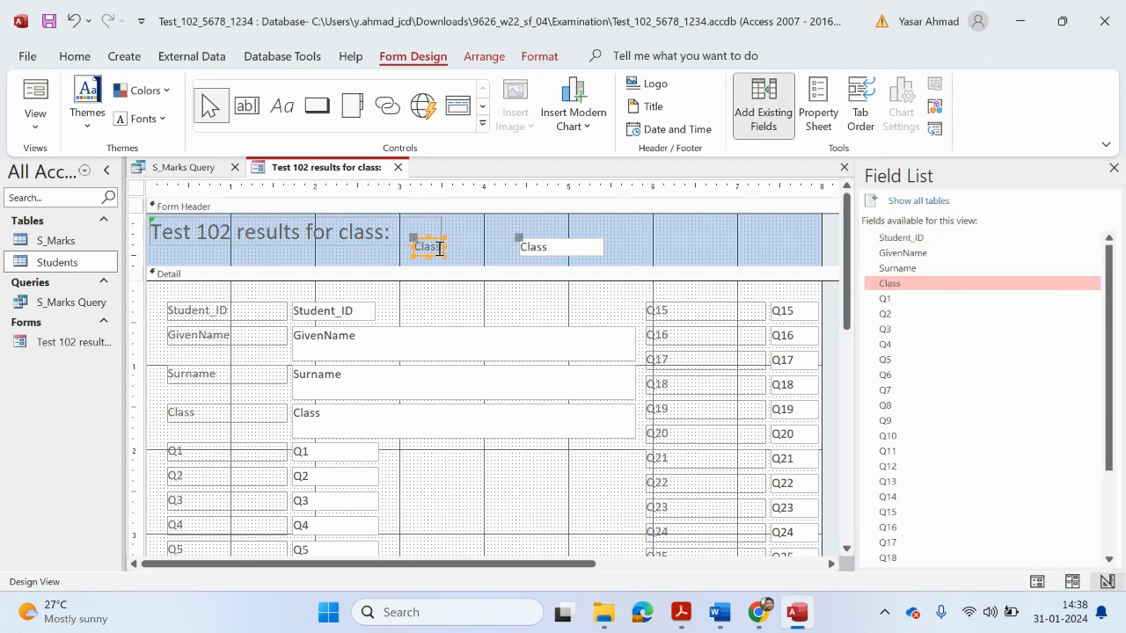
right_click(429, 243)
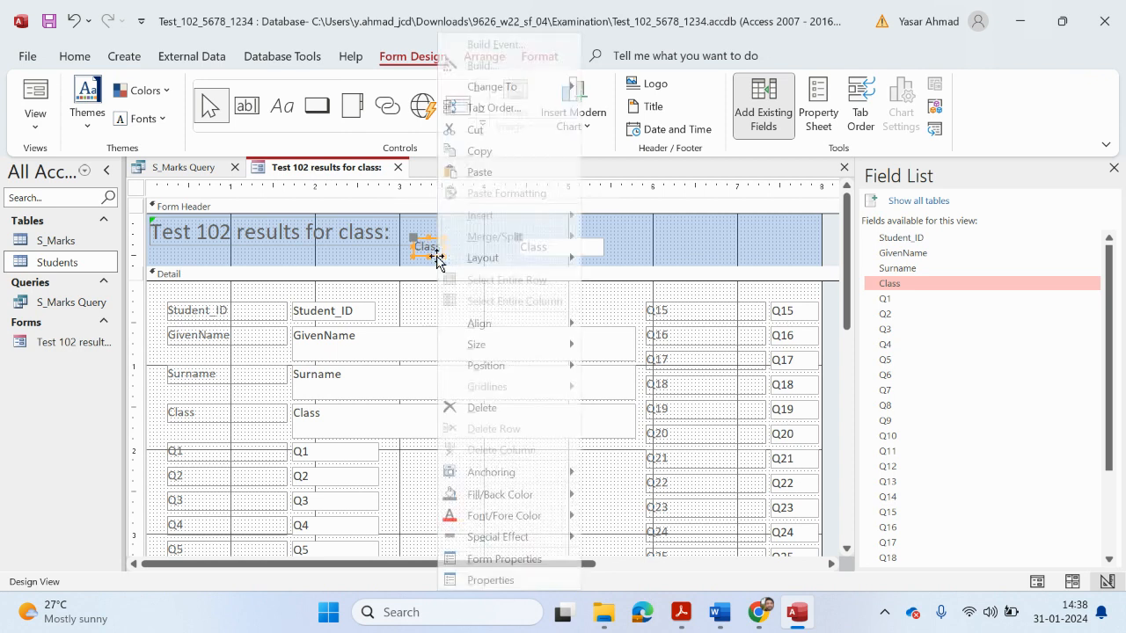
left_click(506, 129)
left_click_drag(551, 250, 476, 236)
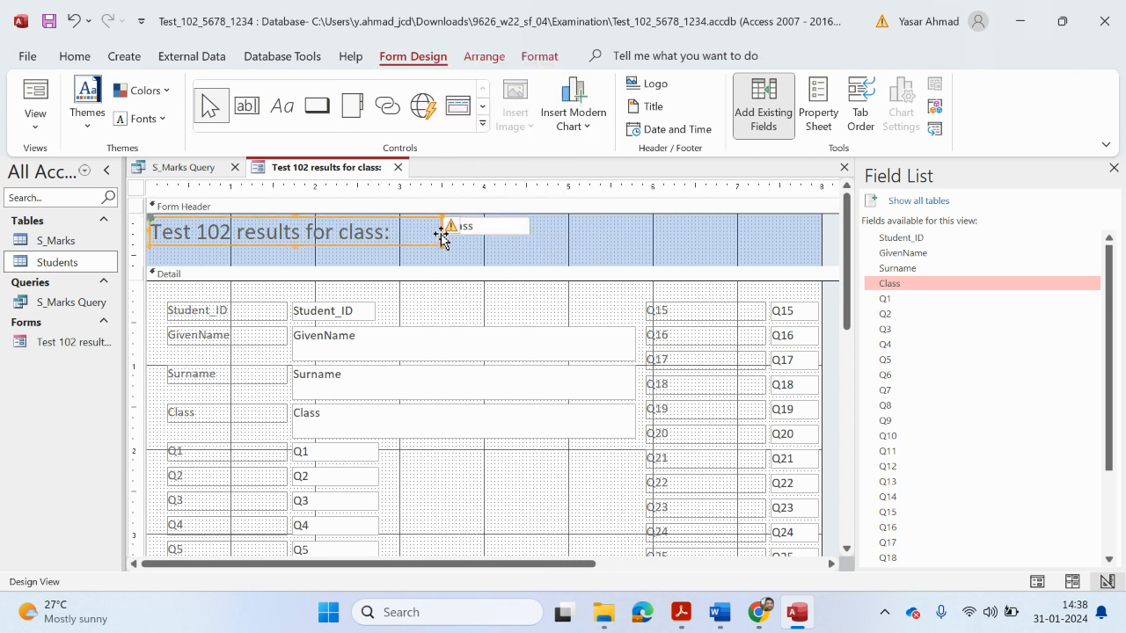
left_click(407, 233)
left_click(487, 228)
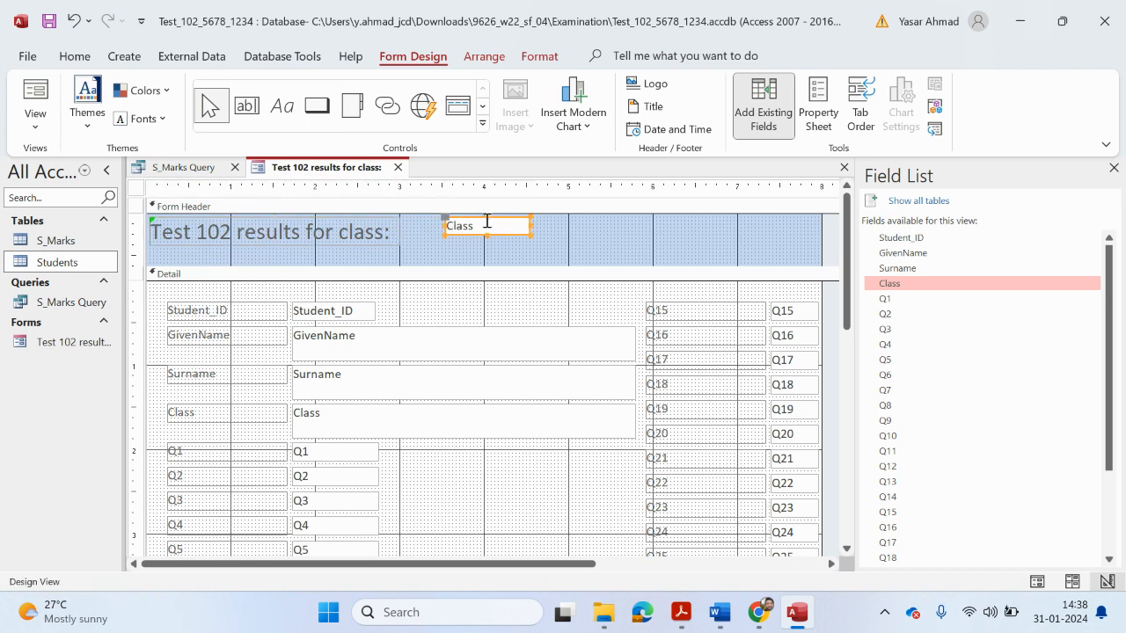
Step: Set the header Class box's font size to 18 and enlarge the box to start right after the title
left_click(75, 56)
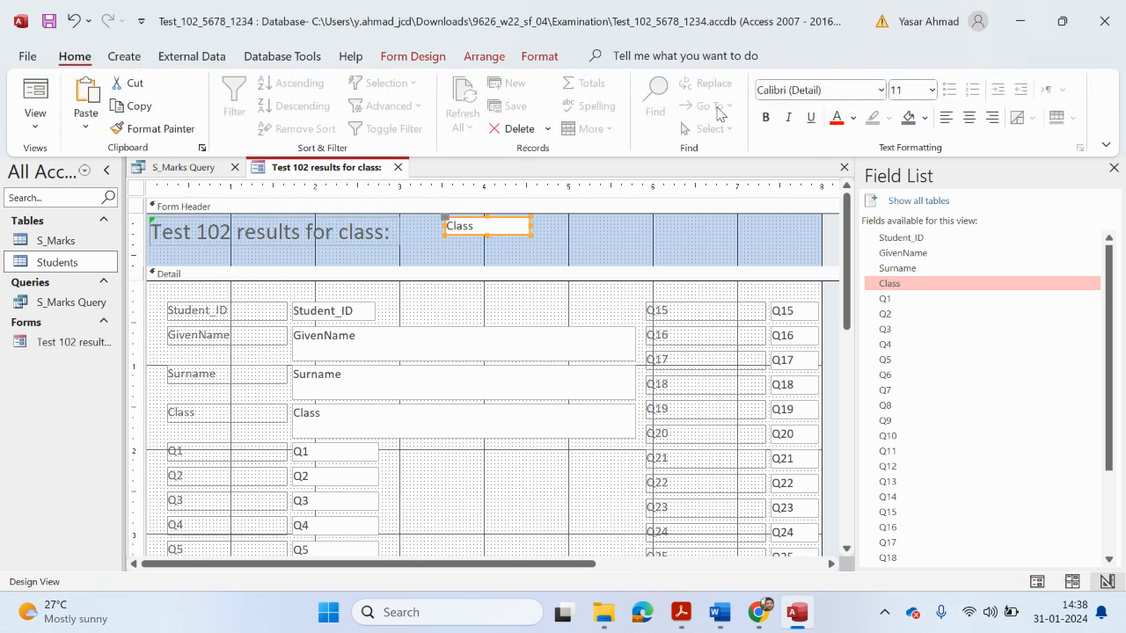
left_click(932, 90)
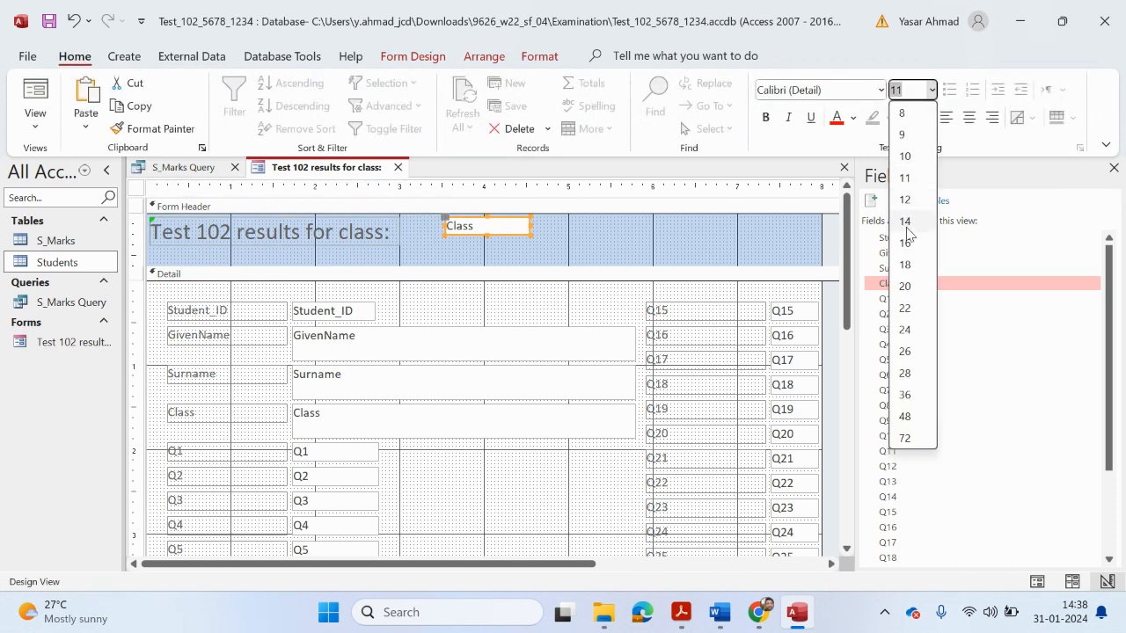
left_click(906, 264)
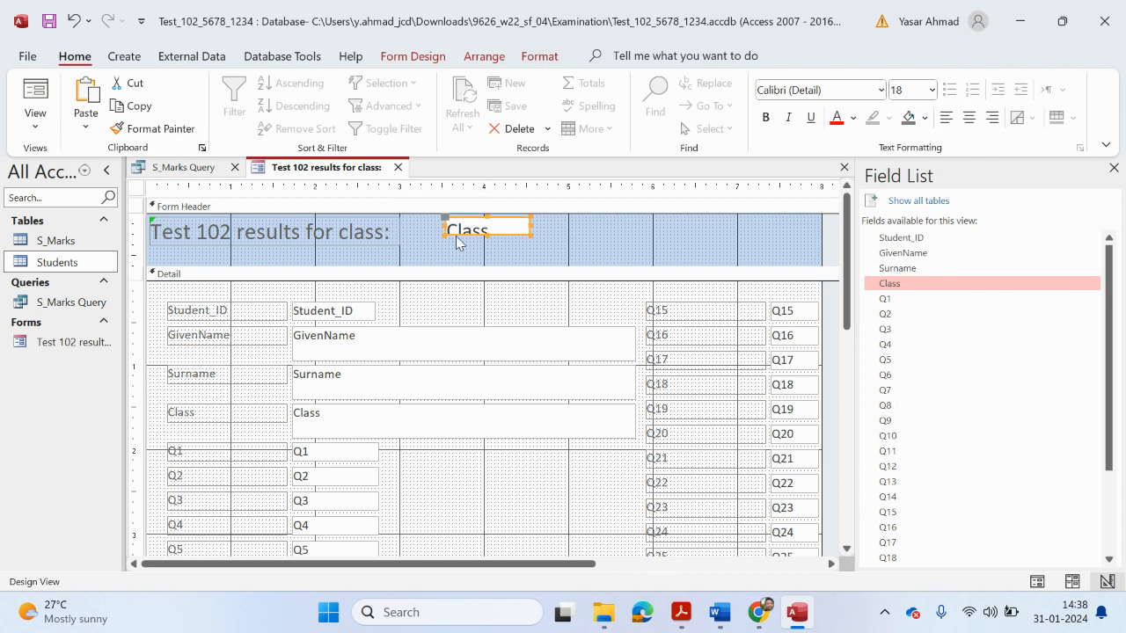
left_click_drag(442, 233, 402, 237)
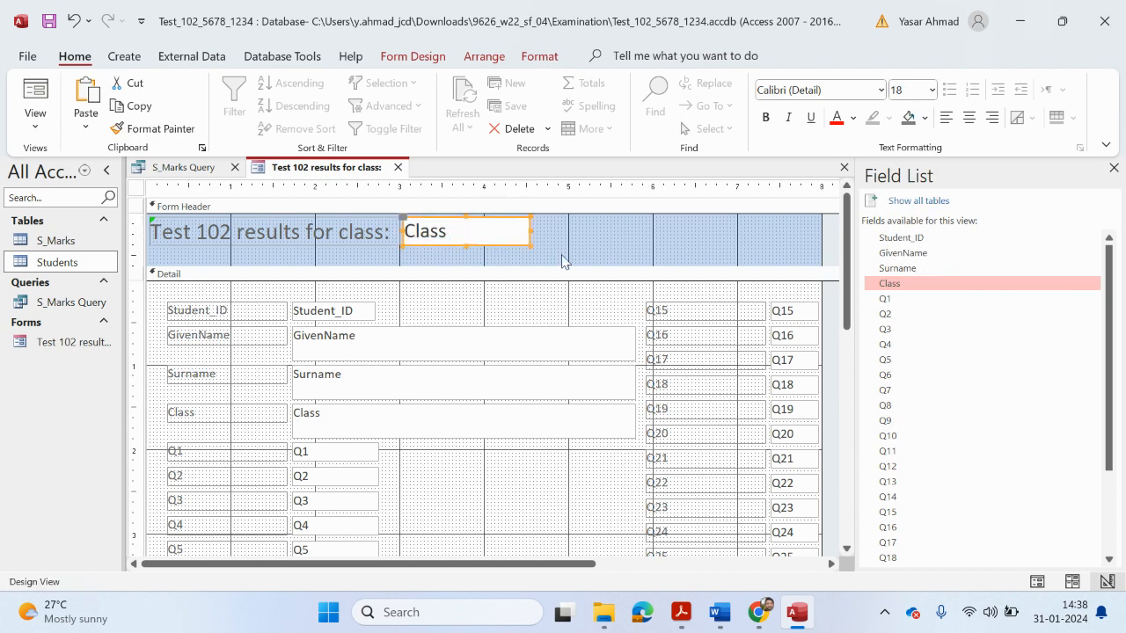
left_click(588, 246)
Step: Preview the form in Form View and compare it with the sample layout in the question paper
left_click(35, 97)
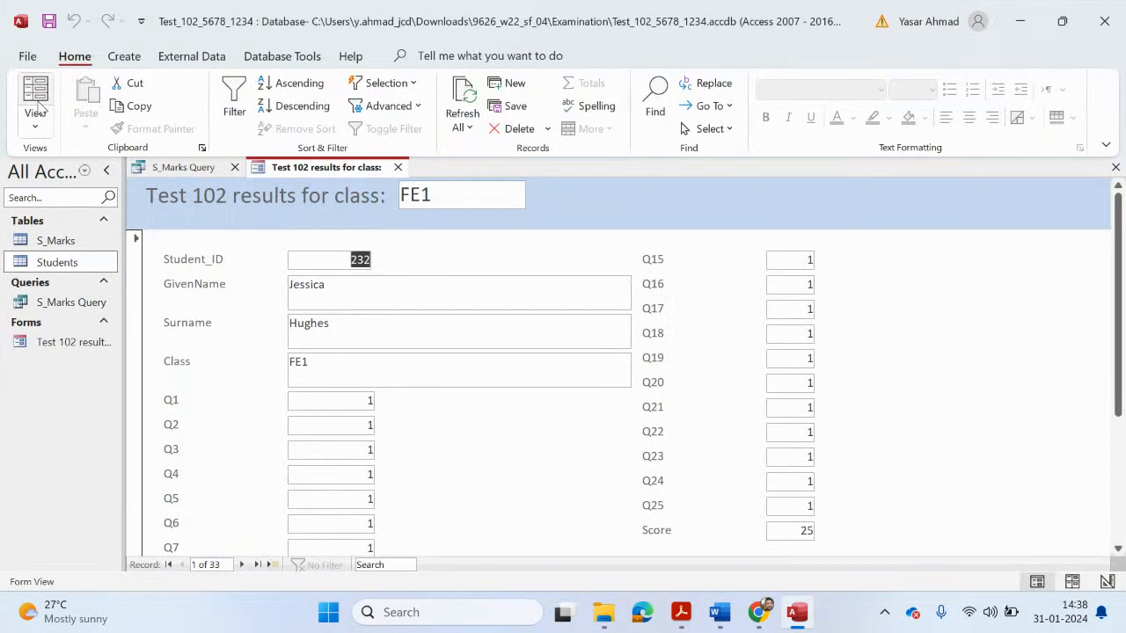
left_click(681, 612)
scroll(601, 462, "down", 3)
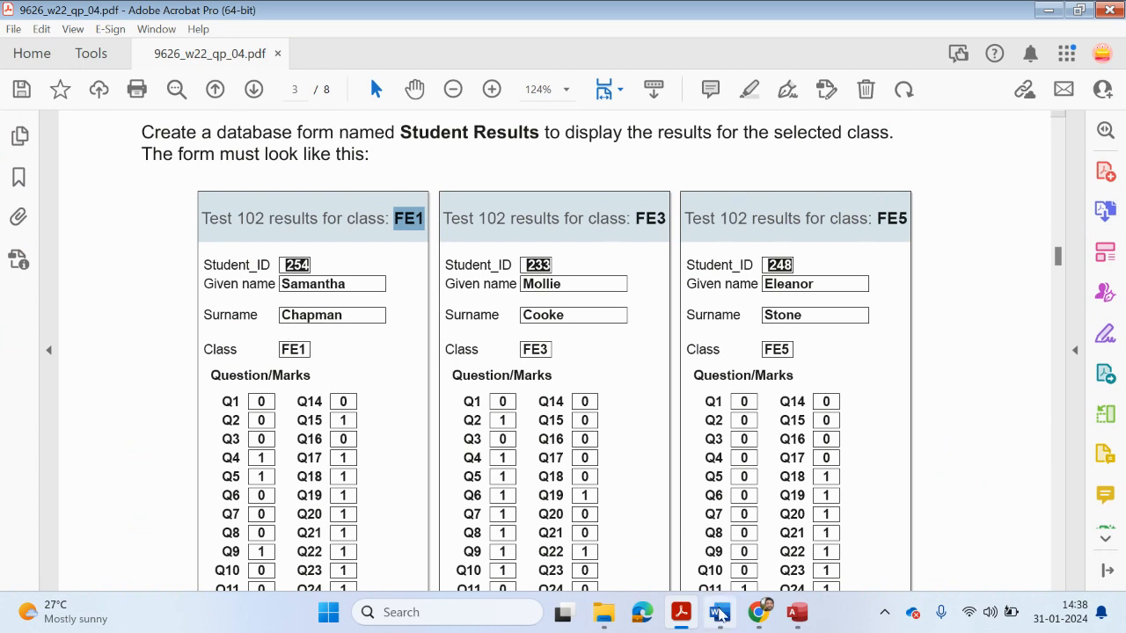
left_click(681, 614)
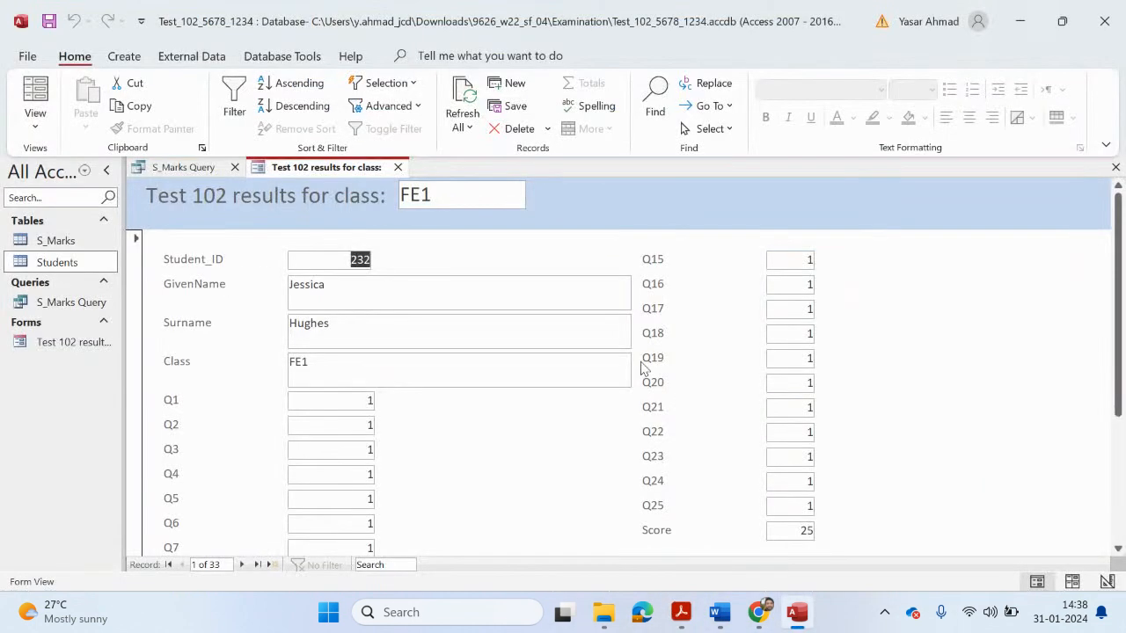
Step: In Design View, close the Field List and move the Q15 to Q25 and Score controls beside the Q1 column
left_click(34, 129)
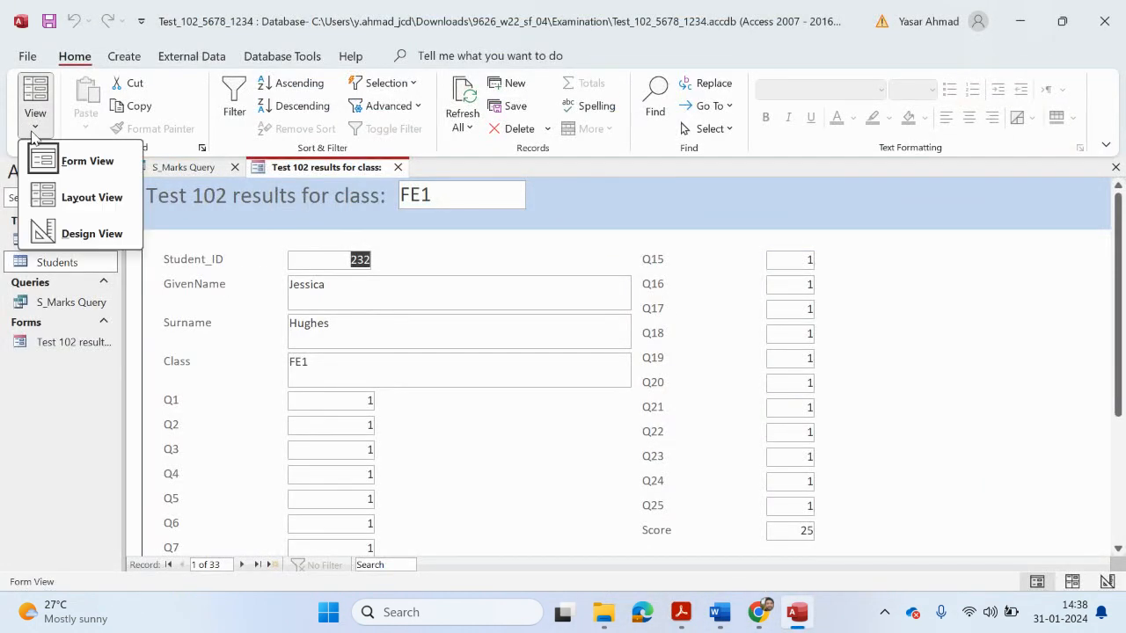
left_click(93, 234)
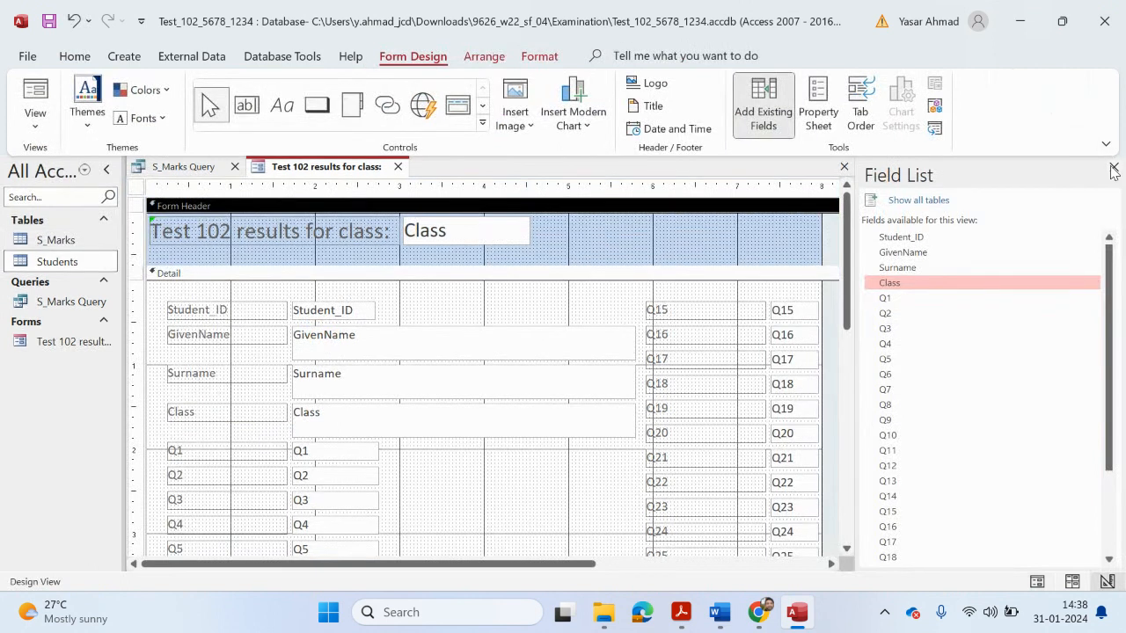
left_click(1114, 169)
scroll(671, 379, "down", 3)
scroll(686, 396, "up", 3)
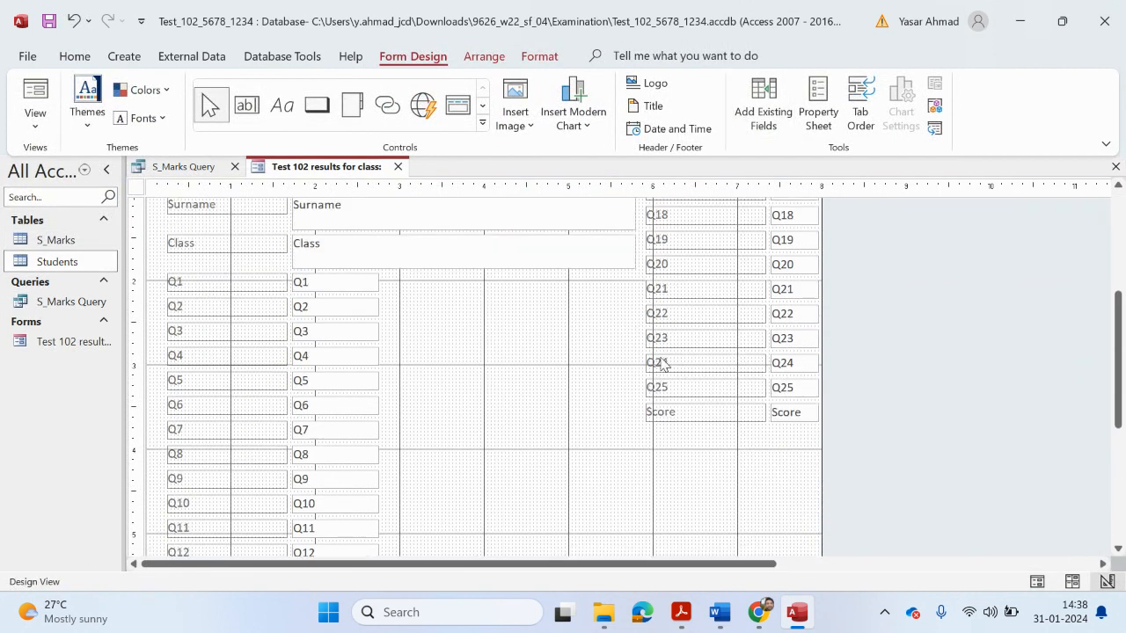
scroll(708, 424, "down", 2)
left_click_drag(862, 454, 423, 361)
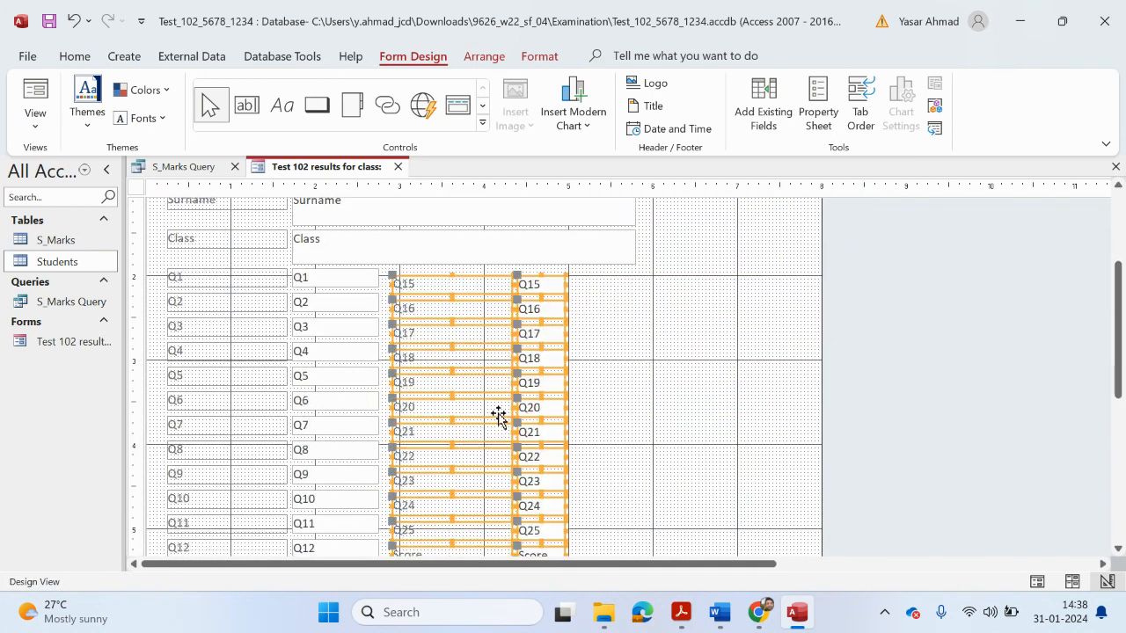
scroll(498, 414, "down", 5)
scroll(498, 414, "up", 2)
scroll(497, 414, "up", 3)
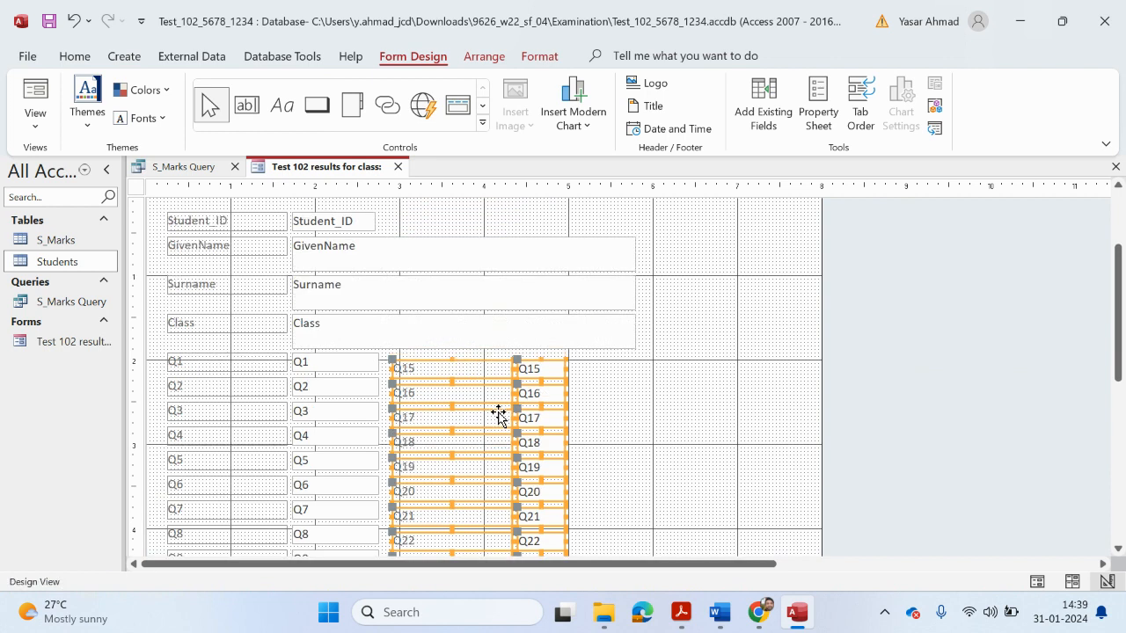
Step: Move the Student_ID, GivenName, Surname and Class rows up and closer together at the start of the Detail section
left_click_drag(271, 302, 258, 289)
left_click_drag(261, 334, 254, 317)
left_click_drag(266, 371, 257, 338)
left_click_drag(271, 402, 260, 363)
Step: Compare the rearranged form with the question paper's sample, previewing it in Form View and returning to Design View
left_click(684, 609)
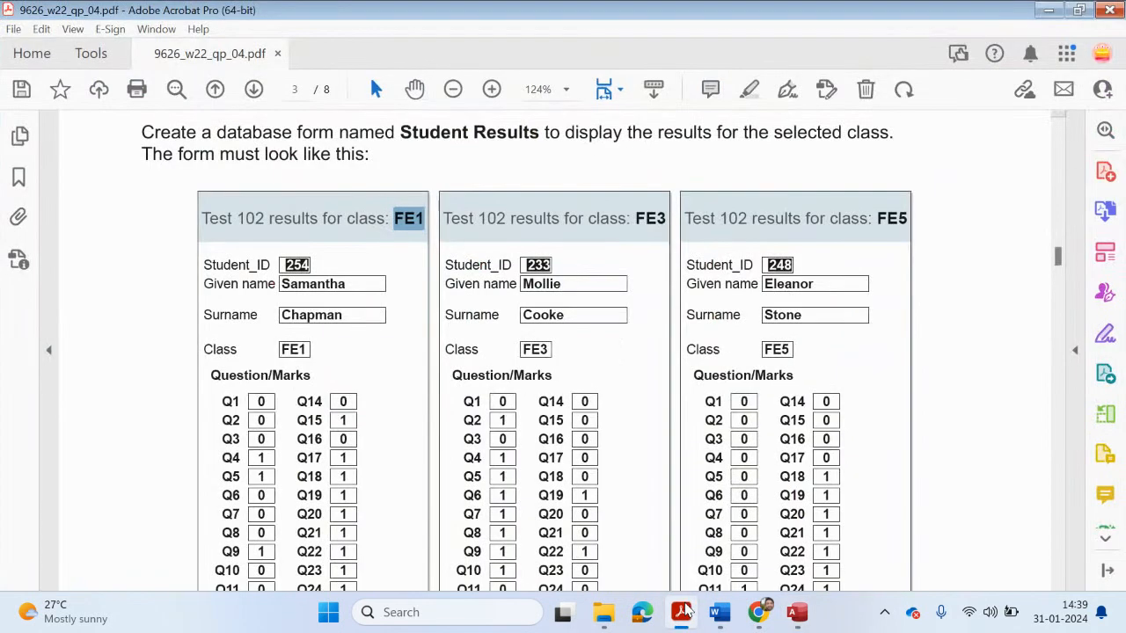
key("alt+Tab")
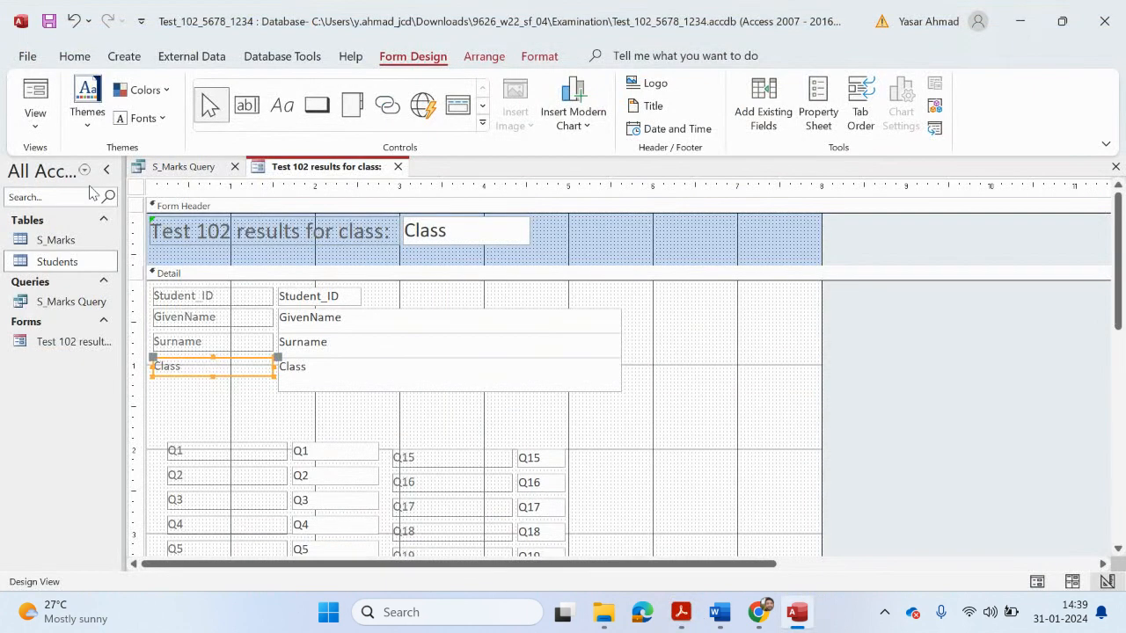
left_click(36, 95)
left_click(36, 126)
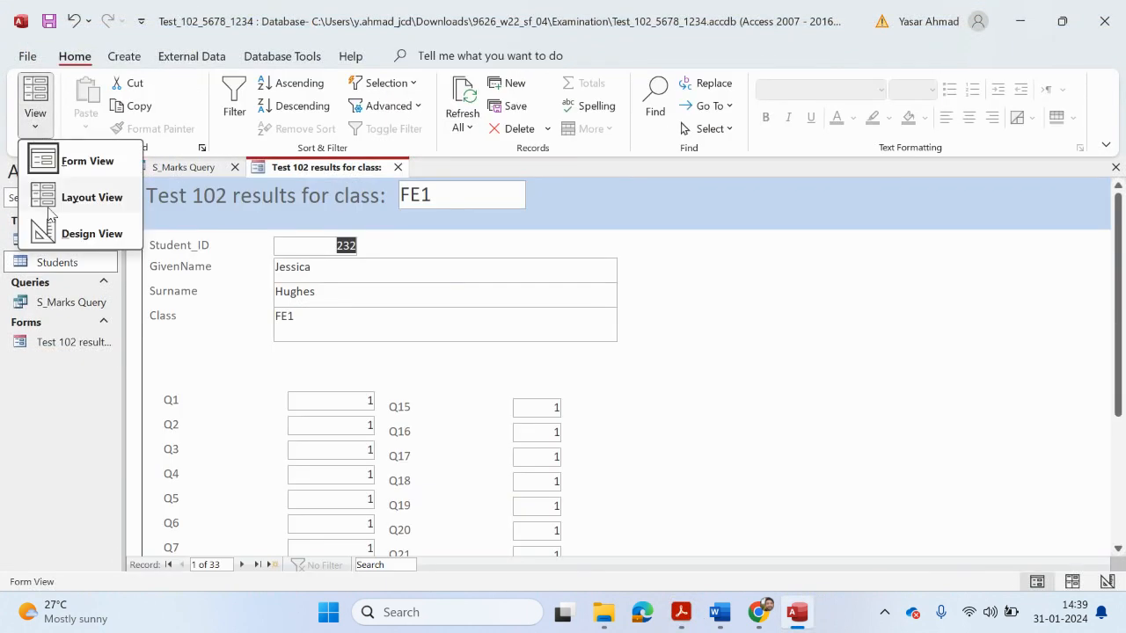
left_click(49, 233)
left_click(682, 610)
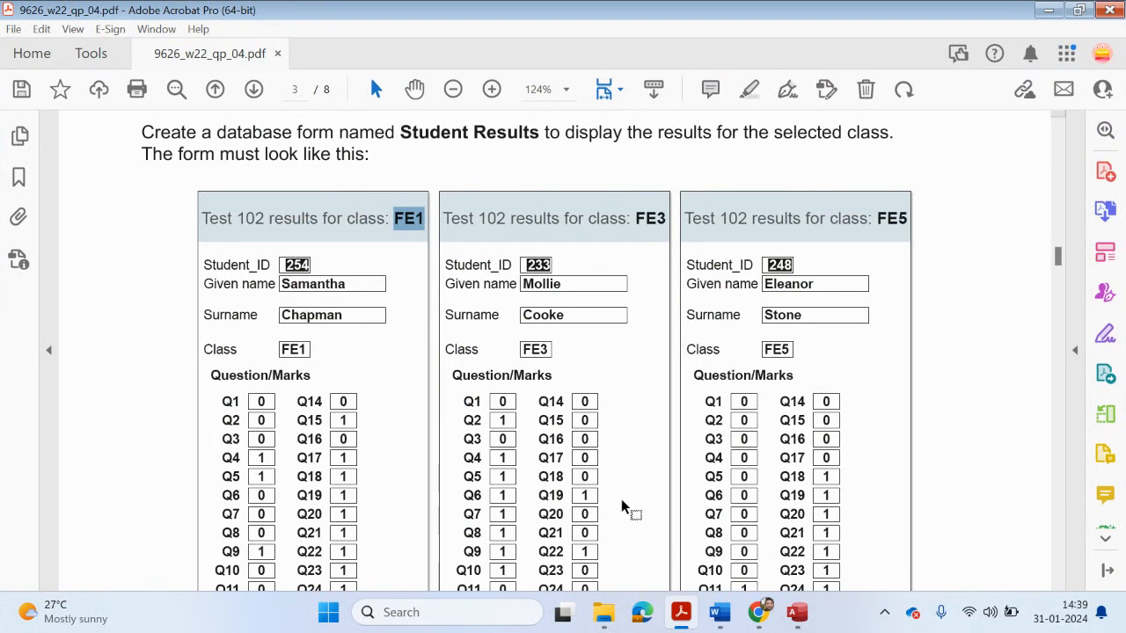
Step: Back in the Access form design, shrink the Class and Student_ID text boxes in the Detail section to about 0.4 inch wide
left_click(682, 612)
left_click(293, 373)
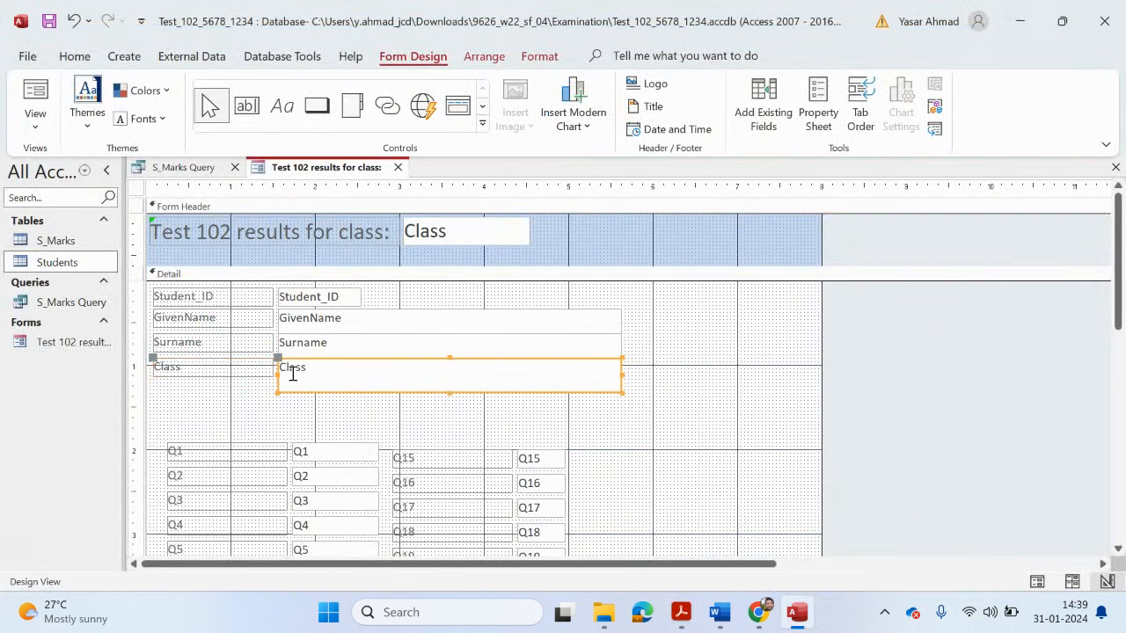
left_click_drag(623, 393, 311, 380)
left_click(327, 296)
left_click(314, 297)
left_click_drag(314, 290, 314, 291)
Step: Reduce the GivenName and Surname text boxes to single-line height and narrow them to about 0.9 inch
left_click(371, 341)
left_click_drag(449, 339, 439, 325)
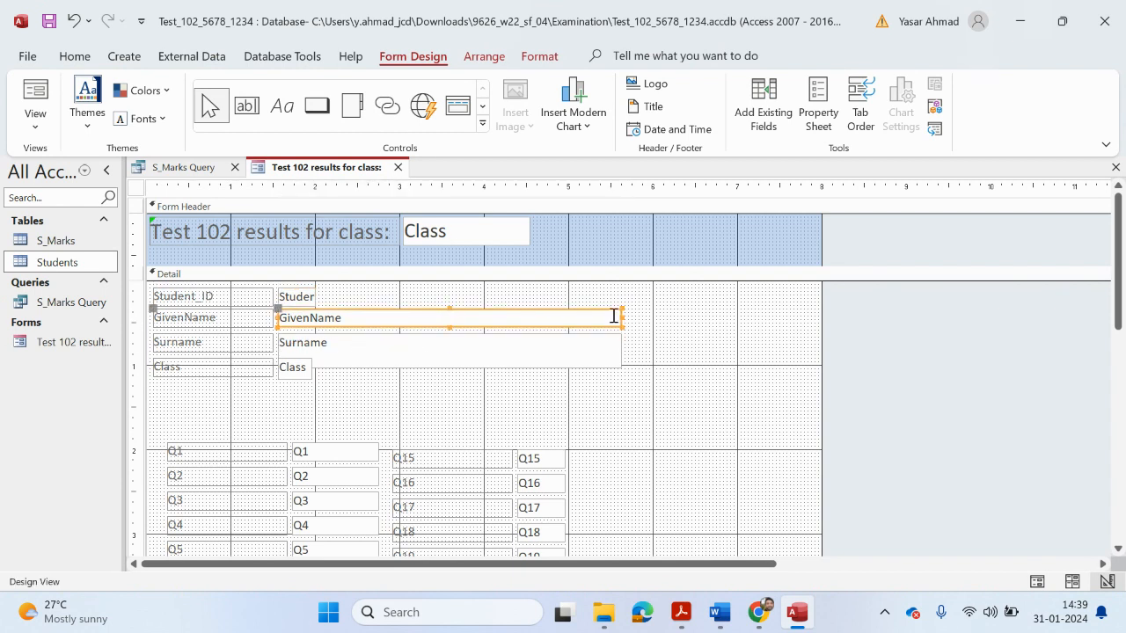
left_click_drag(626, 322, 351, 342)
left_click(570, 352)
left_click_drag(620, 350, 306, 351)
left_click(420, 383)
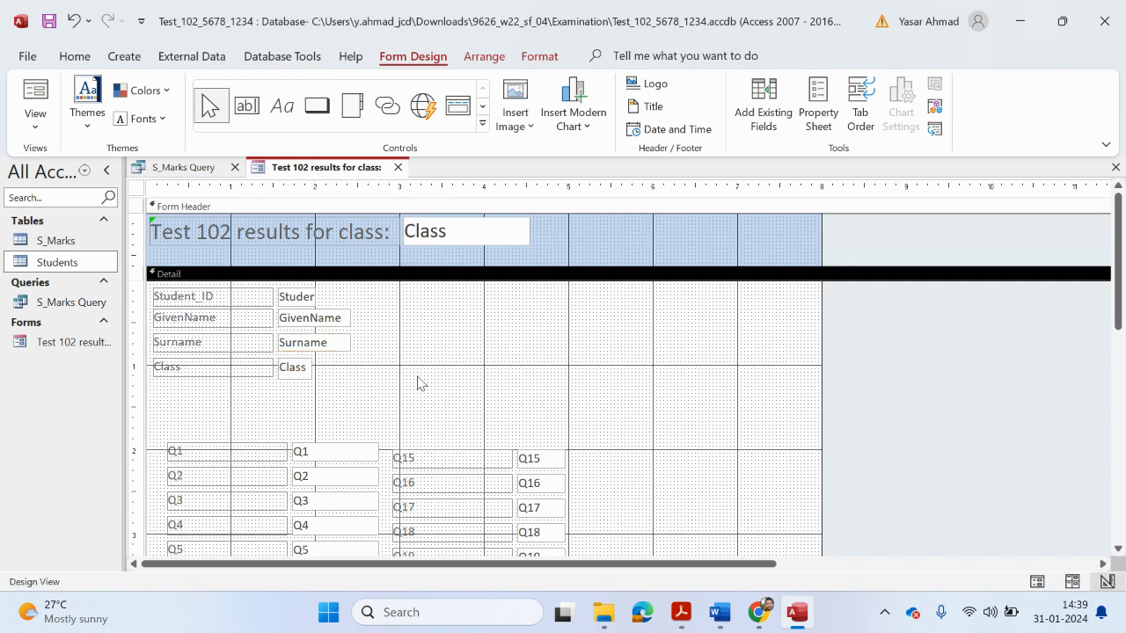
Step: Widen the GivenName and Surname text boxes to about 1.1 inches and check the layout against the question paper's sample
left_click(348, 322)
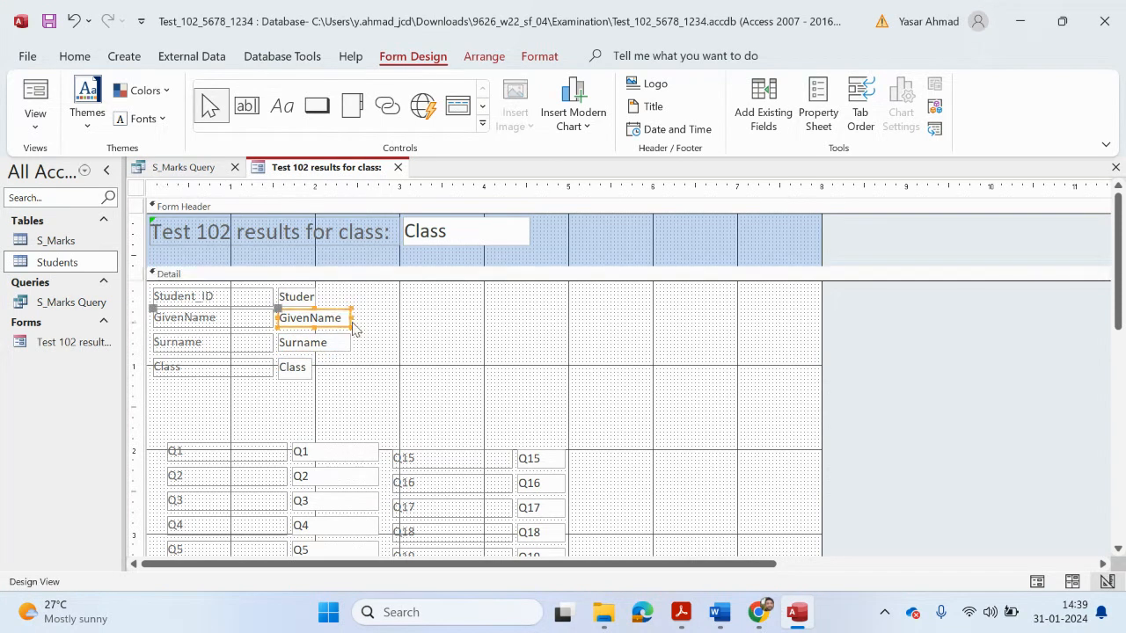
left_click_drag(351, 316, 373, 343)
left_click(351, 343)
scroll(563, 398, "down", 2)
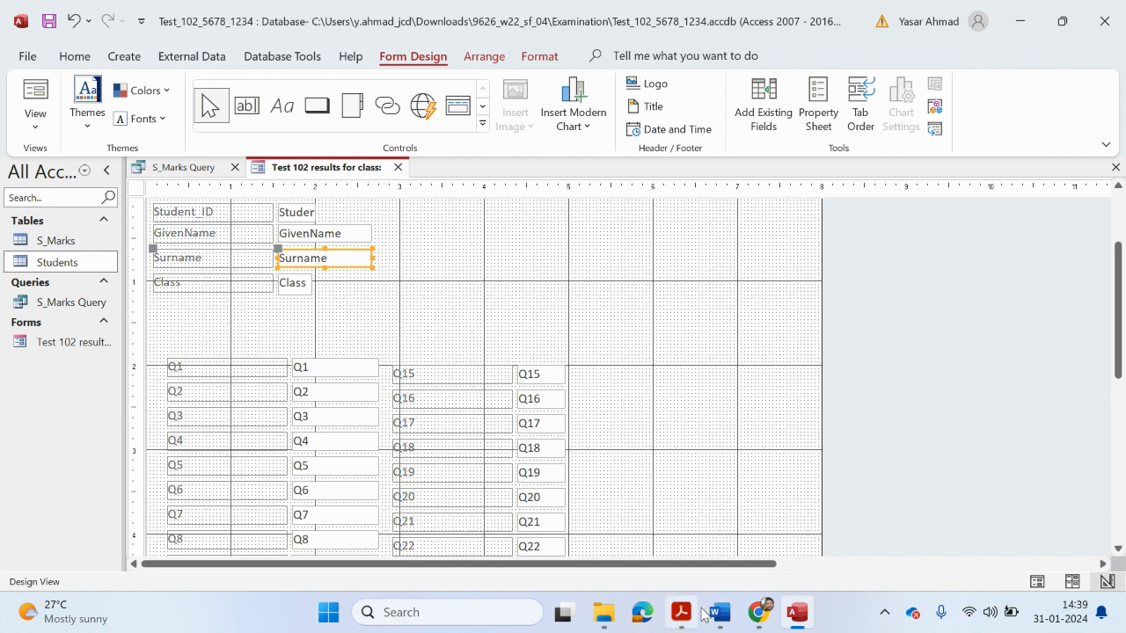
left_click(681, 612)
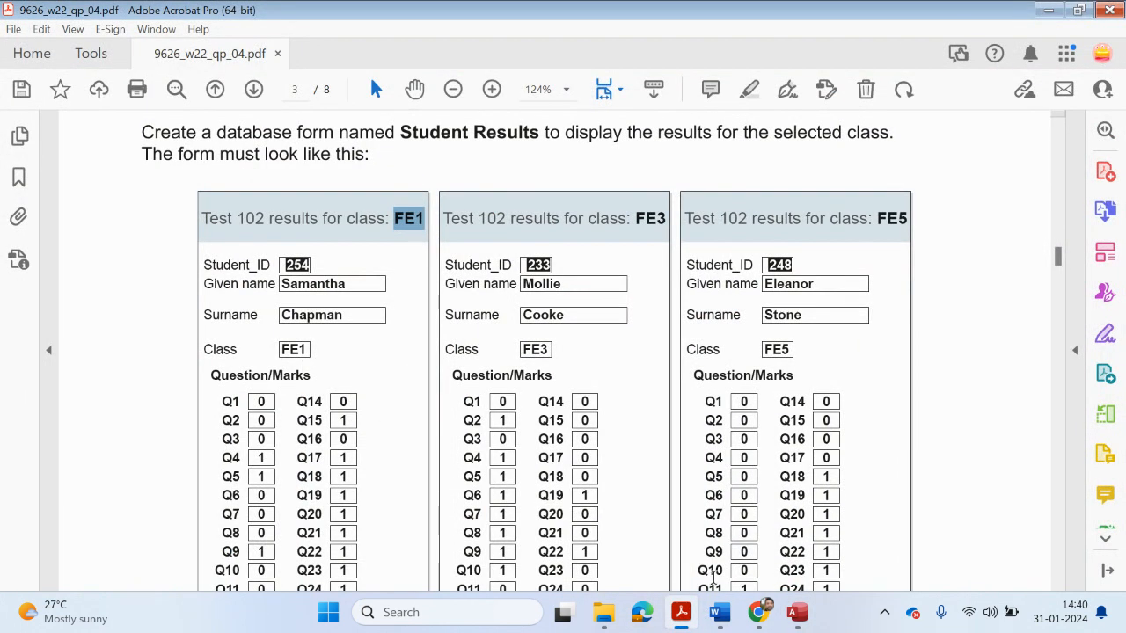
left_click(681, 612)
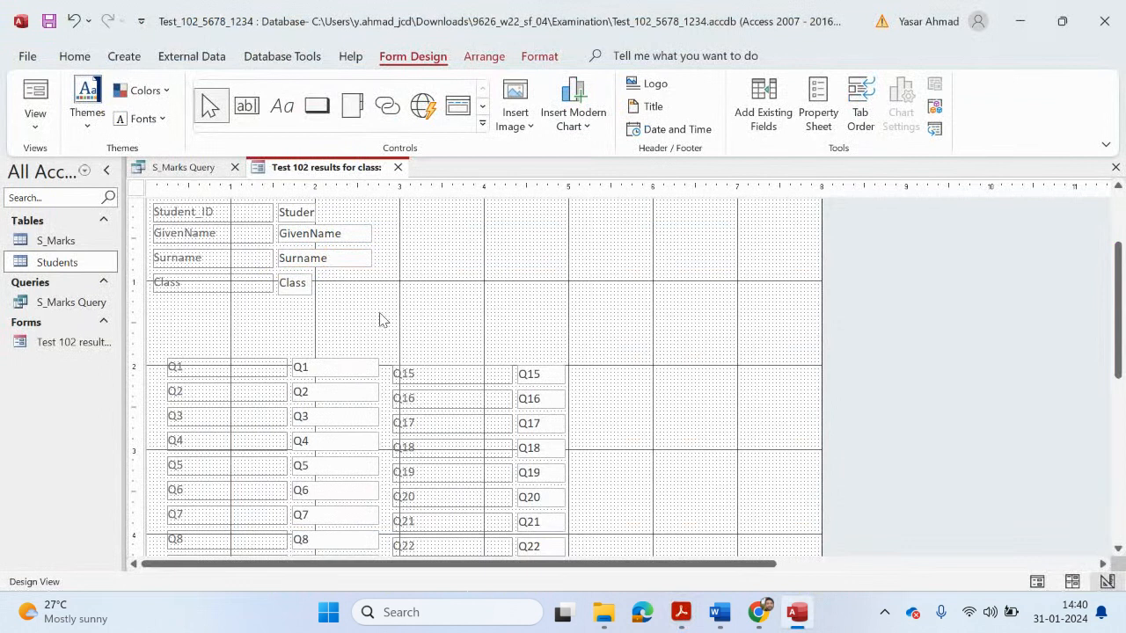
Step: Apply a thicker outline to the Student_ID, GivenName, Surname and Class text boxes in the Detail section
scroll(379, 319, "up", 2)
left_click_drag(400, 389, 278, 283)
left_click(93, 61)
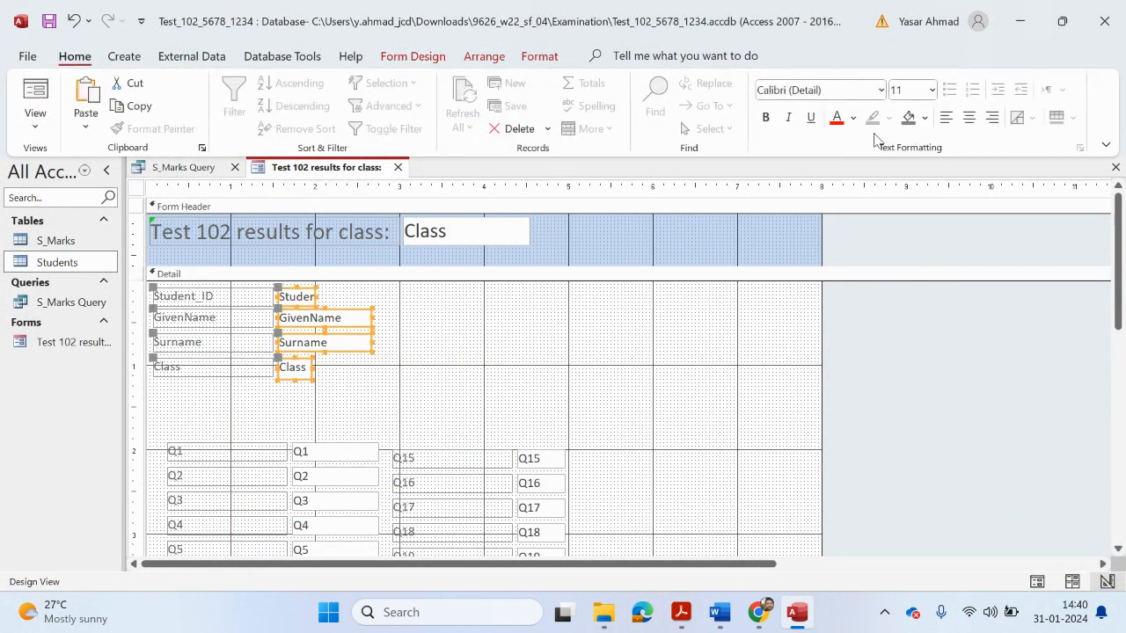
left_click(412, 56)
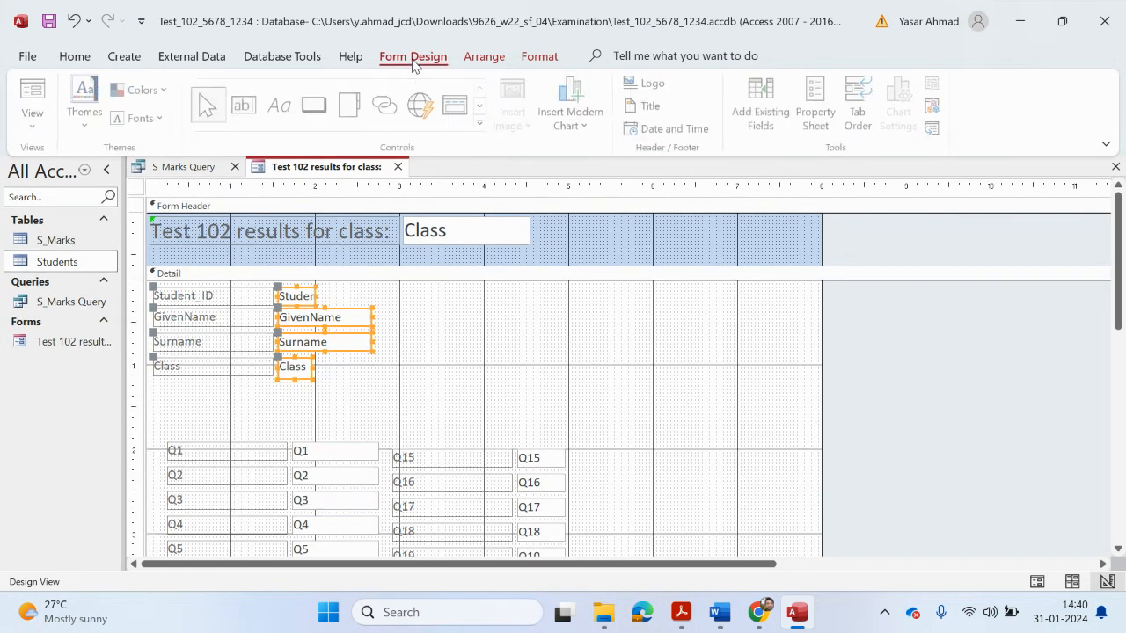
left_click(483, 56)
left_click(525, 56)
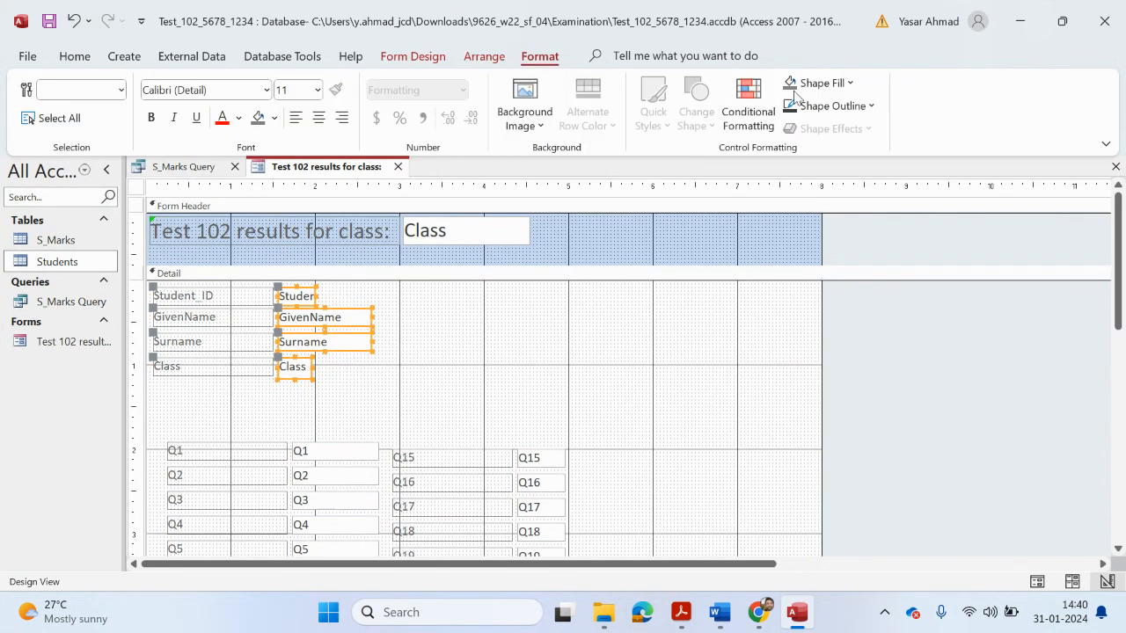
left_click(871, 107)
mouse_move(914, 475)
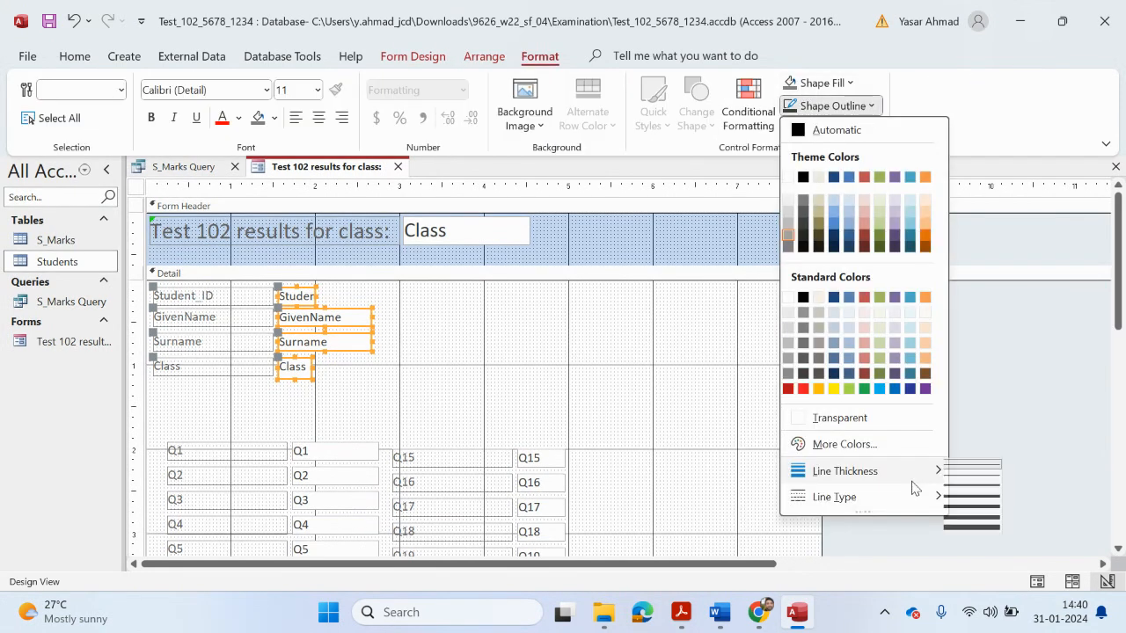
left_click(994, 495)
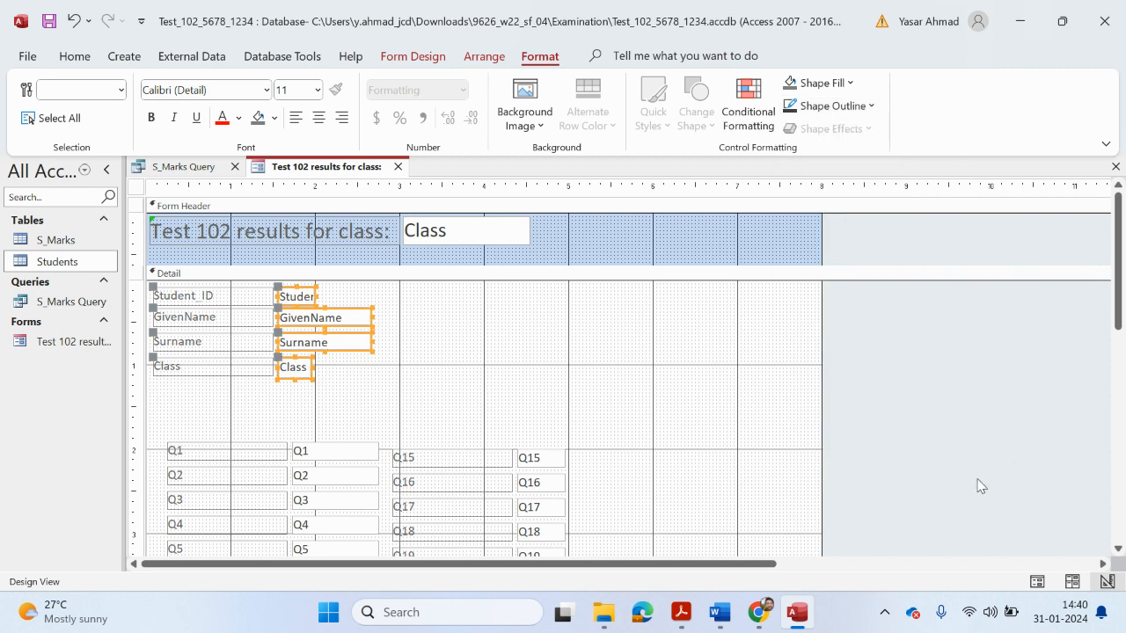
left_click(690, 384)
Step: Set the outline colour of the four student detail text boxes to black, previewing the form before returning to Design View
left_click_drag(408, 387, 277, 281)
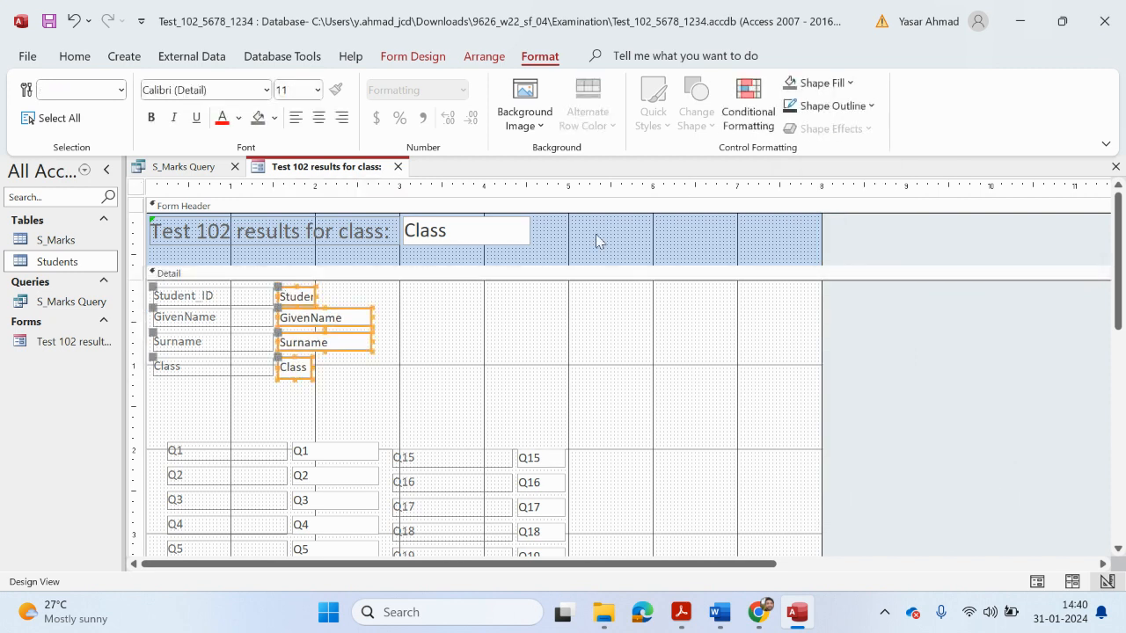
left_click(861, 107)
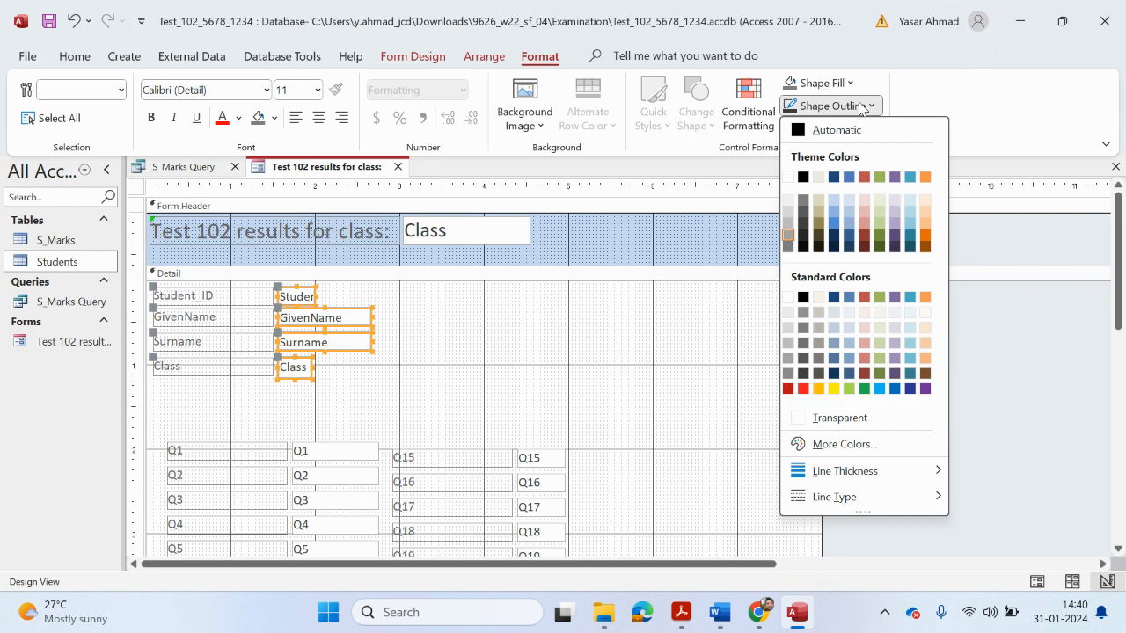
left_click(803, 178)
left_click(625, 340)
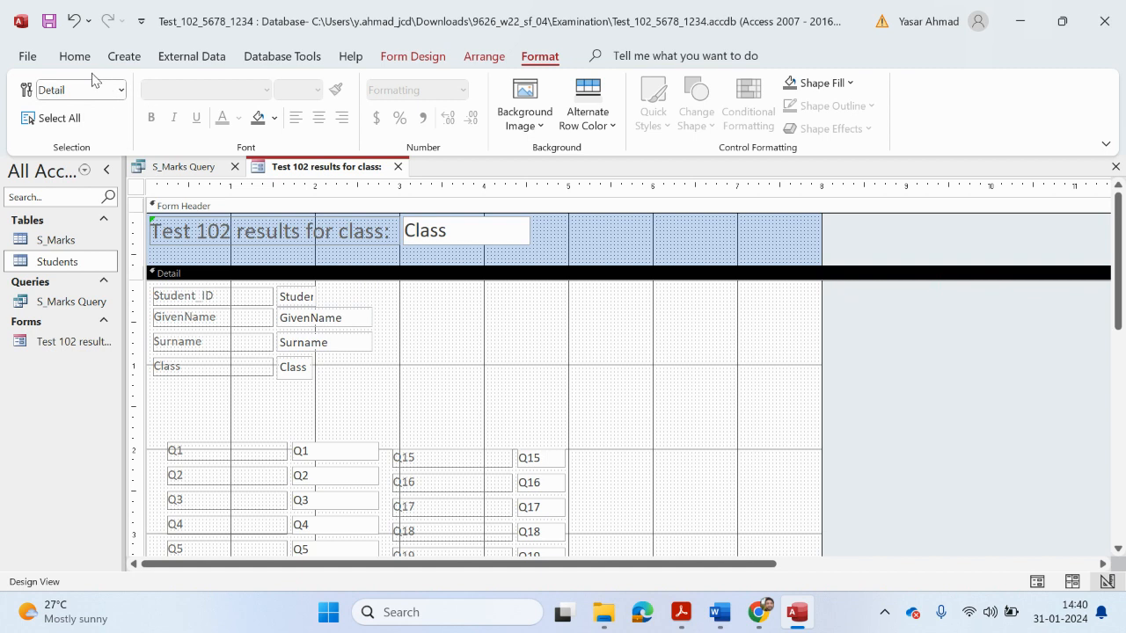
left_click(76, 57)
left_click(35, 95)
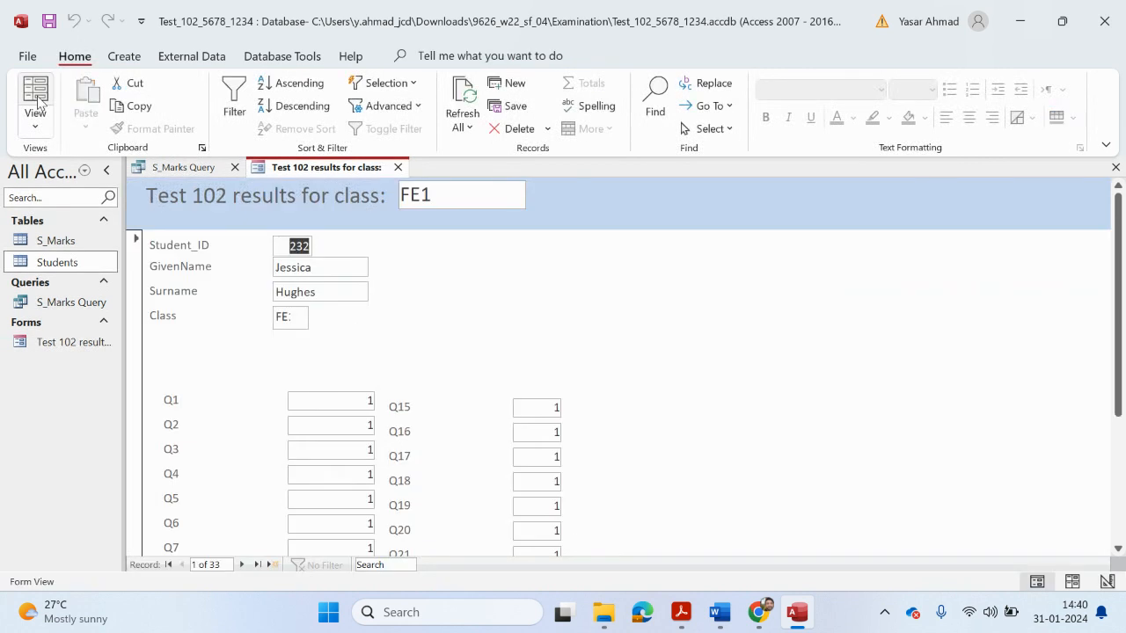
left_click(35, 113)
left_click(75, 232)
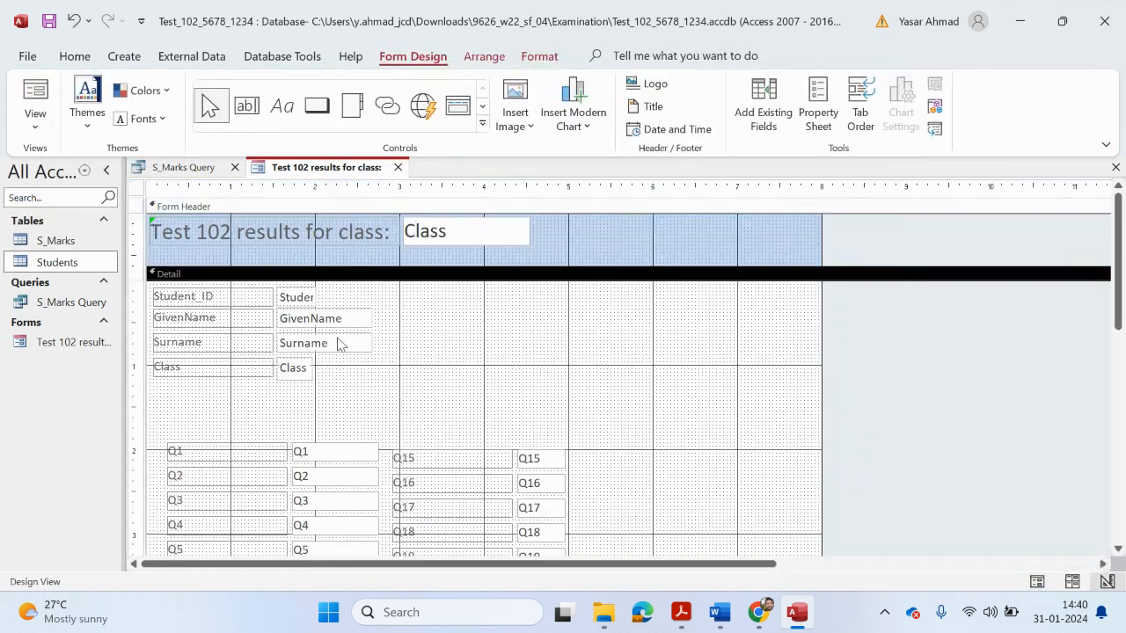
Step: Set the outline thickness of the Student_ID, GivenName, Surname and Class text boxes to 3 pt
left_click_drag(381, 400, 273, 275)
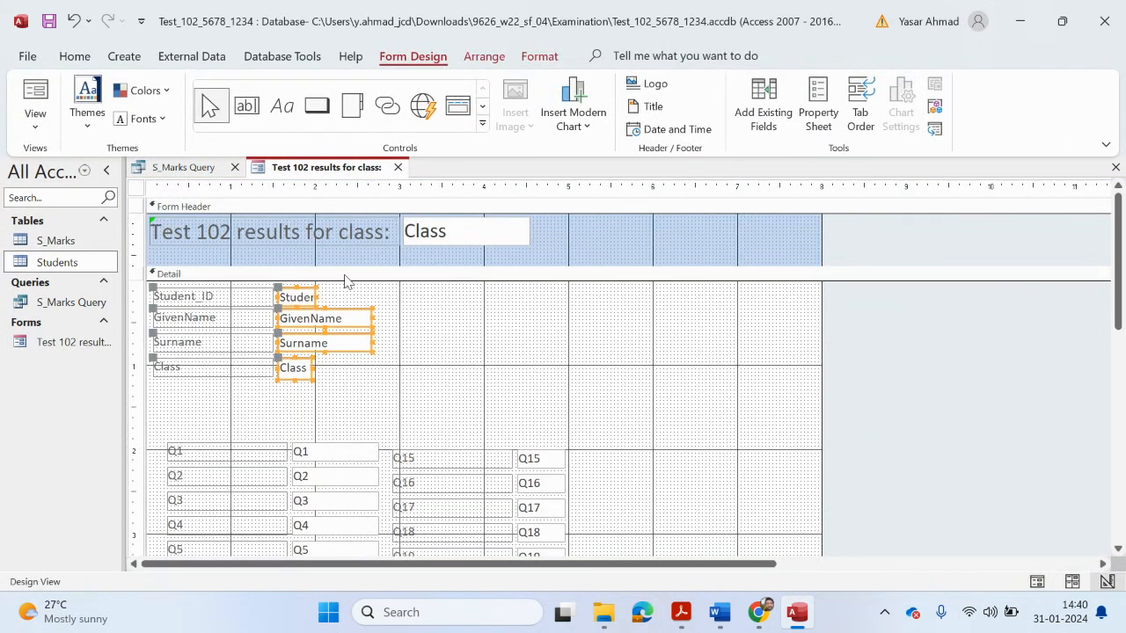
left_click(539, 56)
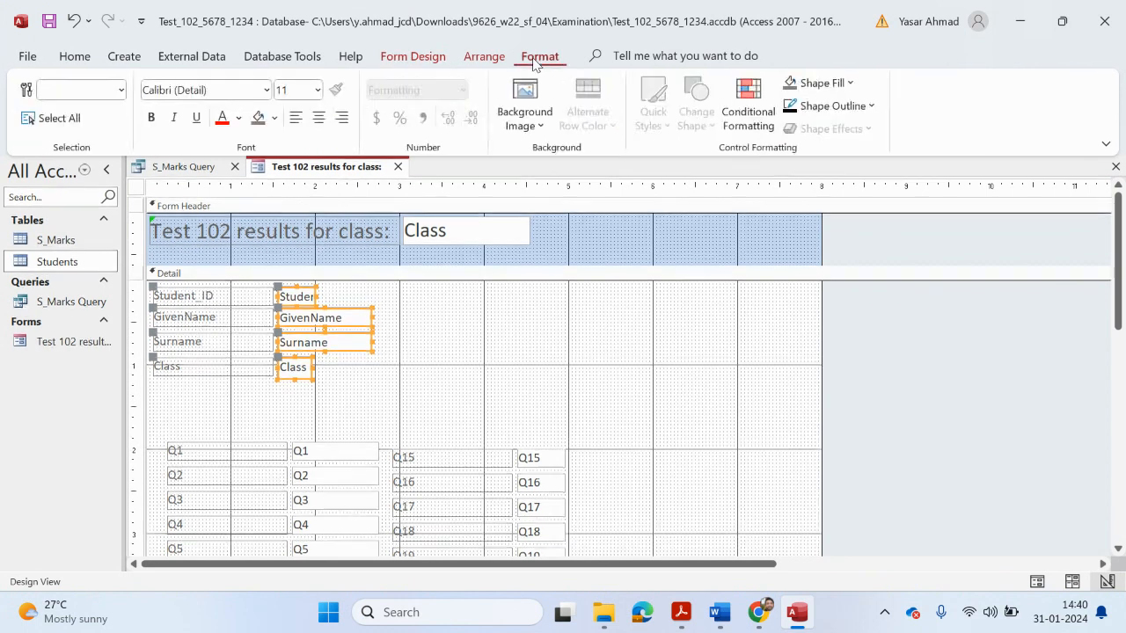
left_click(841, 107)
mouse_move(935, 519)
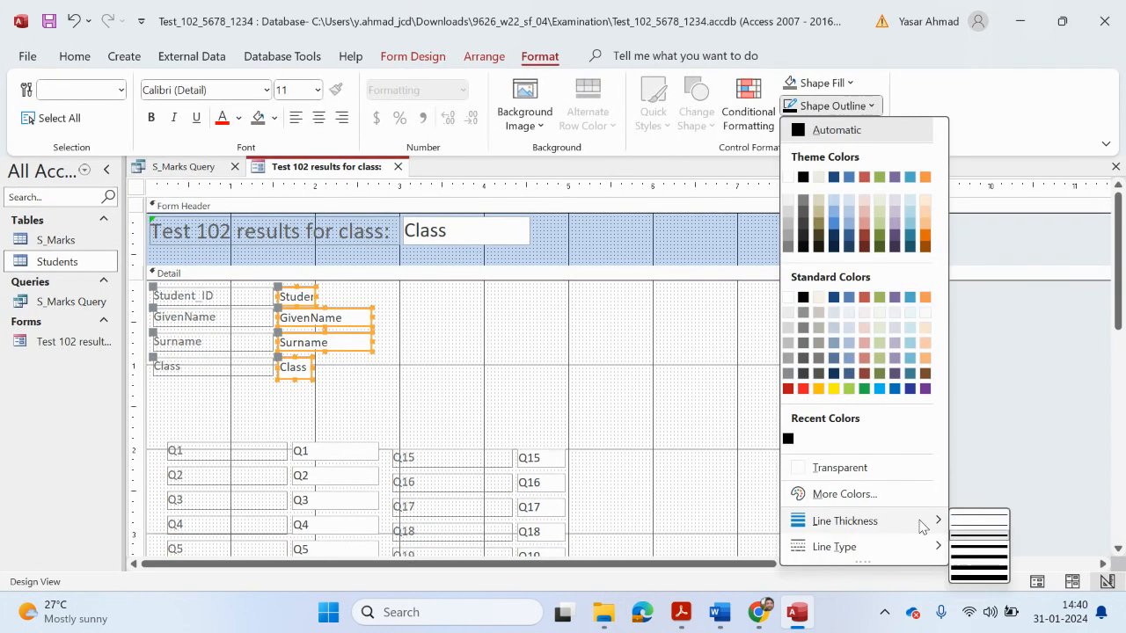
left_click(981, 543)
left_click(690, 440)
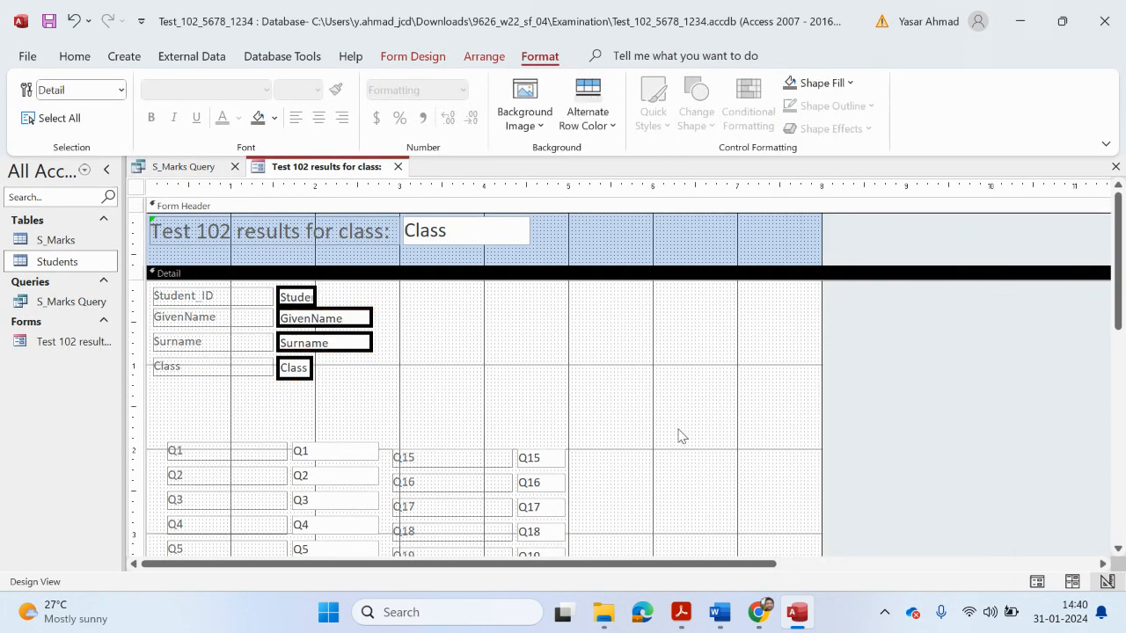
Step: Reduce the outline thickness of the four student detail text boxes to 2 pt
left_click_drag(504, 417, 274, 278)
left_click(816, 106)
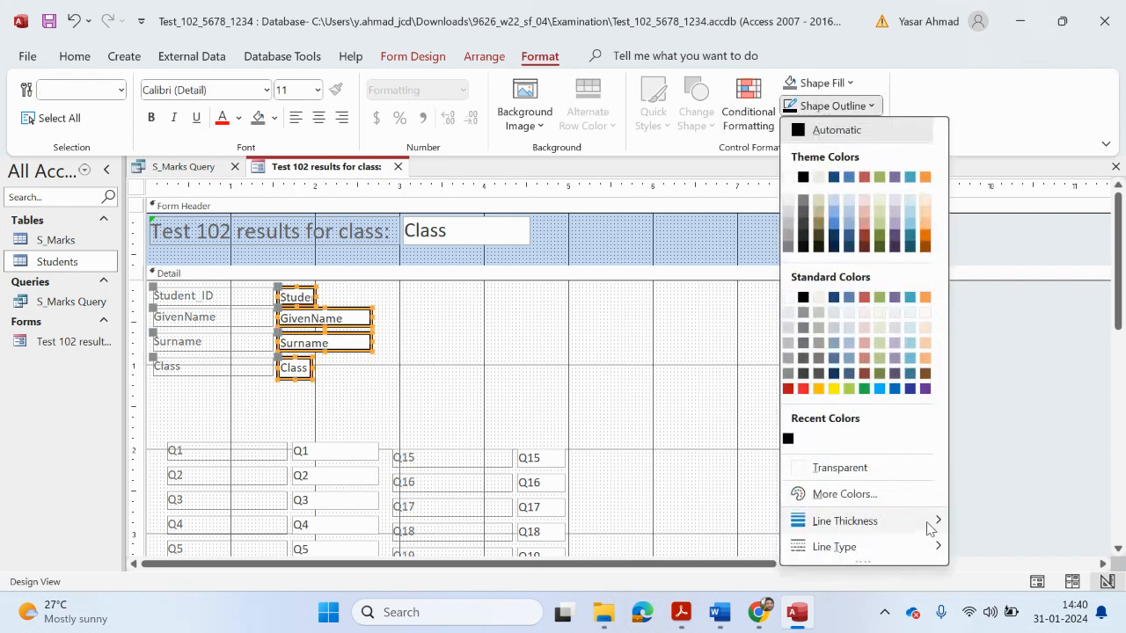
mouse_move(932, 525)
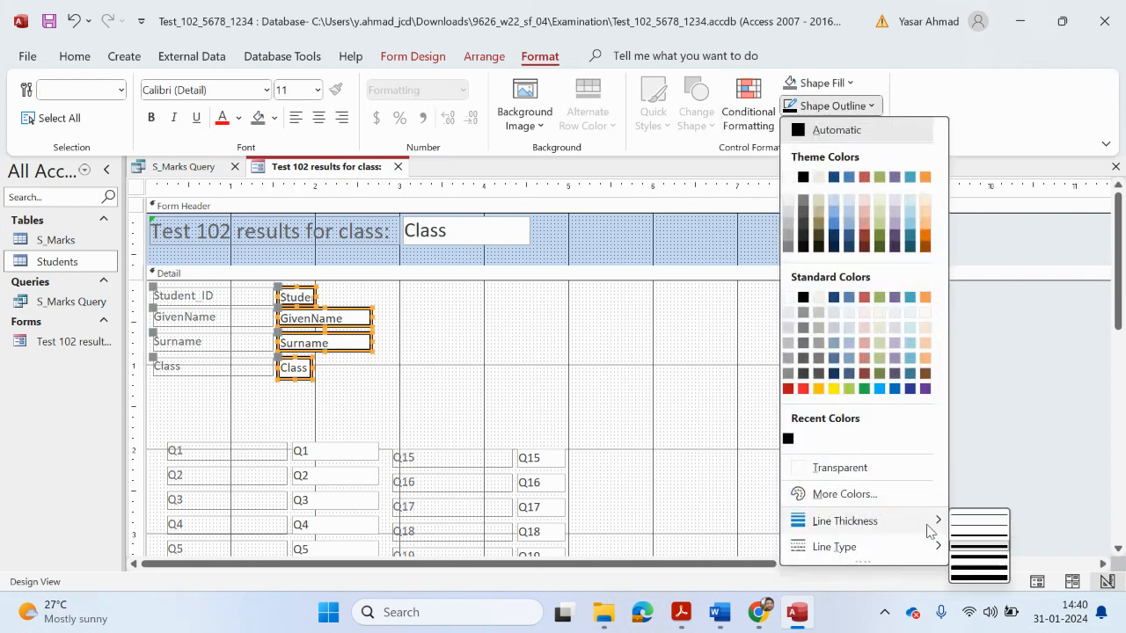
left_click(977, 534)
left_click(655, 429)
Step: Open the Property Sheet for the four student detail text boxes and set their Border Width to 3 pt
left_click_drag(452, 398, 283, 282)
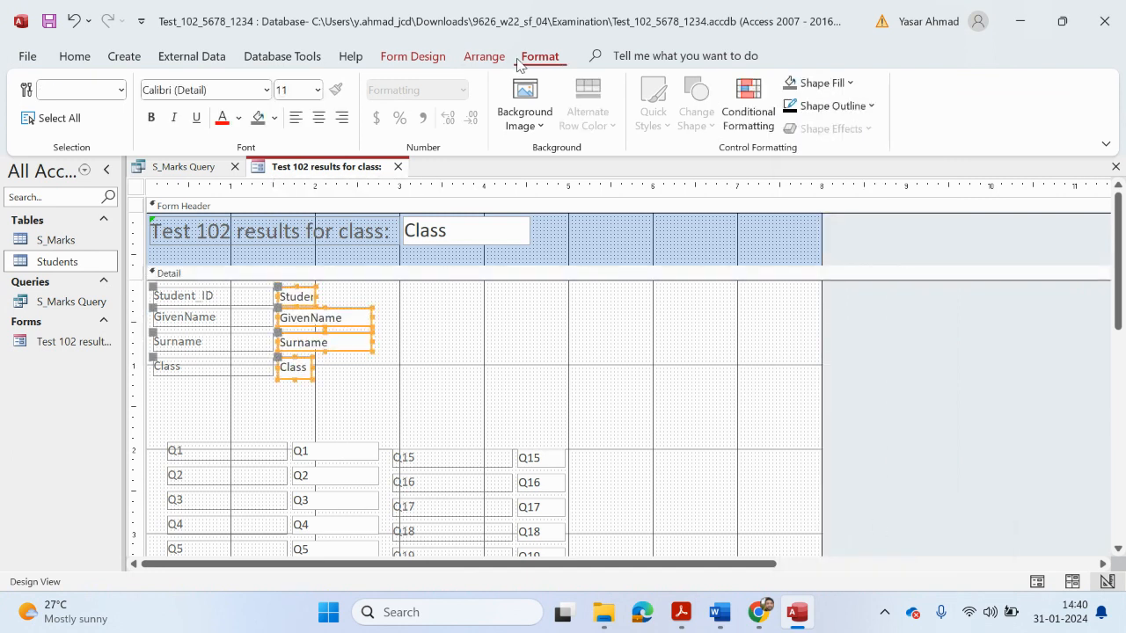
left_click(401, 59)
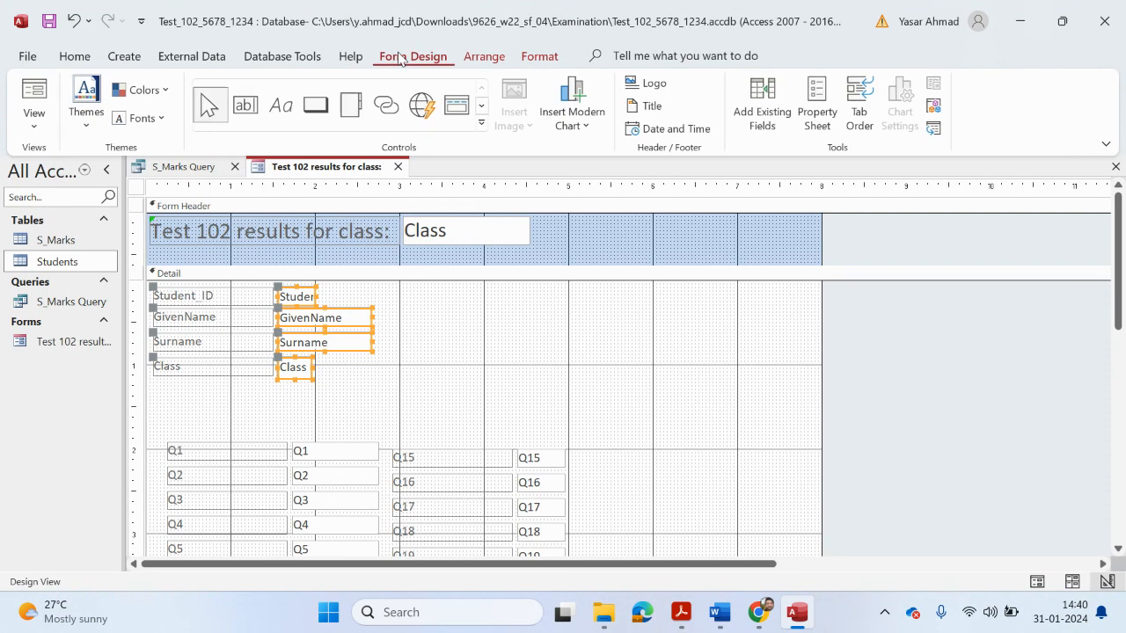
left_click(818, 104)
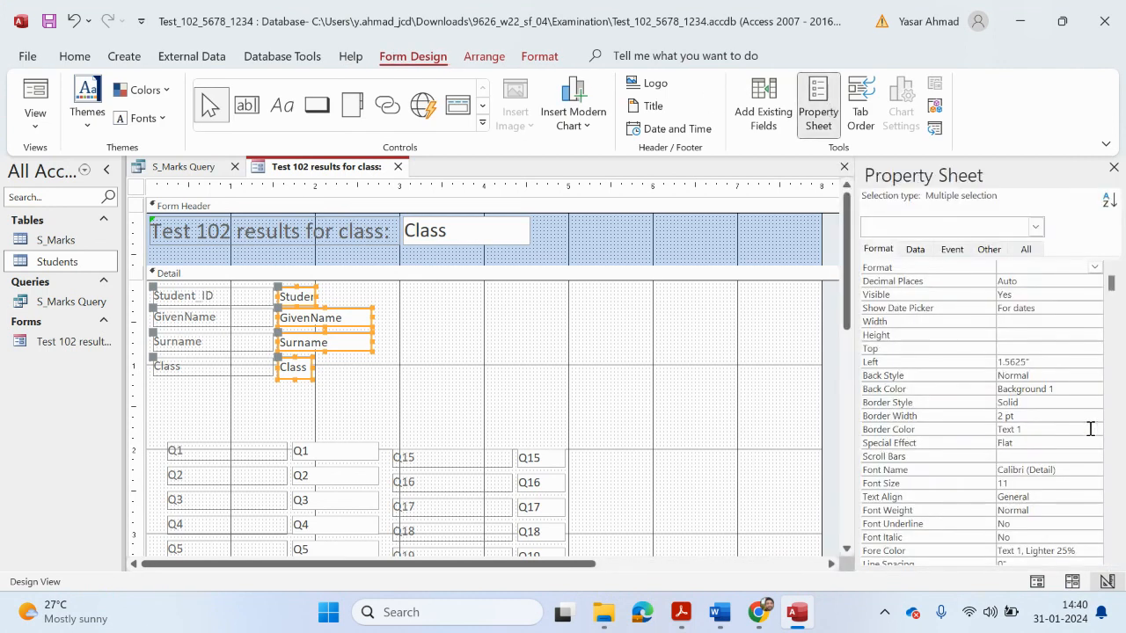
left_click(1000, 417)
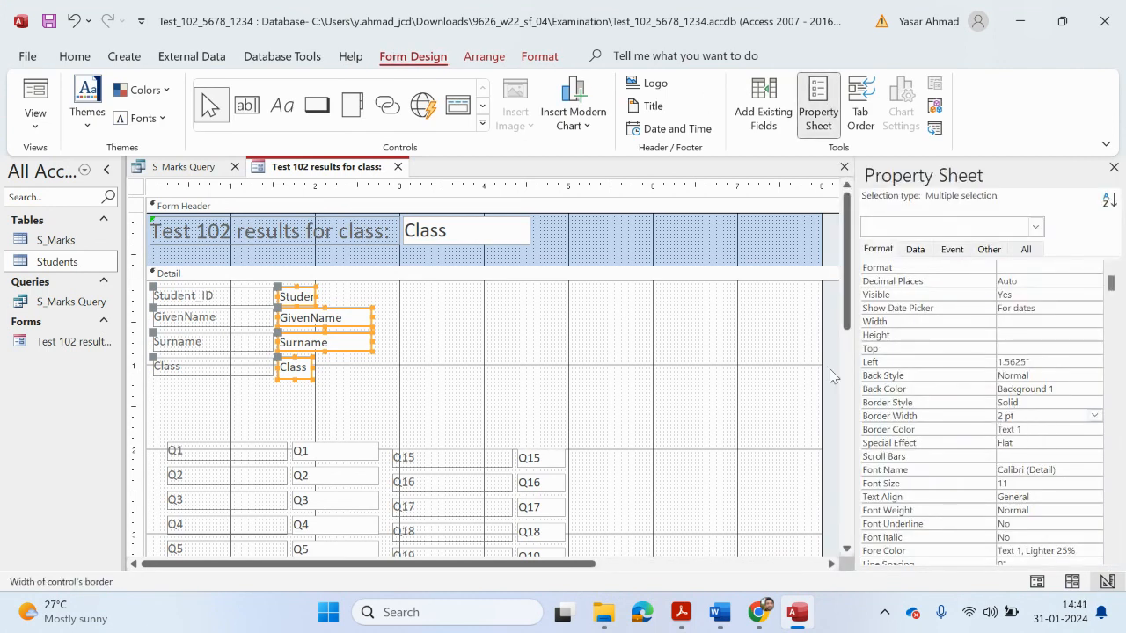
left_click(1094, 415)
left_click(1026, 468)
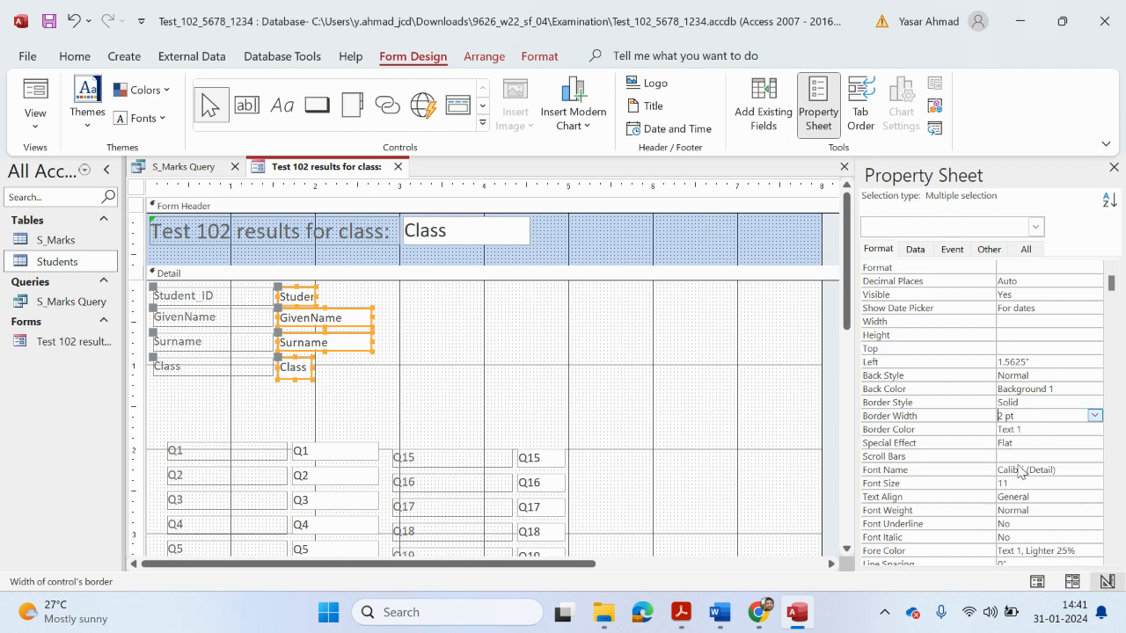
left_click(699, 425)
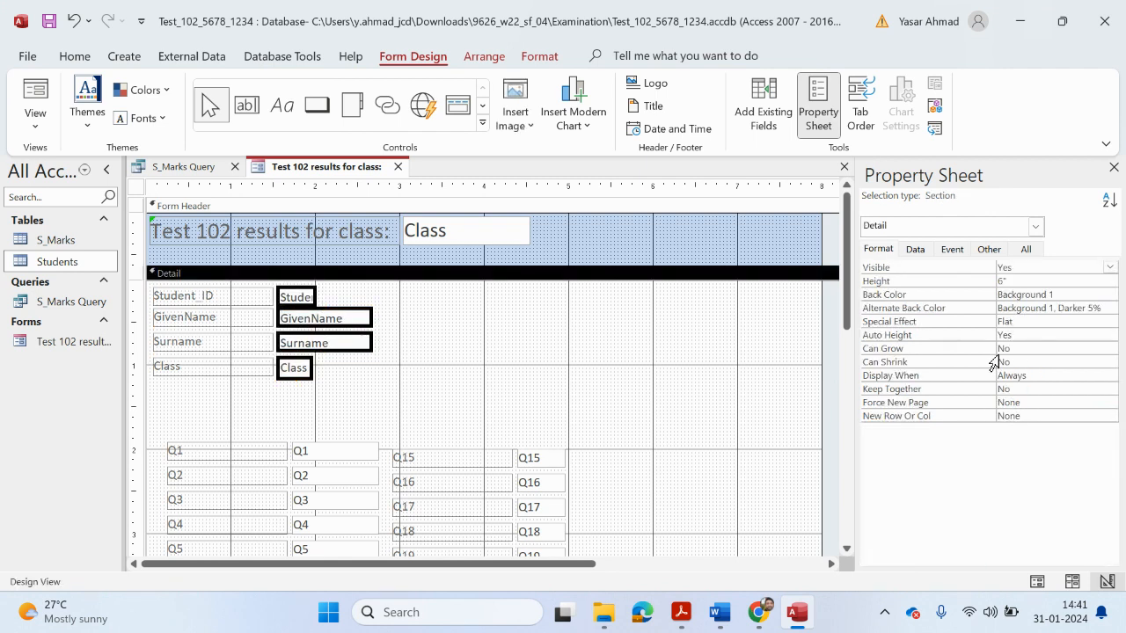
Step: Set the Border Width property of the Student_ID, GivenName, Surname and Class text boxes to 2 pt
left_click_drag(405, 414, 272, 280)
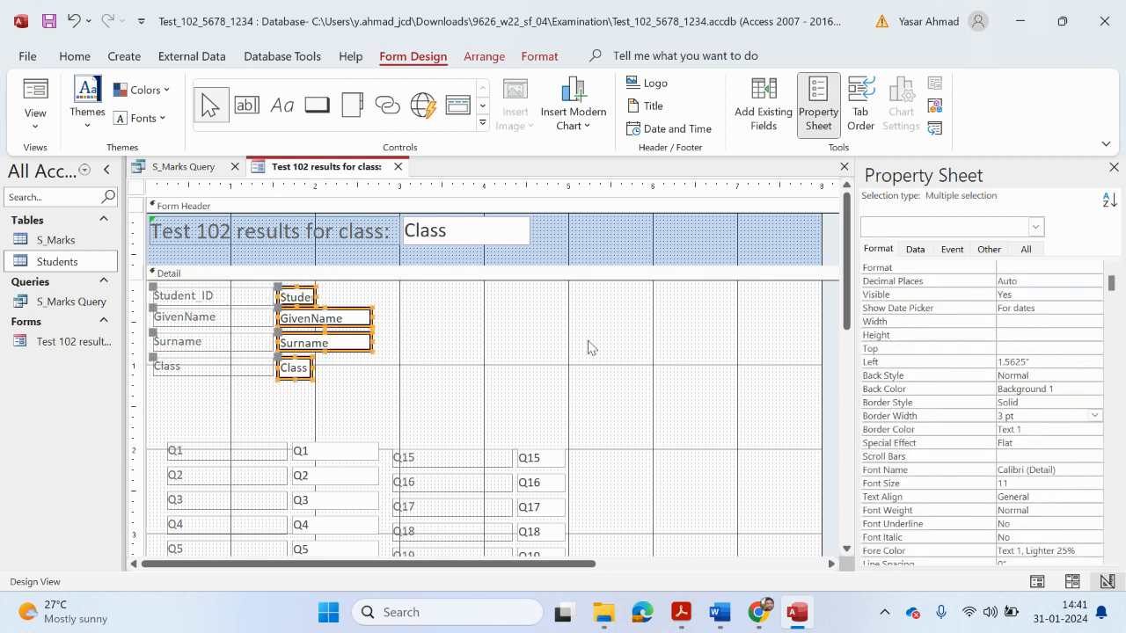
left_click(1095, 416)
left_click(1012, 459)
left_click(787, 416)
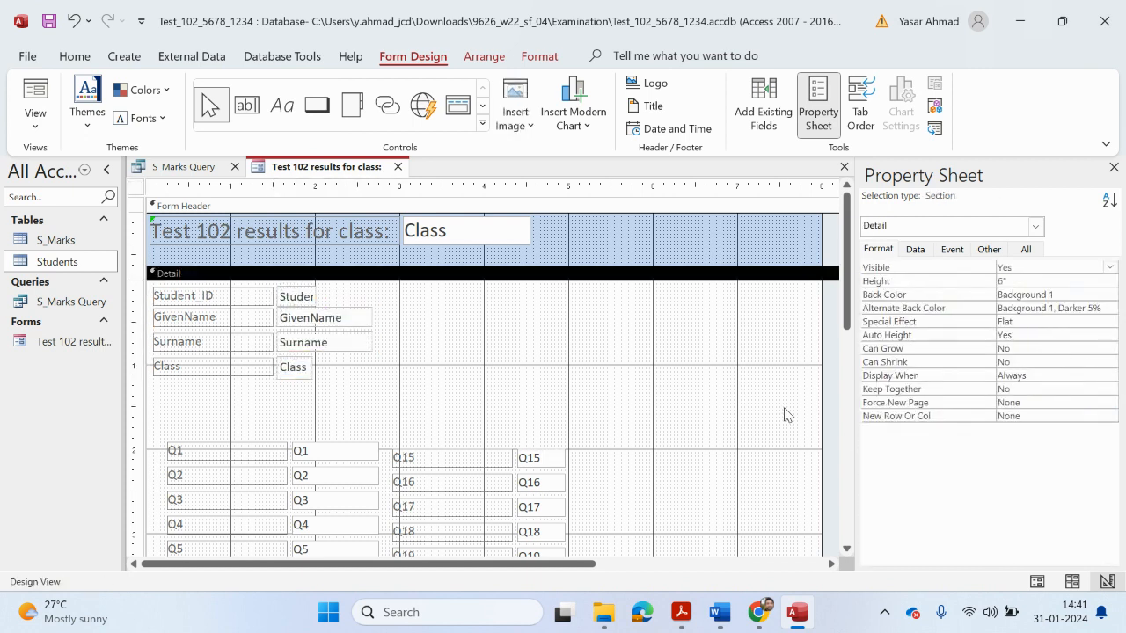
left_click_drag(410, 382, 273, 290)
left_click(478, 365)
Step: Copy the Question/Marks heading text from the sample form in the question paper PDF
scroll(378, 356, "down", 2)
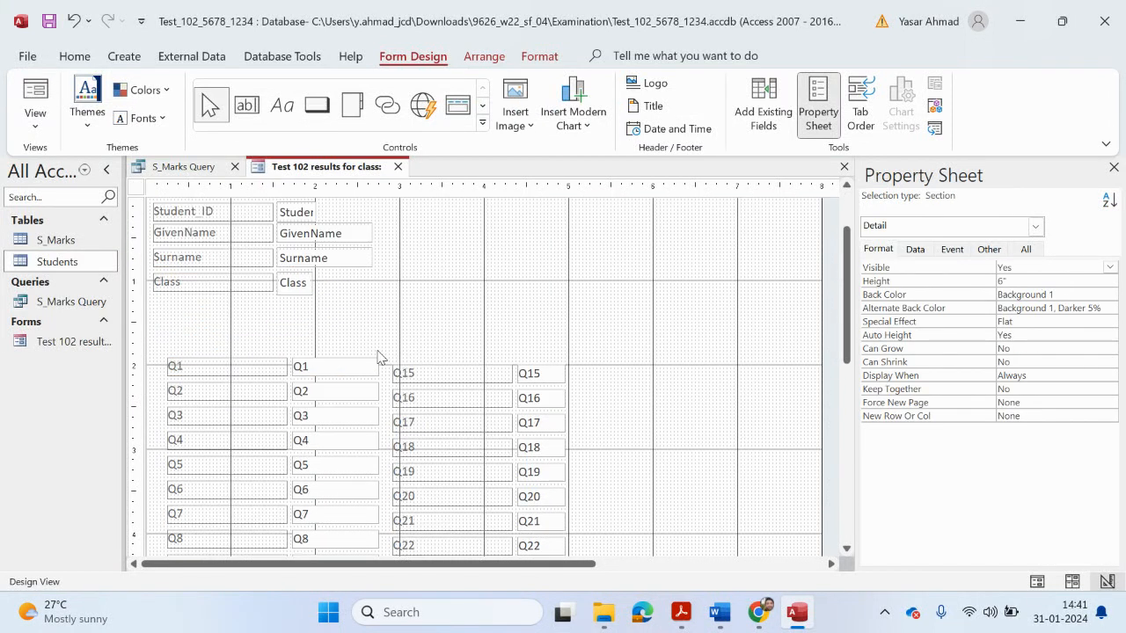
scroll(378, 352, "up", 2)
left_click(681, 612)
left_click_drag(315, 375, 213, 390)
right_click(214, 384)
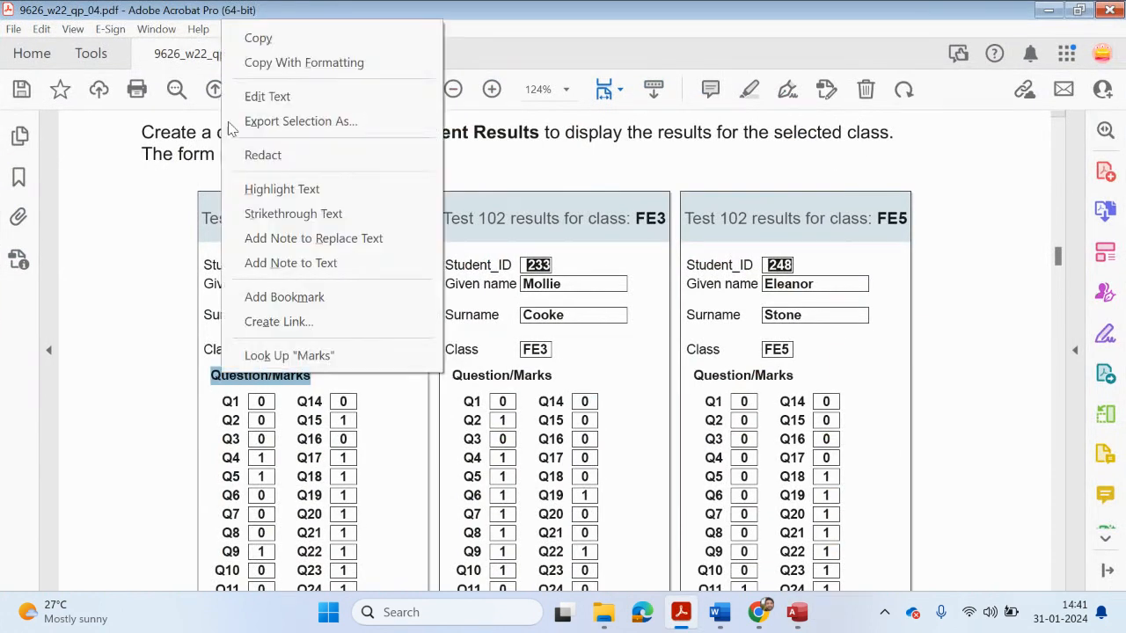
left_click(252, 36)
Step: Return to Access and add a Question/Marks label about 1.79" by 0.25" in the Detail section, directly beneath the Class field
left_click(1113, 13)
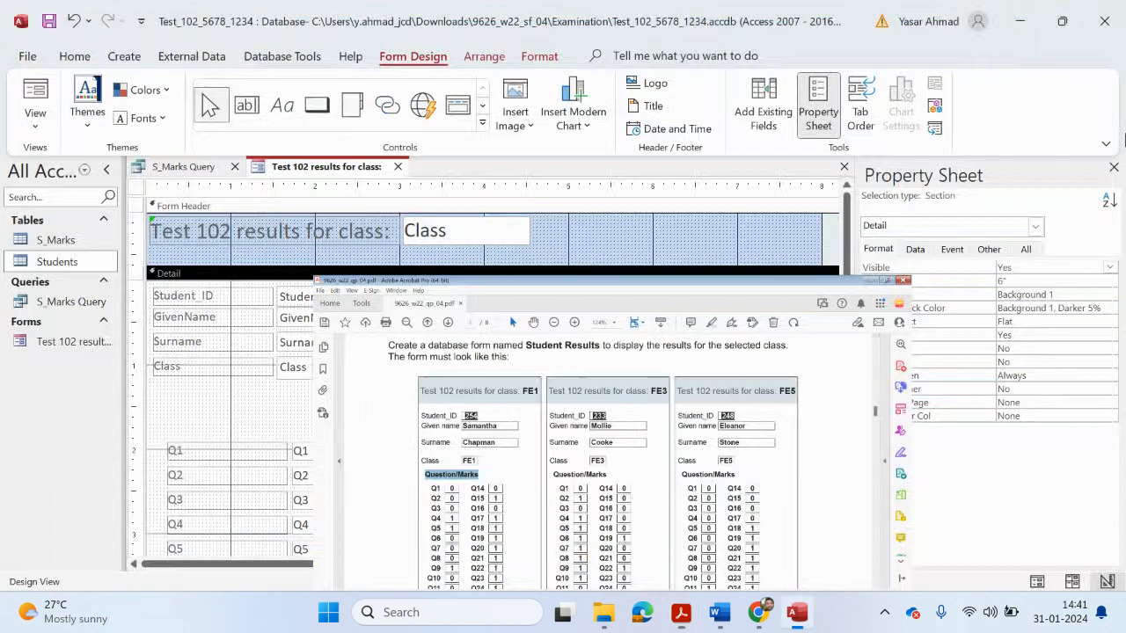
left_click(281, 106)
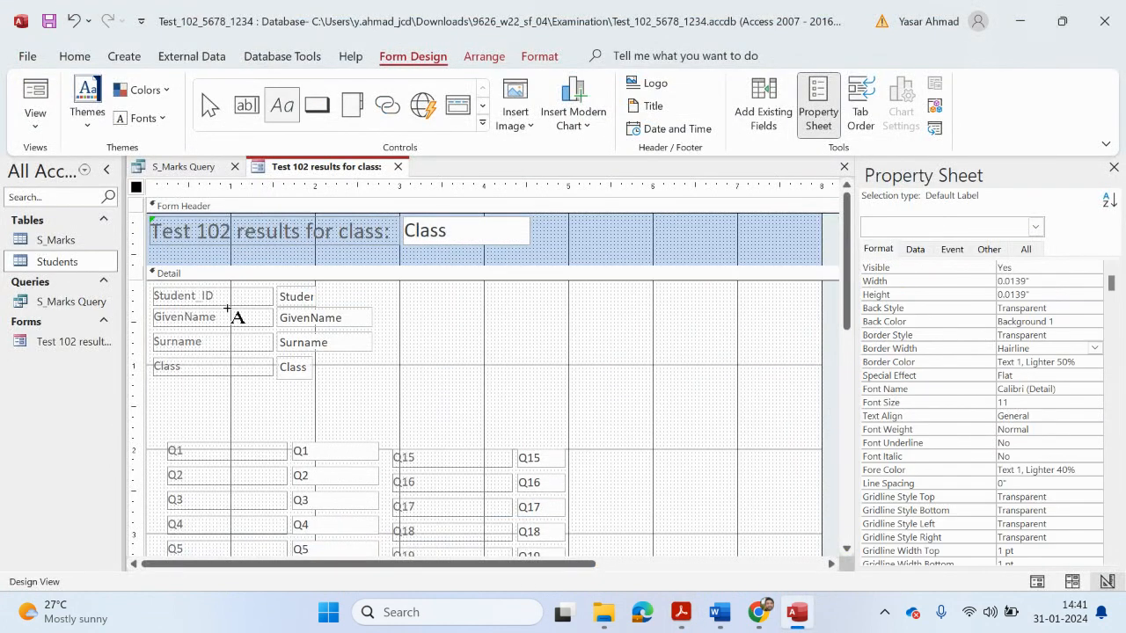
left_click_drag(157, 386, 309, 406)
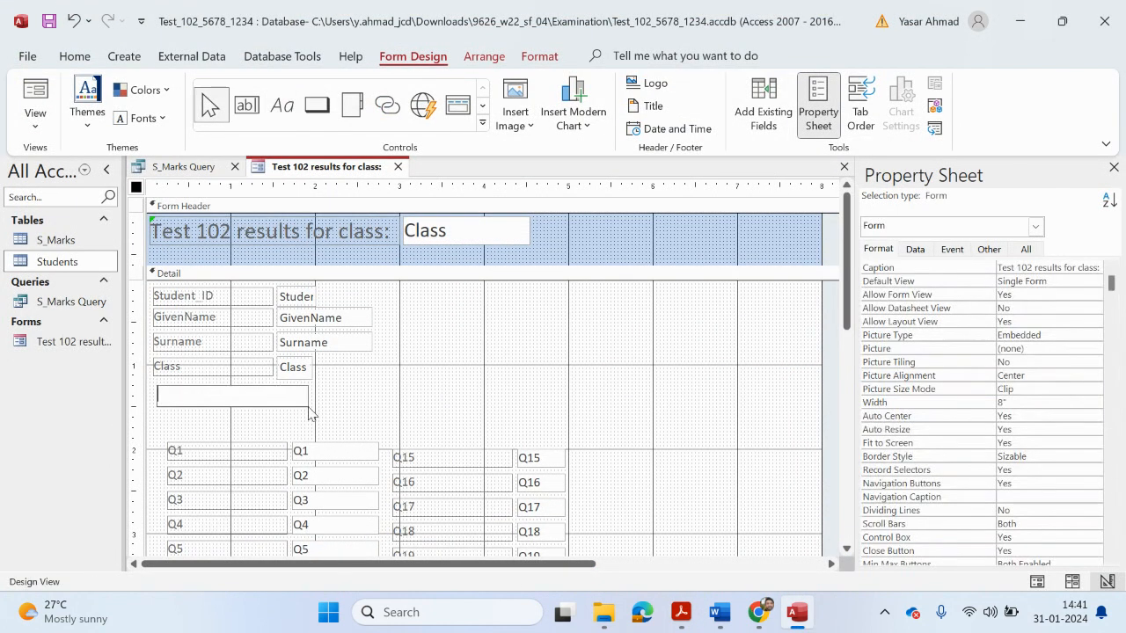
key("ctrl+v")
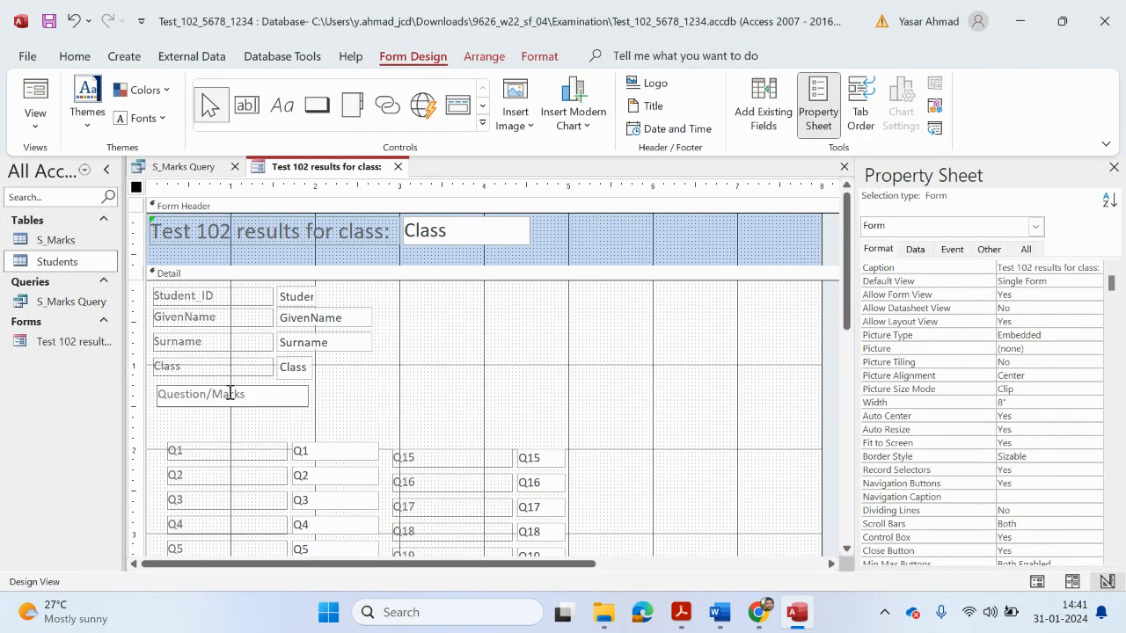
Step: Make the Question/Marks label bold and set its font colour to black (Text 1)
left_click_drag(241, 391, 3, 389)
left_click(69, 56)
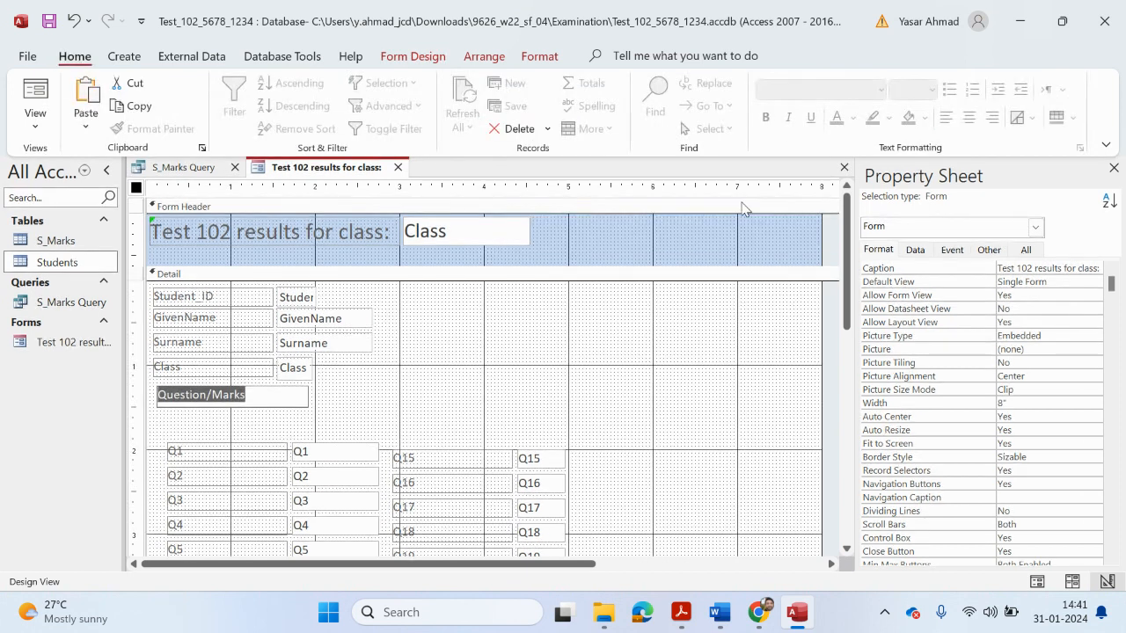
left_click(334, 359)
left_click(244, 395)
left_click(765, 117)
left_click(853, 117)
left_click(843, 149)
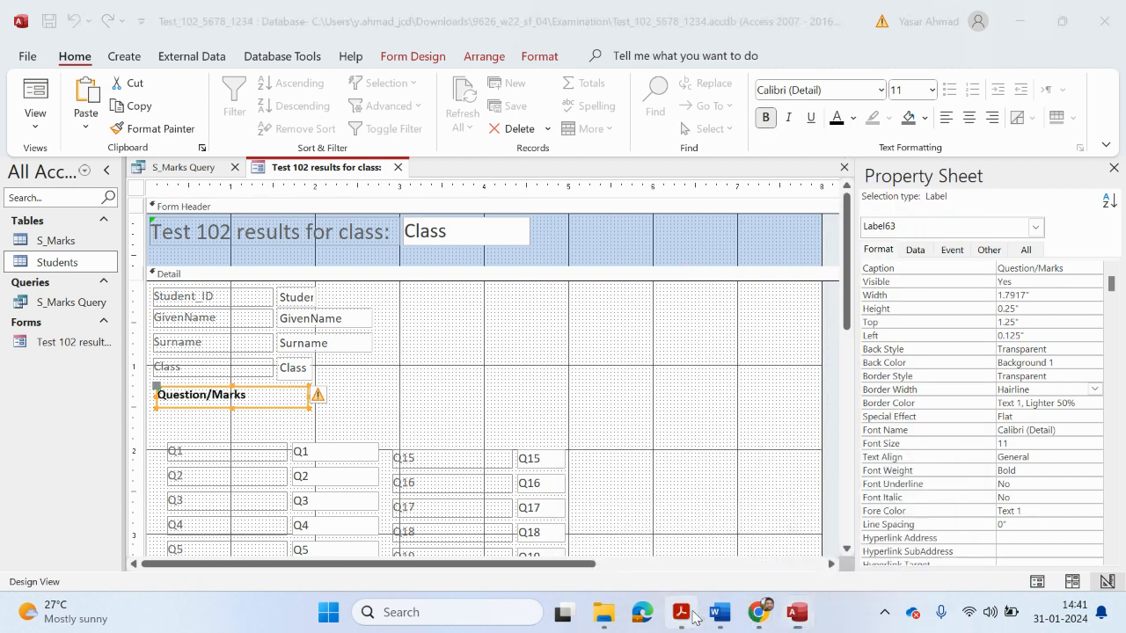
Step: Check the question layout in the question paper PDF and move the Q14 field out to the empty area beside the second question column
left_click(682, 613)
scroll(574, 484, "down", 2)
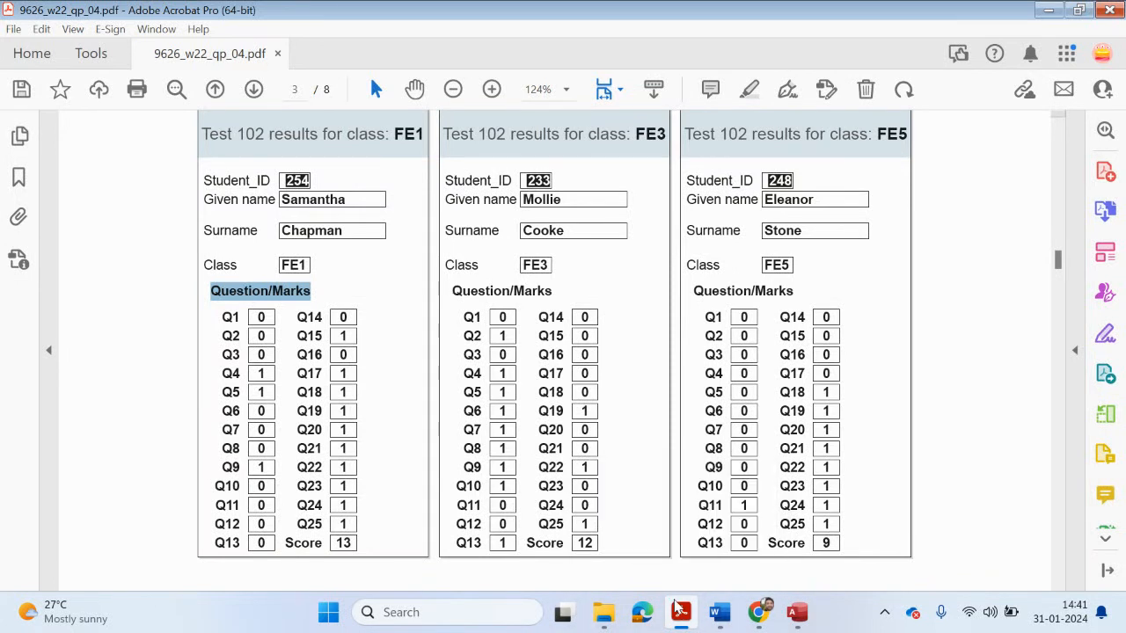
left_click(683, 613)
scroll(464, 480, "down", 3)
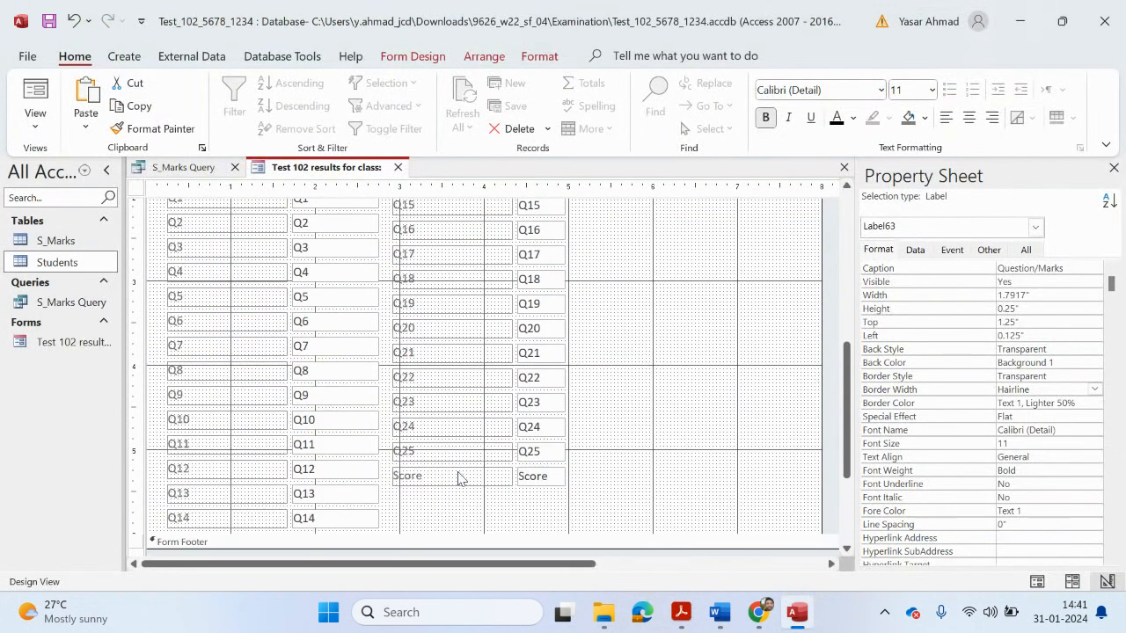
left_click_drag(330, 525, 752, 306)
Step: Narrow the Q1 to Q13 labels together to a width of about 0.375"
scroll(643, 413, "up", 2)
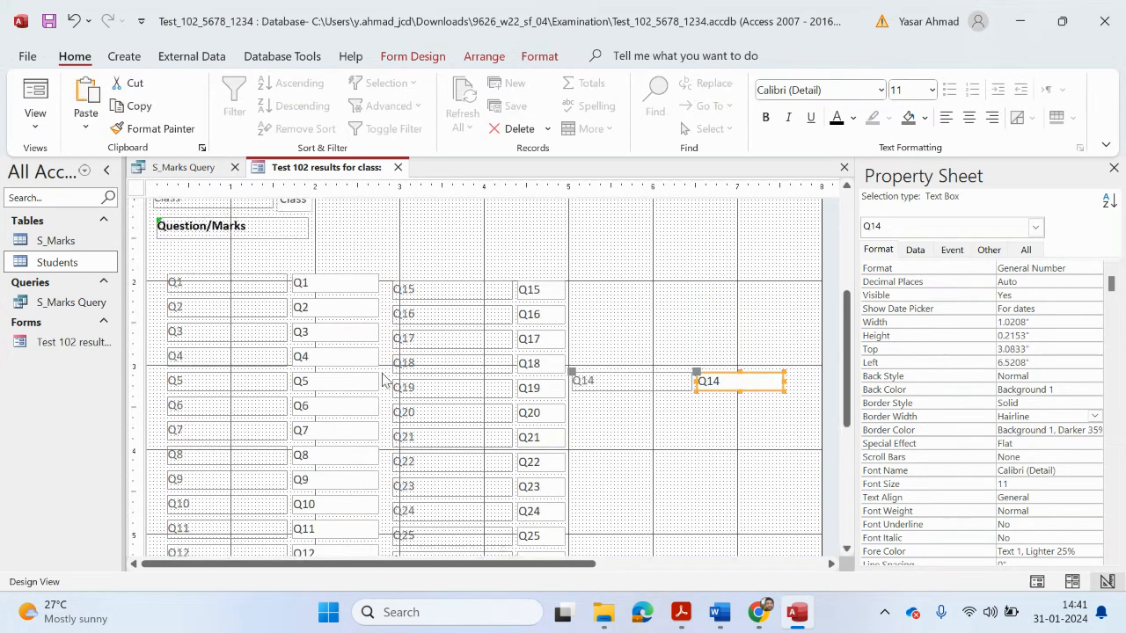
left_click(189, 283)
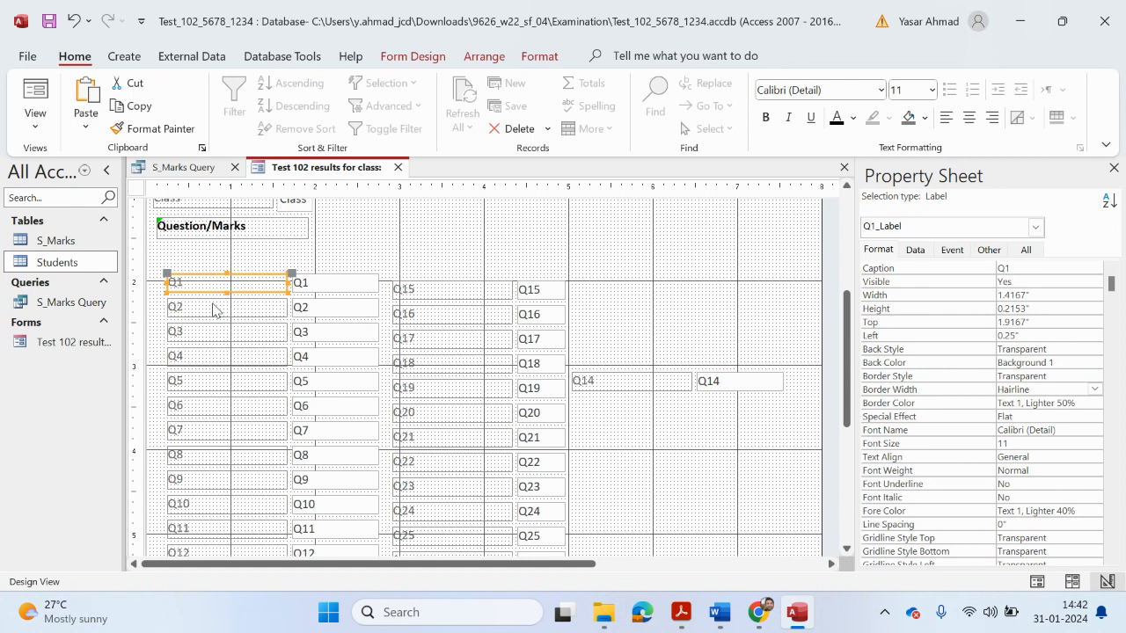
left_click(167, 256)
mouse_move(166, 259)
left_mouse_down()
mouse_move(282, 420)
mouse_move(296, 571)
mouse_move(297, 543)
mouse_move(255, 508)
mouse_move(241, 221)
mouse_move(245, 228)
left_mouse_up()
left_click(271, 540)
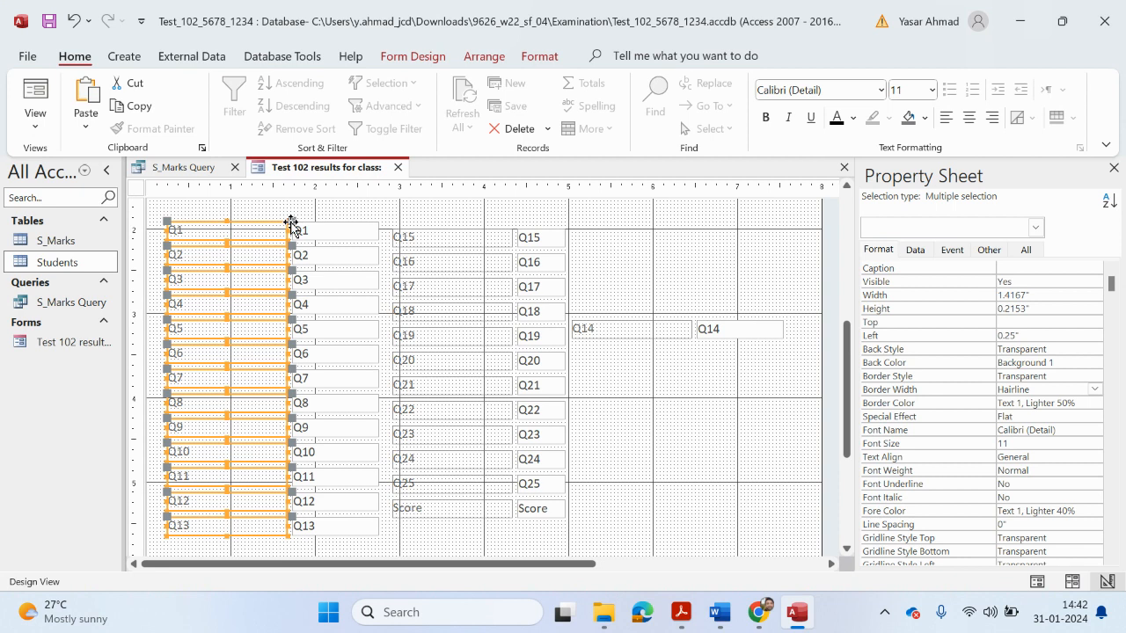
left_click_drag(286, 229, 200, 229)
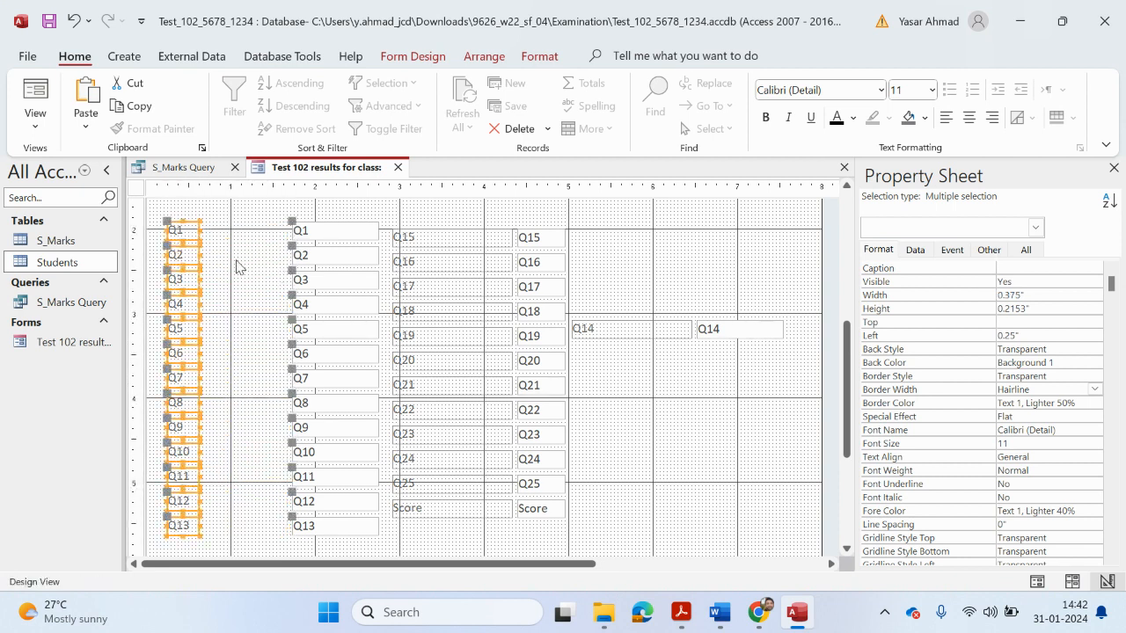
Step: Move the Q1 to Q13 labels and text boxes up beneath the Question/Marks label, with Q1 at about 1.58" from the top
scroll(236, 266, "up", 3)
left_click_drag(195, 308, 184, 279)
left_click(222, 319)
Step: Move the Q1, Q2, Q3 and Q4 text boxes over so that each sits directly beside its label
left_click(291, 287)
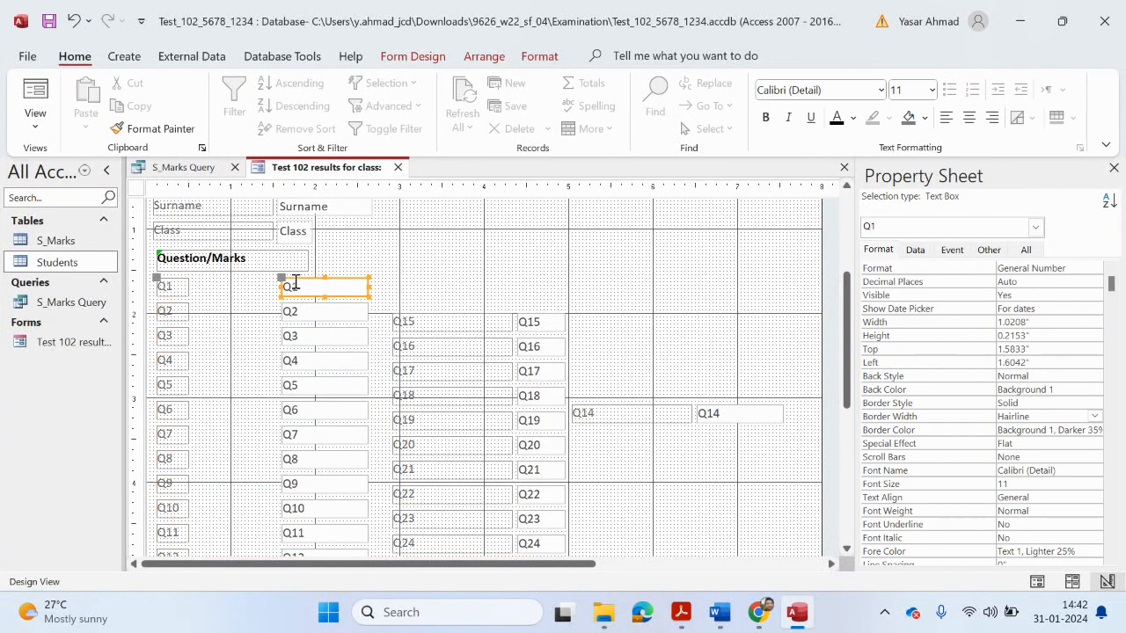
left_click(432, 269)
left_click(375, 275)
left_click_drag(375, 279, 282, 525)
scroll(281, 317, "up", 1)
left_click_drag(281, 284, 195, 284)
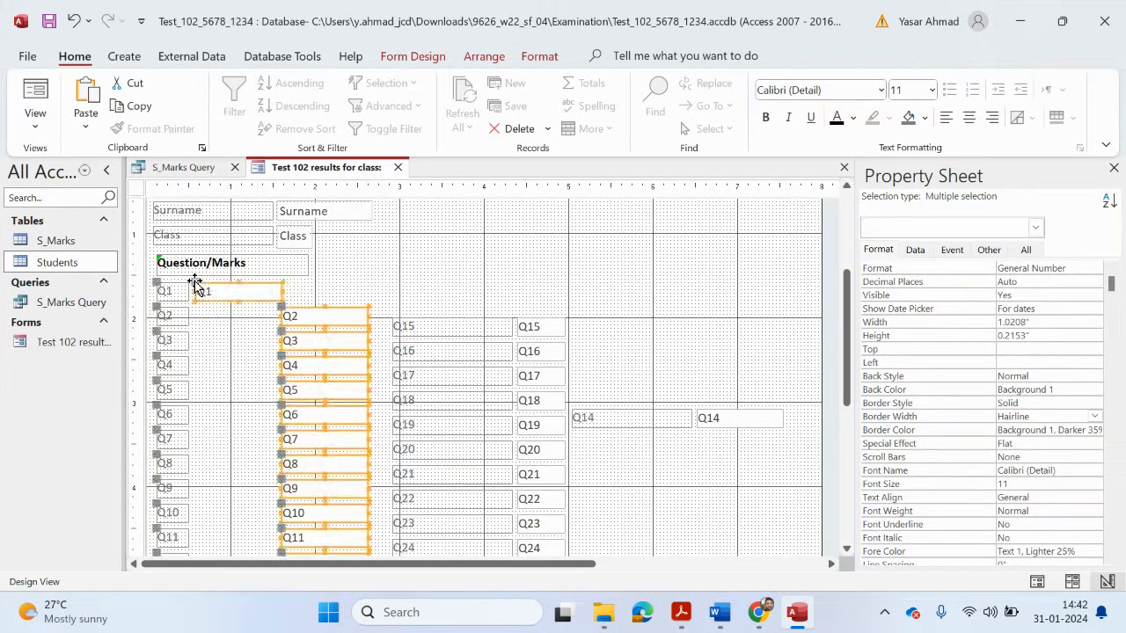
left_click_drag(278, 306, 192, 306)
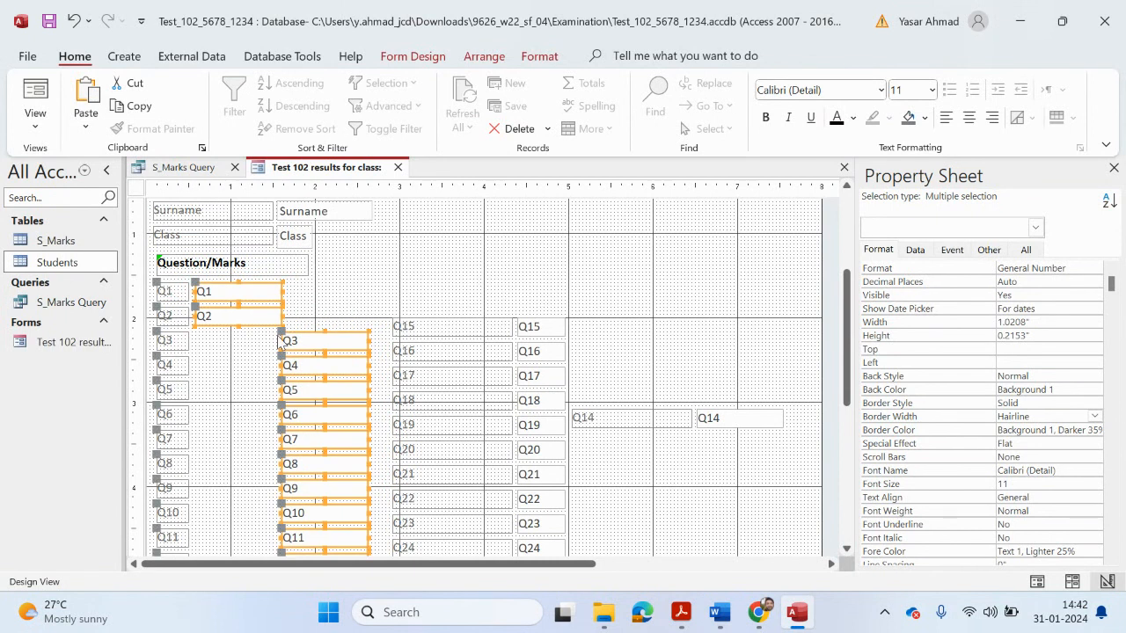
left_click_drag(279, 332, 192, 332)
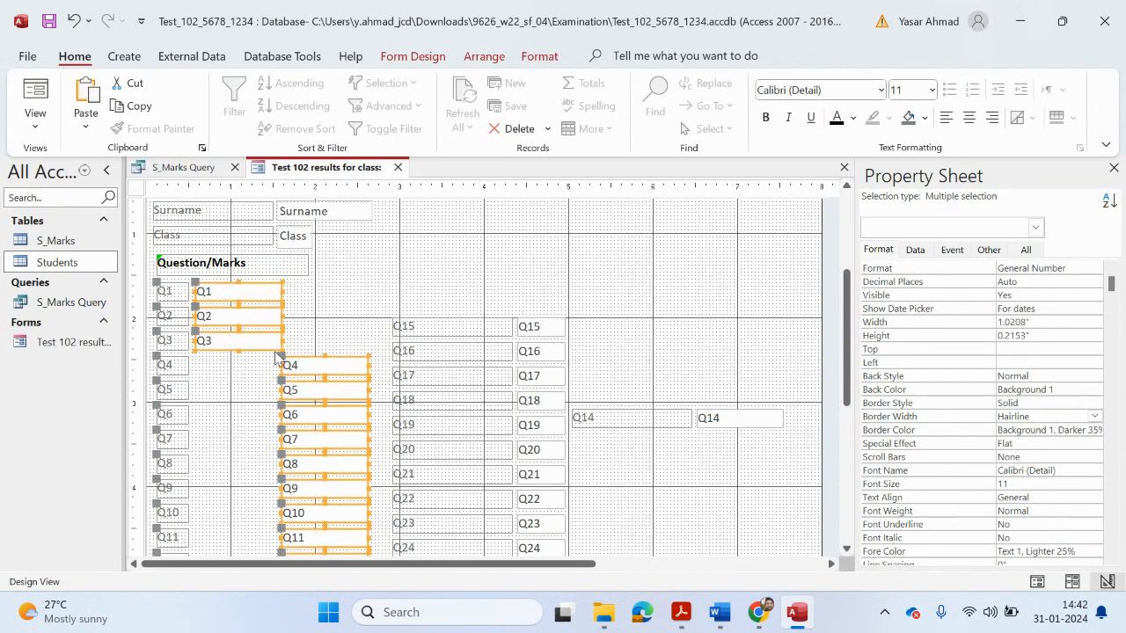
left_click_drag(283, 357, 196, 358)
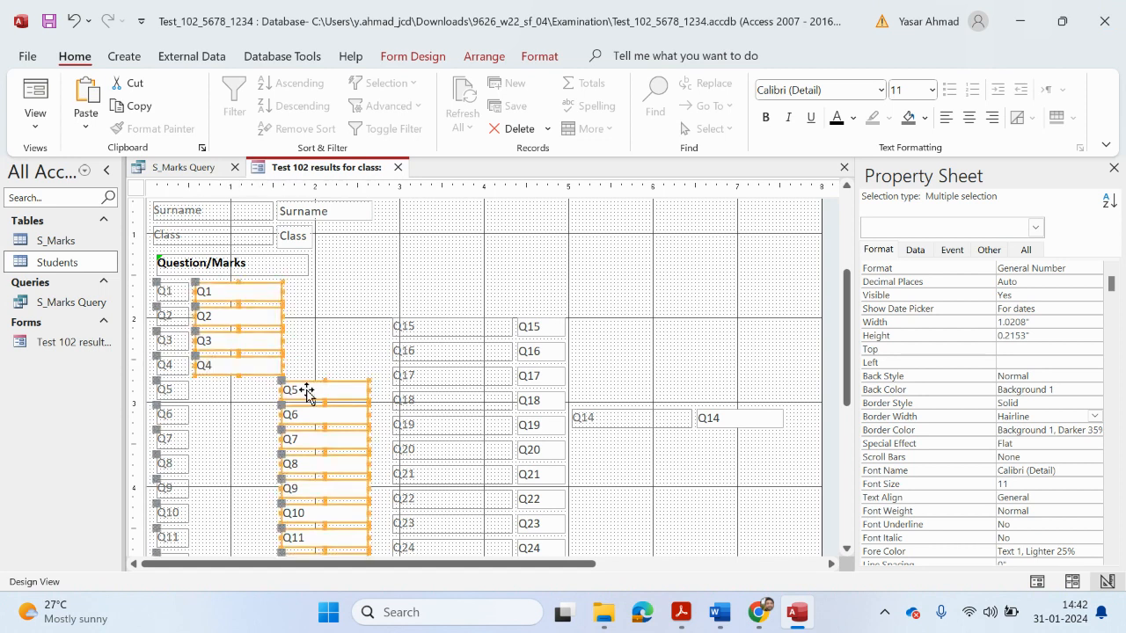
Step: Try to move the remaining Q5 to Q13 text boxes as a group and undo the move
mouse_move(307, 390)
left_mouse_down()
mouse_move(272, 392)
mouse_move(314, 390)
left_mouse_up()
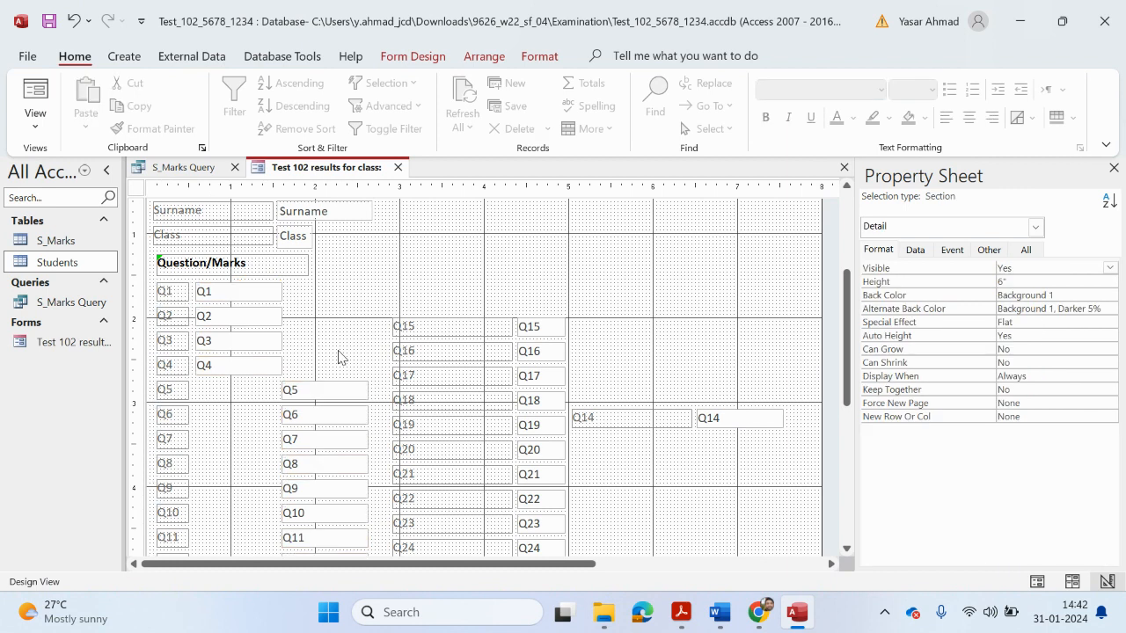
left_click(339, 355)
scroll(360, 392, "down", 2)
left_click_drag(275, 530, 396, 289)
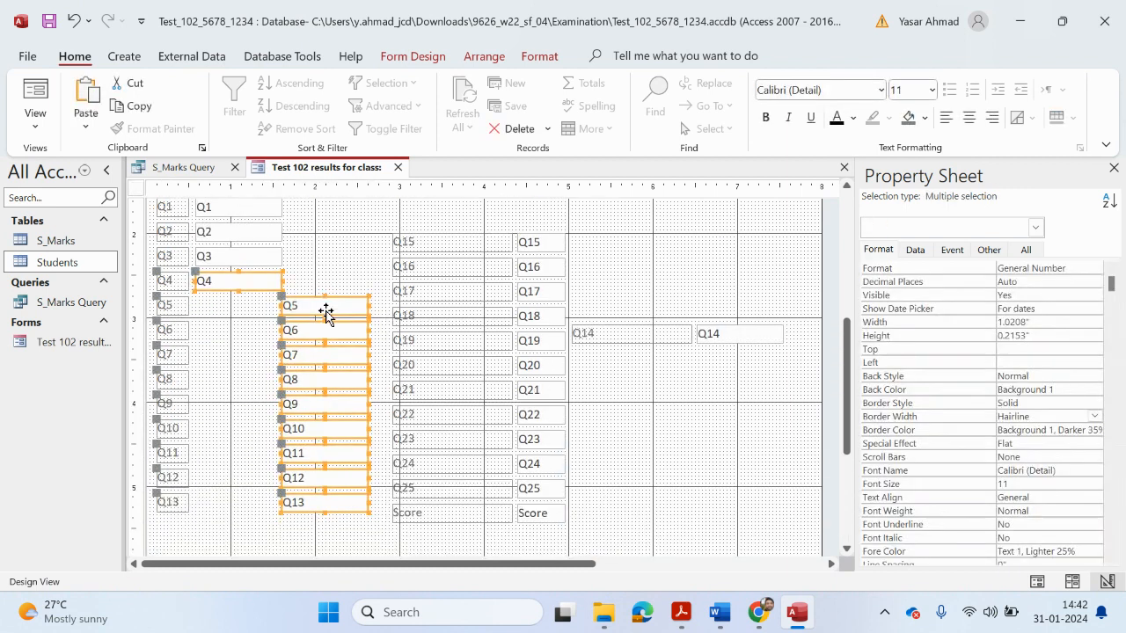
left_click(339, 293)
left_click_drag(267, 522, 343, 329)
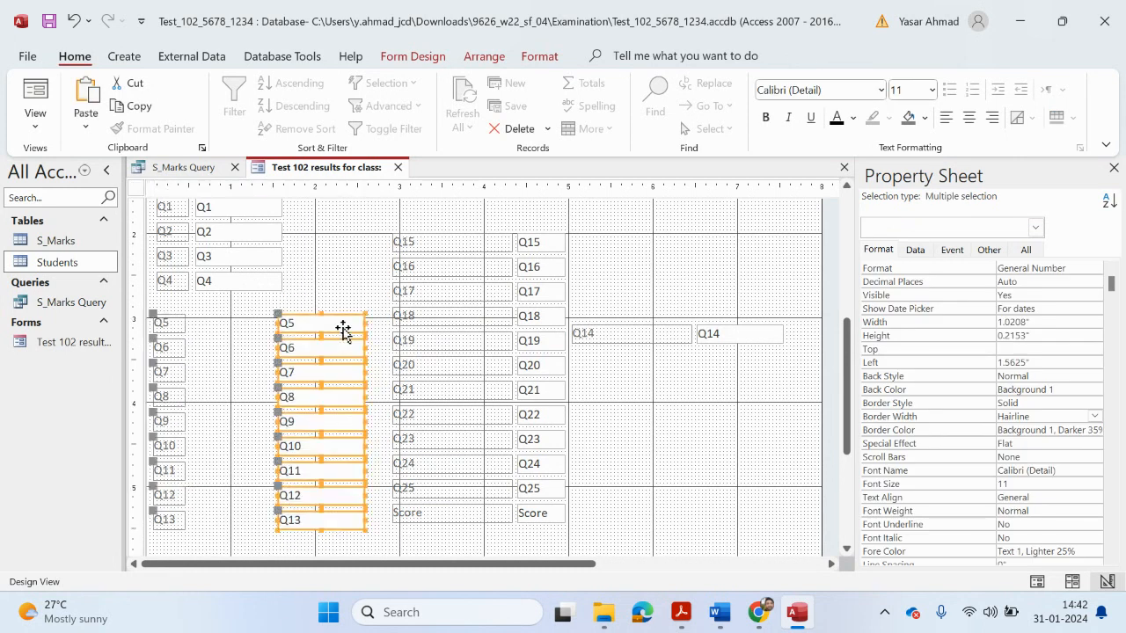
key("ctrl+z")
Step: Move the Q5, Q6, Q7 and Q8 text boxes one by one directly beside their labels
left_click_drag(281, 304, 197, 303)
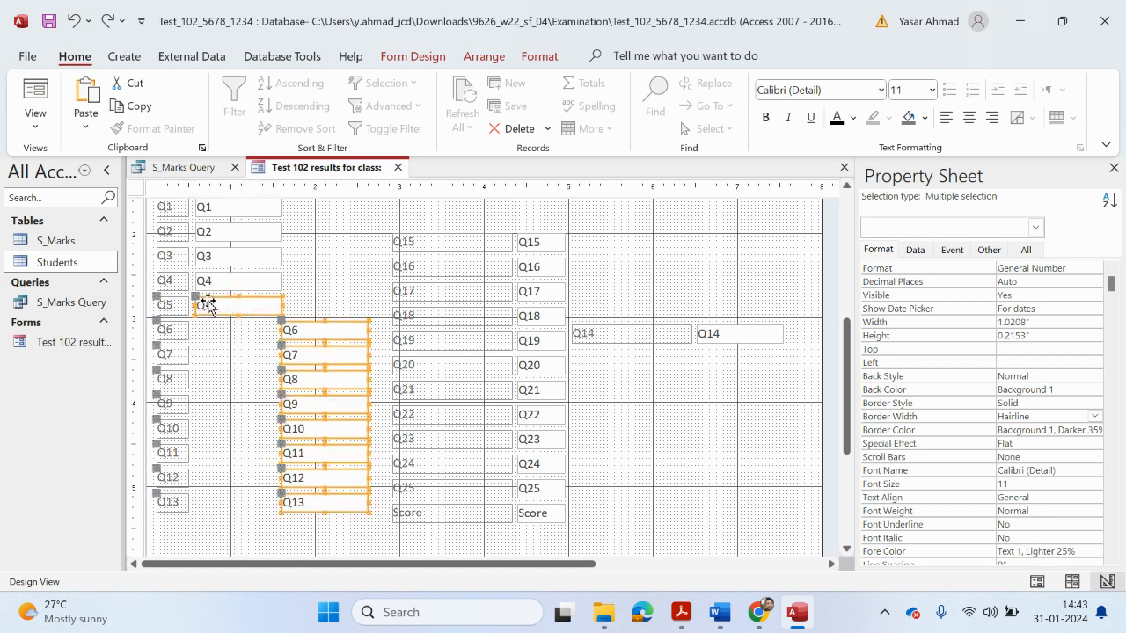
left_click(296, 334)
left_click_drag(282, 327, 197, 328)
left_click(282, 352)
left_click_drag(282, 352, 196, 352)
left_click(281, 376)
left_click_drag(282, 376, 196, 369)
Step: Move the Q9, Q10, Q11, Q12 and Q13 text boxes one by one directly beside their labels
left_click(282, 405)
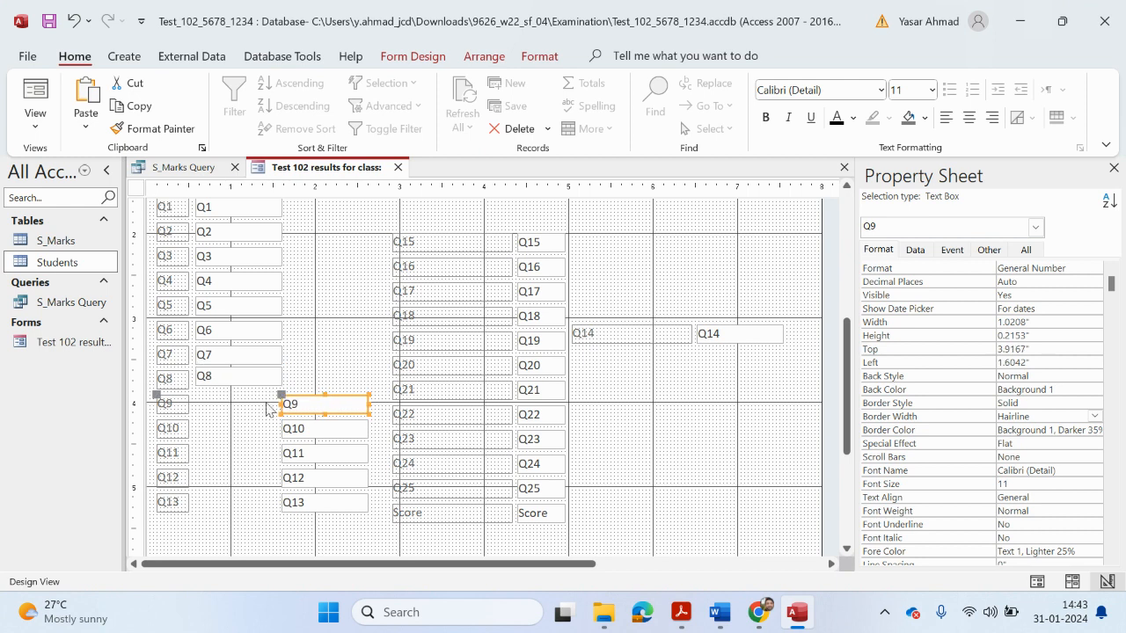
left_click_drag(280, 398, 194, 399)
left_click(290, 426)
left_click_drag(284, 423, 199, 423)
left_click(295, 449)
left_click_drag(291, 445, 201, 442)
left_click(290, 473)
left_click_drag(278, 468, 191, 467)
left_click(293, 500)
left_click_drag(274, 491, 191, 494)
left_click(324, 475)
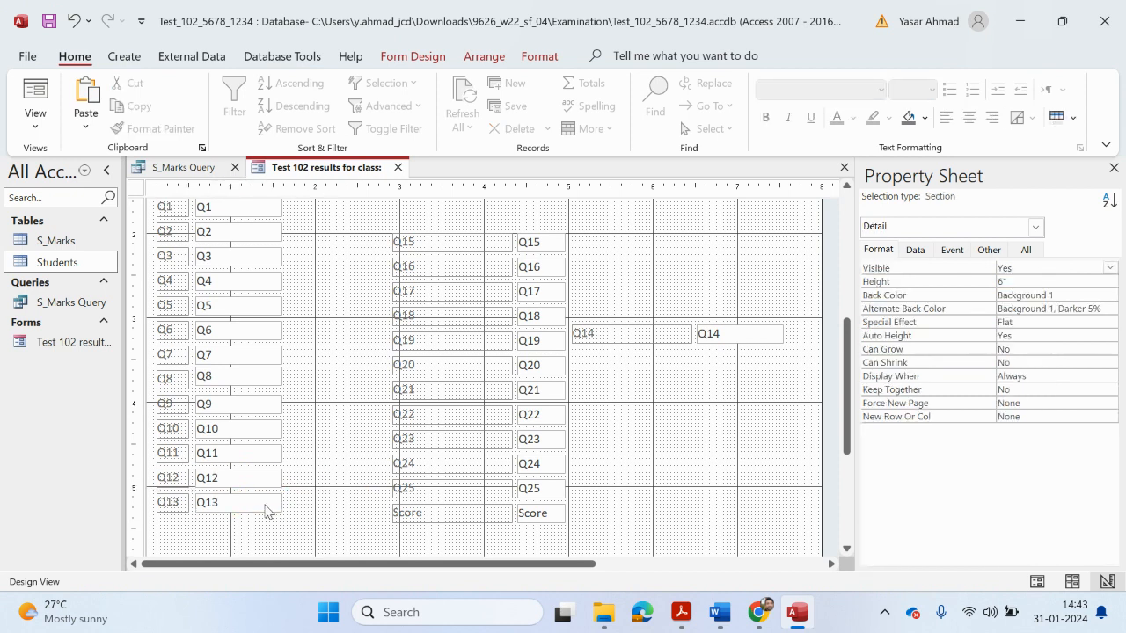
Step: Select the Q1 to Q13 text boxes together and narrow them to about the same width as their labels
left_click(266, 503)
left_click(264, 477, "shift")
left_click(264, 453, "shift")
left_click(263, 428, "shift")
left_click(267, 403, "shift")
left_click(327, 465)
left_click_drag(294, 538, 226, 246)
left_click(278, 279)
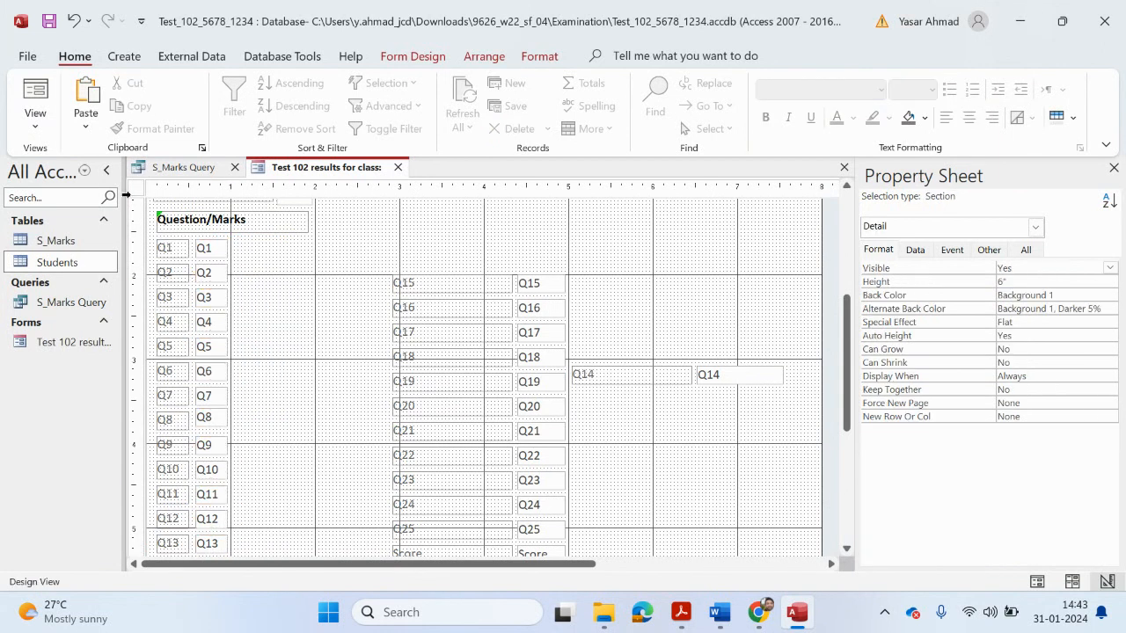
Step: Check the form in Form View and, back in Design View, slightly widen the Class text box and narrow the Student_ID text box
left_click(38, 132)
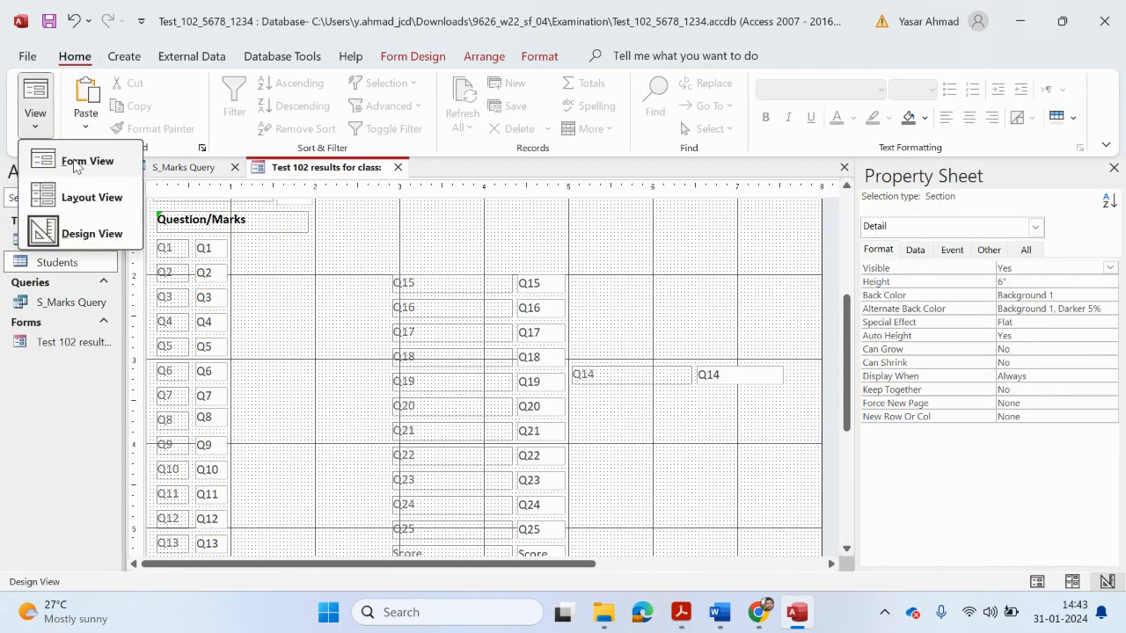
left_click(75, 162)
scroll(371, 329, "down", 3)
scroll(371, 329, "up", 2)
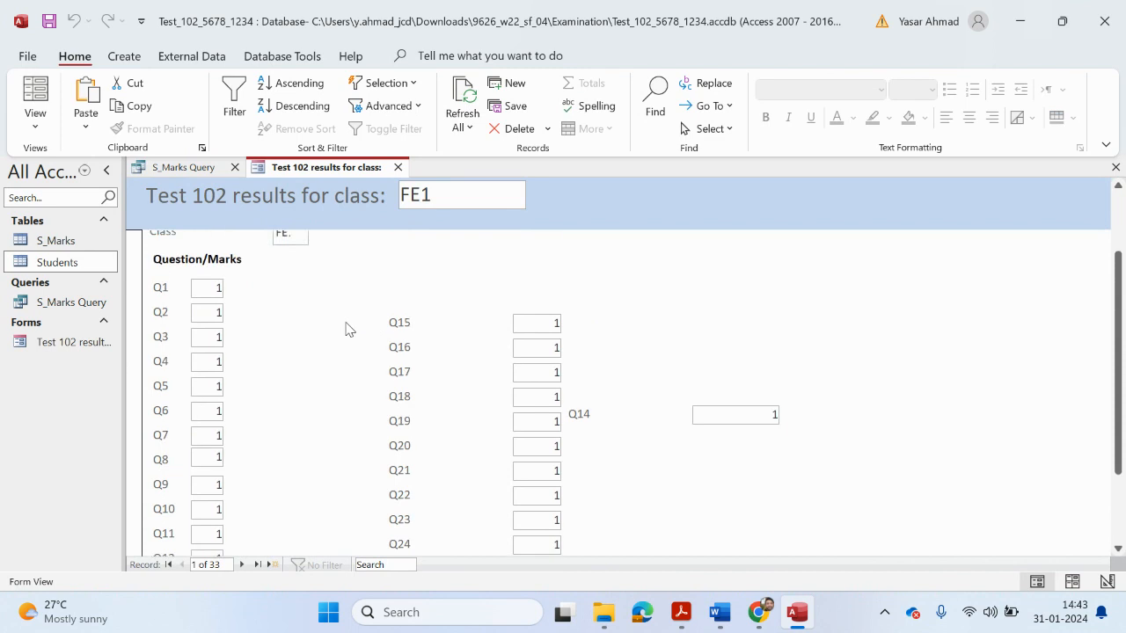
scroll(155, 330, "up", 1)
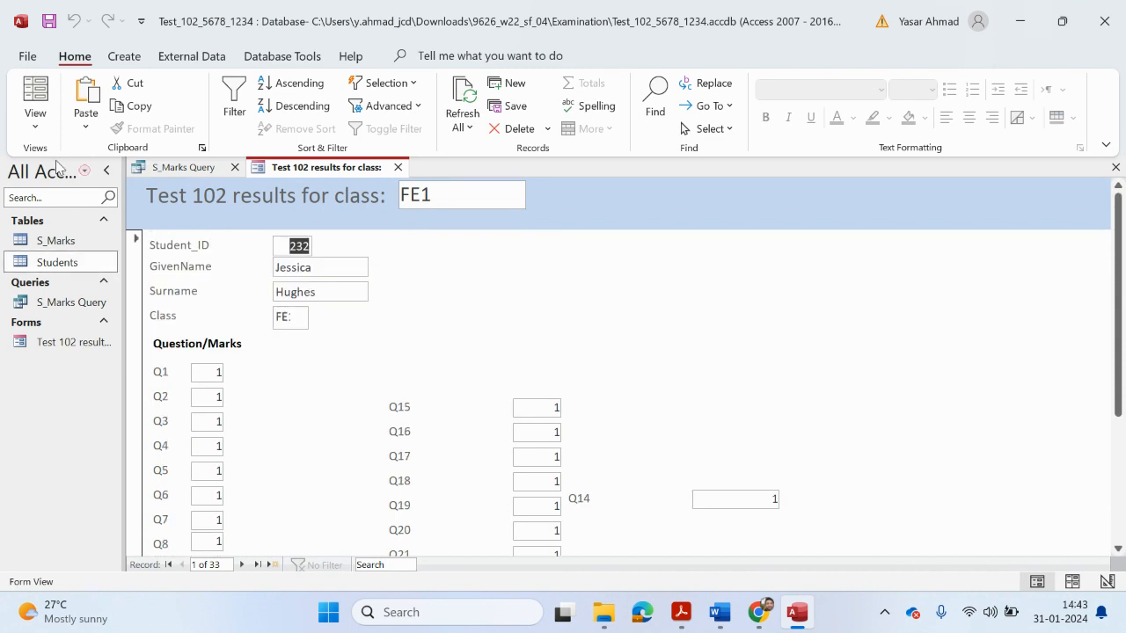
left_click(36, 123)
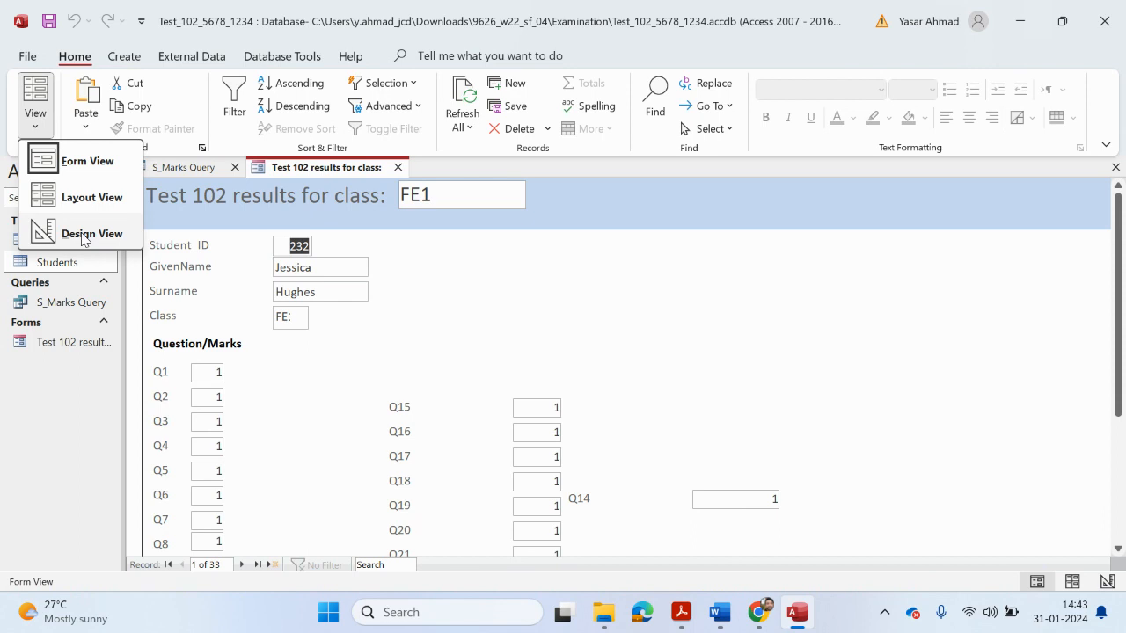
left_click(97, 232)
left_click(308, 369)
left_click_drag(309, 368, 323, 366)
left_click(315, 299)
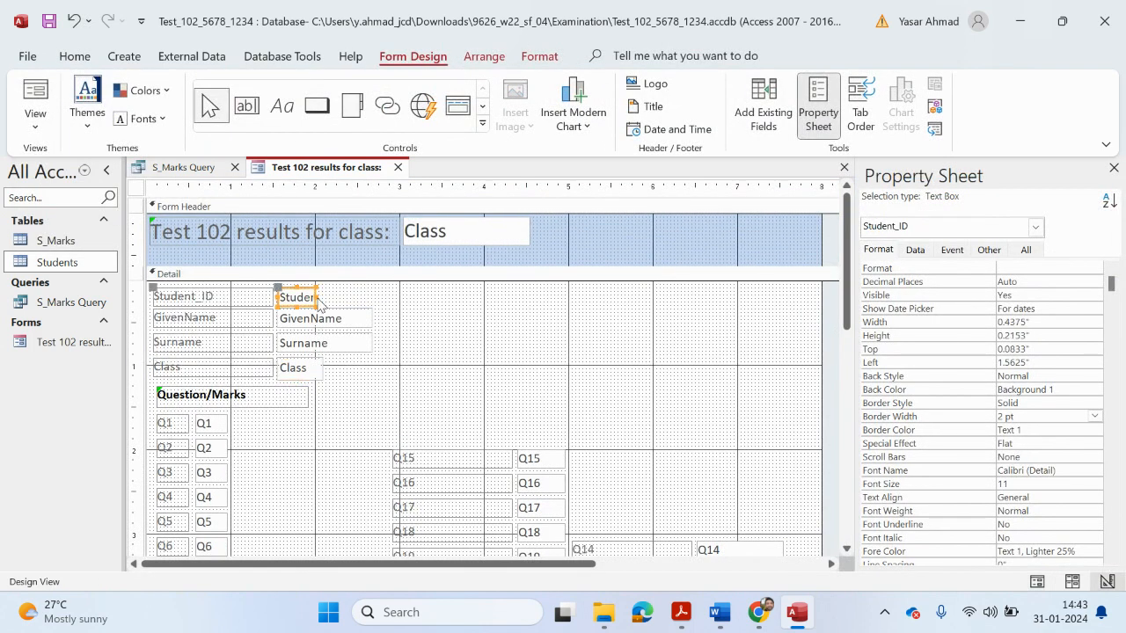
left_click_drag(318, 301, 311, 300)
Step: Display the form in Form View and examine the resized student detail boxes and the question columns down to the Score field
left_click(35, 127)
left_click(53, 156)
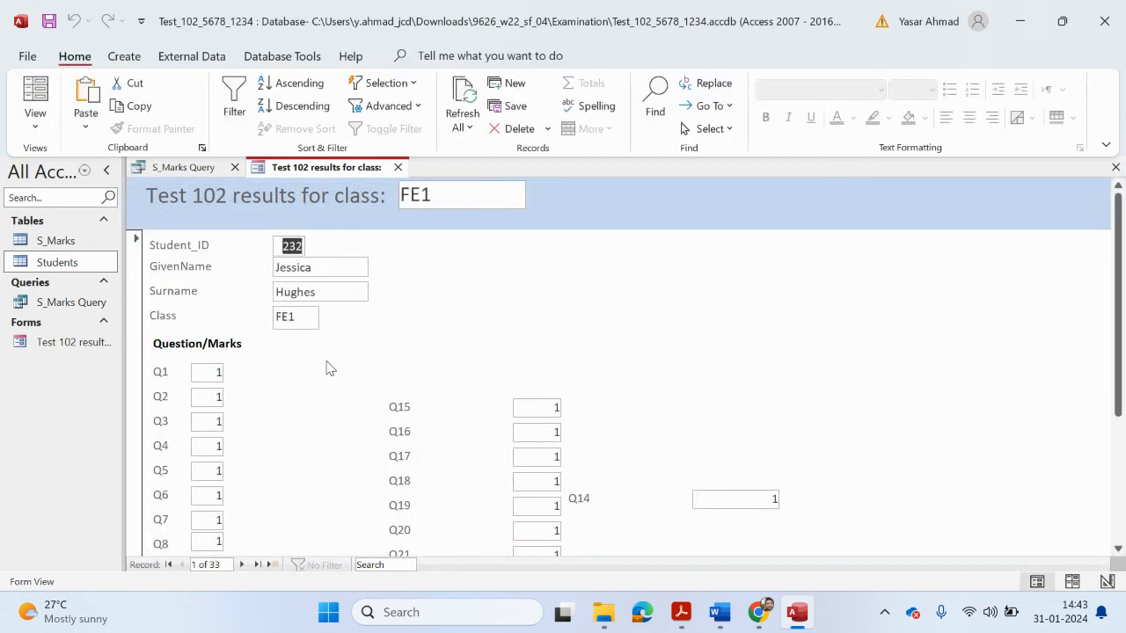
scroll(324, 365, "down", 5)
scroll(327, 364, "up", 5)
scroll(319, 475, "down", 5)
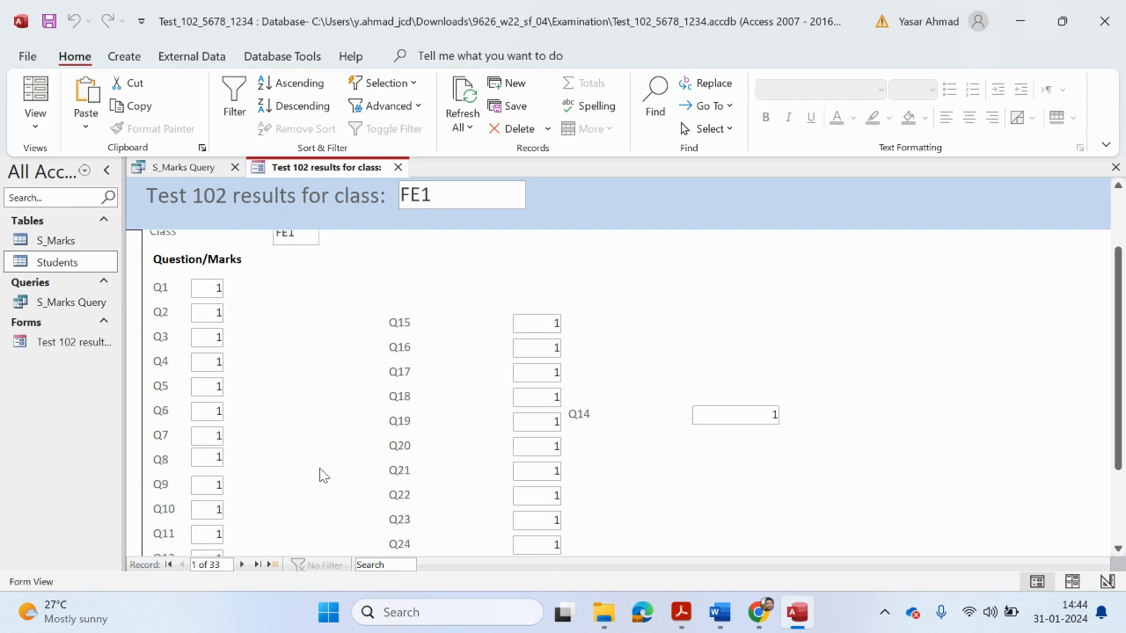
scroll(319, 475, "up", 5)
scroll(317, 477, "down", 1)
scroll(317, 478, "down", 3)
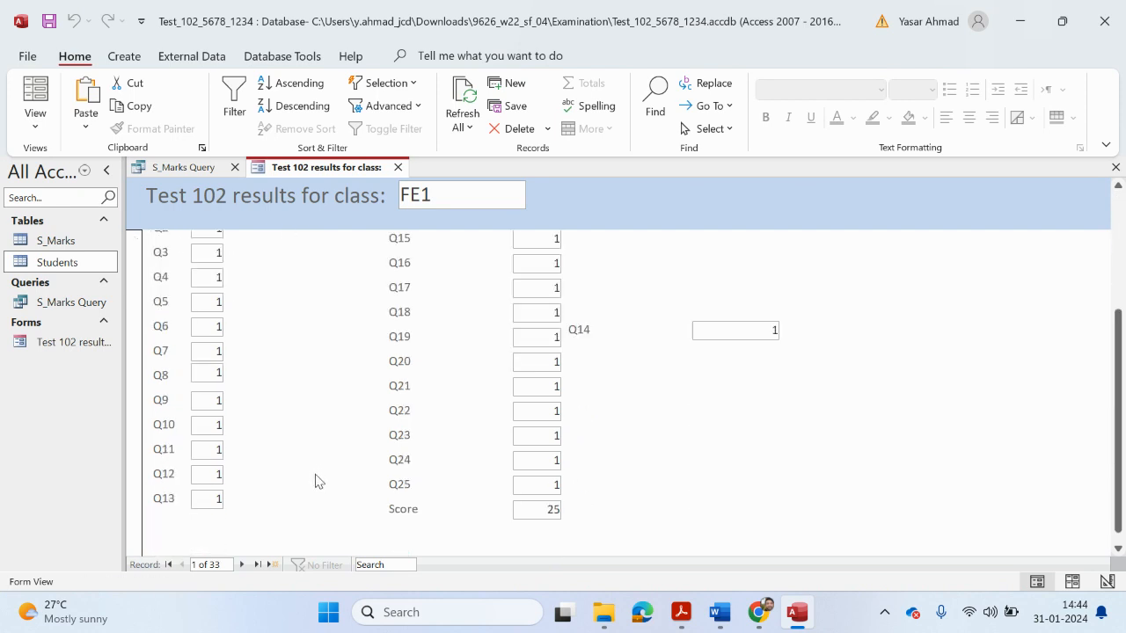
scroll(319, 480, "up", 3)
scroll(319, 483, "up", 1)
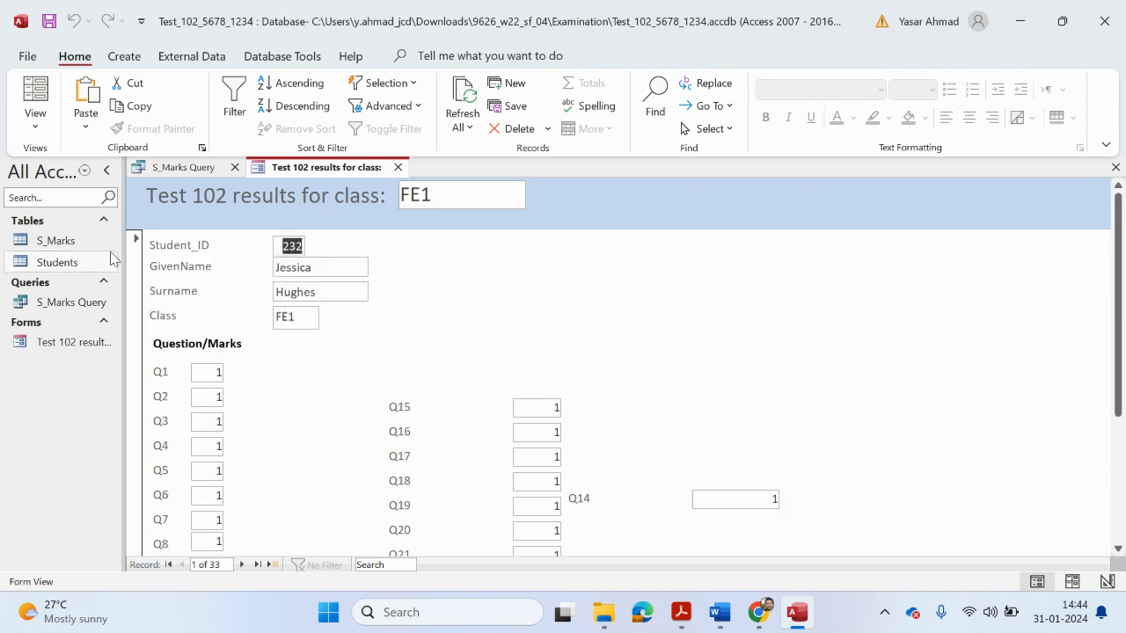
Step: Return the form to Design View and move the Q14 label and text box to the top of a second column beside Q1
left_click(35, 114)
left_click(93, 234)
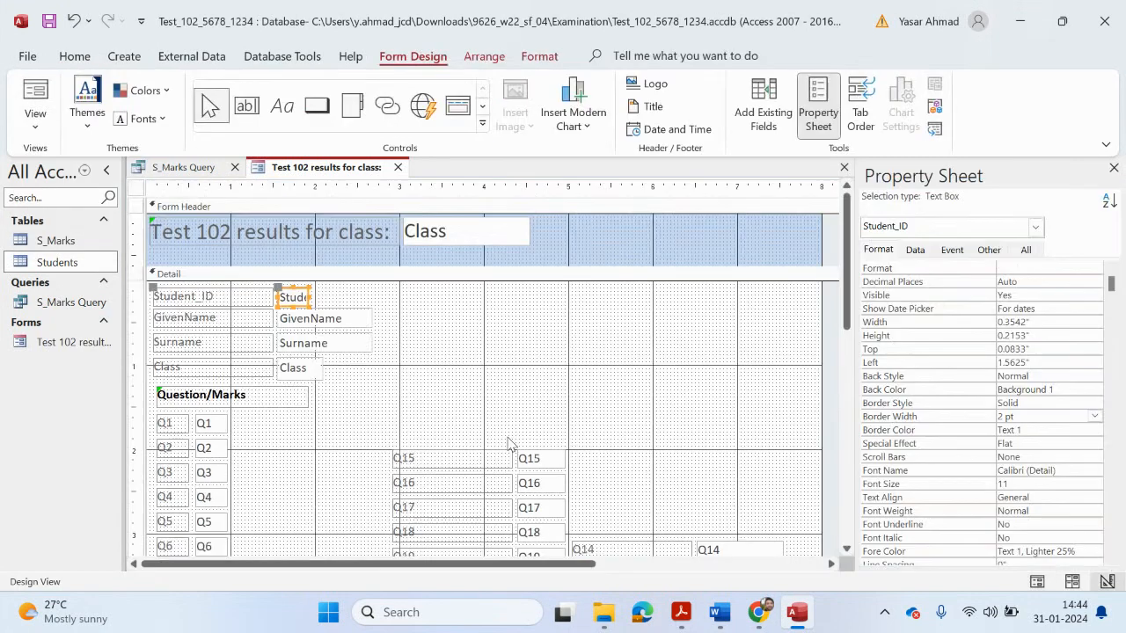
scroll(501, 427, "down", 4)
scroll(501, 426, "up", 3)
left_click(604, 467)
left_click_drag(604, 467, 267, 341)
left_click(297, 386)
Step: Narrow the Q14 label, place its text box directly beside it and narrow the box to match the Q1 box
left_click(335, 346)
left_click_drag(354, 337, 267, 338)
mouse_move(359, 343)
left_mouse_down()
mouse_move(272, 324)
mouse_move(269, 340)
mouse_move(269, 329)
left_mouse_up()
left_click(298, 338)
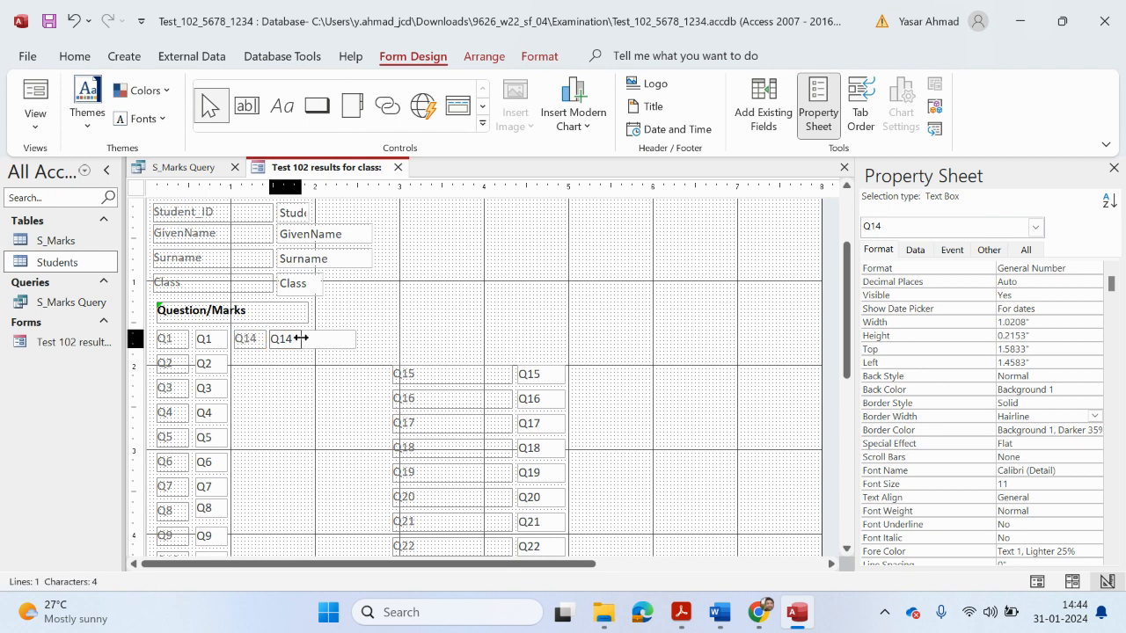
left_click(358, 360)
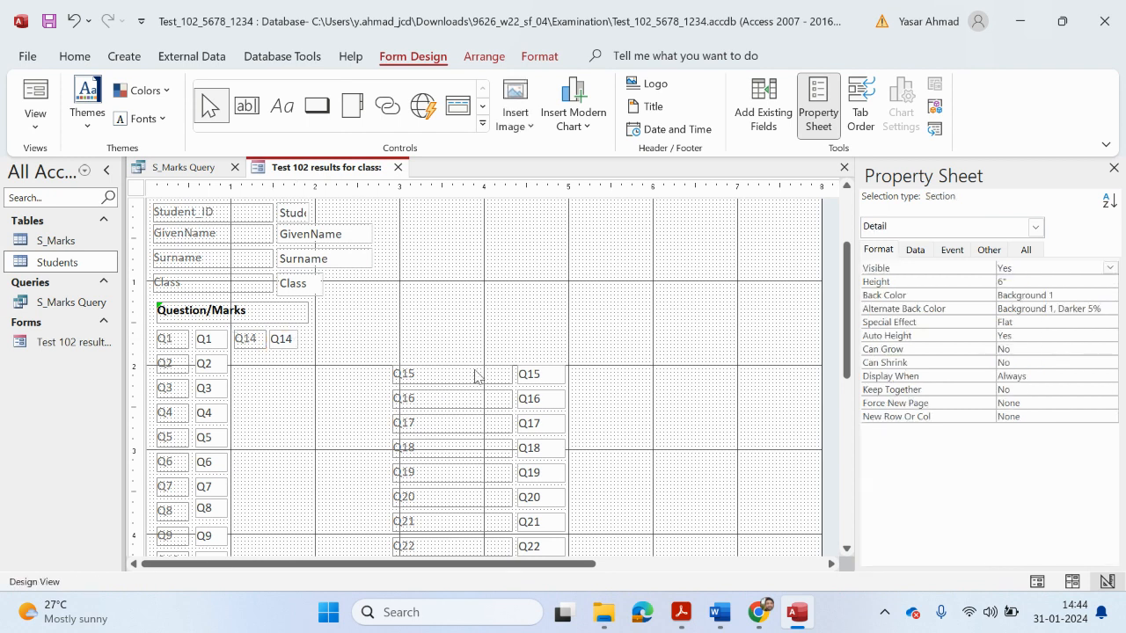
Step: Select the Q15 to Score labels and text boxes together, move them directly beneath Q14 and narrow them
scroll(607, 372, "down", 4)
left_click_drag(585, 187, 372, 192)
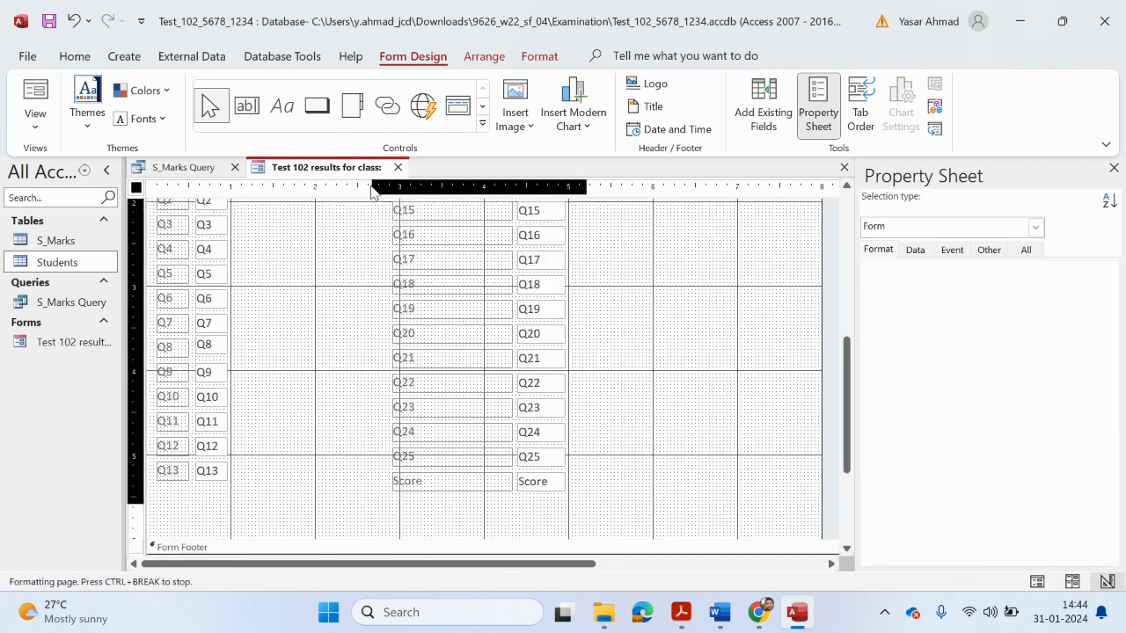
left_click_drag(401, 244, 250, 234)
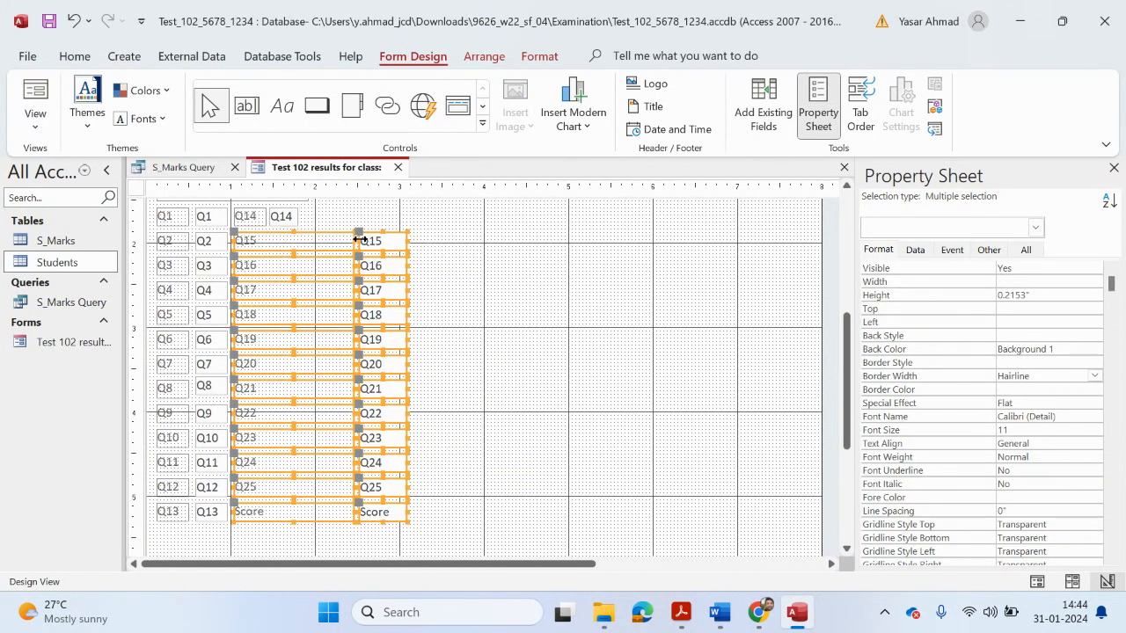
left_click_drag(359, 239, 267, 246)
left_click(425, 279)
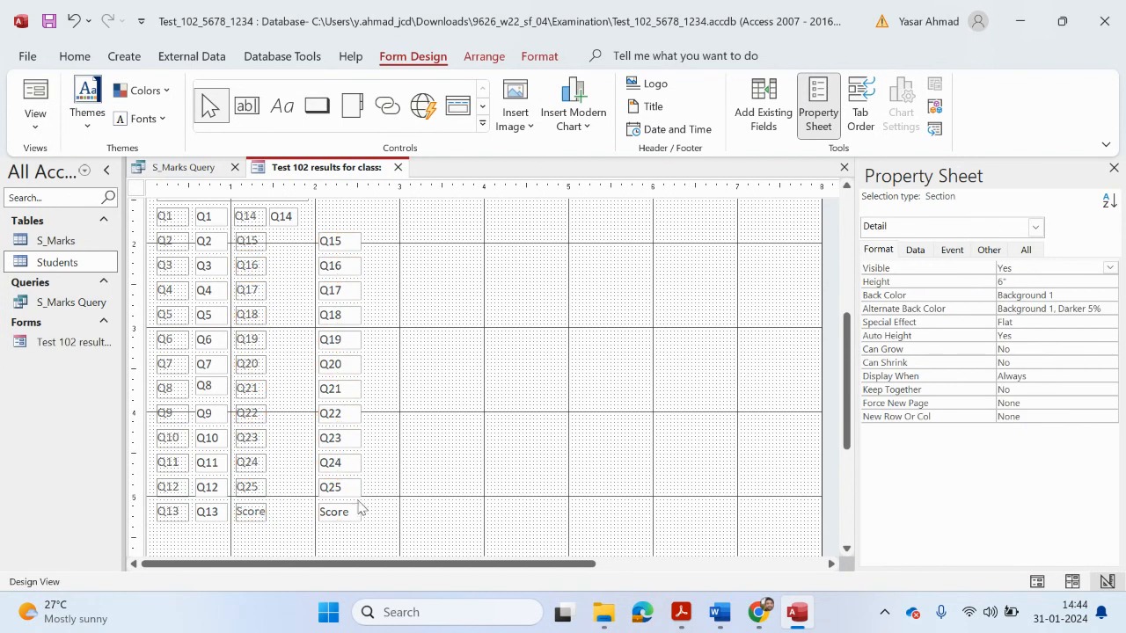
Step: Move the Q15 and Q16 text boxes directly beside their labels and narrow each to the Q14 box's width
left_click_drag(319, 236, 271, 232)
left_click(291, 240)
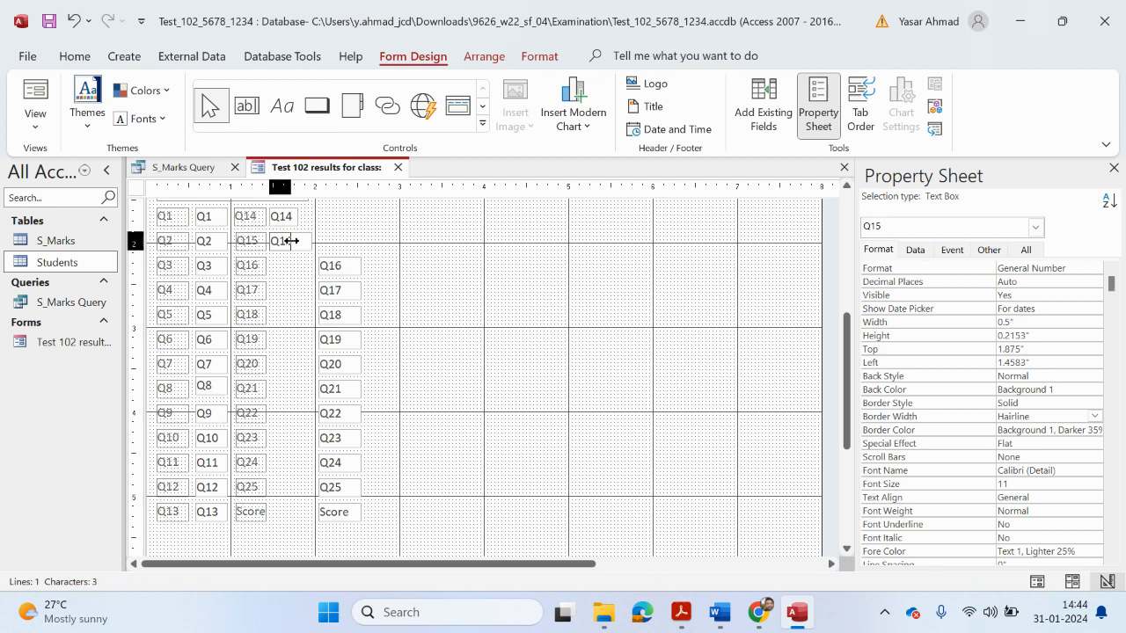
left_click(364, 264)
left_click(325, 263)
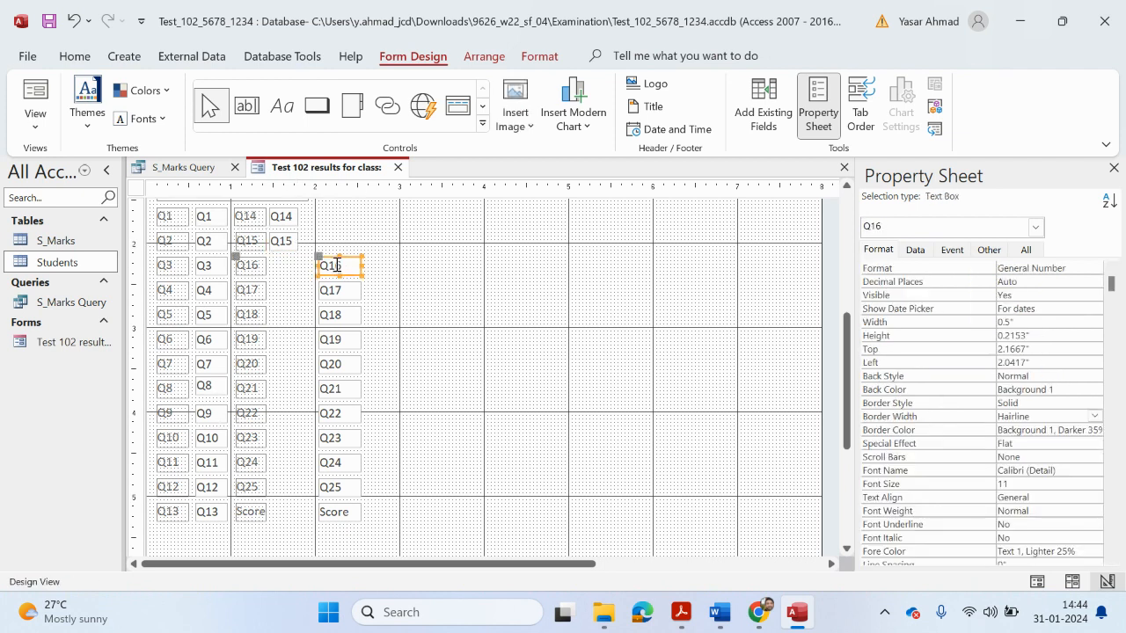
left_click_drag(321, 259, 273, 257)
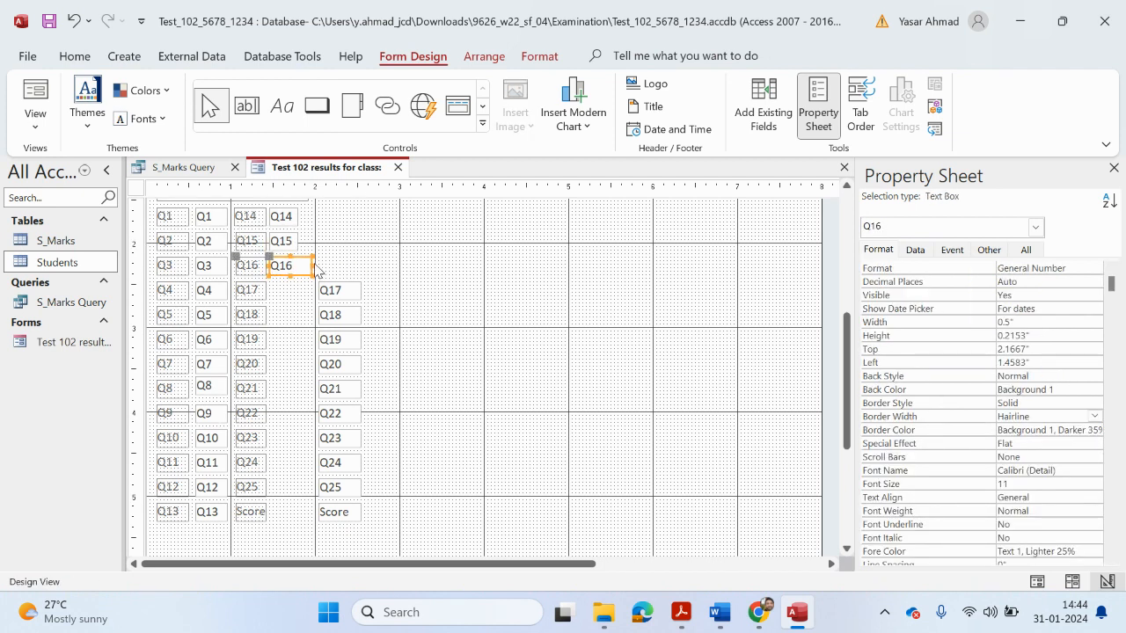
left_click(295, 264)
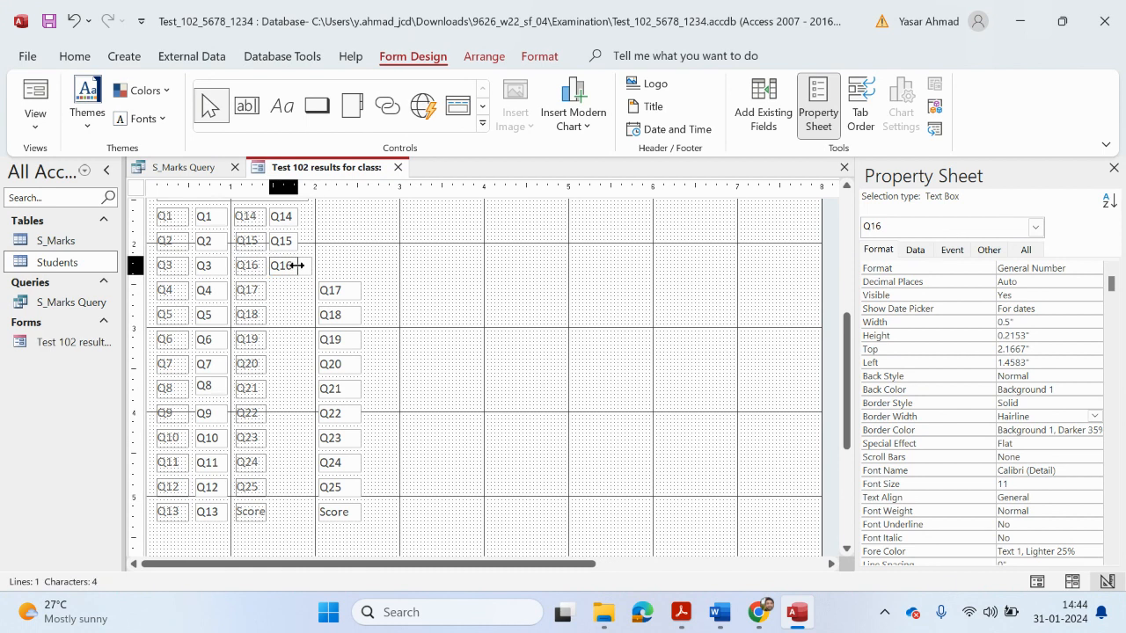
left_click(365, 263)
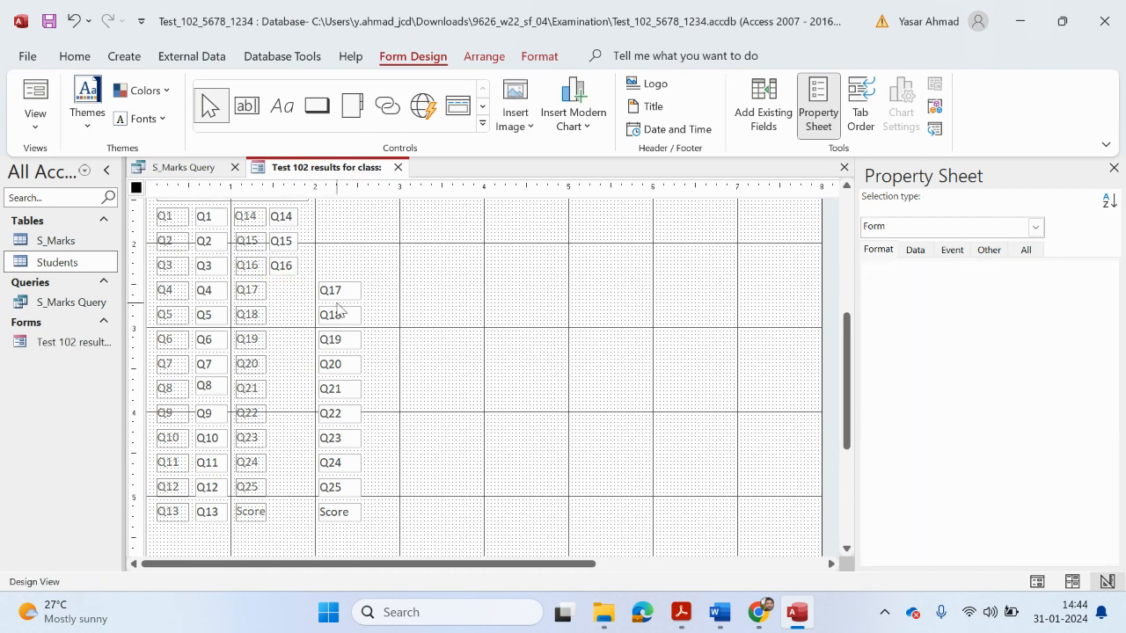
Step: Move the Q17, Q18 and Q19 text boxes beside their labels, narrow them and align them with the column above
left_click(326, 289)
left_click_drag(320, 287, 273, 287)
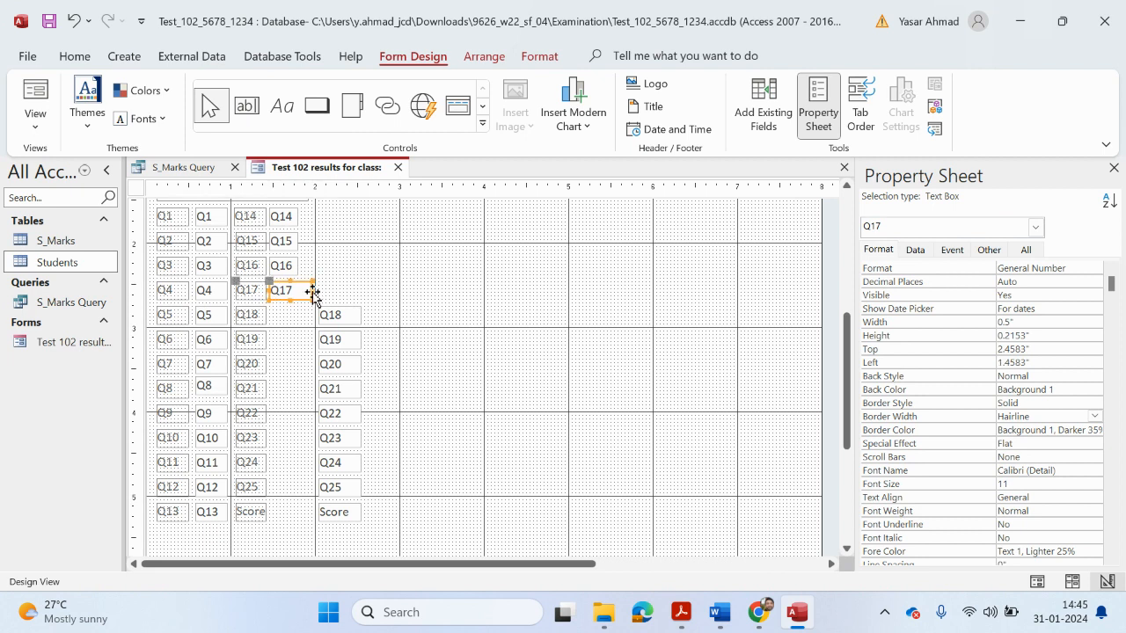
left_click(303, 291)
left_click(324, 308)
left_click_drag(319, 305, 273, 340)
left_click_drag(313, 339, 299, 340)
left_click(270, 338)
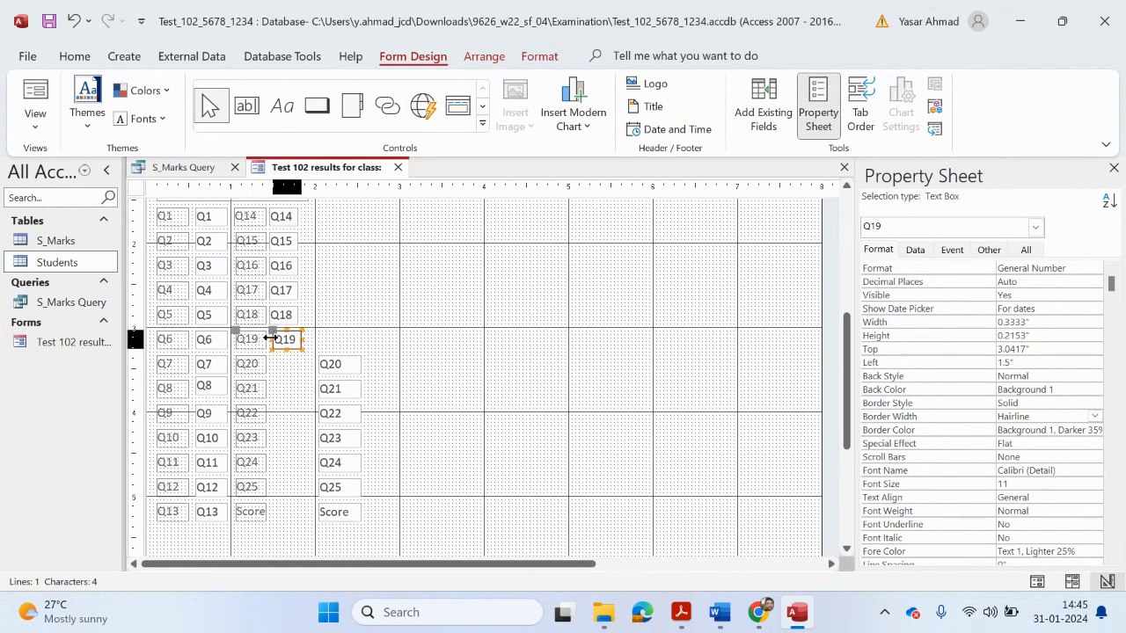
key("BackSpace")
Step: Place the Q20 and Q21 text boxes directly beside their labels and reduce their width to suit the column
left_click(327, 370)
left_click_drag(318, 360, 268, 360)
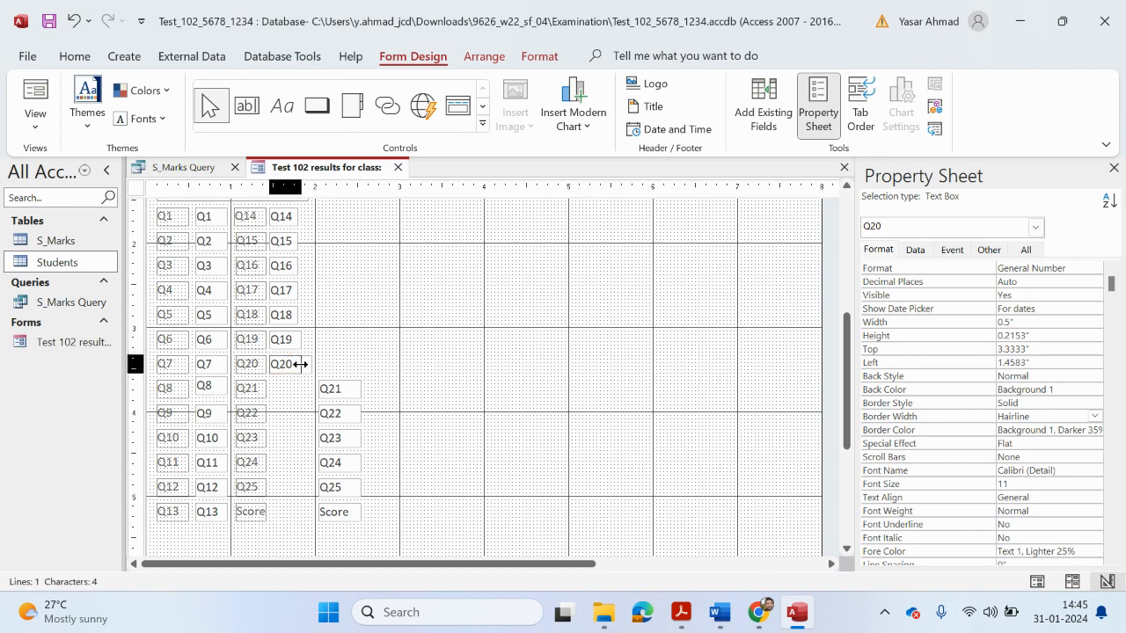
left_click(344, 388)
left_click_drag(323, 385, 271, 384)
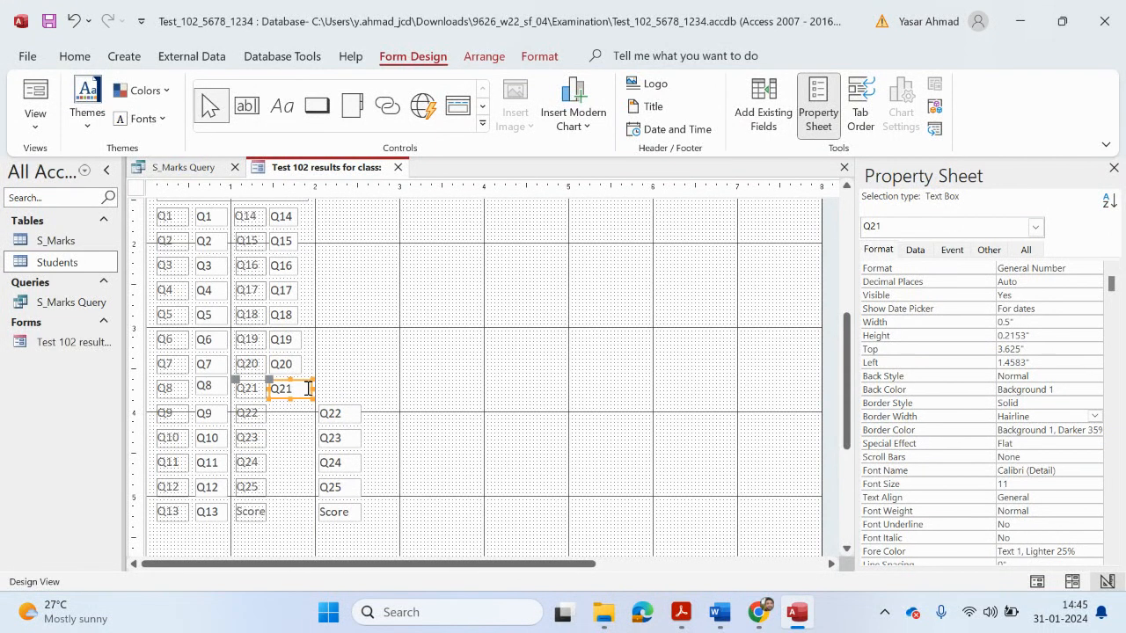
Step: Undo the accidental shift of Q22, then place the Q22 and Q23 text boxes beside their labels and narrow them
left_click(329, 413)
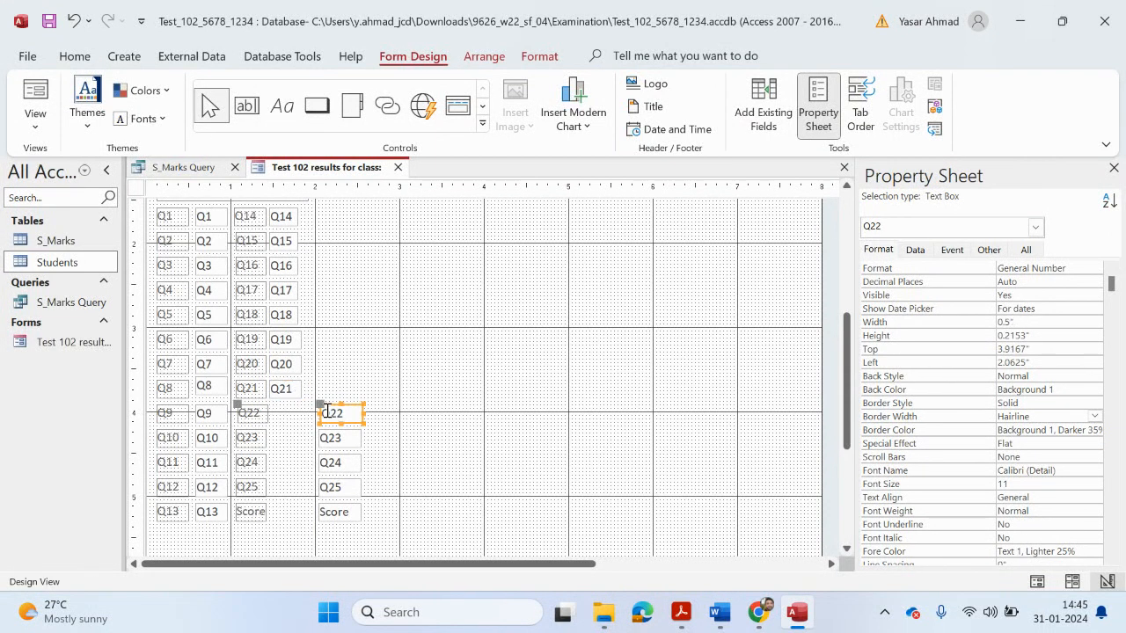
key("ctrl+z")
left_click(358, 379)
left_click(332, 408)
left_click_drag(322, 405, 273, 405)
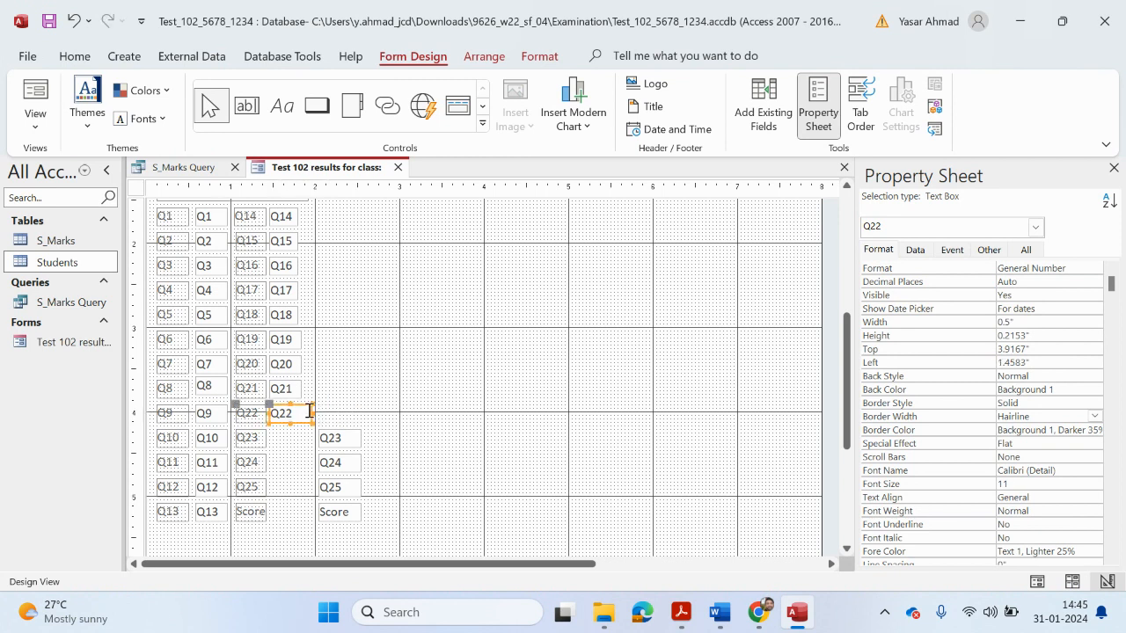
left_click(309, 411)
left_click(319, 407)
left_click(337, 434)
left_click_drag(323, 433, 271, 431)
left_click(309, 437)
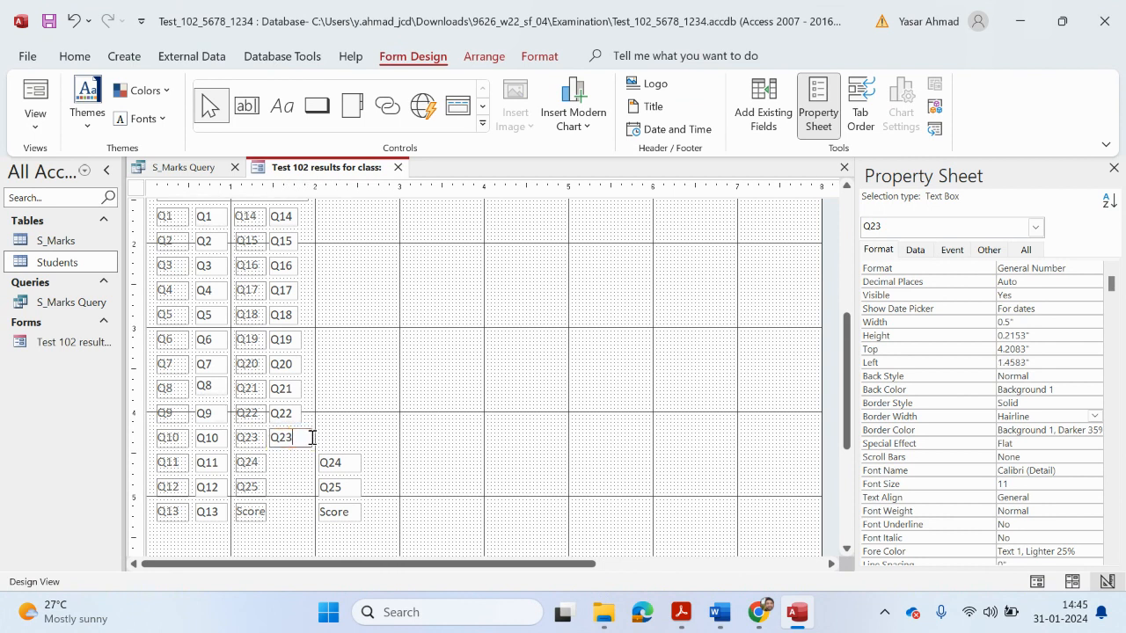
left_click(298, 434)
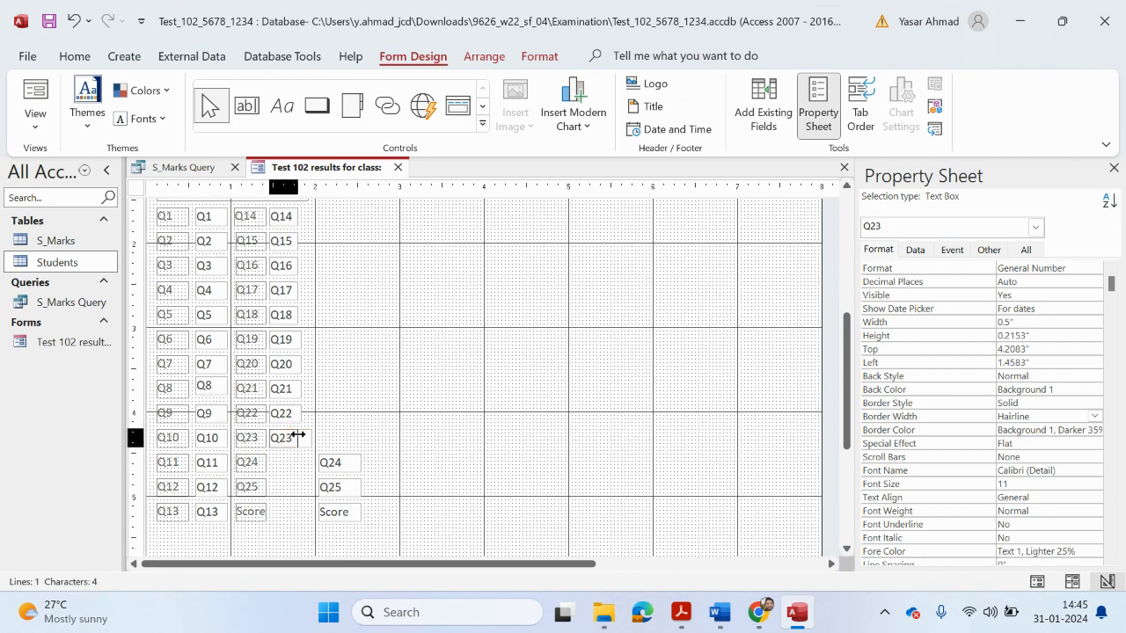
left_click(334, 439)
Step: Move the Q24, Q25 and Score text boxes directly beside their labels and narrow them to line up with the column
left_click(326, 459)
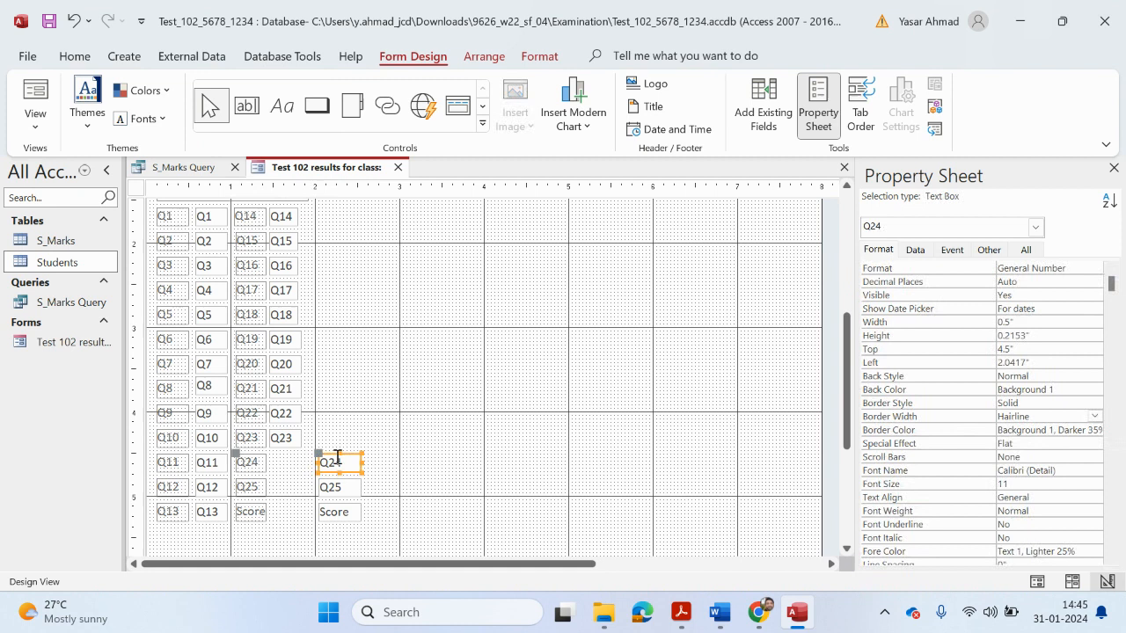
mouse_move(326, 459)
left_mouse_down()
mouse_move(278, 459)
mouse_move(305, 460)
mouse_move(327, 483)
mouse_move(270, 484)
left_mouse_up()
left_click(322, 458)
left_click(322, 464)
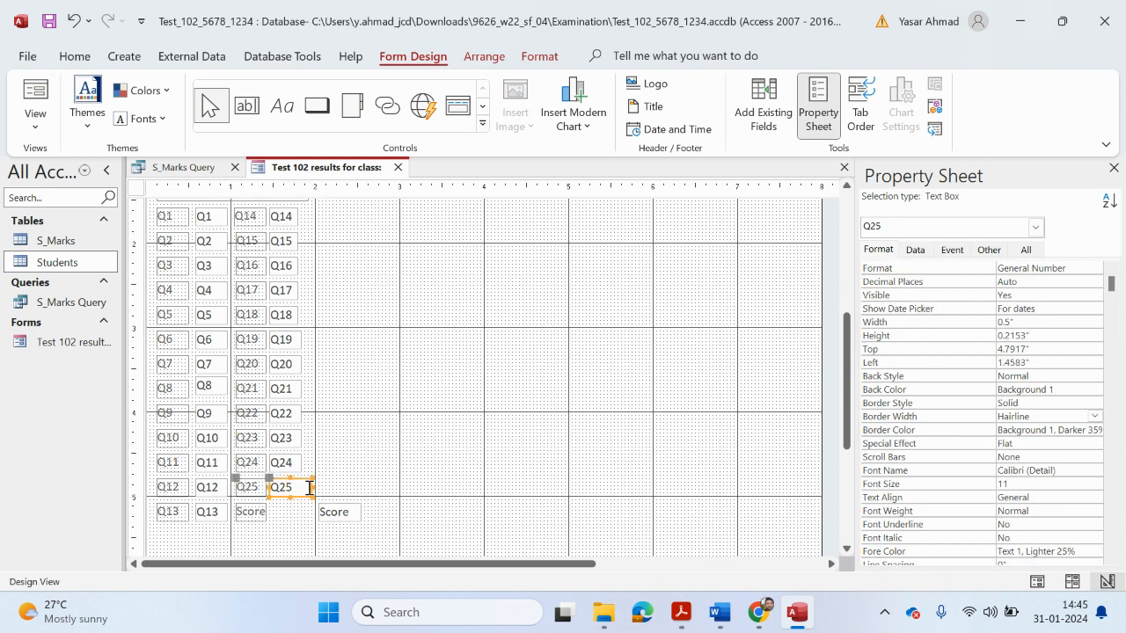
left_click(329, 511)
left_click_drag(316, 506, 268, 507)
left_click(303, 511)
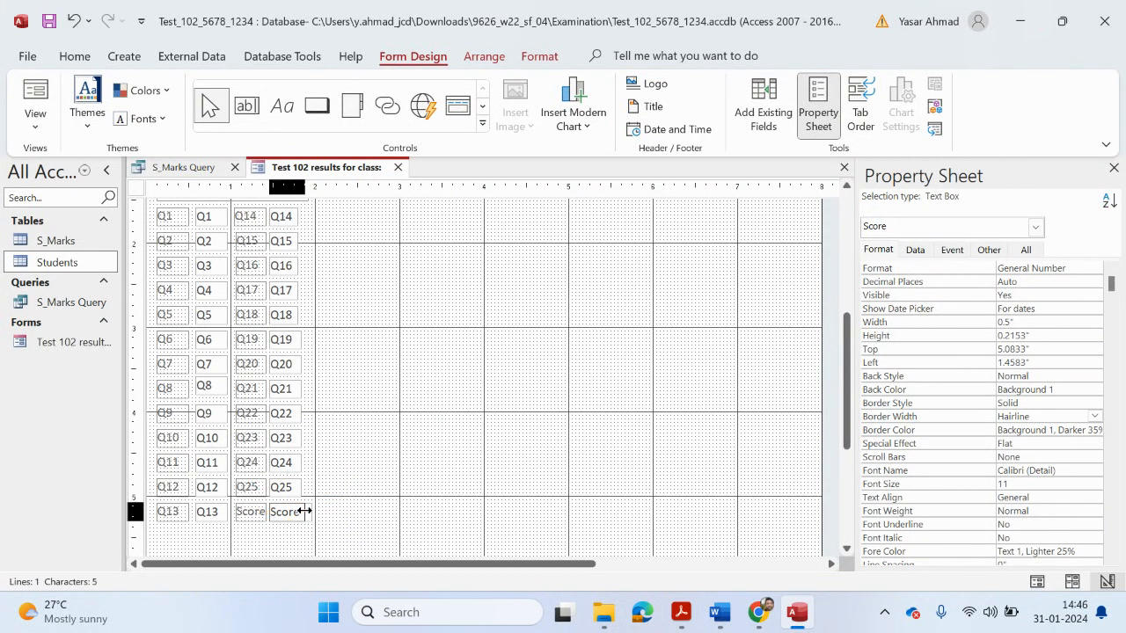
left_click(302, 511)
left_click(366, 467)
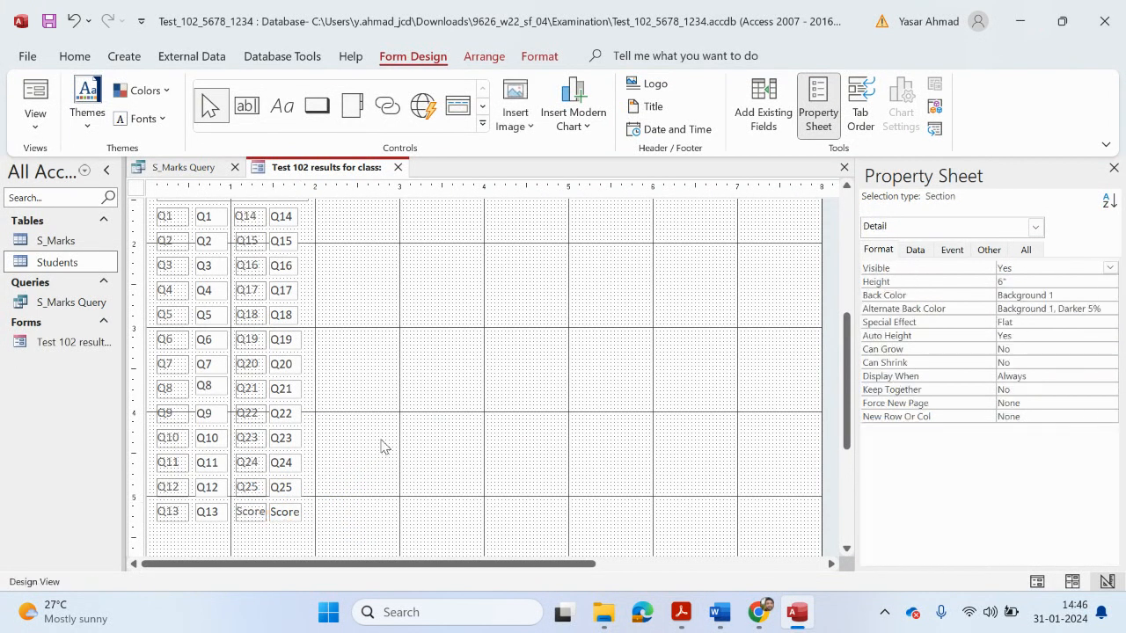
Step: Switch to the question paper PDF in Acrobat and examine the sample Student Results forms from the class heading to the Score field
scroll(381, 446, "up", 5)
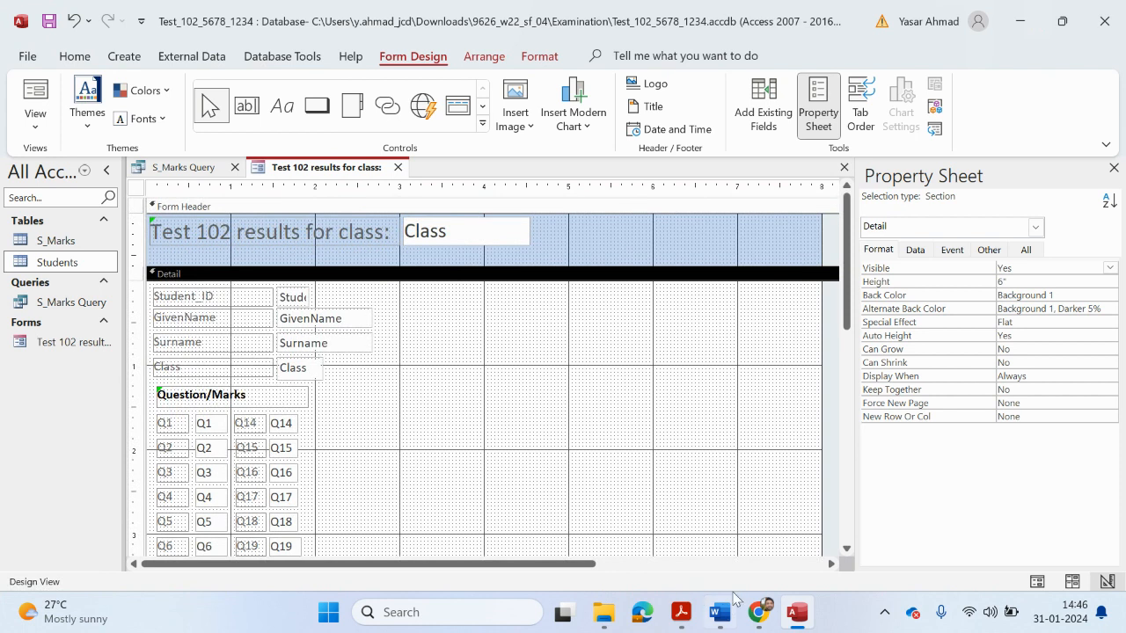
left_click(680, 612)
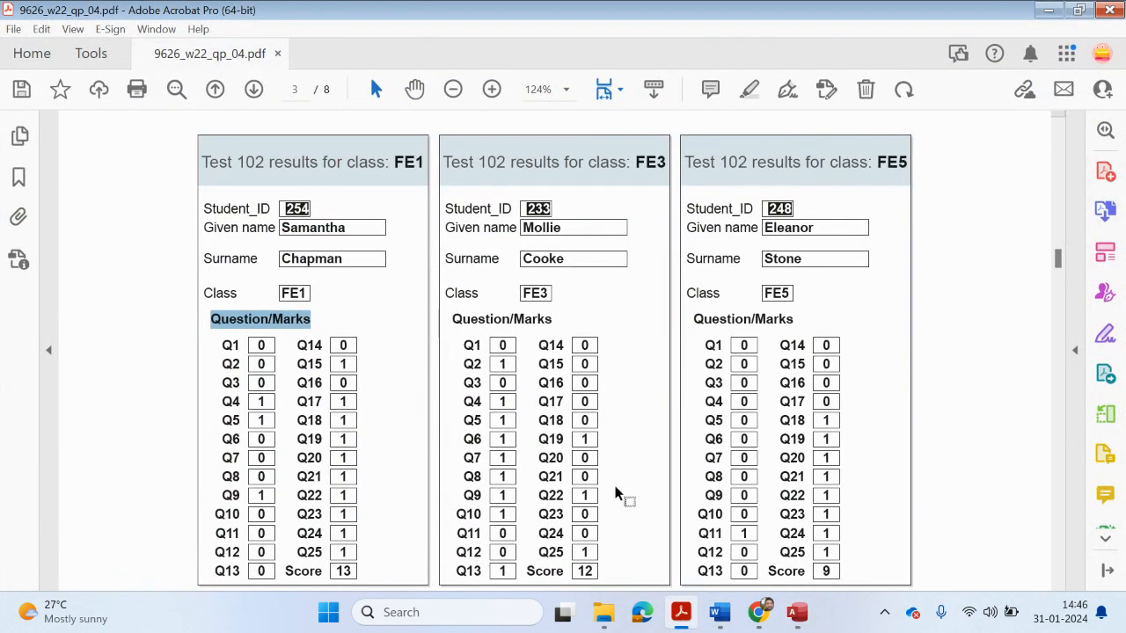
left_click_drag(635, 161, 662, 161)
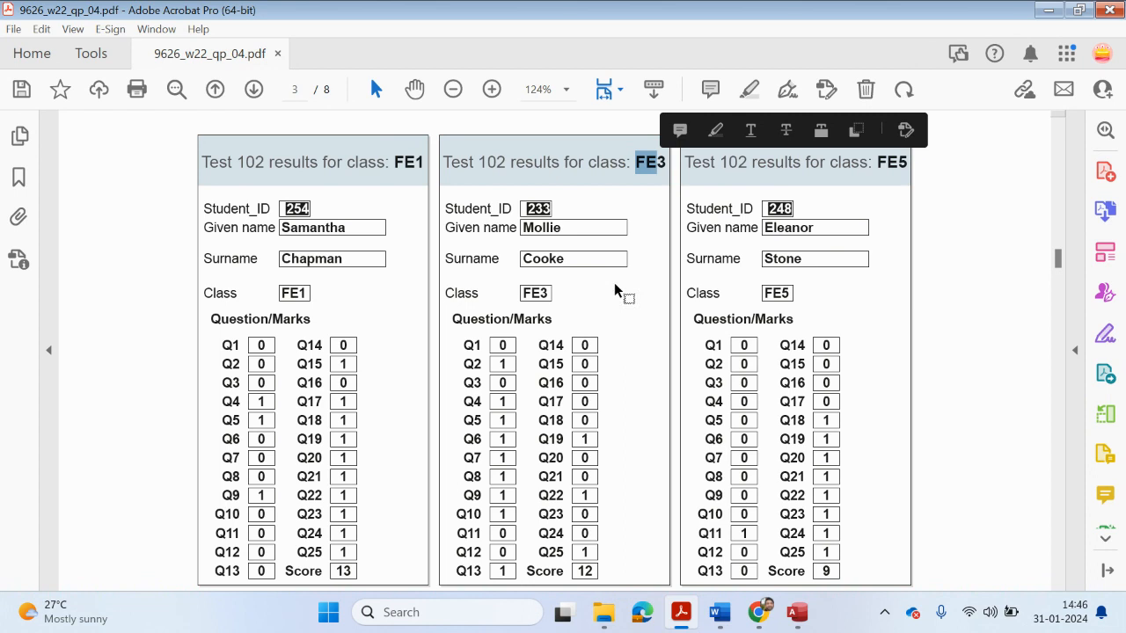
scroll(615, 291, "up", 4)
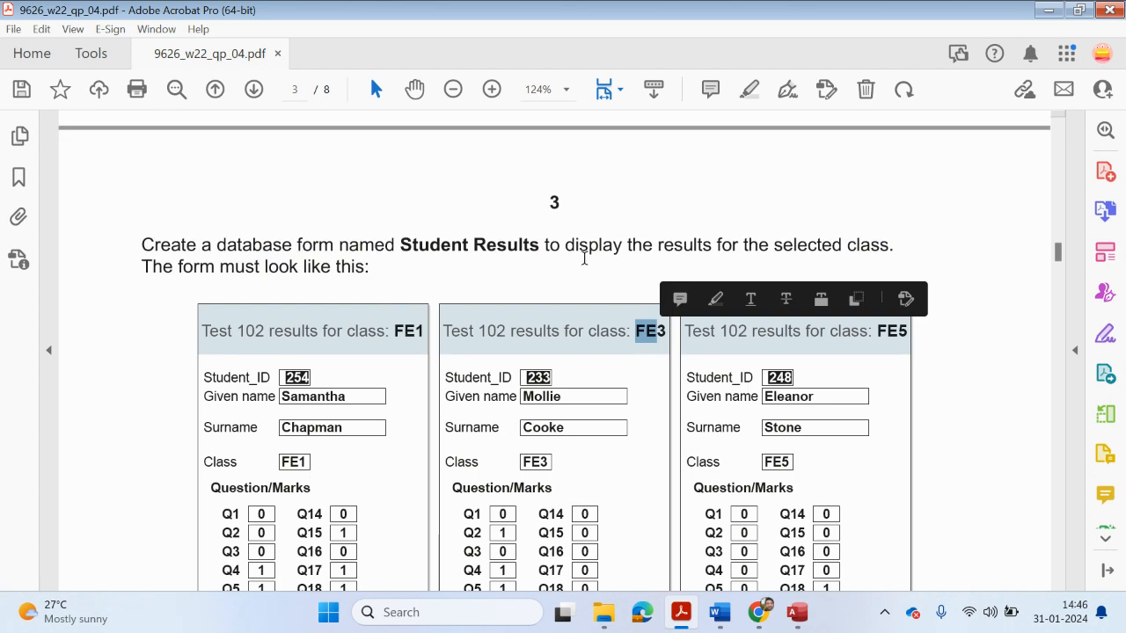
left_click(557, 335)
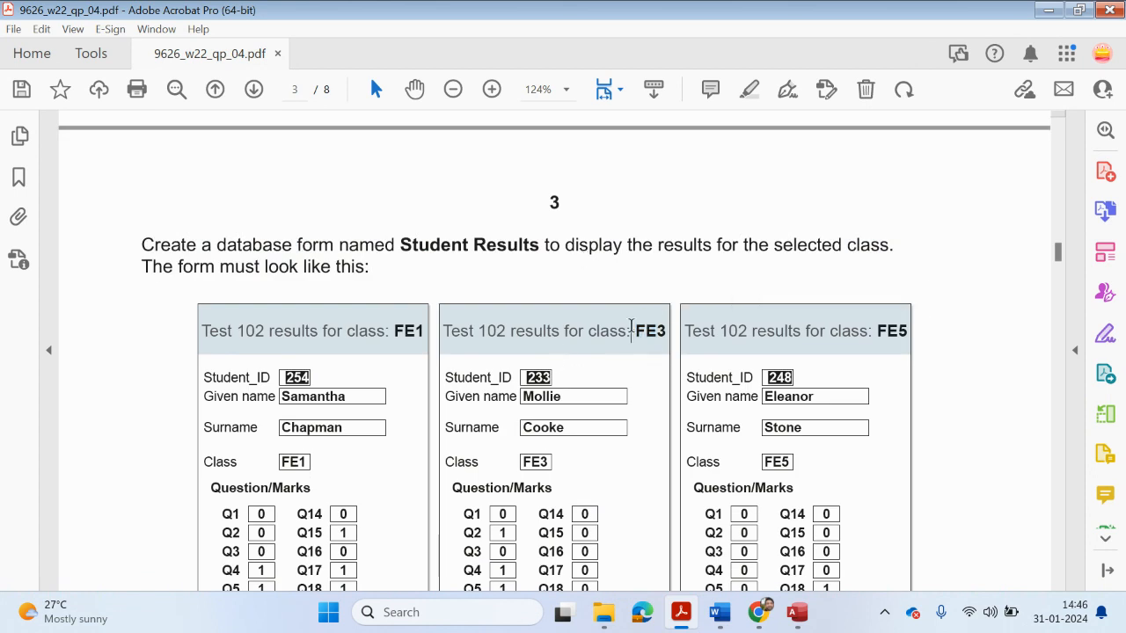
left_click_drag(631, 327, 673, 328)
scroll(514, 466, "down", 1)
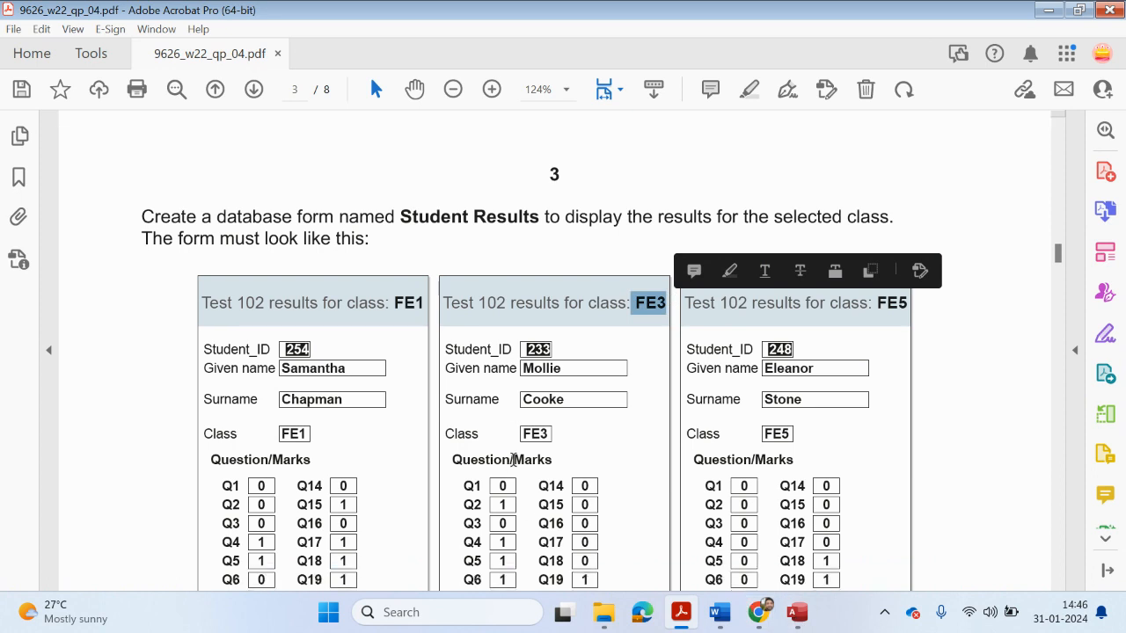
scroll(510, 387, "down", 5)
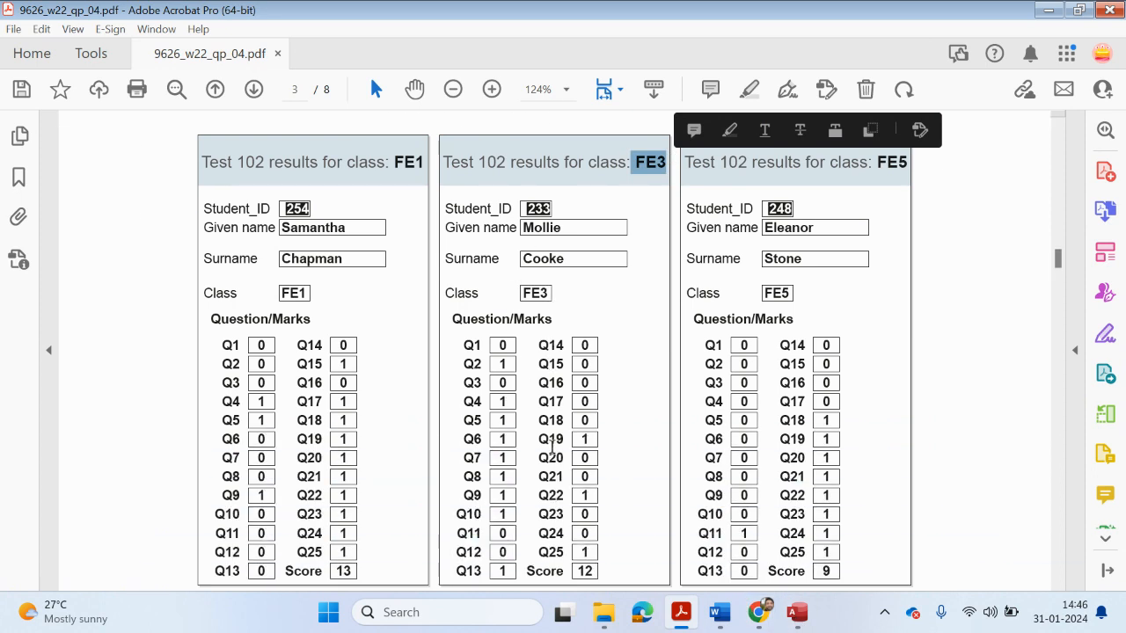
scroll(552, 447, "down", 1)
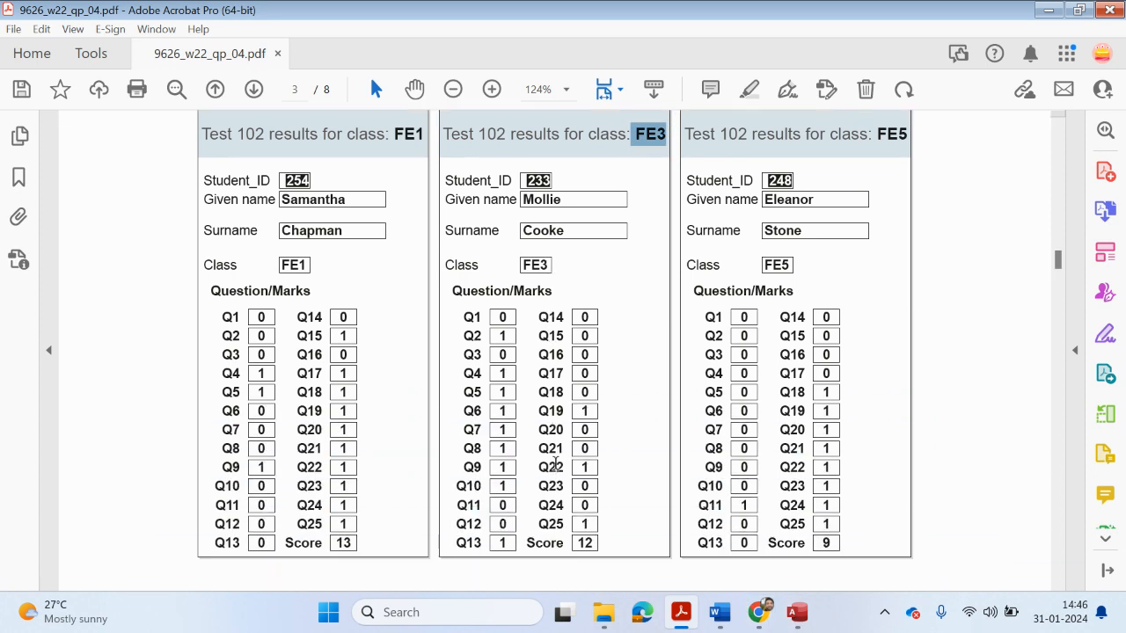
Step: Switch back to Access and make all the Q1 to Score labels and text boxes bold
left_click(794, 614)
scroll(519, 513, "down", 5)
left_click_drag(337, 501, 164, 297)
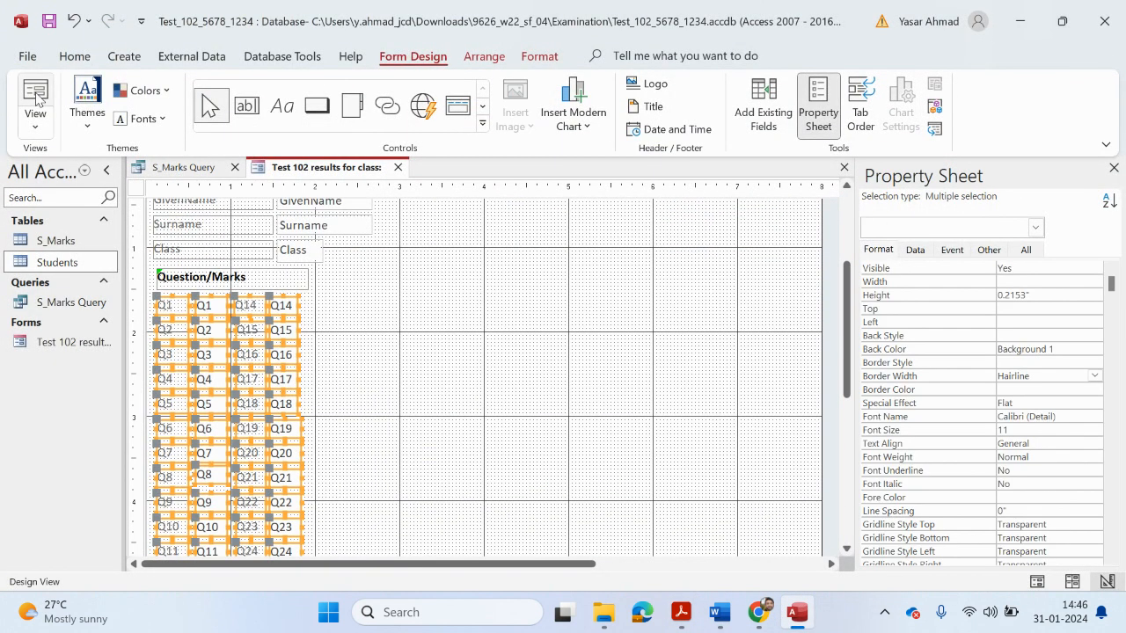
left_click(74, 55)
left_click(765, 118)
left_click(604, 334)
Step: Make the Student_ID, GivenName, Surname and Class text boxes bold, along with the Class text box in the form header
scroll(603, 334, "up", 3)
left_click_drag(403, 390, 275, 278)
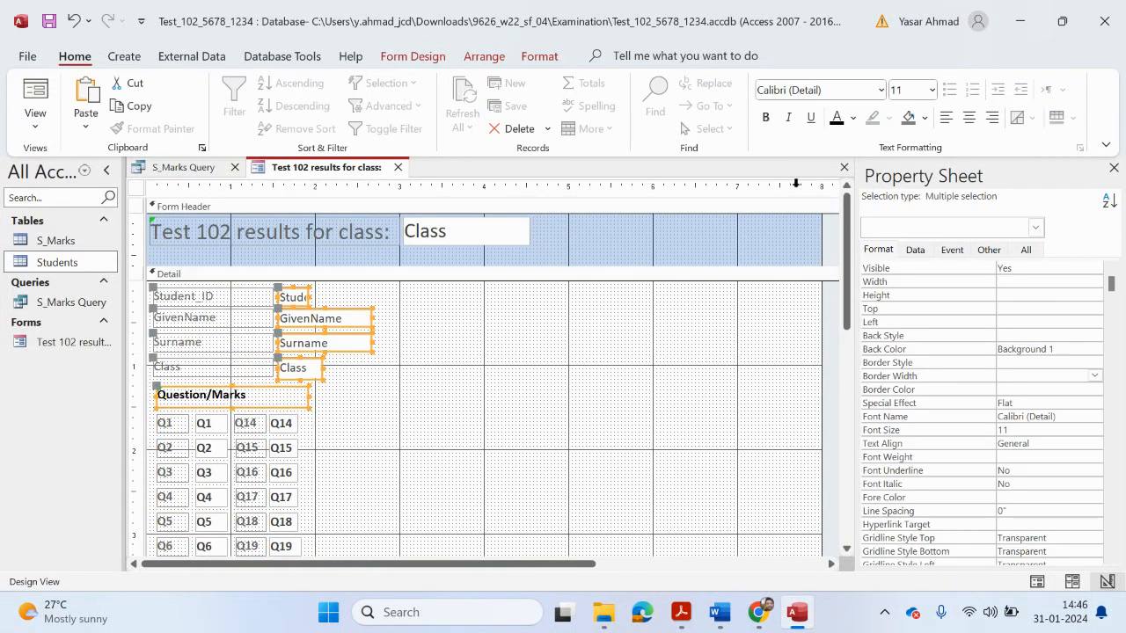
left_click(765, 117)
left_click(765, 117)
left_click(475, 234)
left_click(763, 115)
left_click(639, 388)
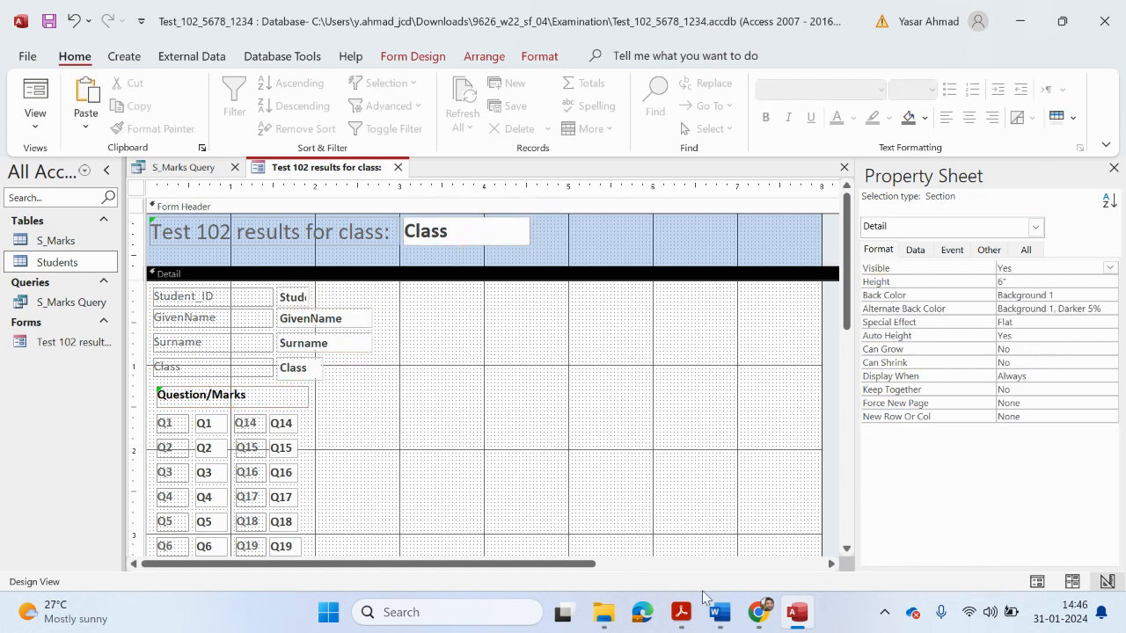
Step: Switch to the question paper PDF in Acrobat and examine the sample forms showing PASS, Resit Test and Retake Course
left_click(680, 614)
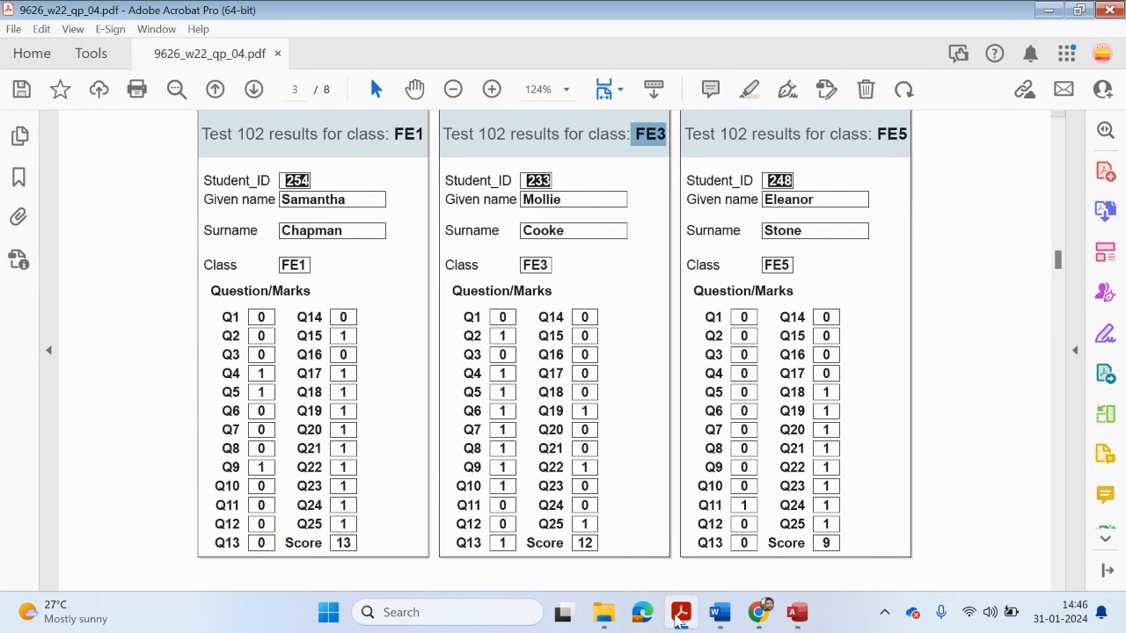
left_click(679, 615)
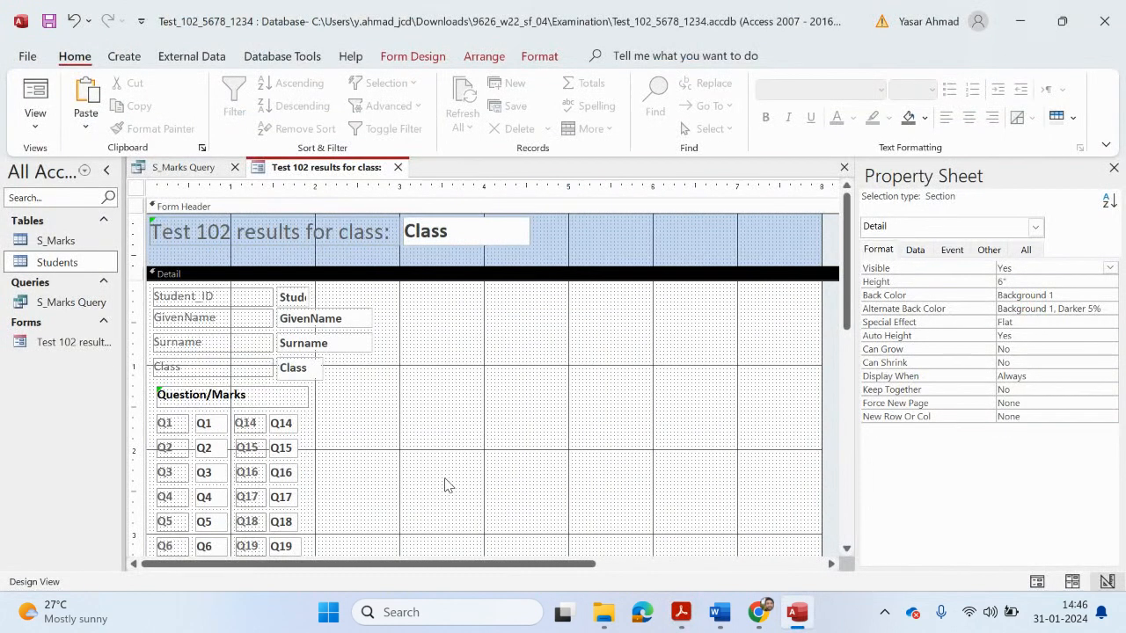
scroll(446, 483, "down", 3)
left_click(680, 613)
scroll(576, 439, "down", 4)
scroll(576, 439, "down", 5)
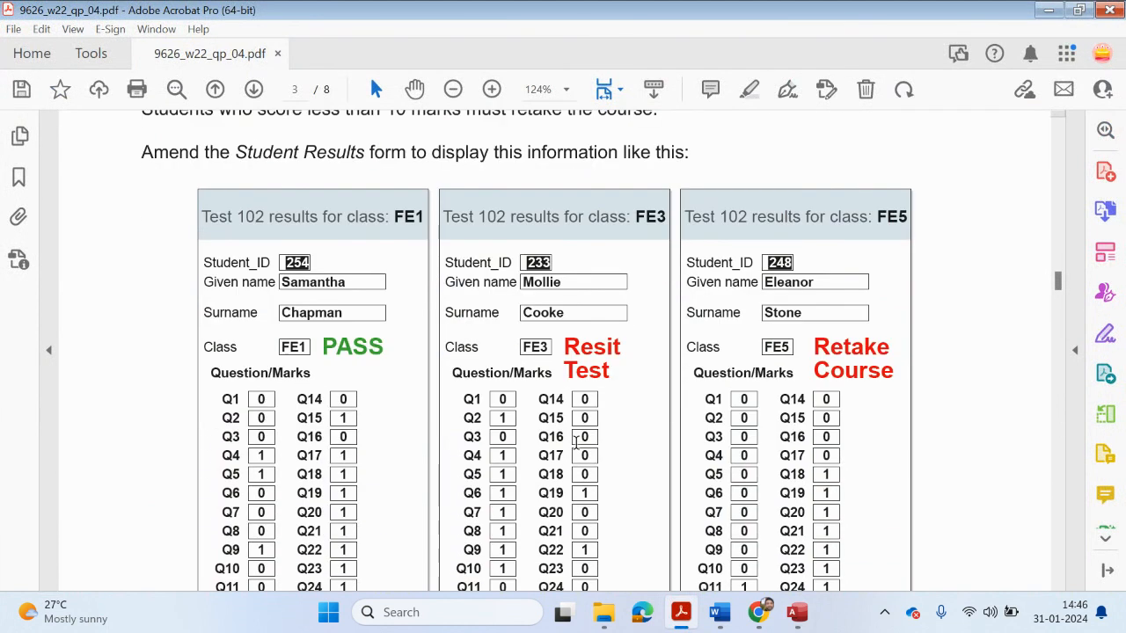
scroll(576, 442, "down", 3)
scroll(576, 442, "up", 4)
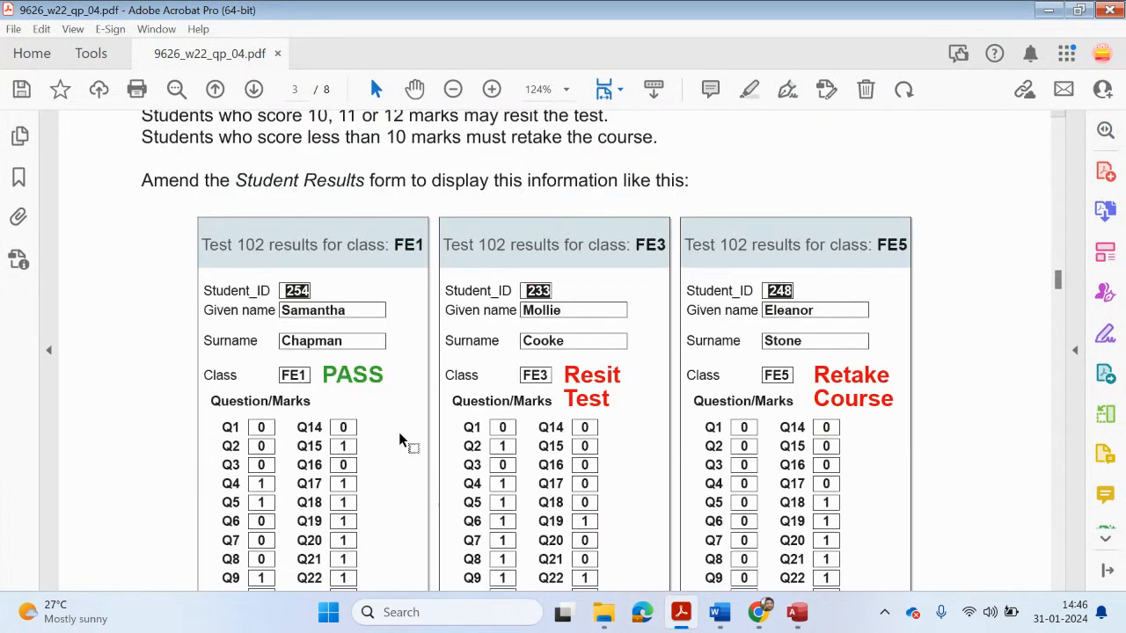
left_click_drag(323, 375, 384, 378)
left_click_drag(564, 374, 603, 397)
left_click_drag(810, 364, 892, 402)
scroll(714, 398, "up", 1)
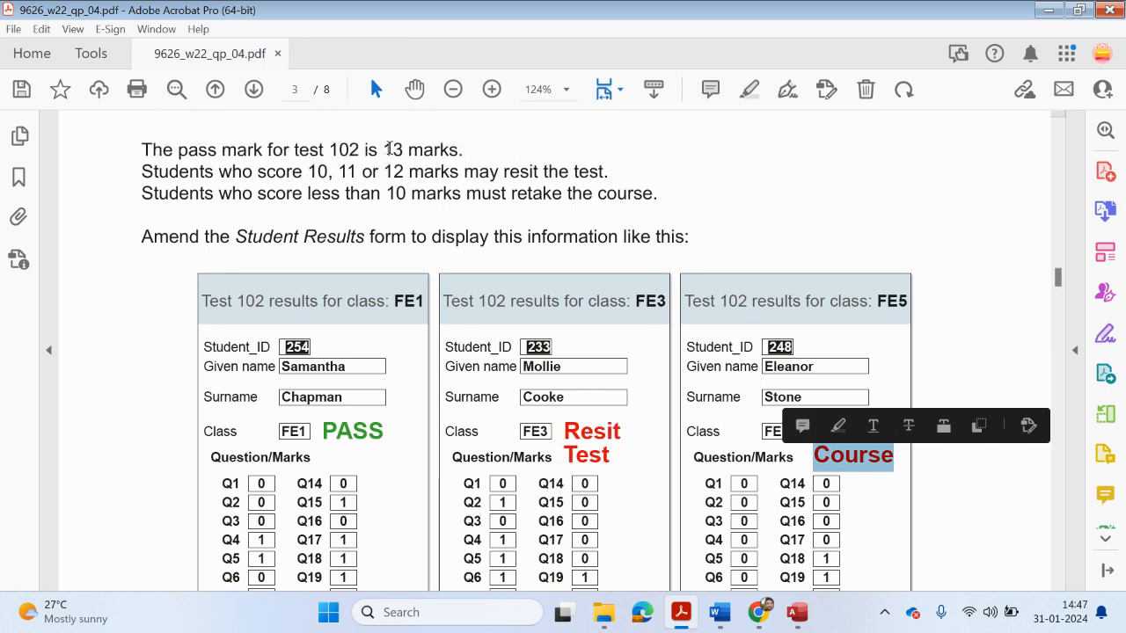
Step: Read the score rules above the sample forms for passing, resitting the test and retaking the course
left_click(397, 148)
left_click_drag(398, 147, 457, 149)
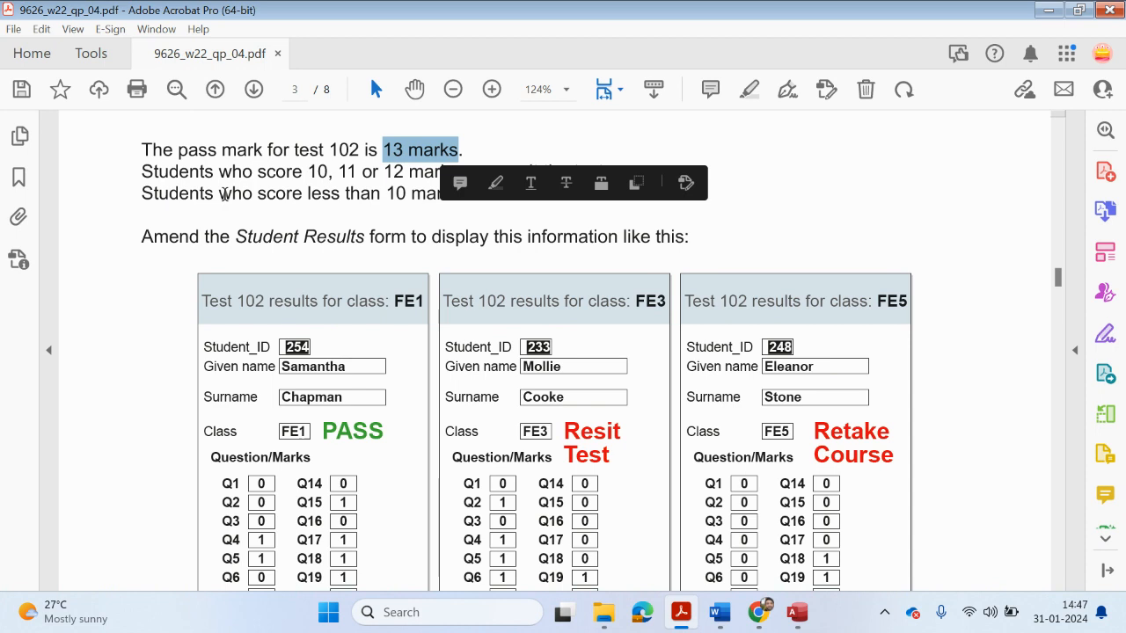
left_click_drag(308, 172, 605, 171)
left_click_drag(147, 195, 628, 195)
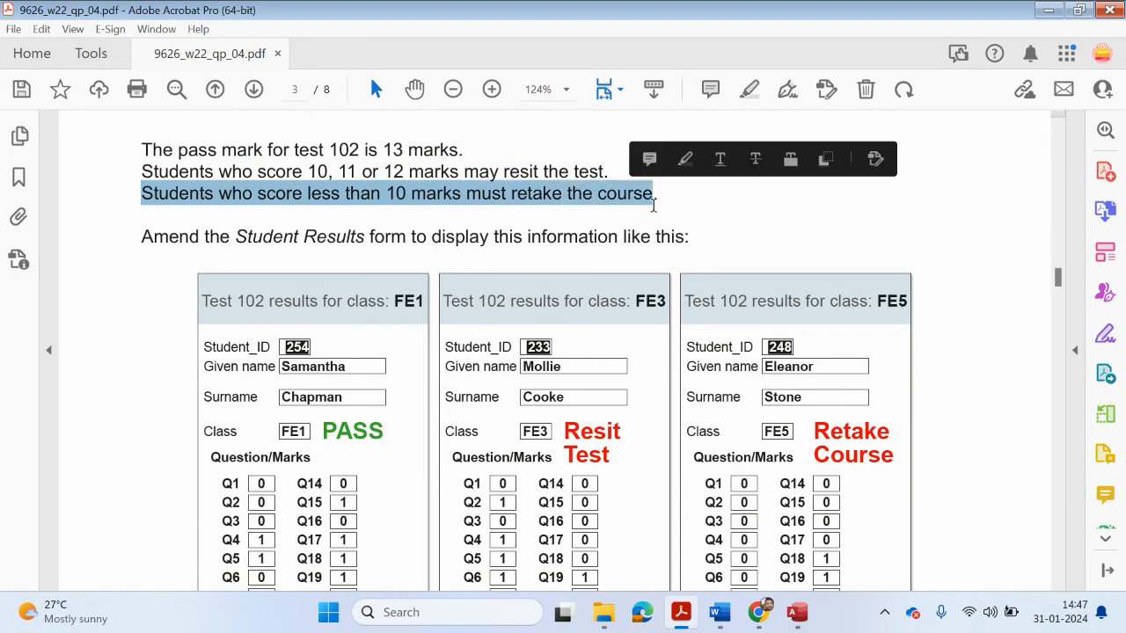
left_click(342, 219)
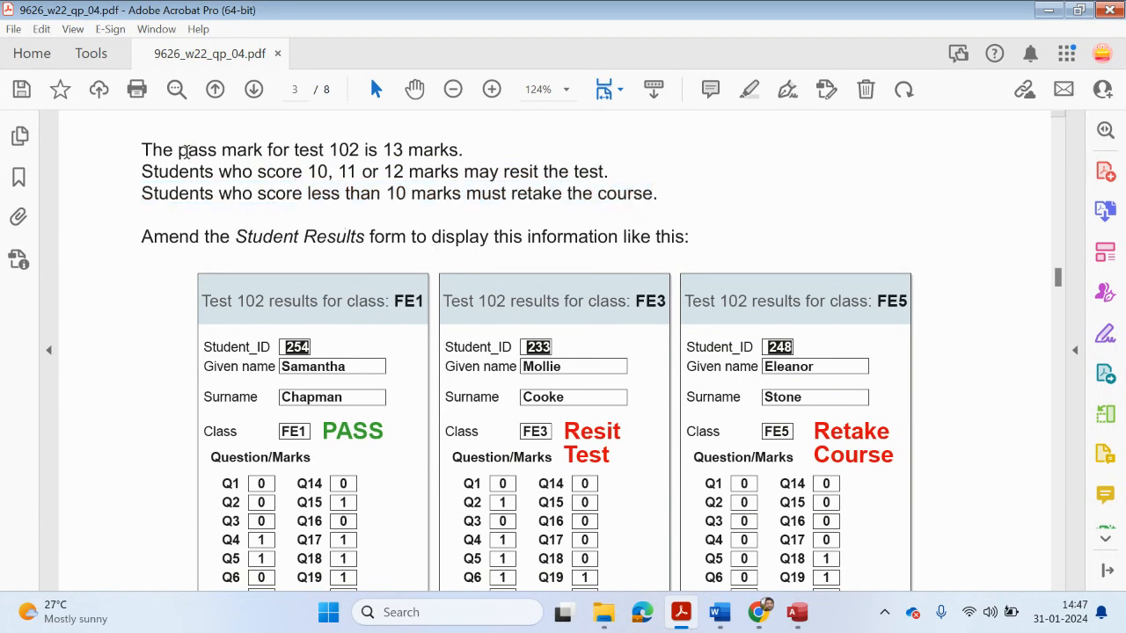
Step: Highlight "pass mark" and "13" in yellow in the first score rule
left_click_drag(180, 151, 263, 152)
left_click(748, 89)
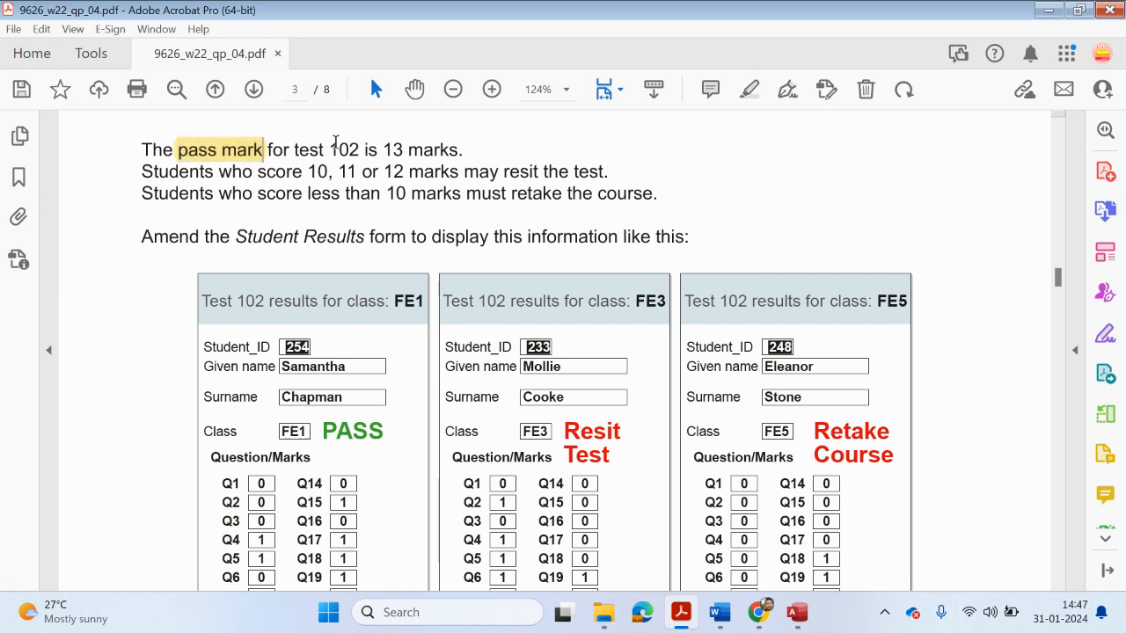
left_click_drag(382, 151, 407, 151)
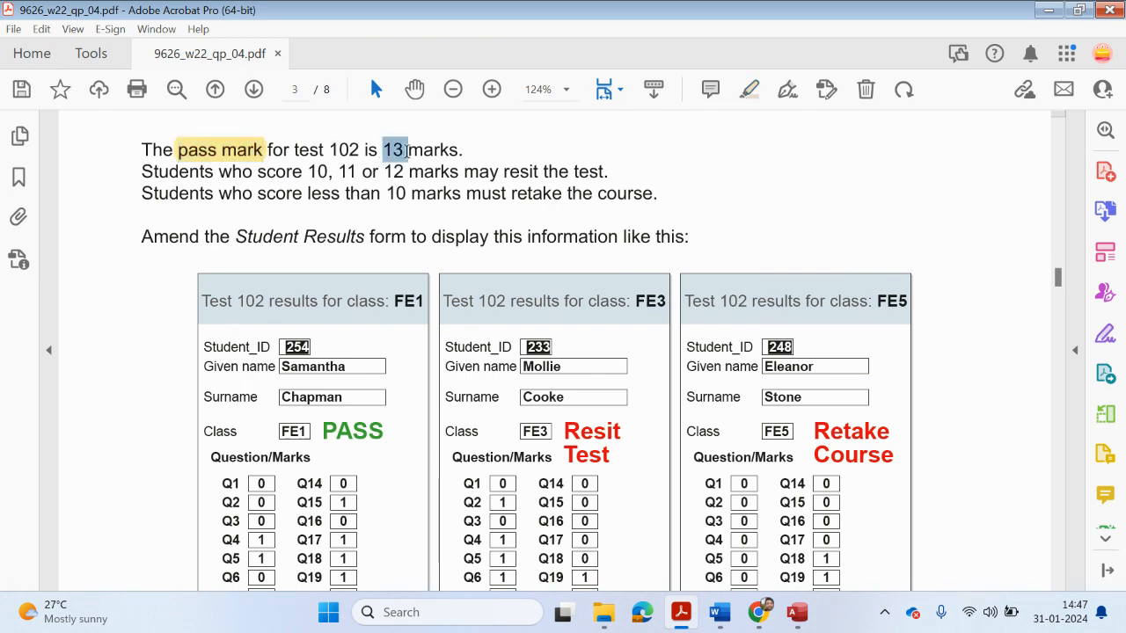
left_click(748, 92)
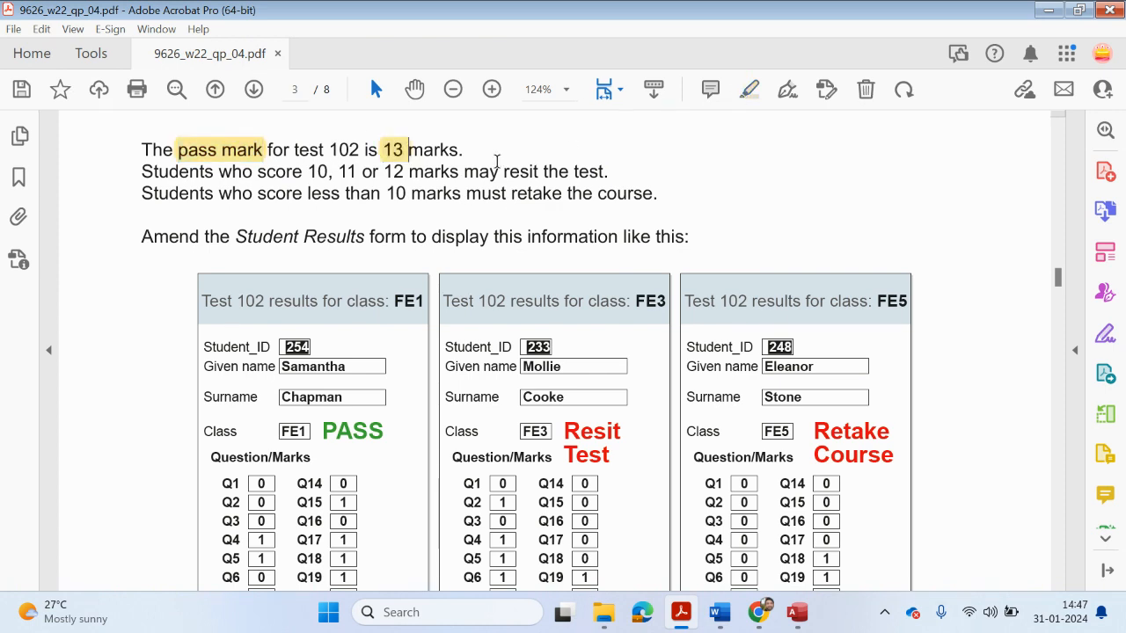
right_click(392, 154)
left_click(313, 192)
Step: Highlight "10, 11 or 12" and "resit the test" in light blue in the second score rule
left_click_drag(308, 173, 405, 173)
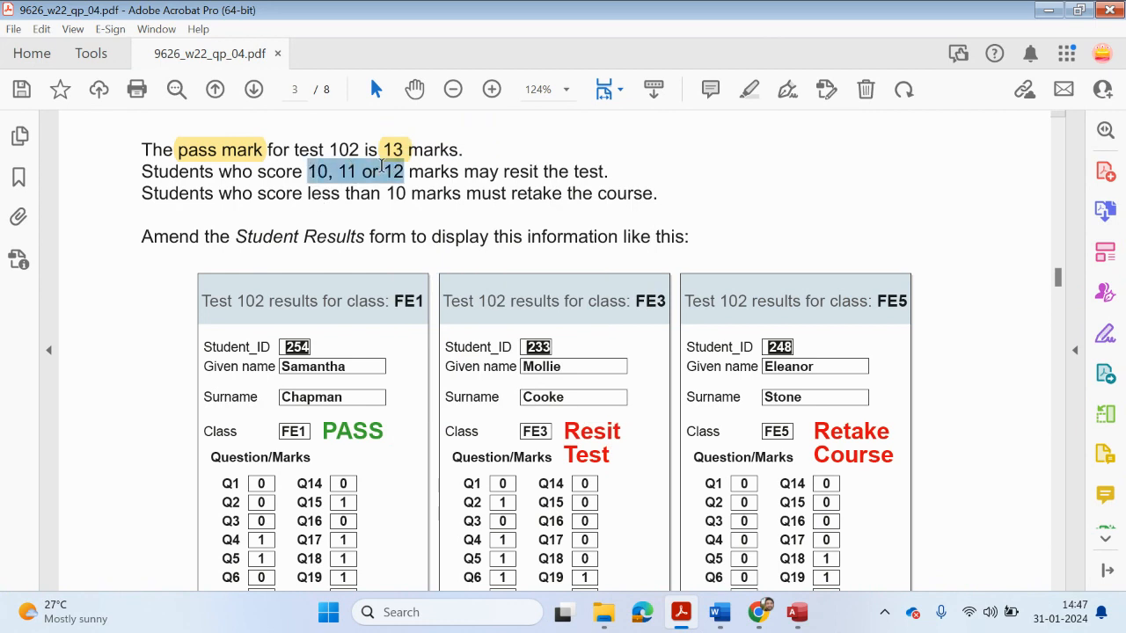
left_click(747, 92)
right_click(359, 180)
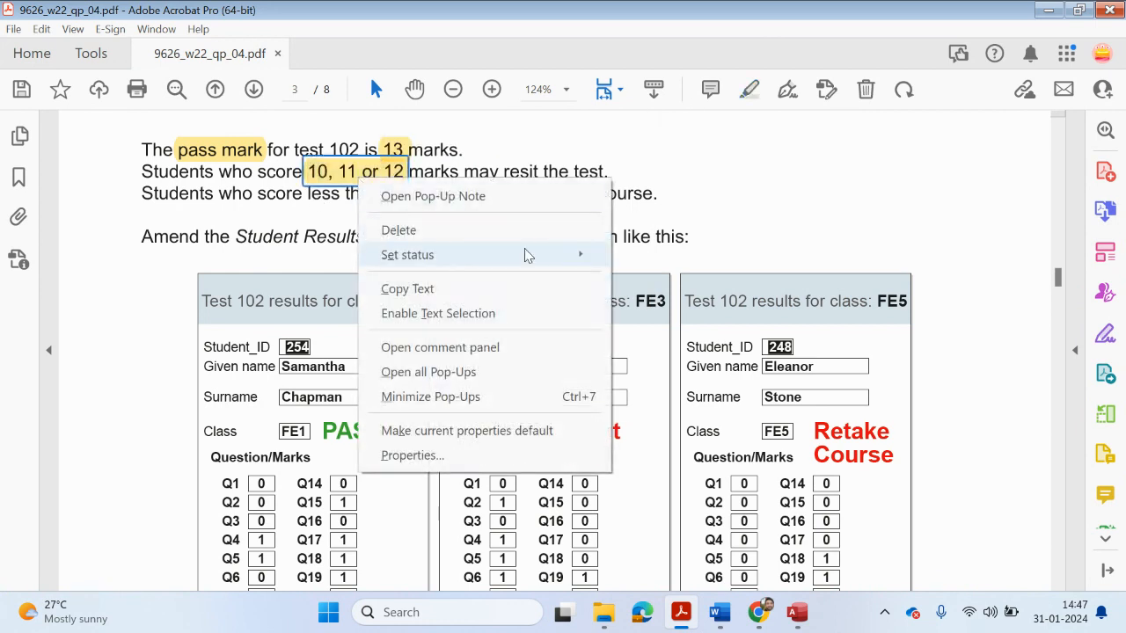
left_click(380, 169)
left_click(406, 136)
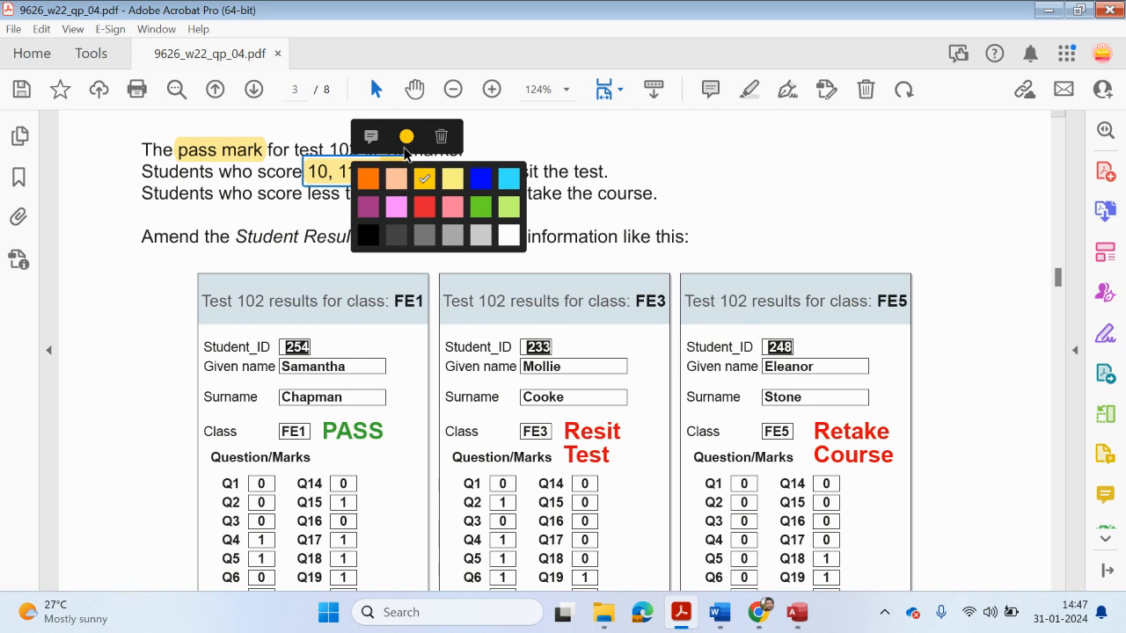
left_click(506, 178)
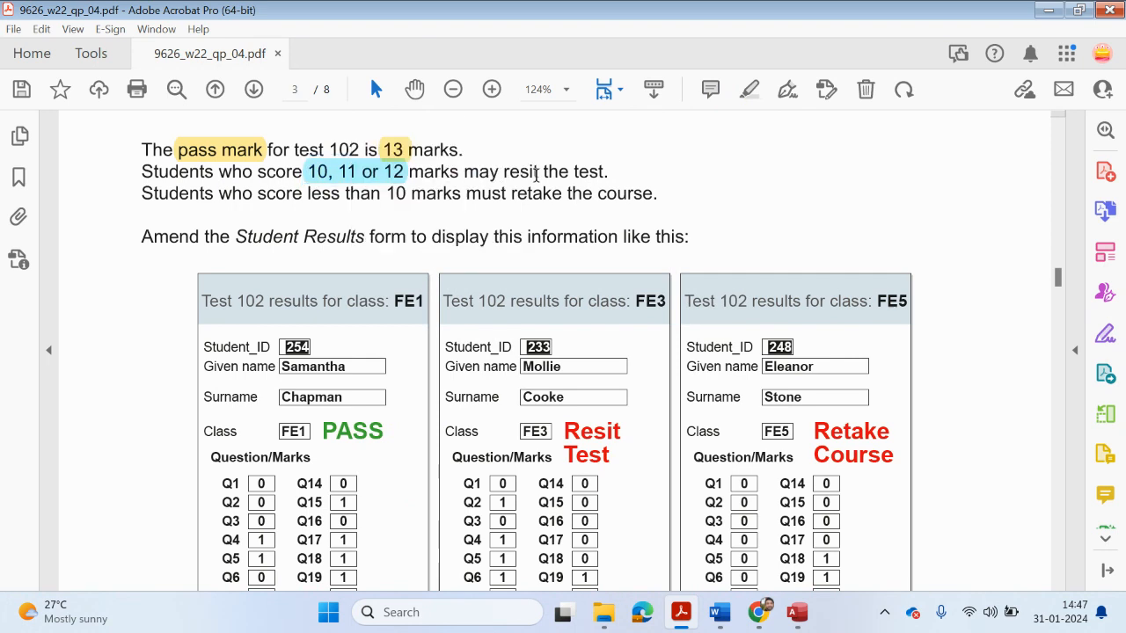
left_click_drag(505, 172, 601, 170)
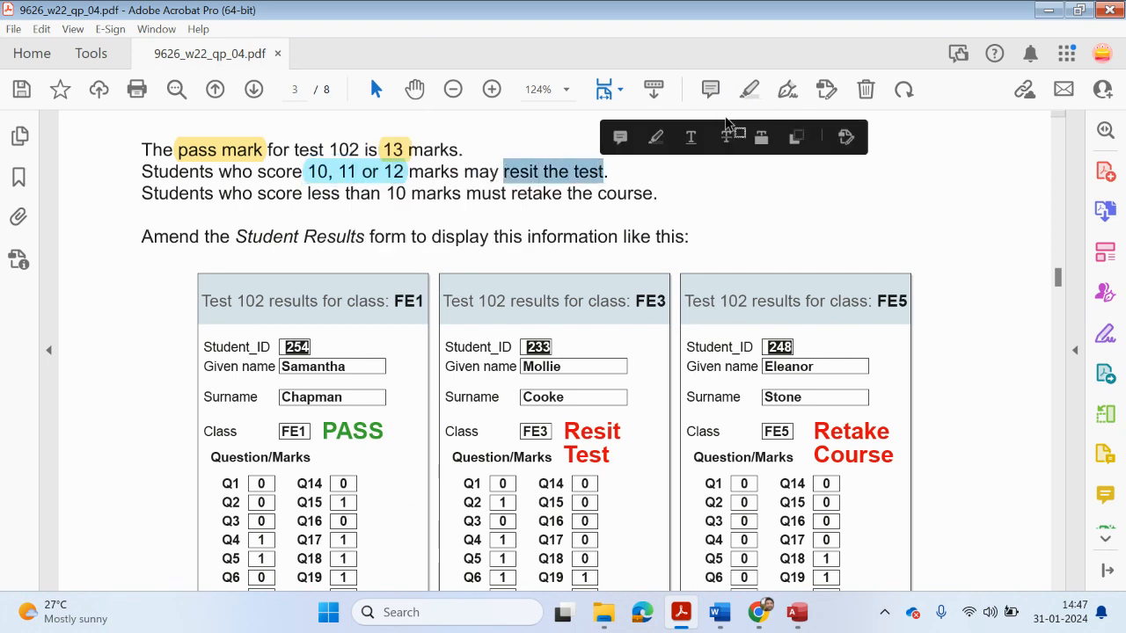
left_click(749, 92)
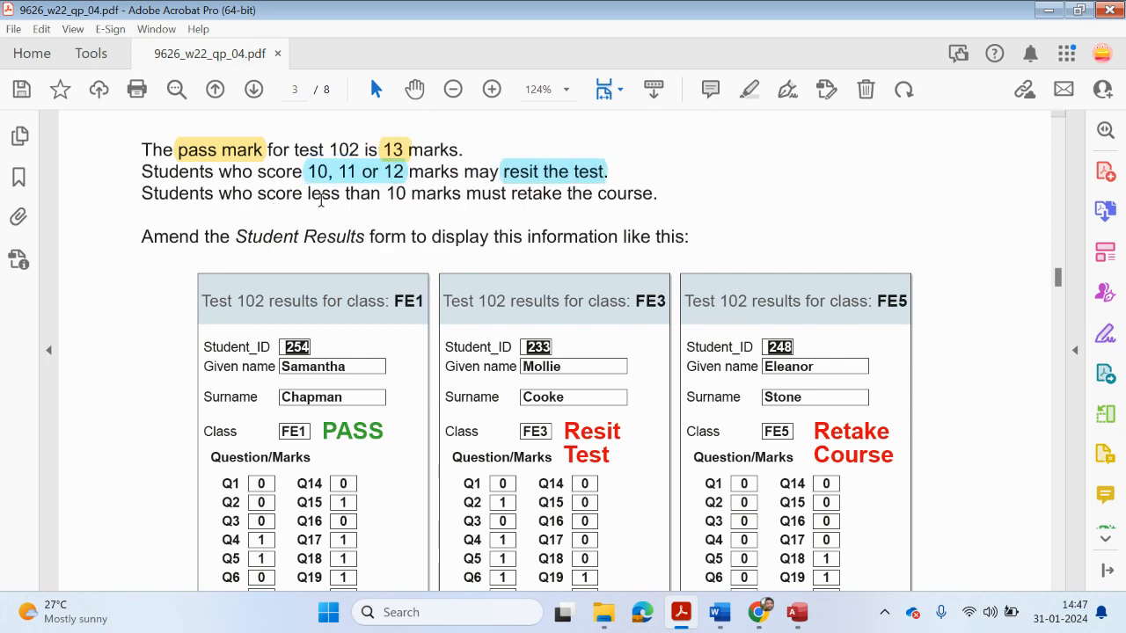
Step: Highlight "less than 10 marks" and "retake the course" in light green in the third score rule
left_click_drag(306, 192, 412, 190)
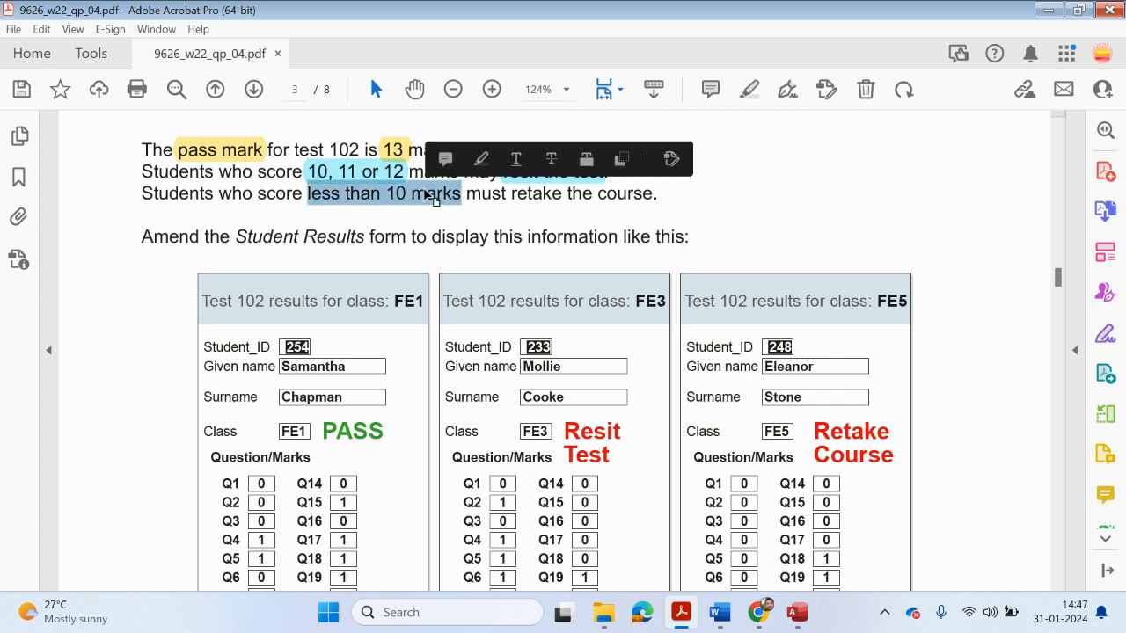
left_click(749, 95)
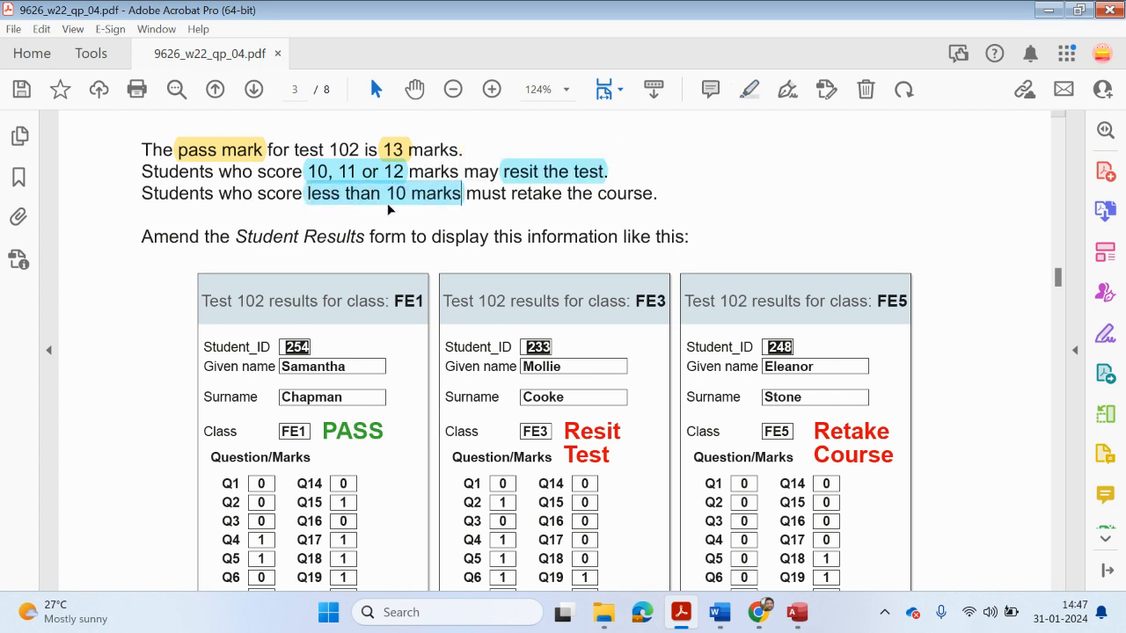
right_click(383, 195)
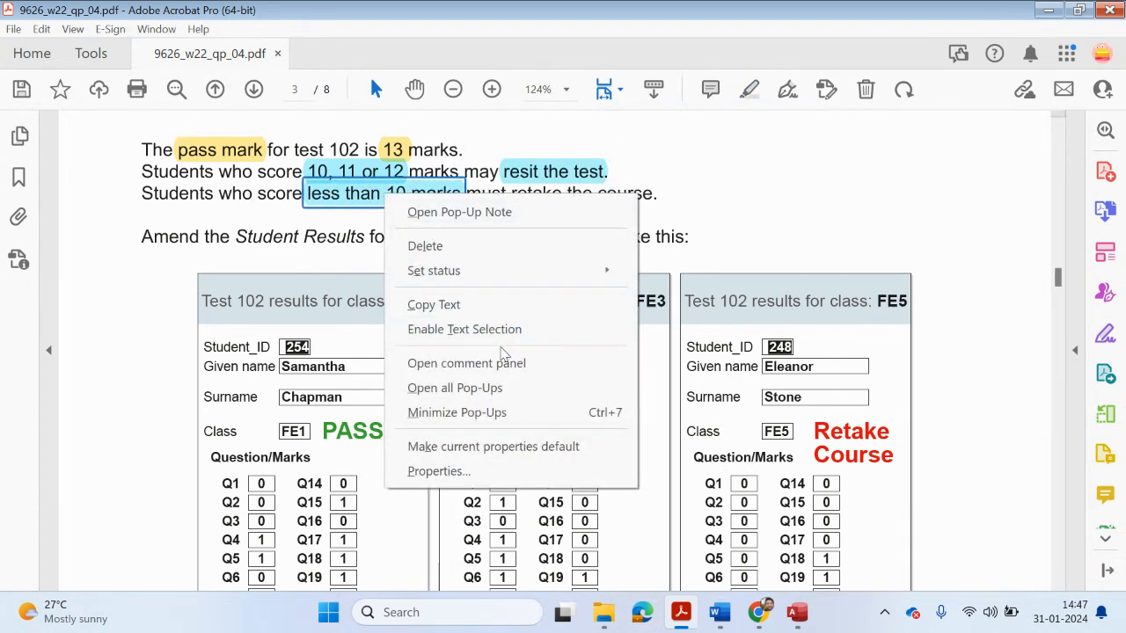
left_click(365, 206)
left_click(418, 165)
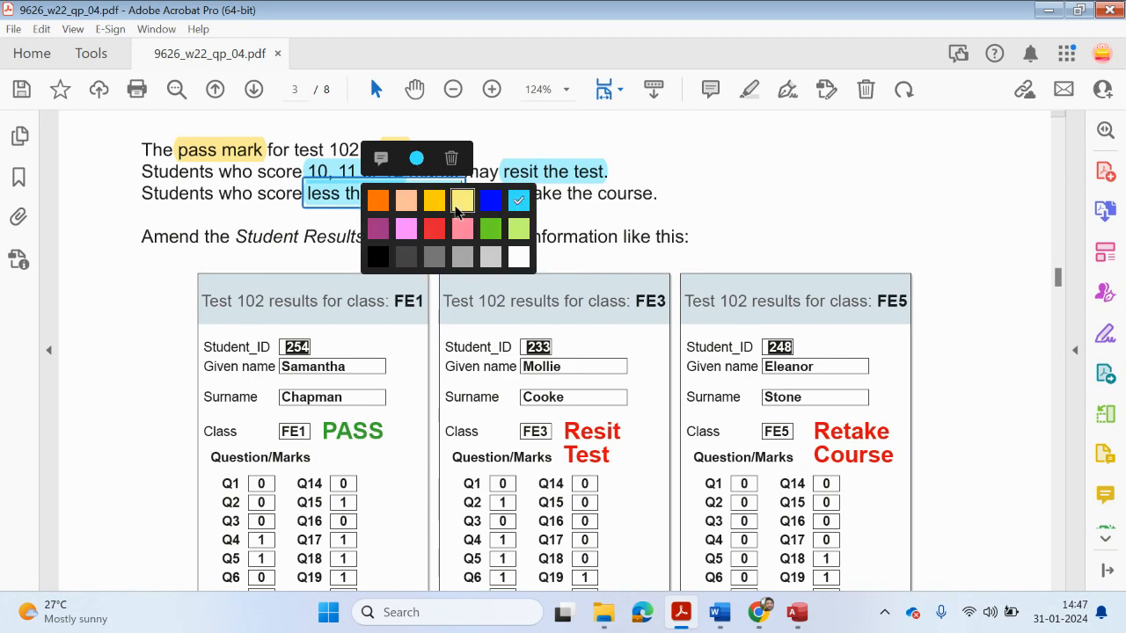
left_click(519, 229)
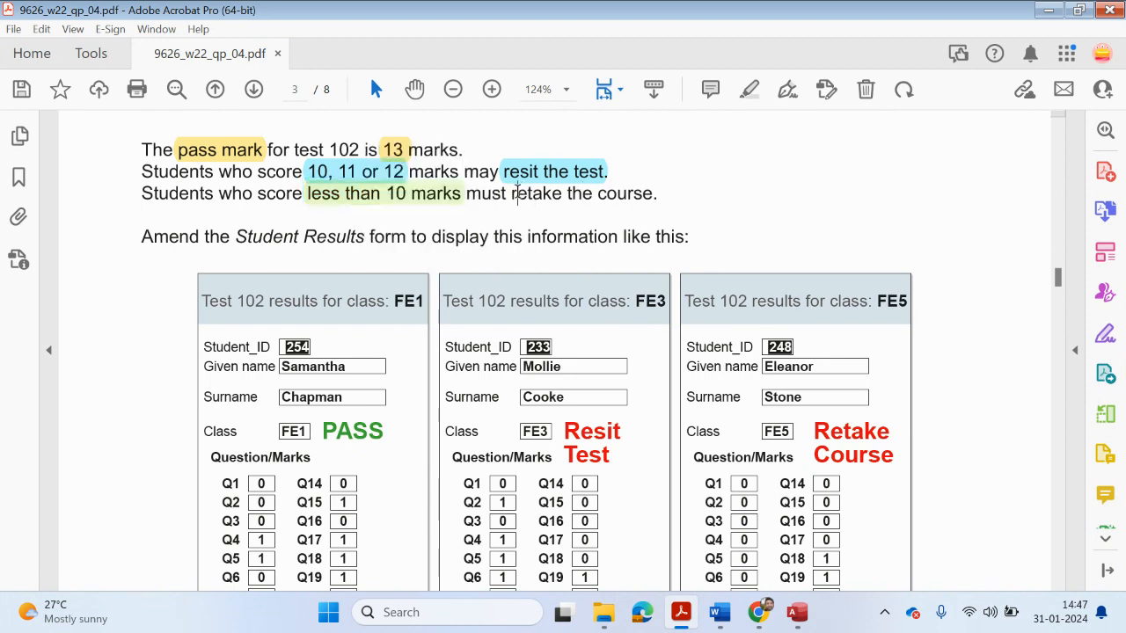
left_click_drag(511, 193, 658, 193)
left_click(749, 90)
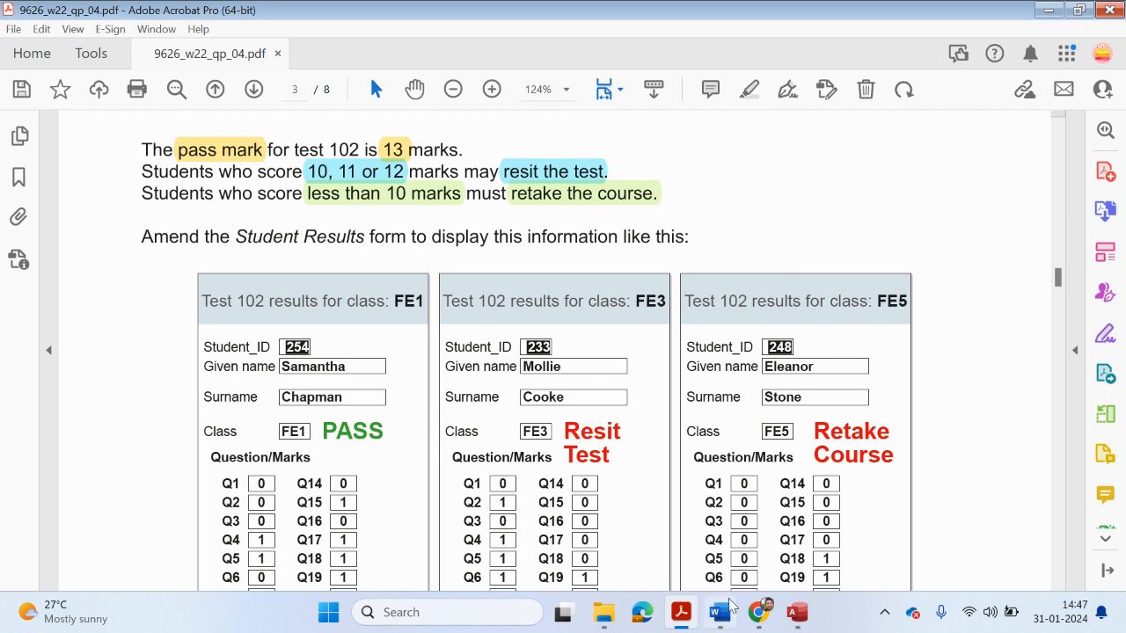
Step: Switch back to Access and shift the whole block of Q1 to Score labels and text boxes right and slightly down beneath Question/Marks
left_click(808, 628)
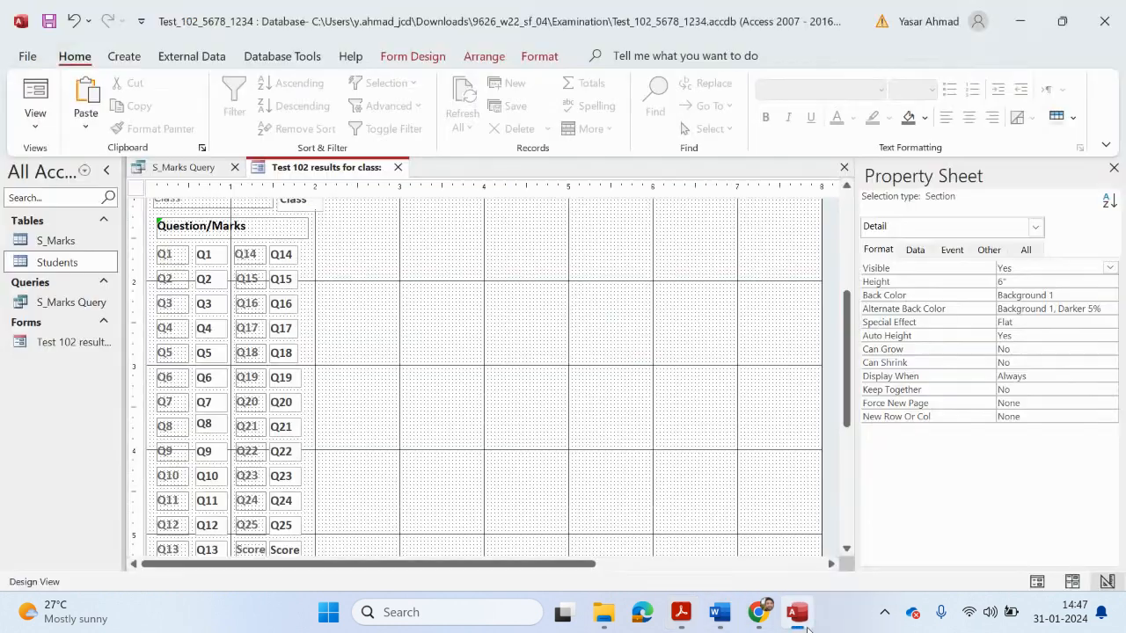
scroll(540, 398, "up", 3)
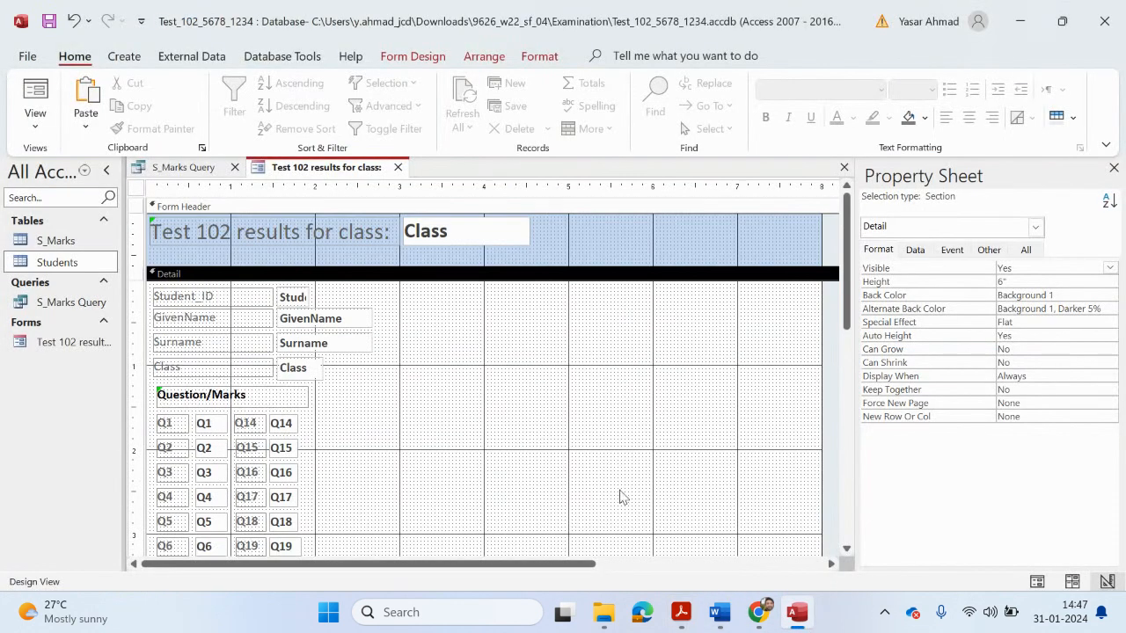
left_click(685, 616)
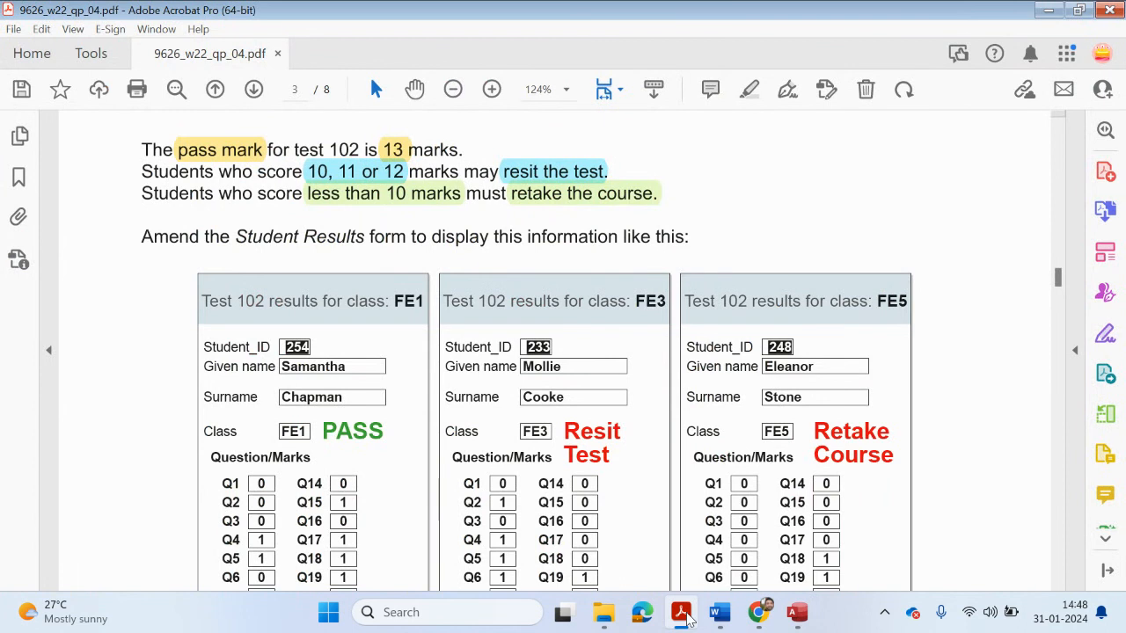
left_click(684, 616)
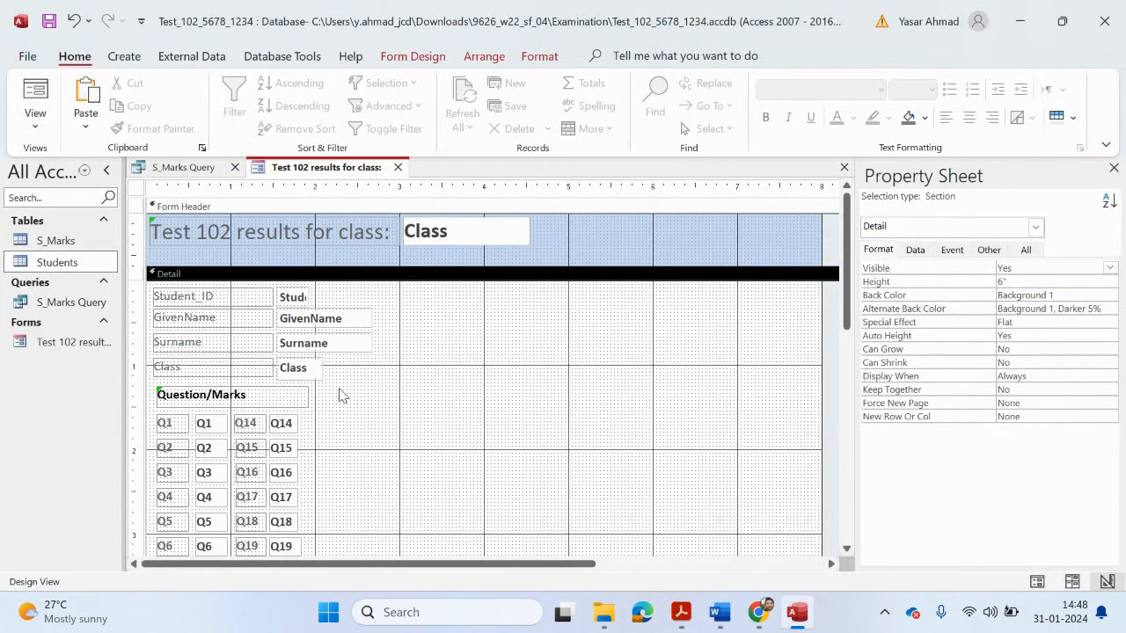
left_click(681, 616)
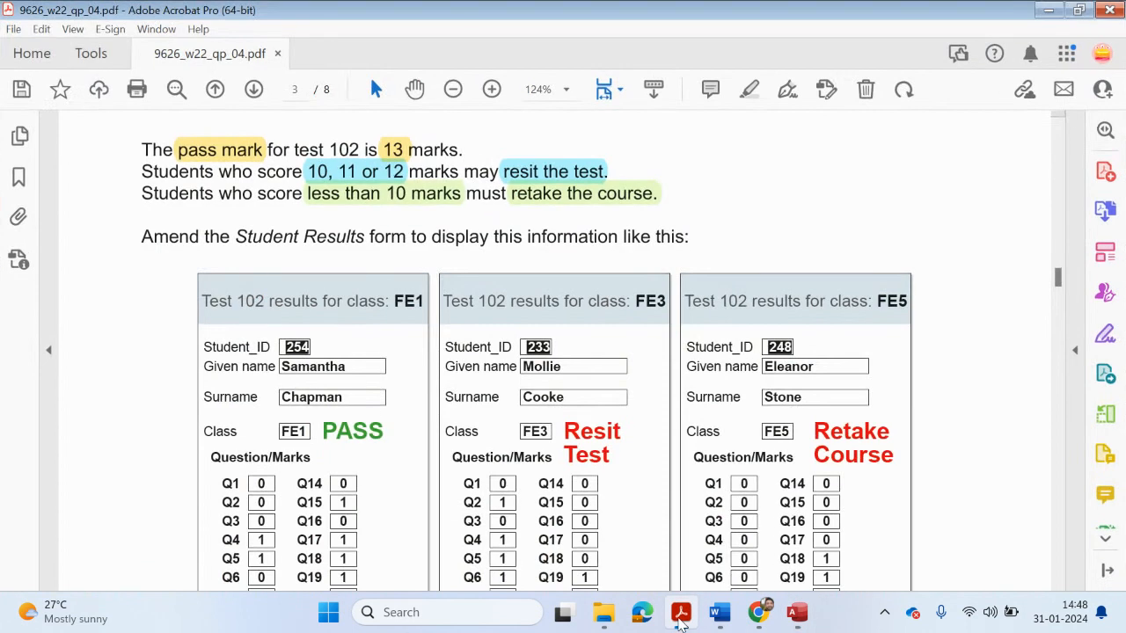
left_click(681, 615)
scroll(372, 437, "down", 6)
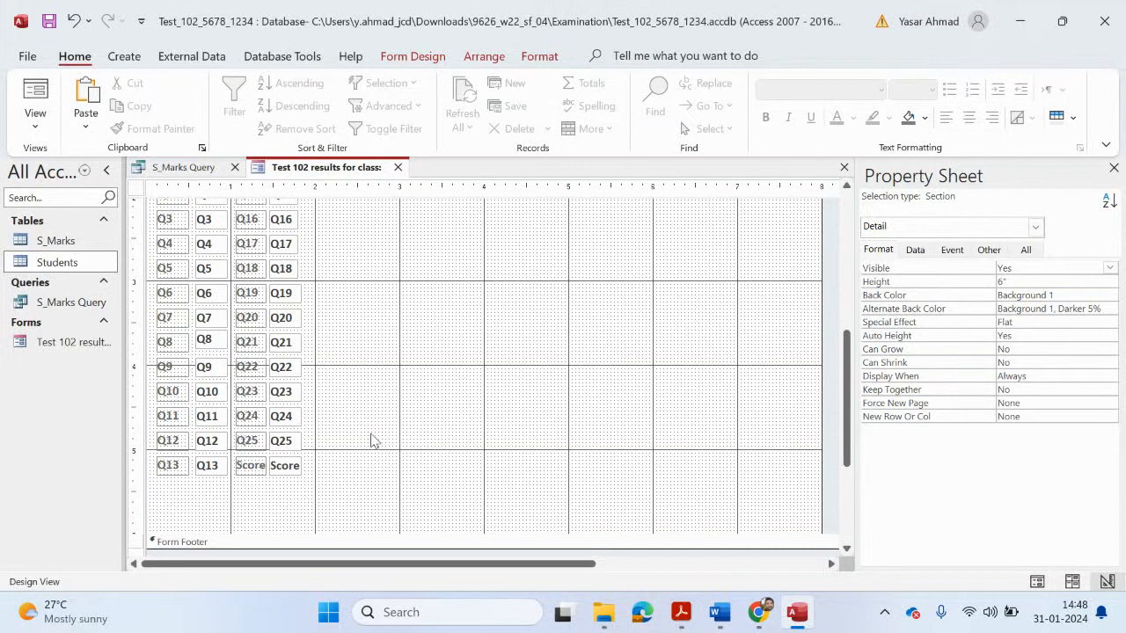
scroll(369, 458, "up", 3)
scroll(361, 483, "down", 2)
left_click_drag(357, 507, 199, 261)
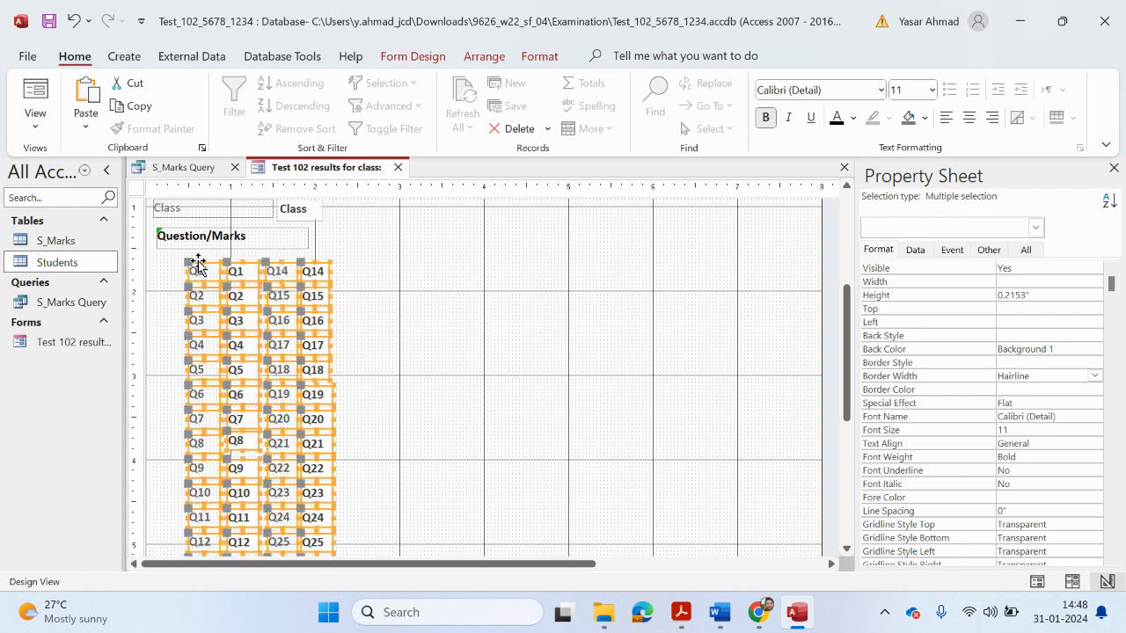
left_click(409, 307)
scroll(455, 299, "up", 3)
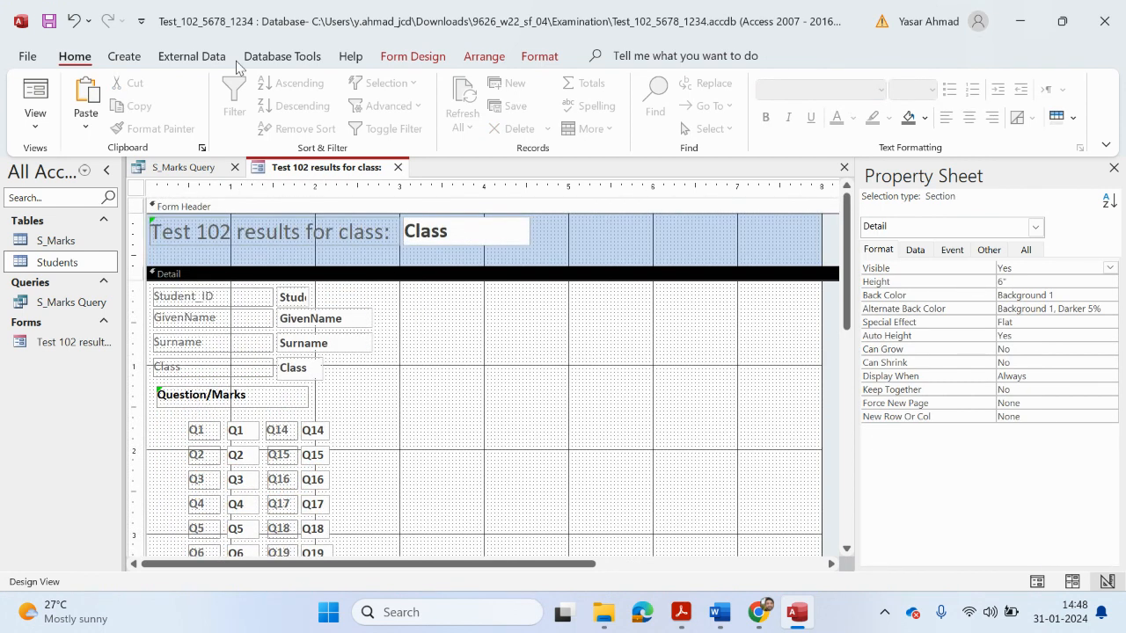
Step: Draw an unbound text box about 3.2 by 0.4 inches in the Detail section, beside the Question/Marks label
left_click(413, 56)
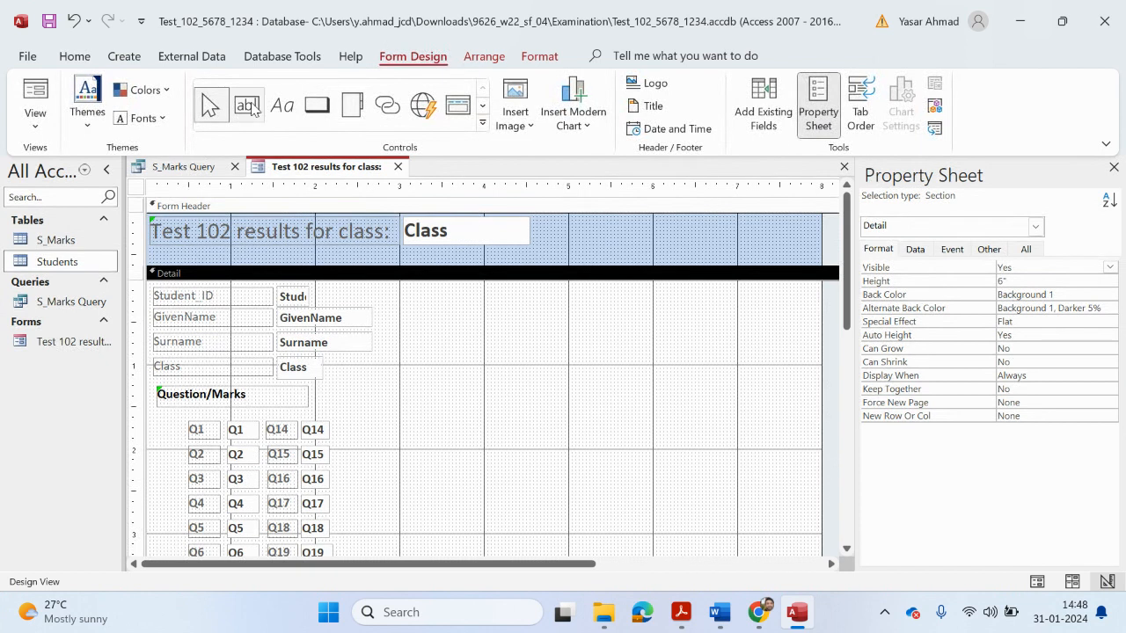
left_click(249, 106)
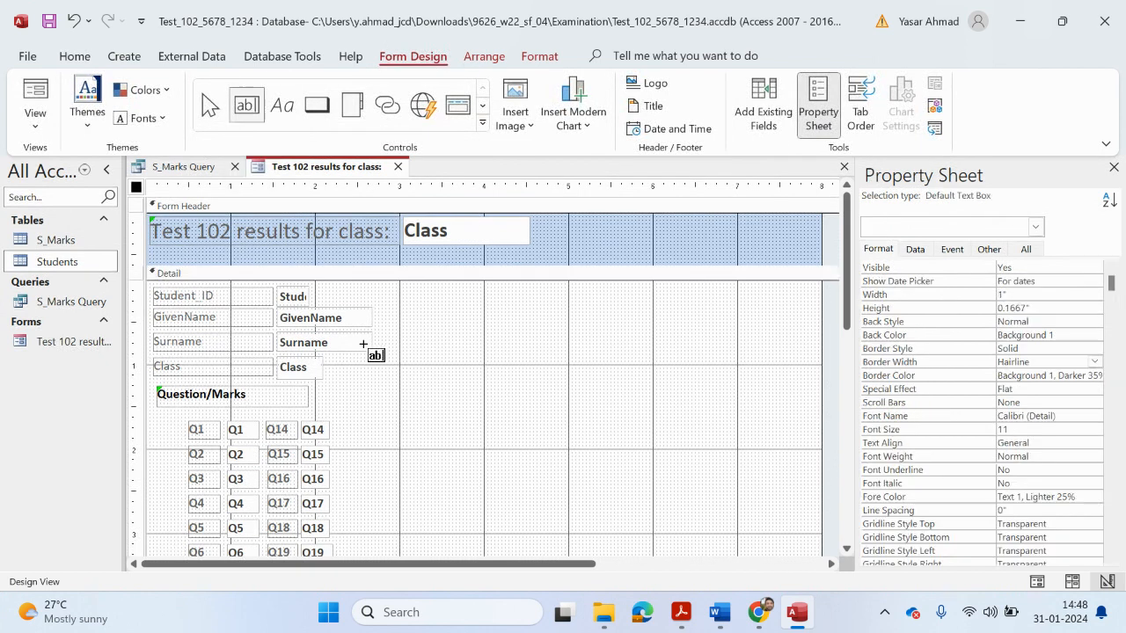
left_click_drag(326, 387, 595, 414)
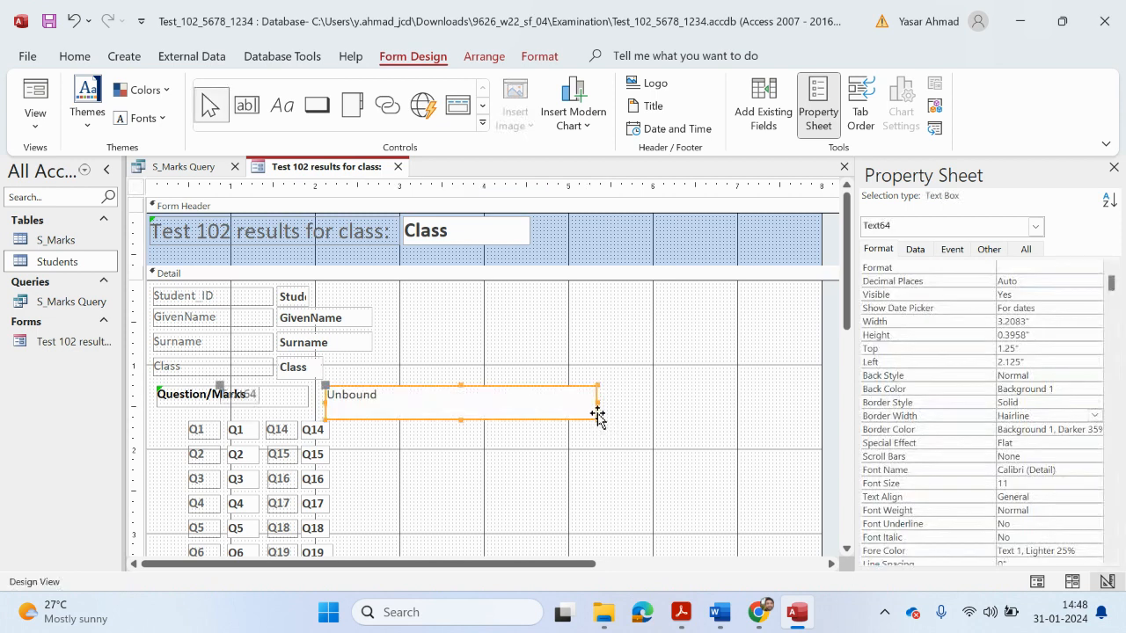
Step: Delete the attached Text64 label that overlaps Question/Marks, keeping the new unbound text box
left_click(291, 416)
left_click(249, 397)
right_click(247, 405)
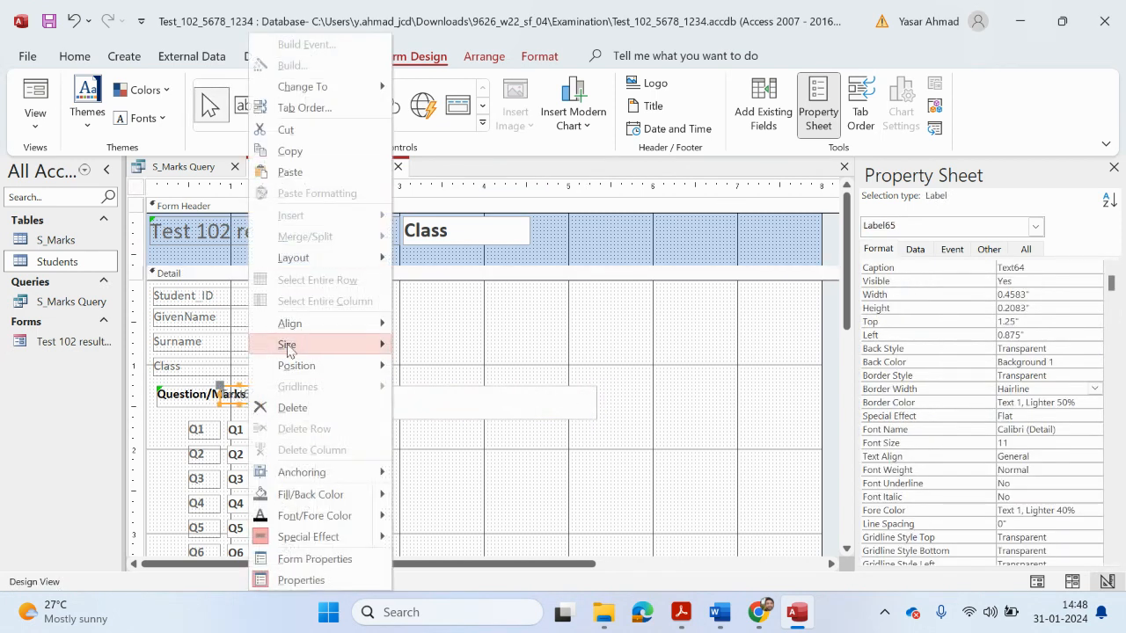
left_click(390, 407)
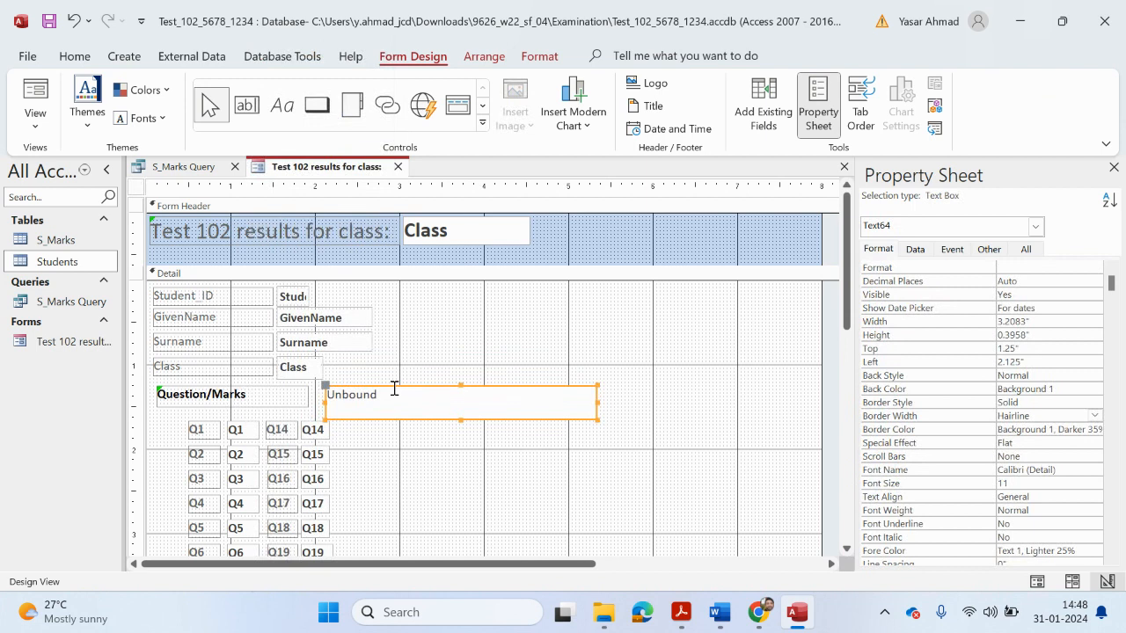
Step: Begin the unbound text box's expression with =iif(Score>=13,"Pass", checking the pass mark in the exam paper PDF
left_click(392, 391)
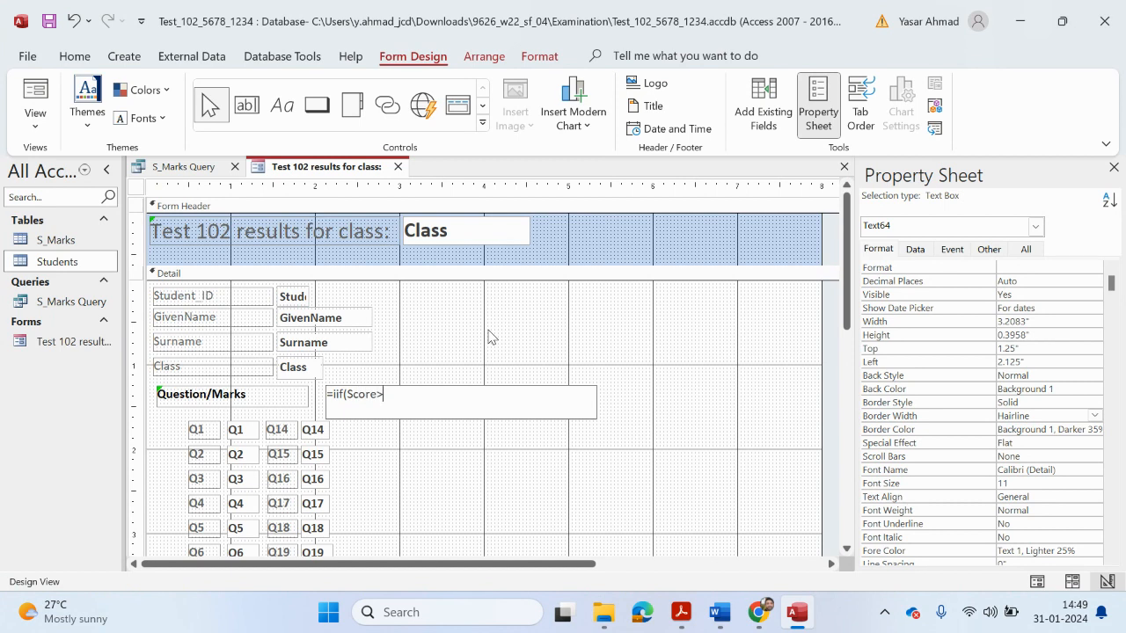
left_click(680, 612)
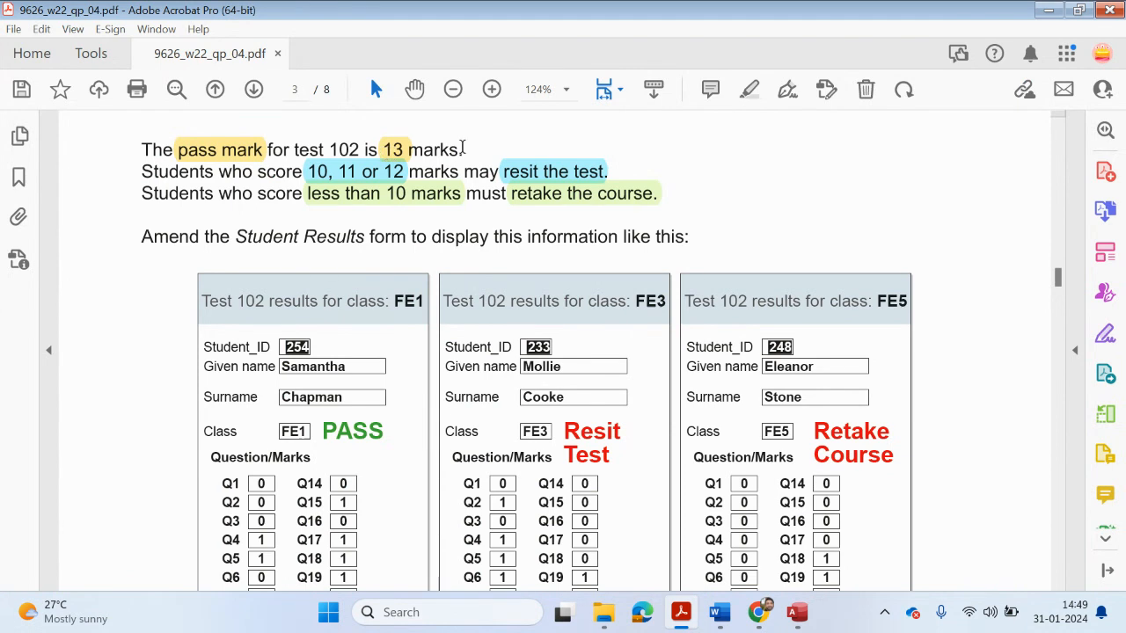
left_click(1047, 10)
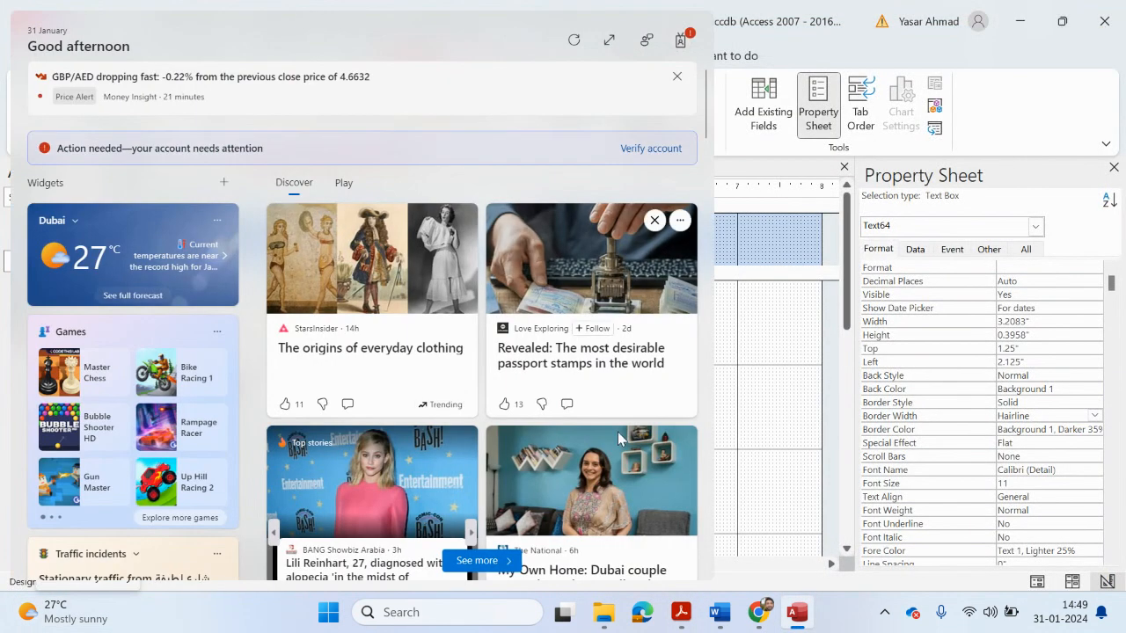
type("13,\"Pass\",")
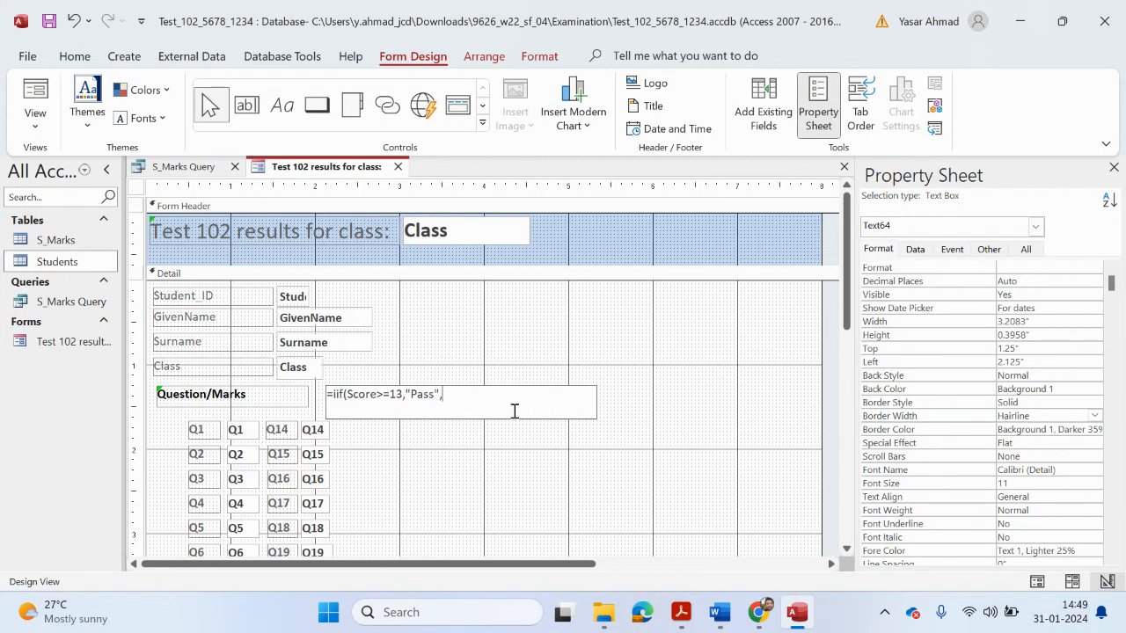
Step: Continue the expression with the nested condition iif(Score<10,"Retake the course", following the third score rule in the exam paper
left_click(681, 612)
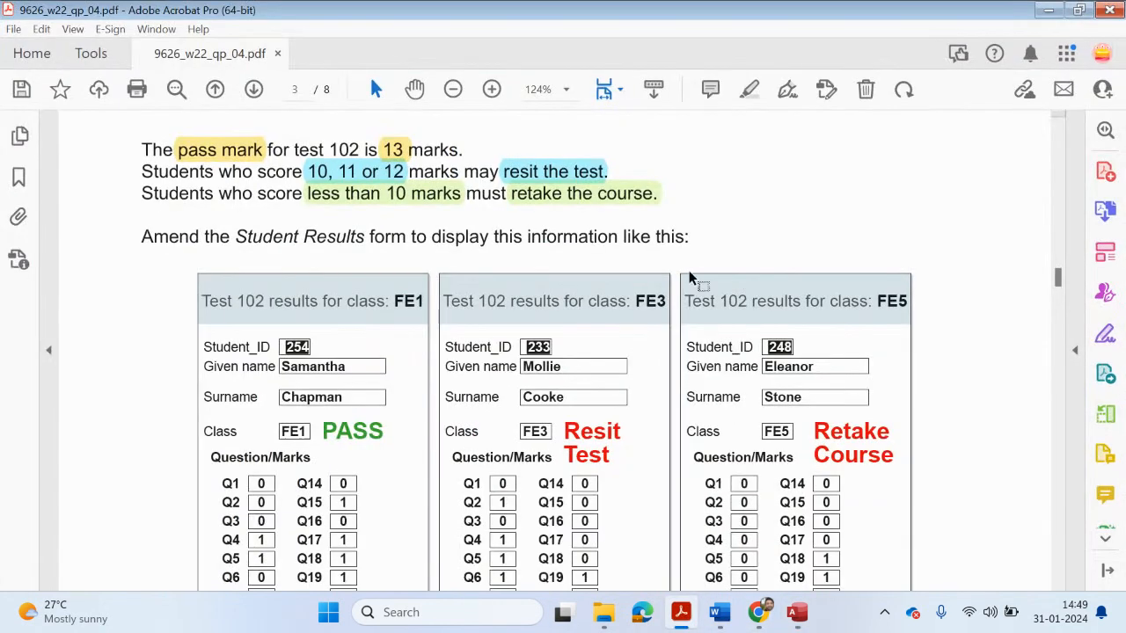
left_click(391, 200)
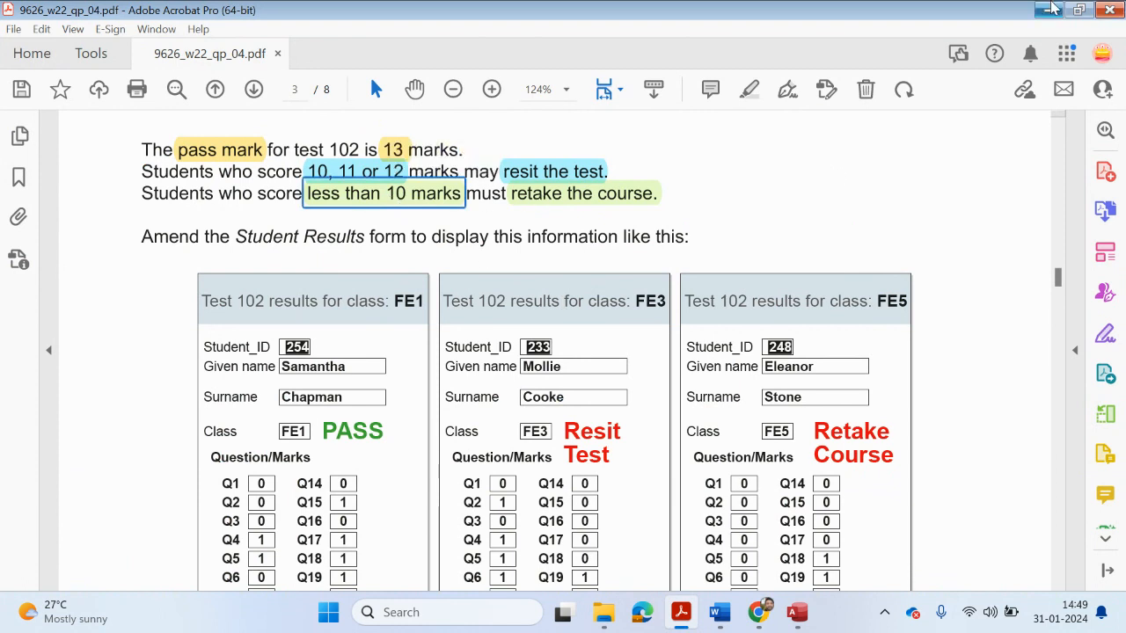
left_click(1049, 9)
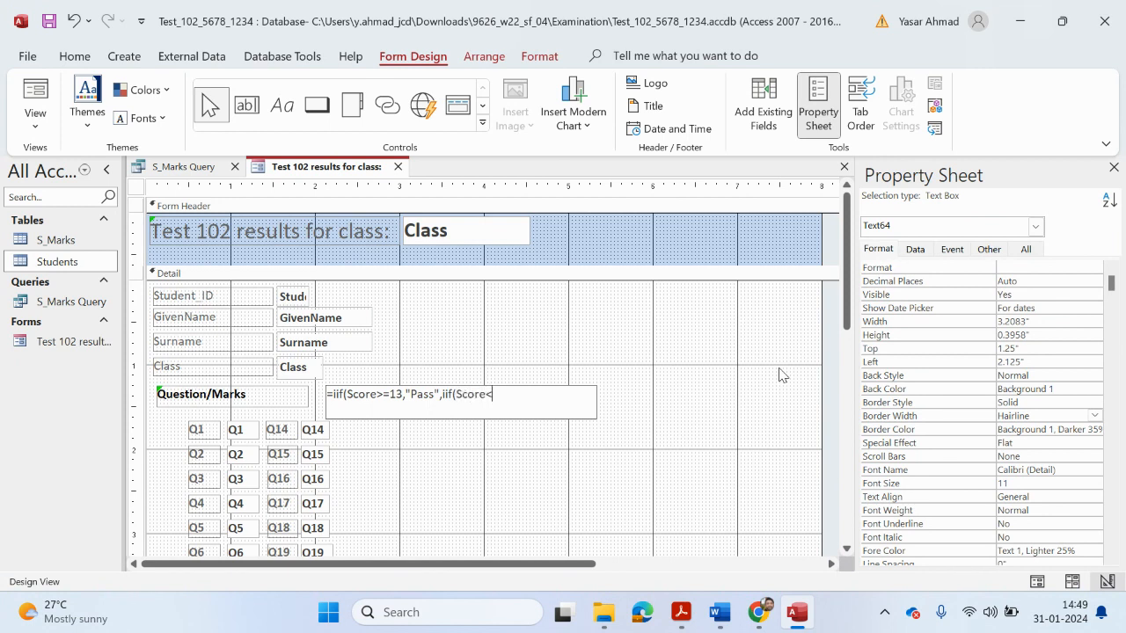
left_click(683, 612)
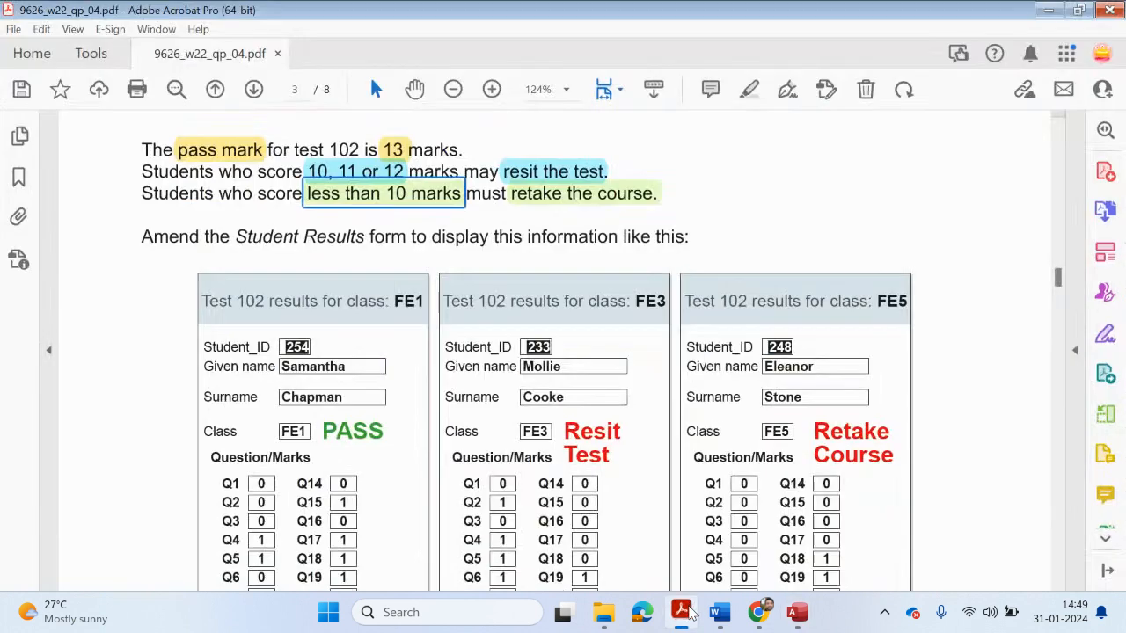
left_click(682, 612)
type("<10,\"")
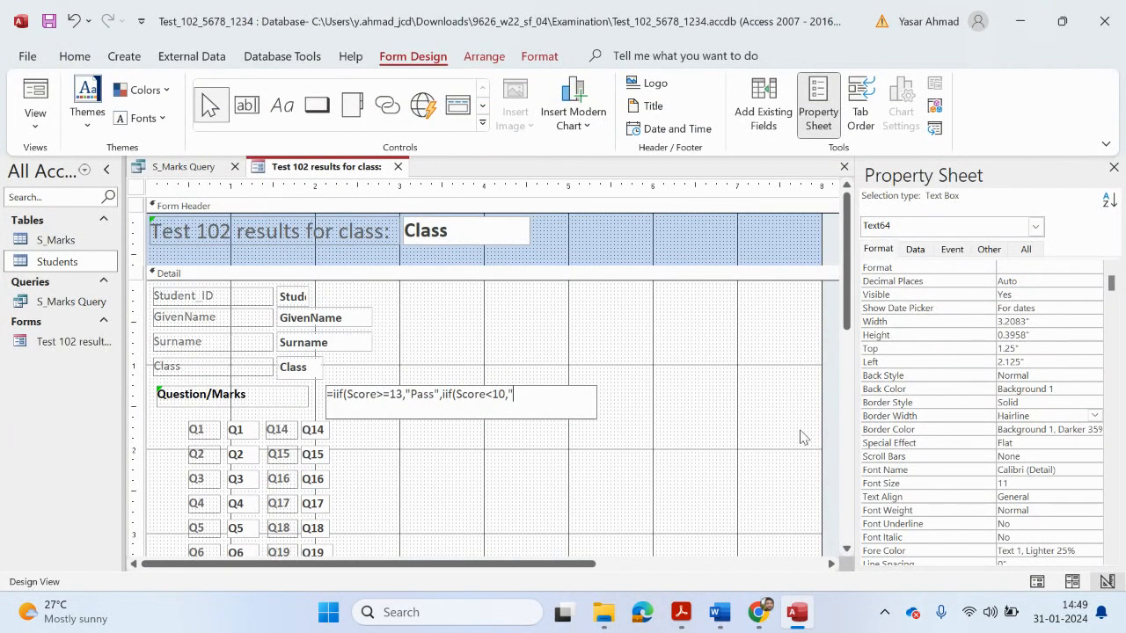
left_click(680, 612)
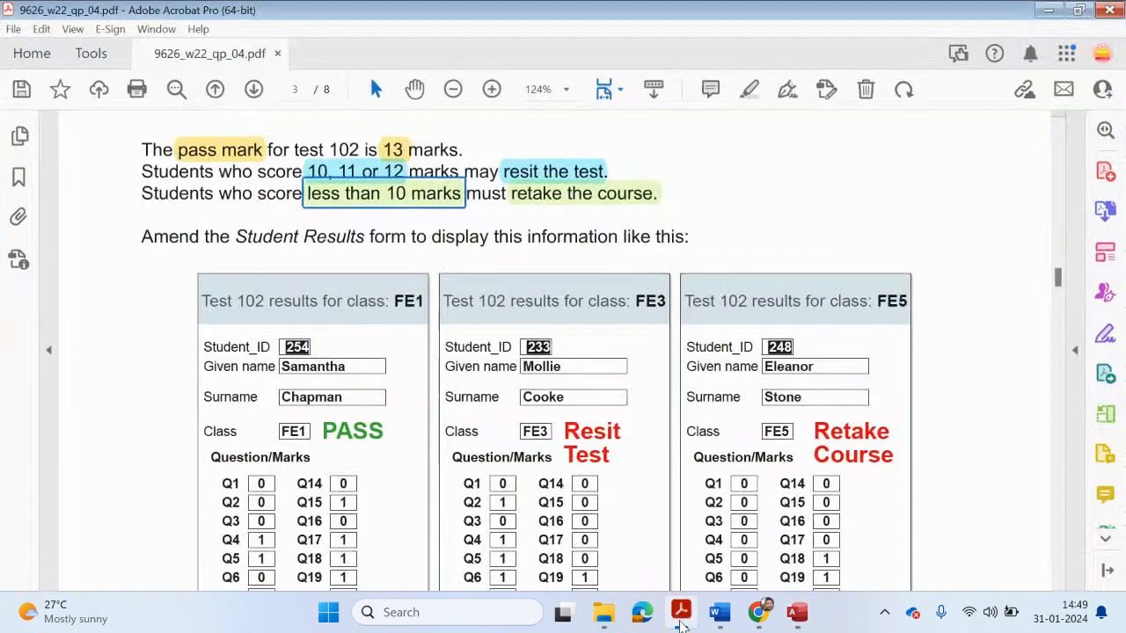
left_click(681, 616)
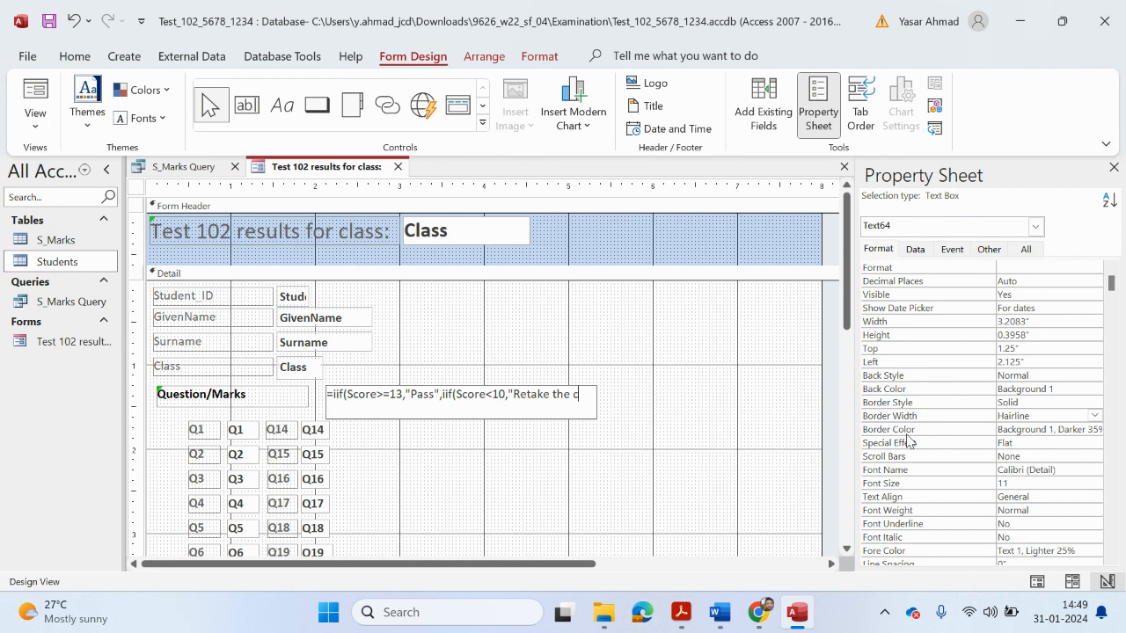
type("rse")
Step: Finish the expression with "Resit the test" as the remaining result and close both IIf functions with parentheses
left_click(681, 612)
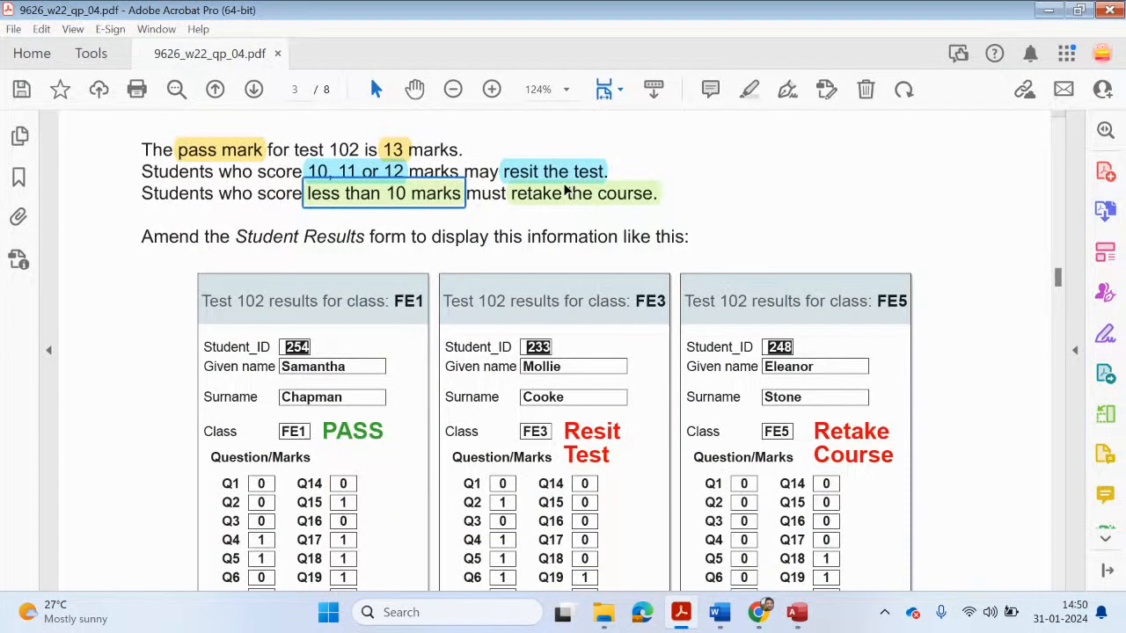
left_click(567, 189)
left_click(554, 171)
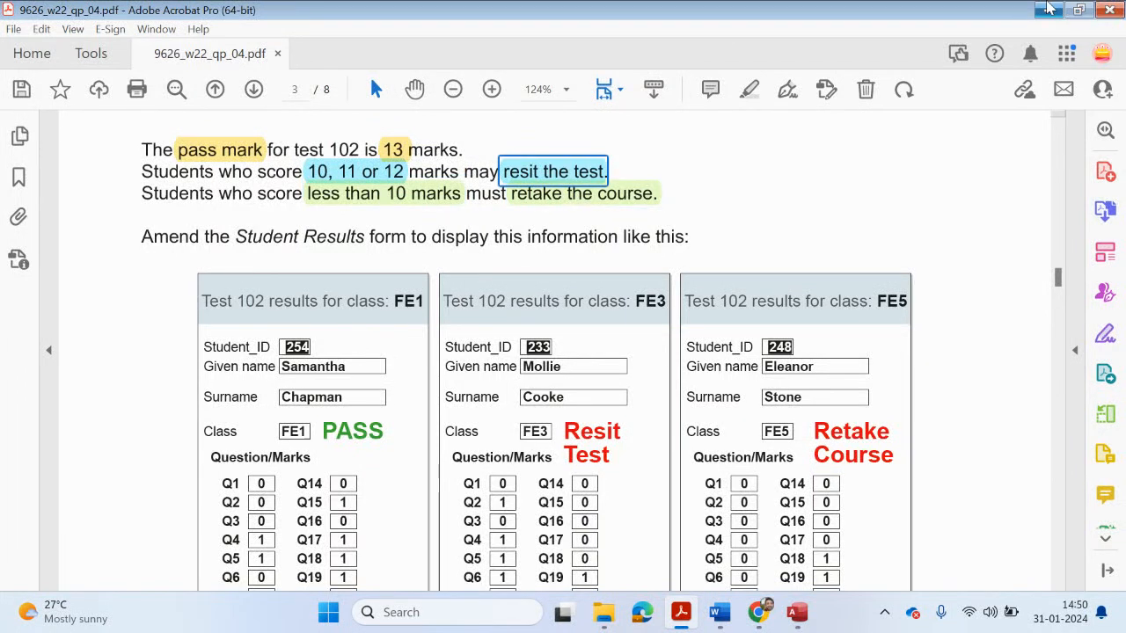
left_click(1047, 9)
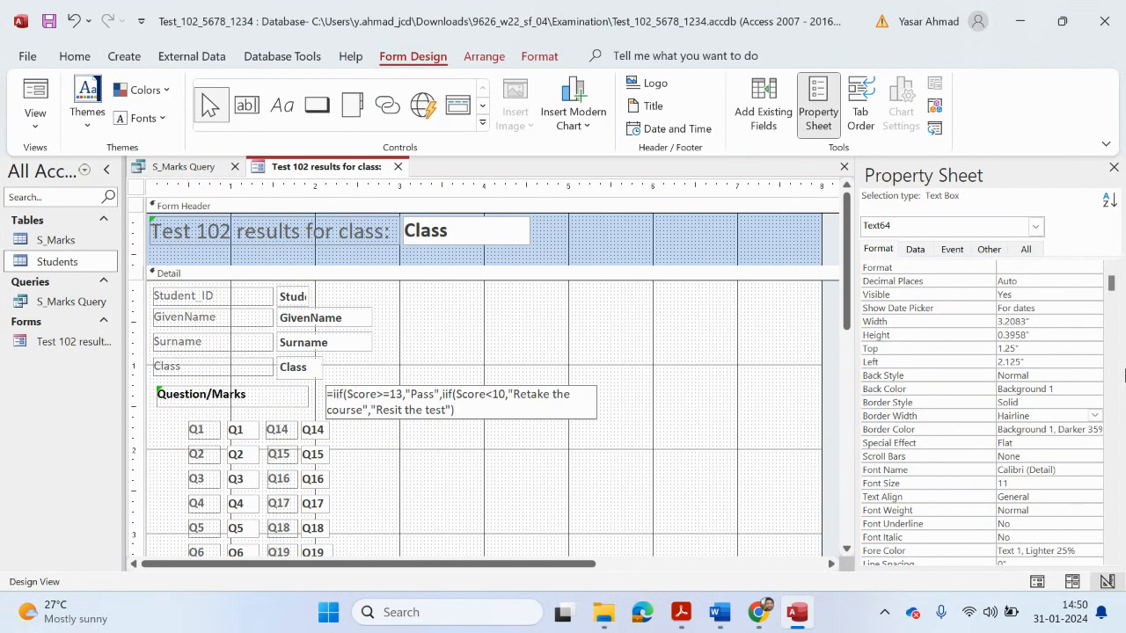
left_click(656, 482)
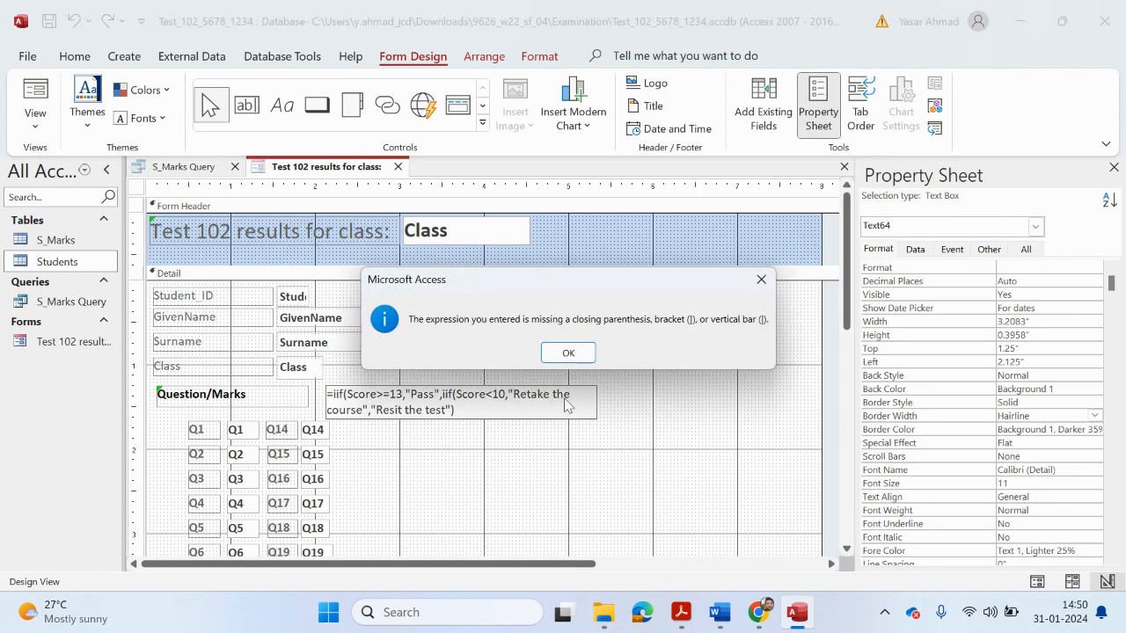
left_click(592, 355)
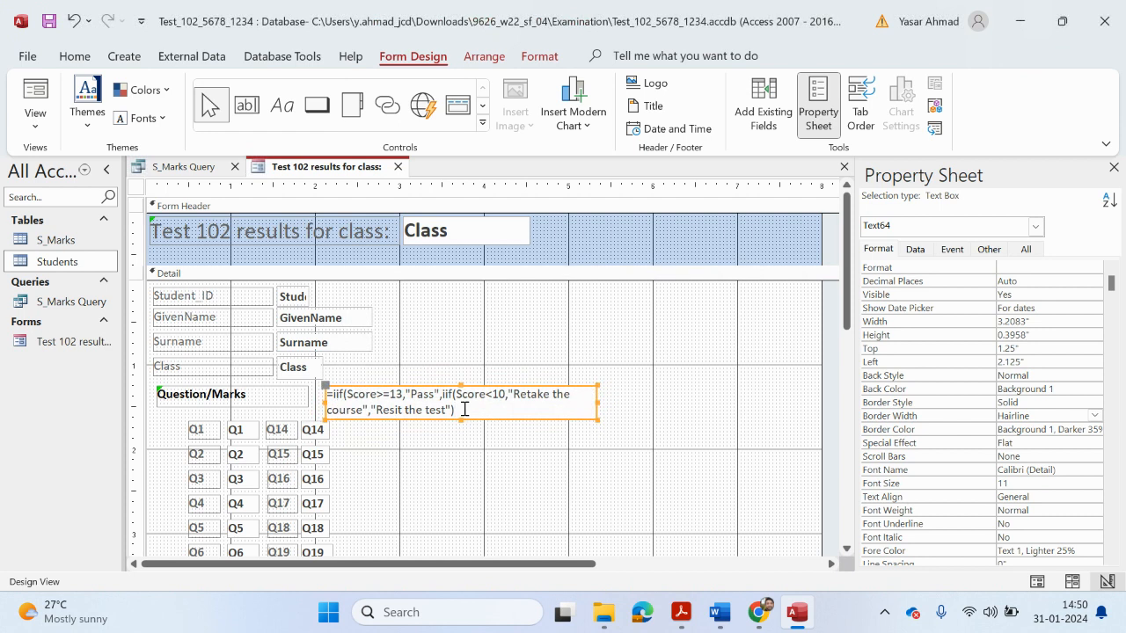
left_click(435, 492)
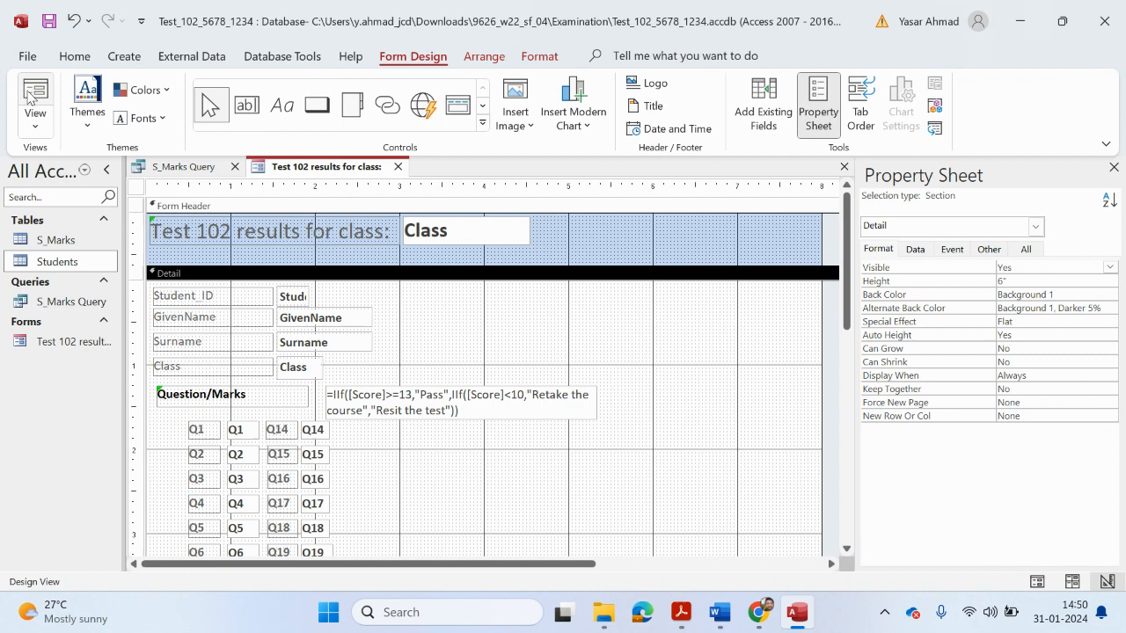
Step: Open the form in Form View and check the result text against the Score and the exam rules on the first two records
left_click(34, 97)
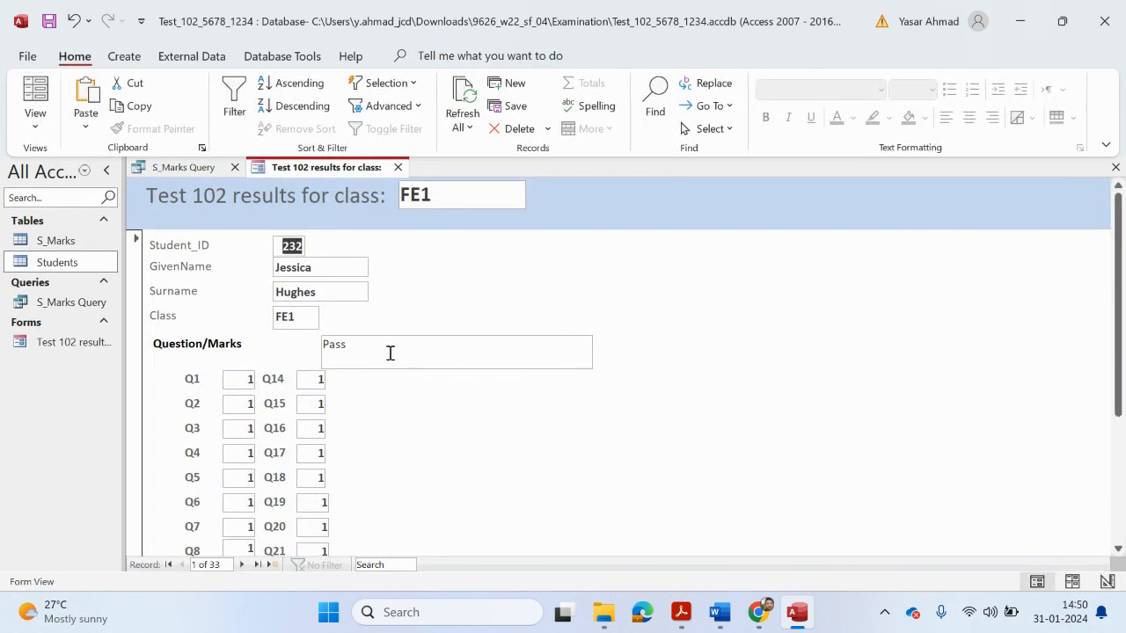
scroll(382, 364, "down", 5)
scroll(333, 505, "up", 5)
left_click(241, 565)
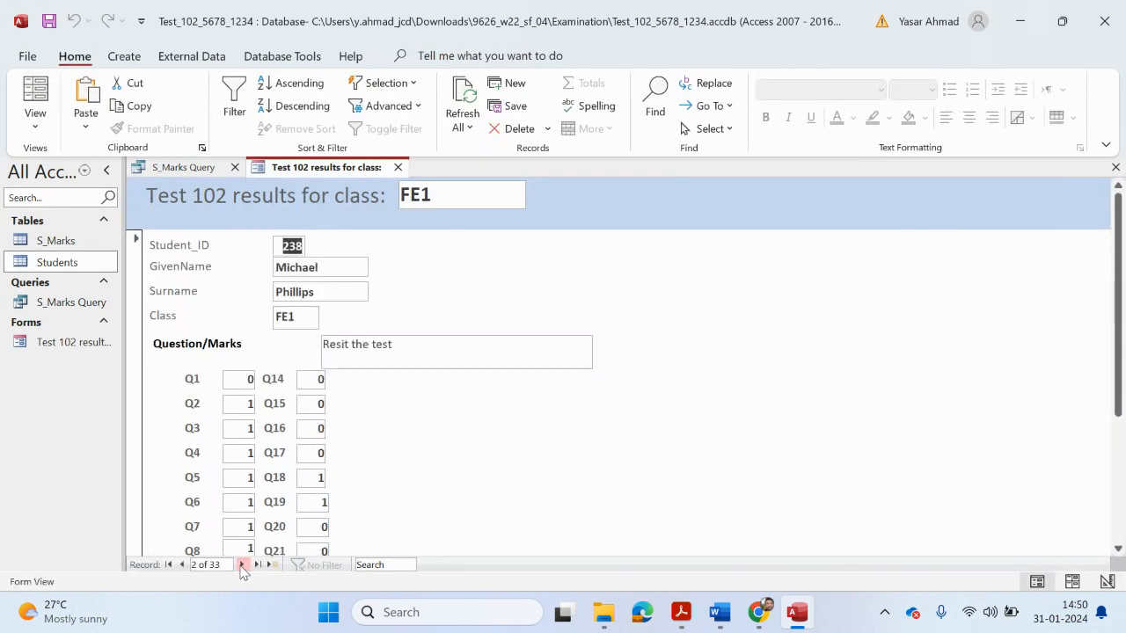
scroll(321, 448, "down", 3)
scroll(334, 453, "up", 3)
scroll(370, 414, "down", 3)
left_click(681, 612)
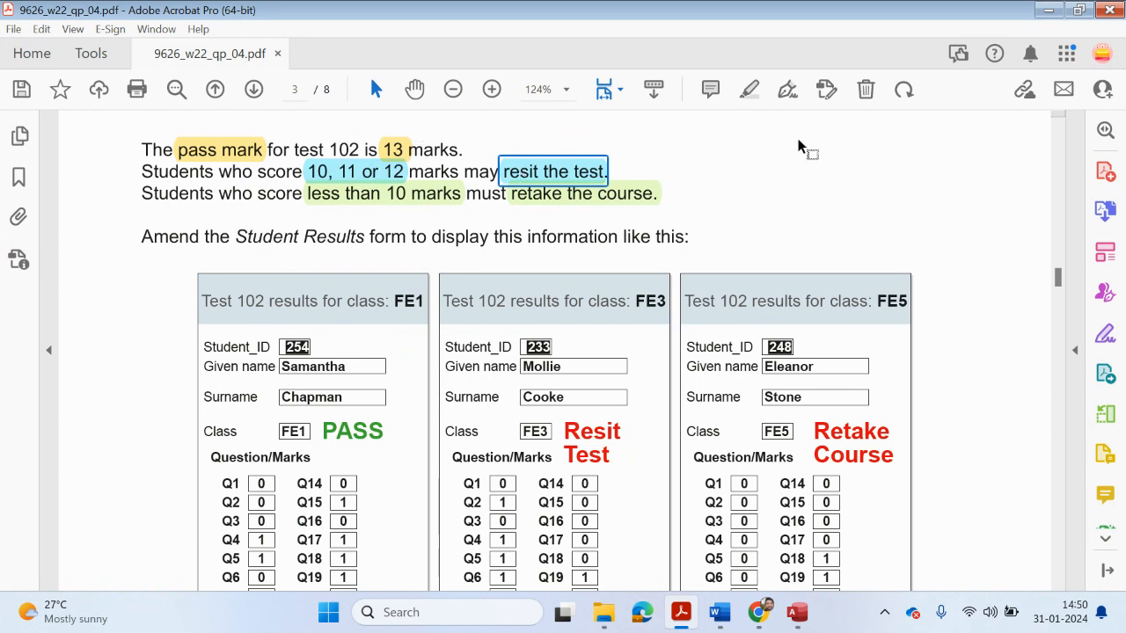
left_click(1051, 13)
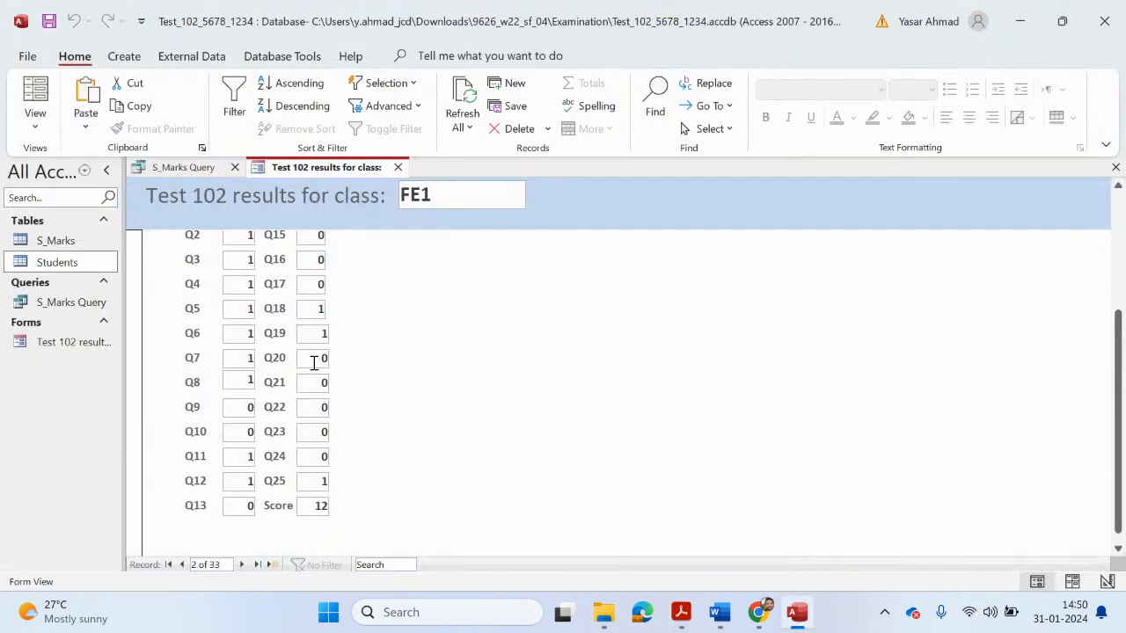
scroll(314, 363, "up", 1)
scroll(314, 364, "down", 3)
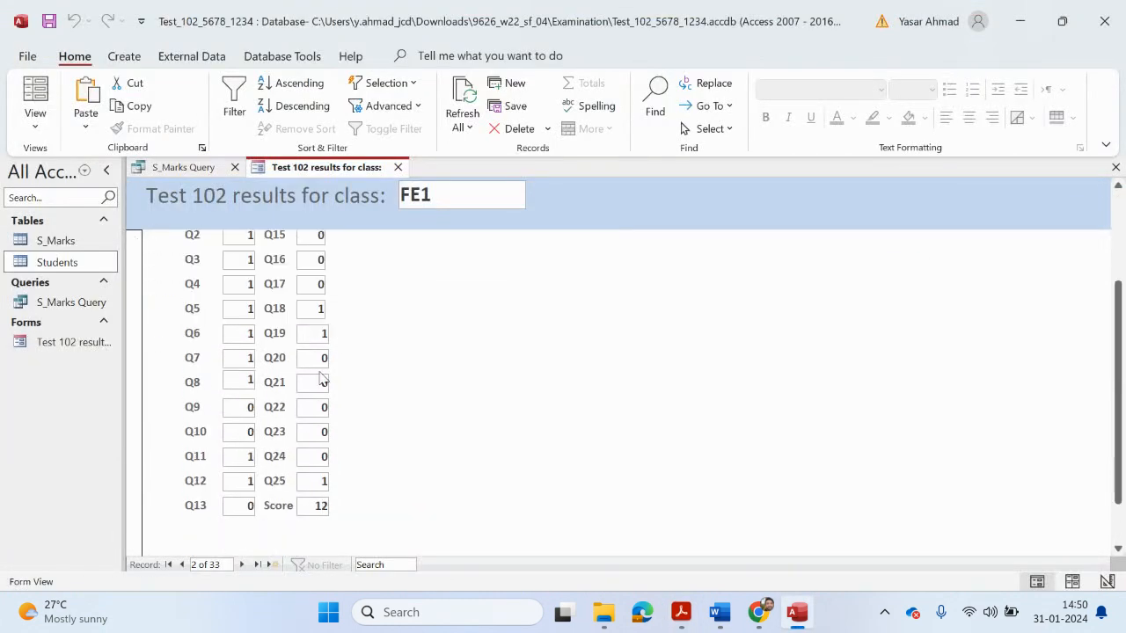
Step: Advance to record 10 and compare its result text with its Score
left_click(243, 566)
left_click(243, 565)
left_click(243, 566)
left_click(243, 566)
left_click(243, 565)
left_click(243, 565)
left_click(243, 565)
left_click(243, 566)
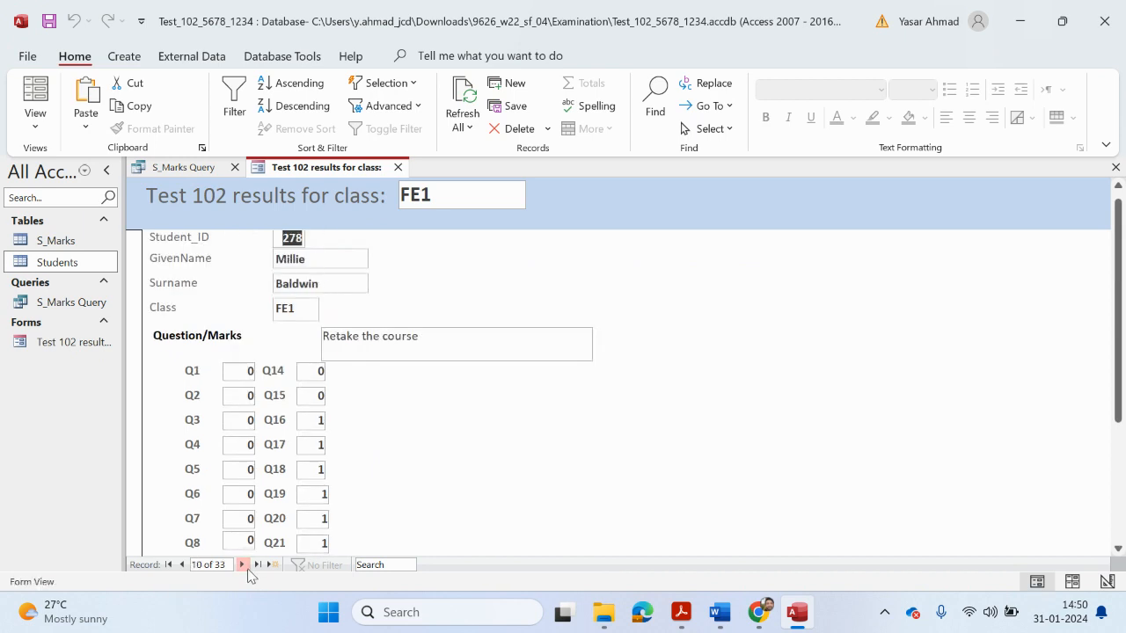
scroll(592, 490, "down", 3)
scroll(410, 494, "up", 3)
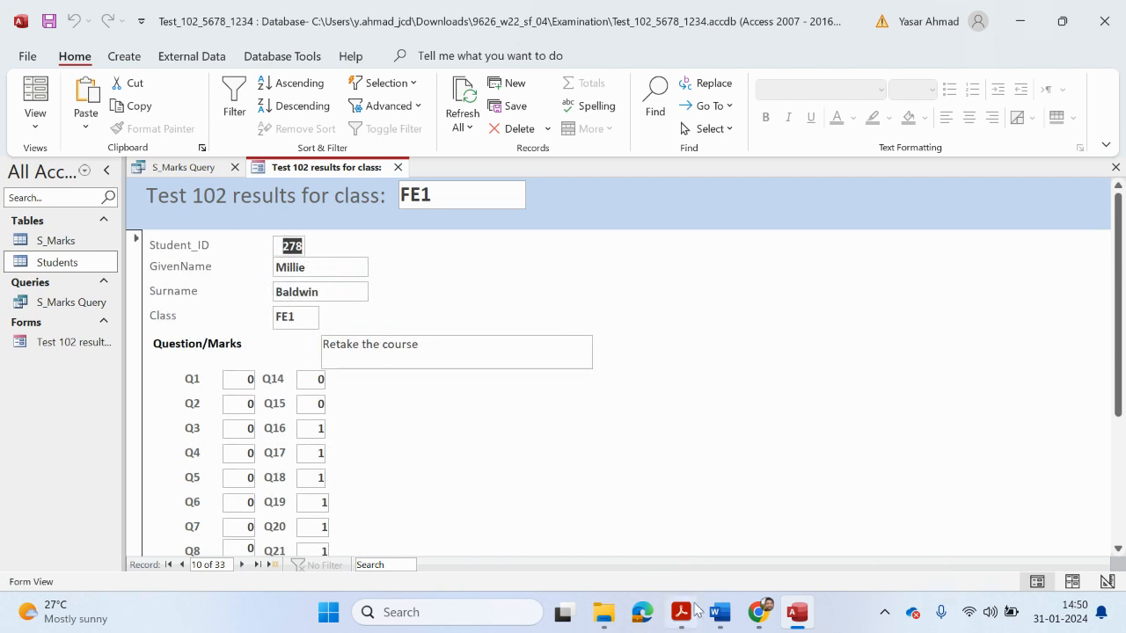
Step: Return the form to Design View, set the result text box's border style to Transparent and move it up slightly
left_click(39, 125)
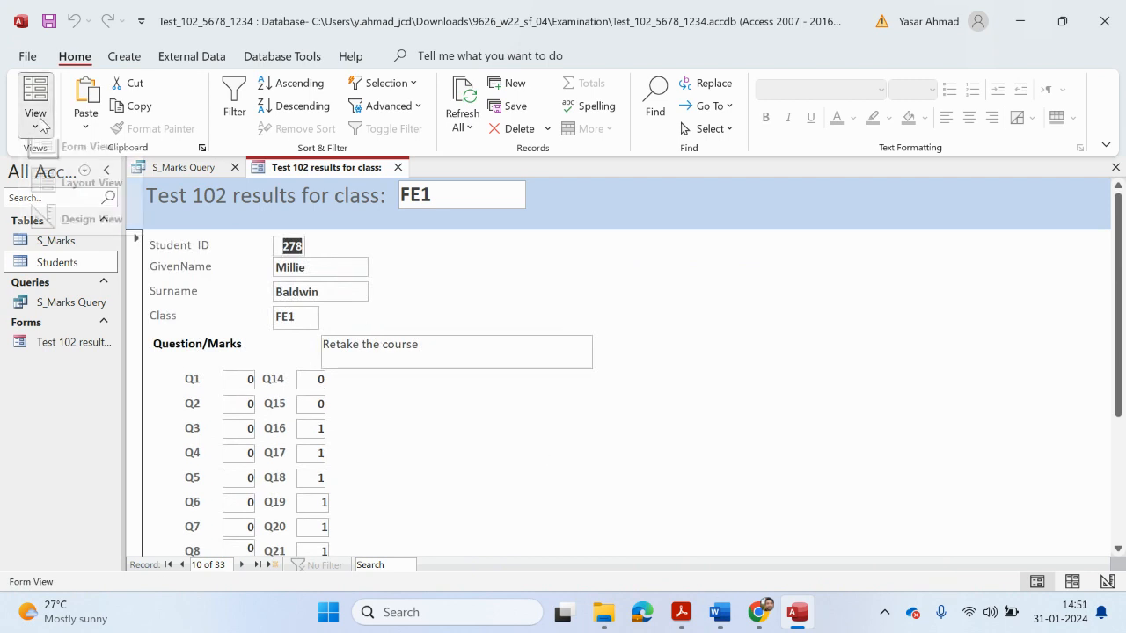
left_click(88, 230)
left_click(467, 421)
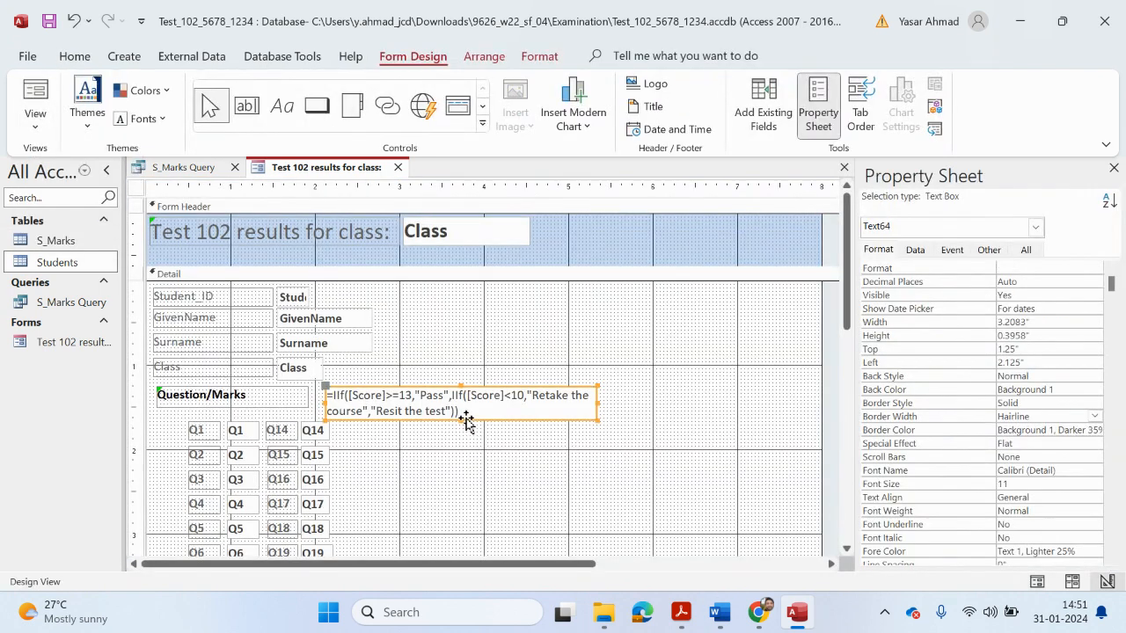
left_click(1071, 402)
left_click(1094, 402)
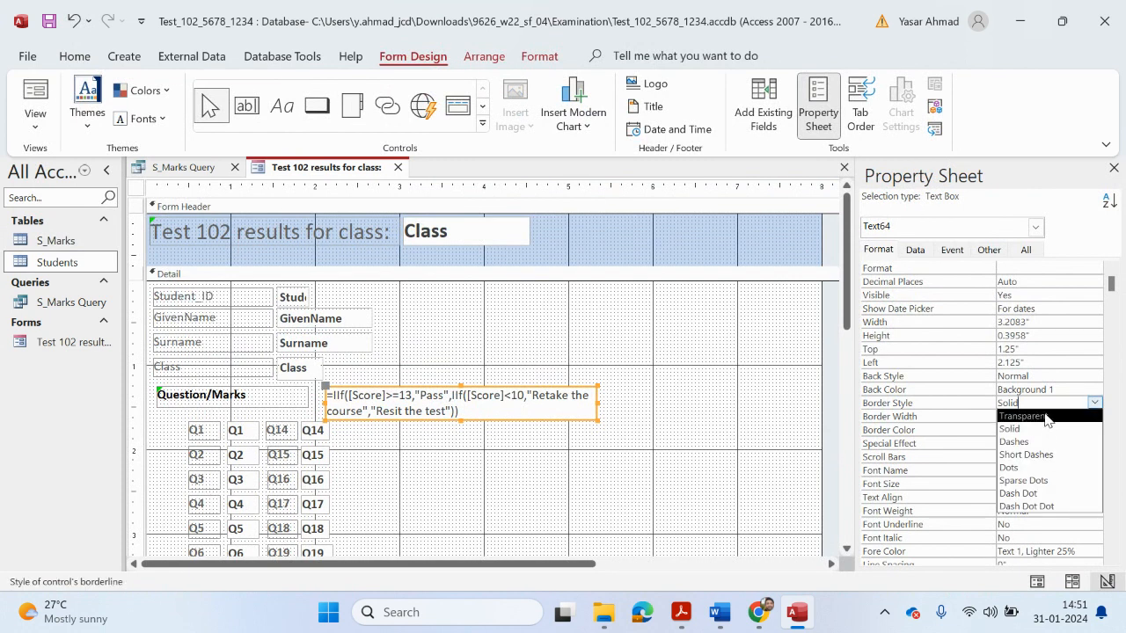
left_click(1045, 415)
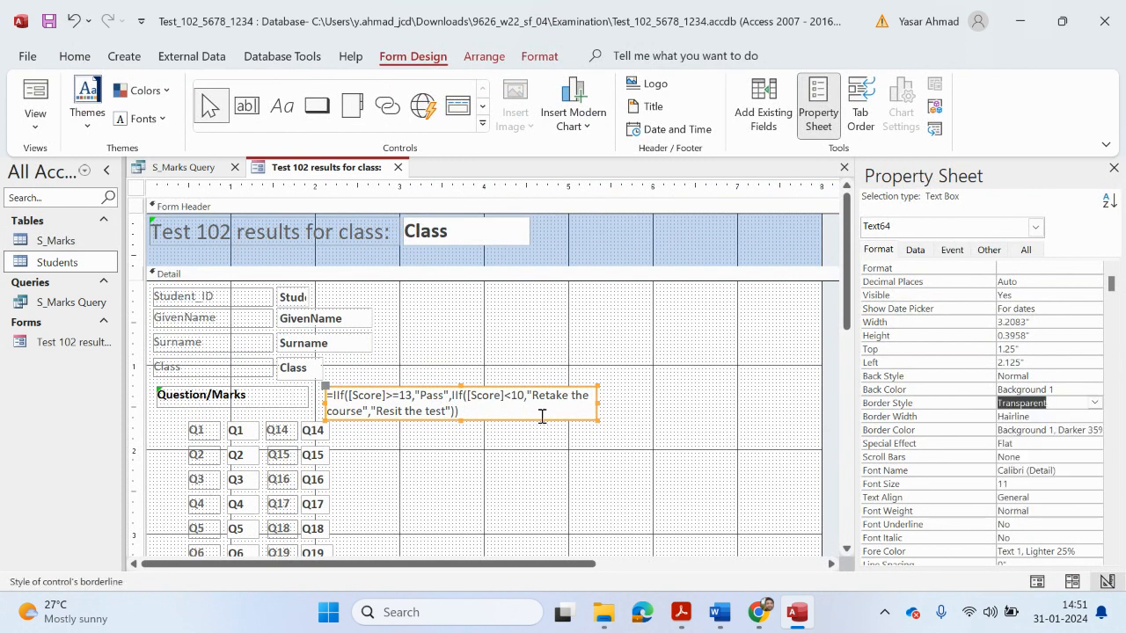
left_click_drag(544, 421, 542, 417)
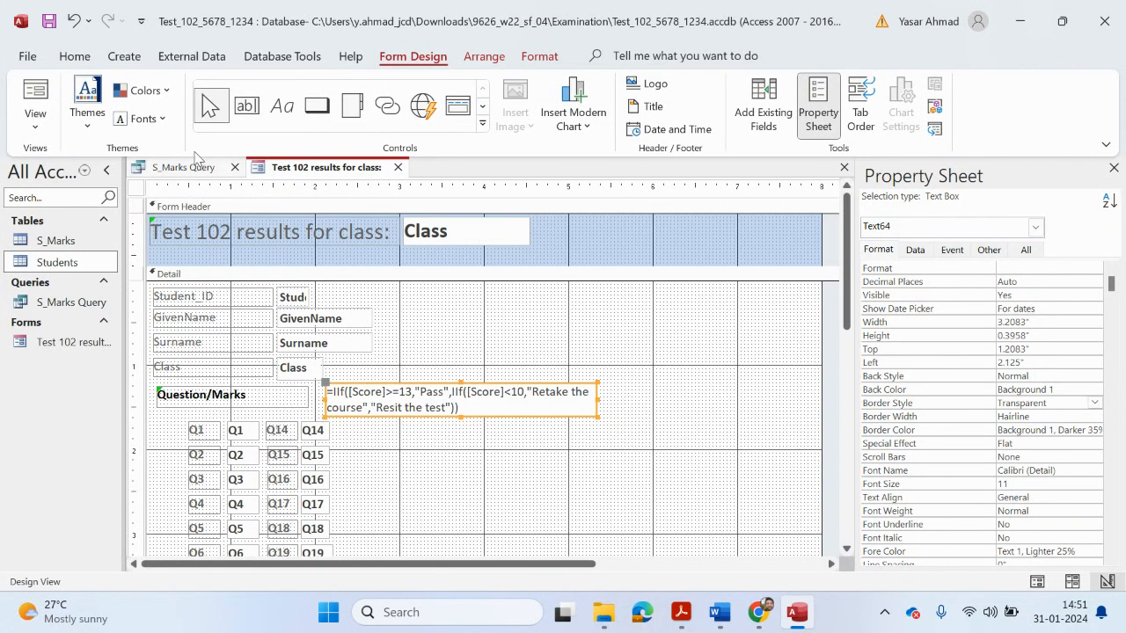
Step: Format the result text box in bold at font size 18 and show the form in Form View
left_click(75, 56)
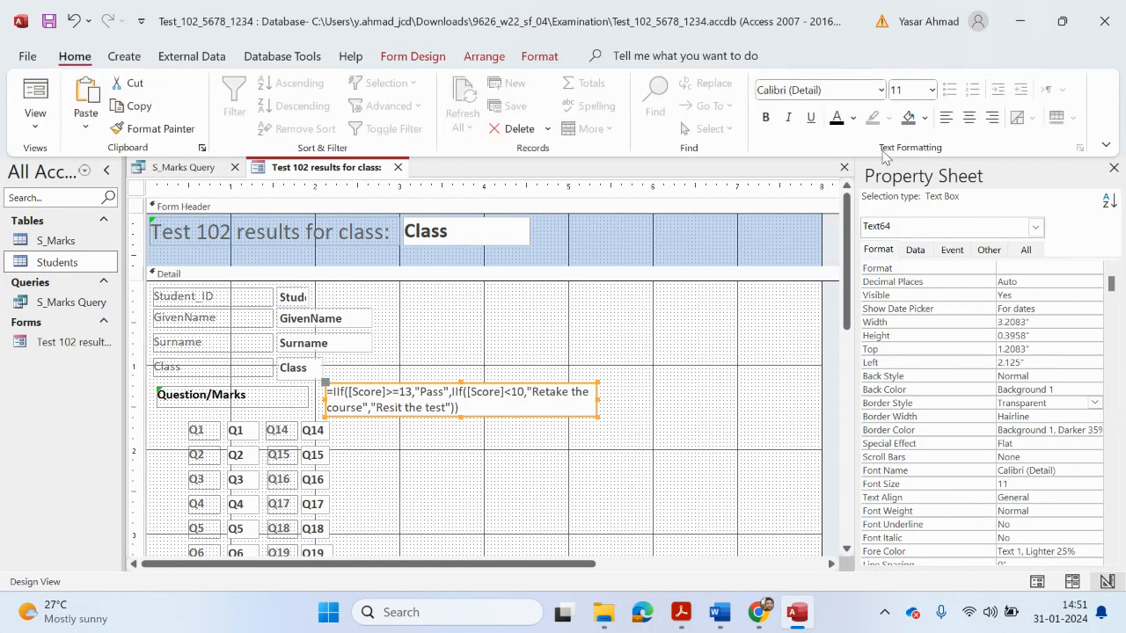
left_click(931, 90)
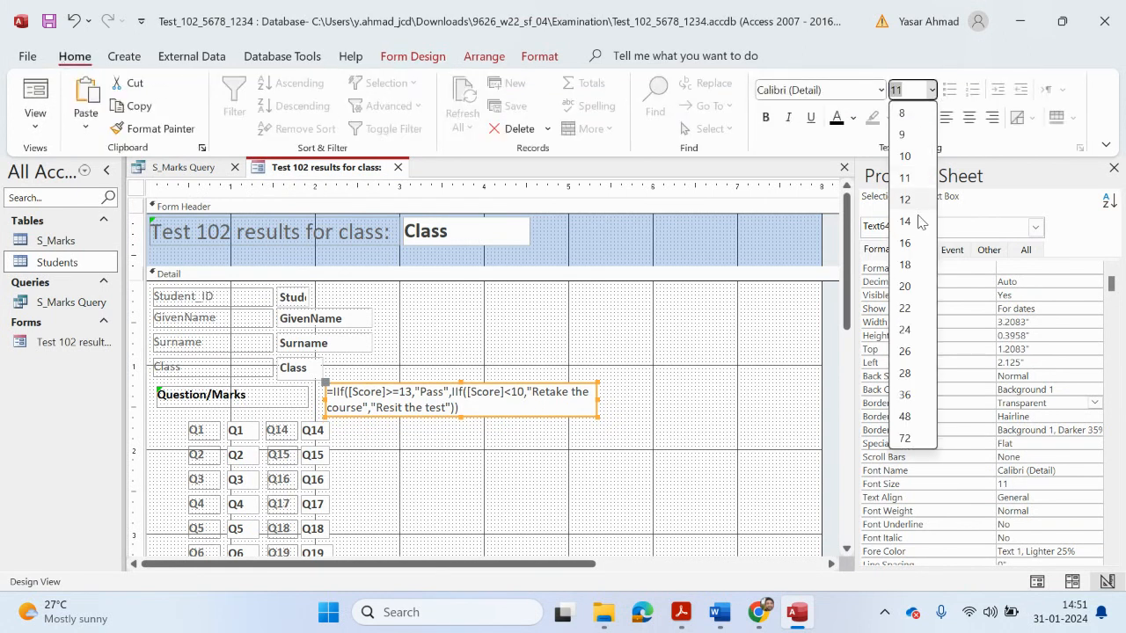
left_click(905, 264)
left_click(765, 117)
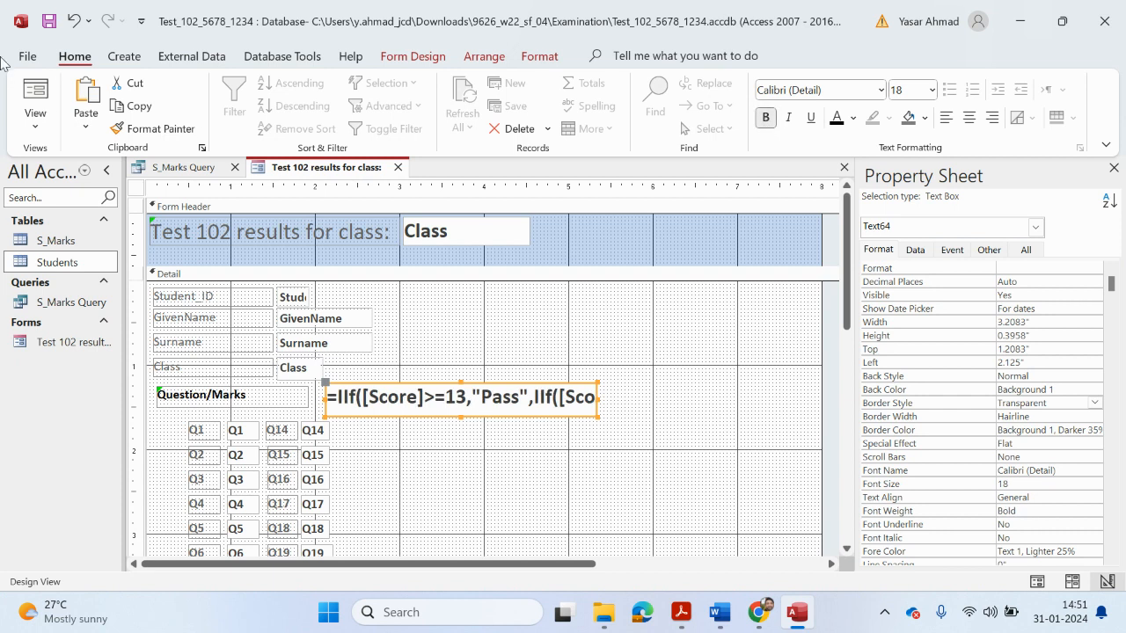
left_click(35, 91)
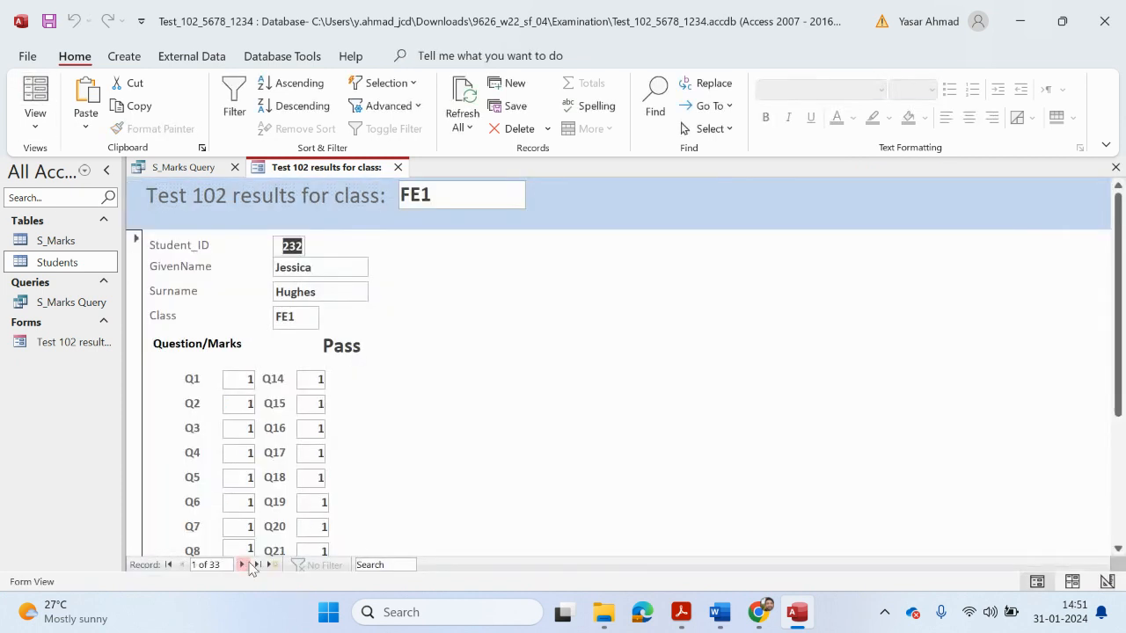
Step: Advance through the form records to record 15 and examine how the result text appears for each student
left_click(241, 564)
left_click(241, 564)
left_click(242, 564)
left_click(242, 564)
left_click(242, 565)
left_click(242, 565)
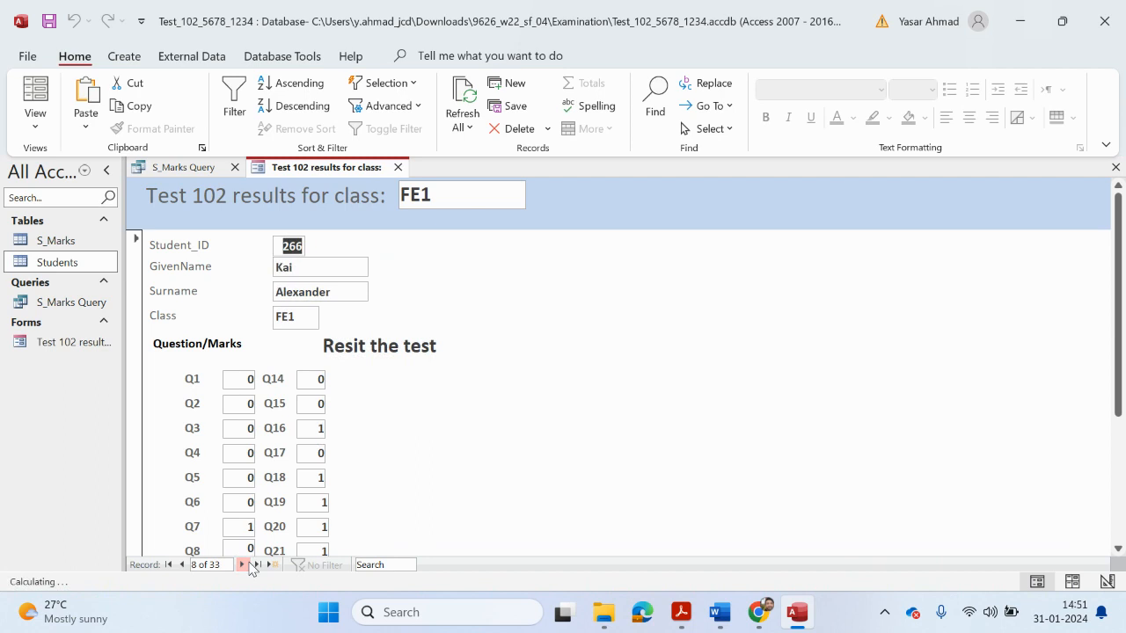
left_click(242, 564)
left_click(241, 565)
left_click(241, 564)
left_click(242, 564)
left_click(242, 564)
left_click(242, 564)
left_click(244, 564)
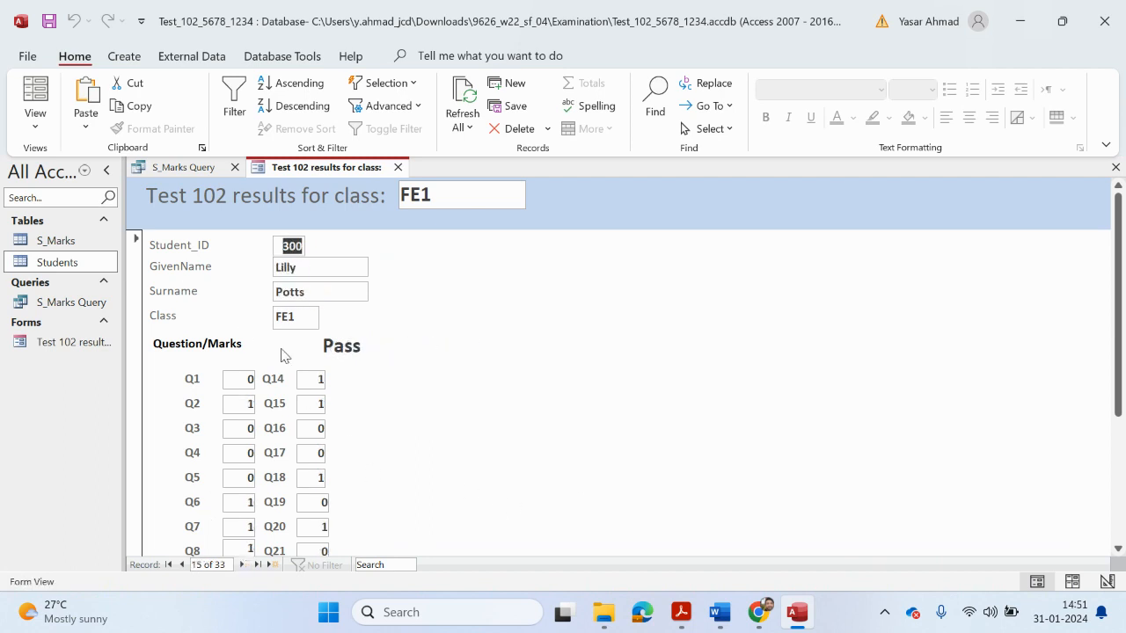
Step: Switch to the exam paper in Acrobat, check the required colours of the result texts, and return to the Access form
left_click(685, 615)
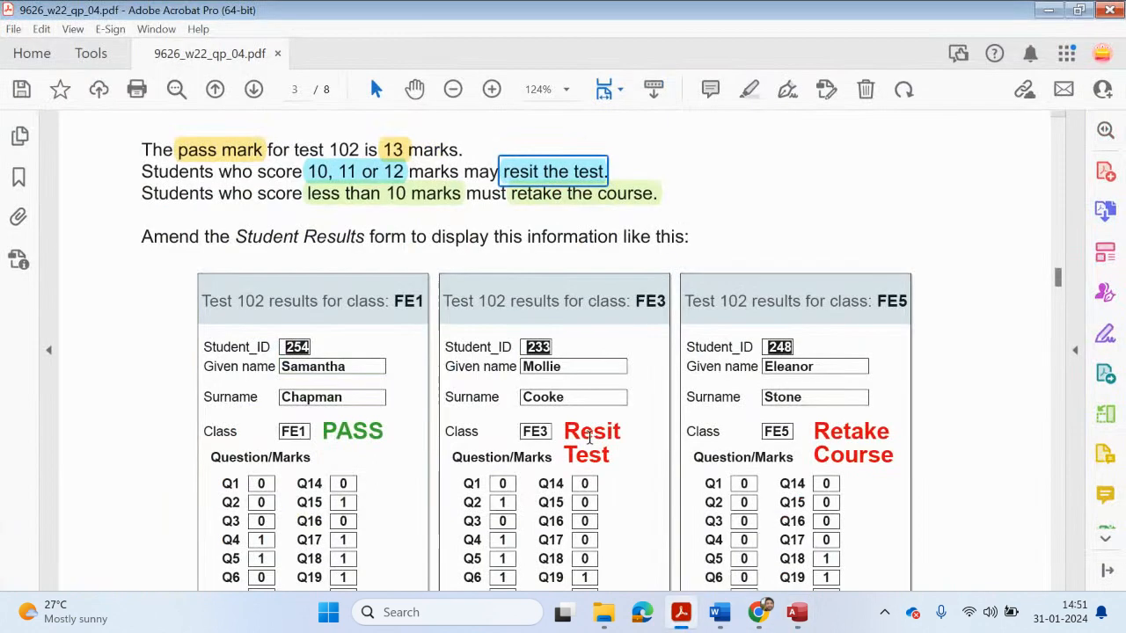
left_click_drag(320, 431, 385, 433)
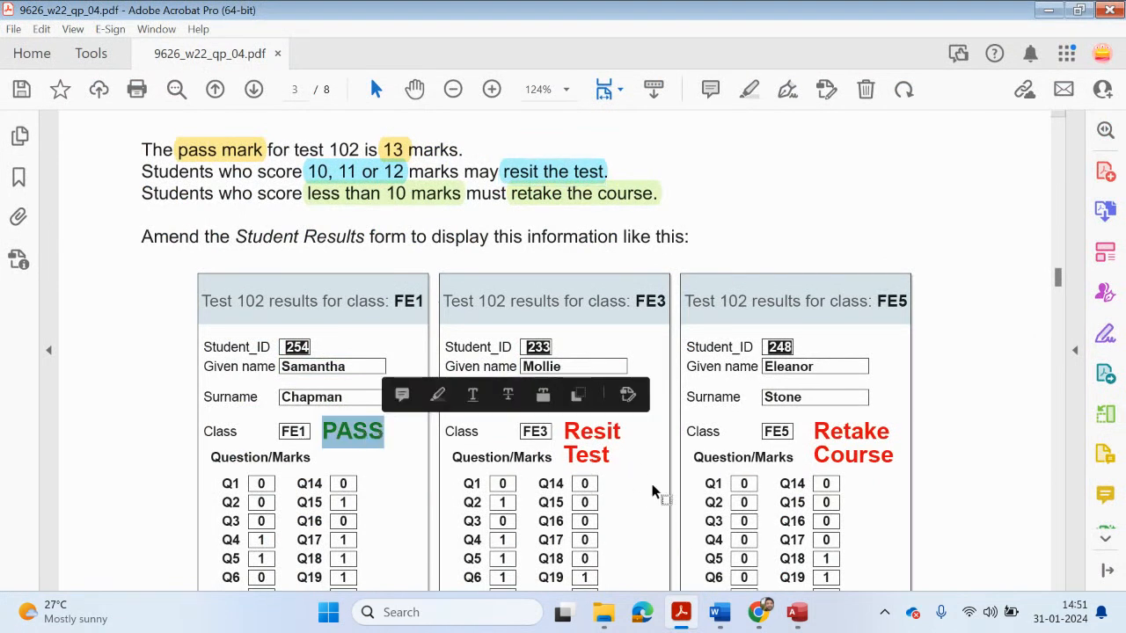
left_click(798, 610)
Step: In Design View, add a conditional formatting rule to the result text box that shows values equal to Pass in bold green
left_click(36, 118)
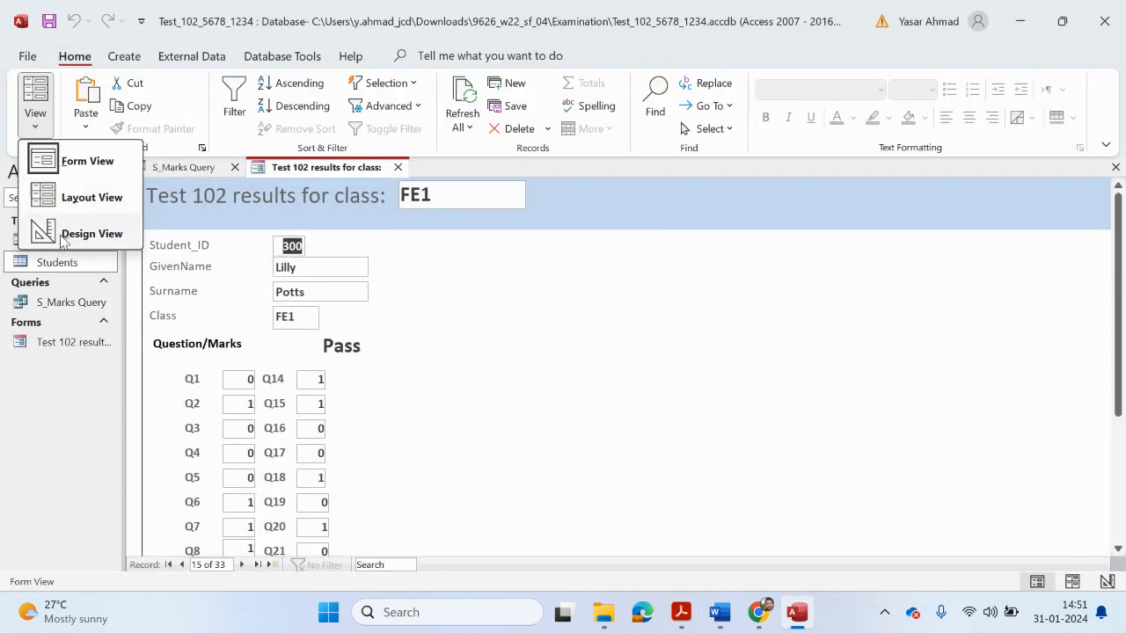
left_click(88, 231)
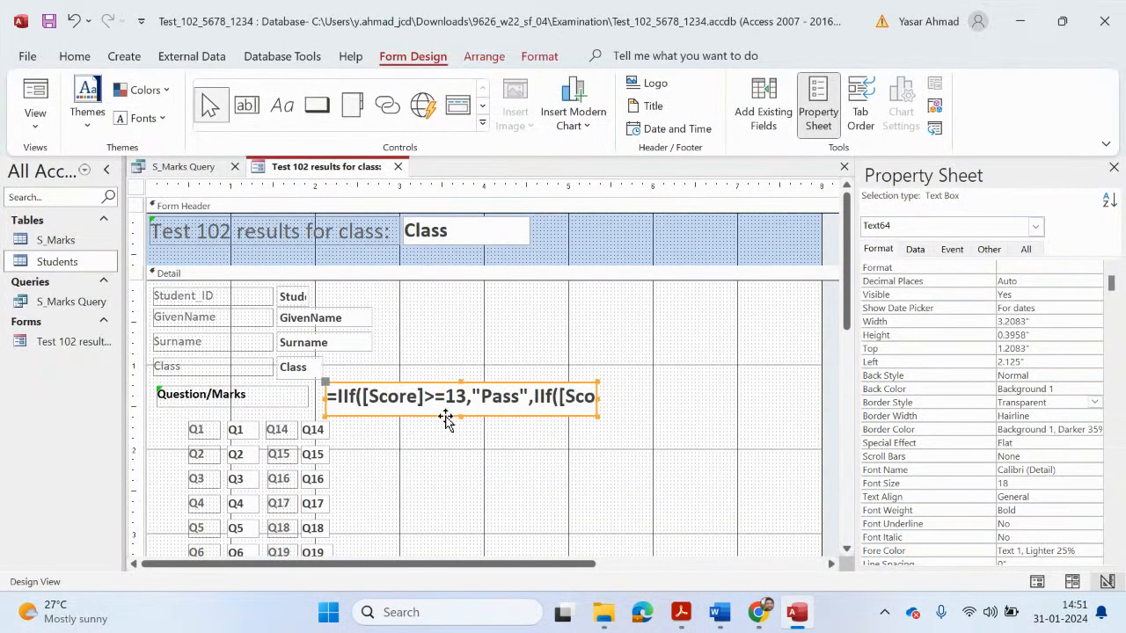
right_click(448, 419)
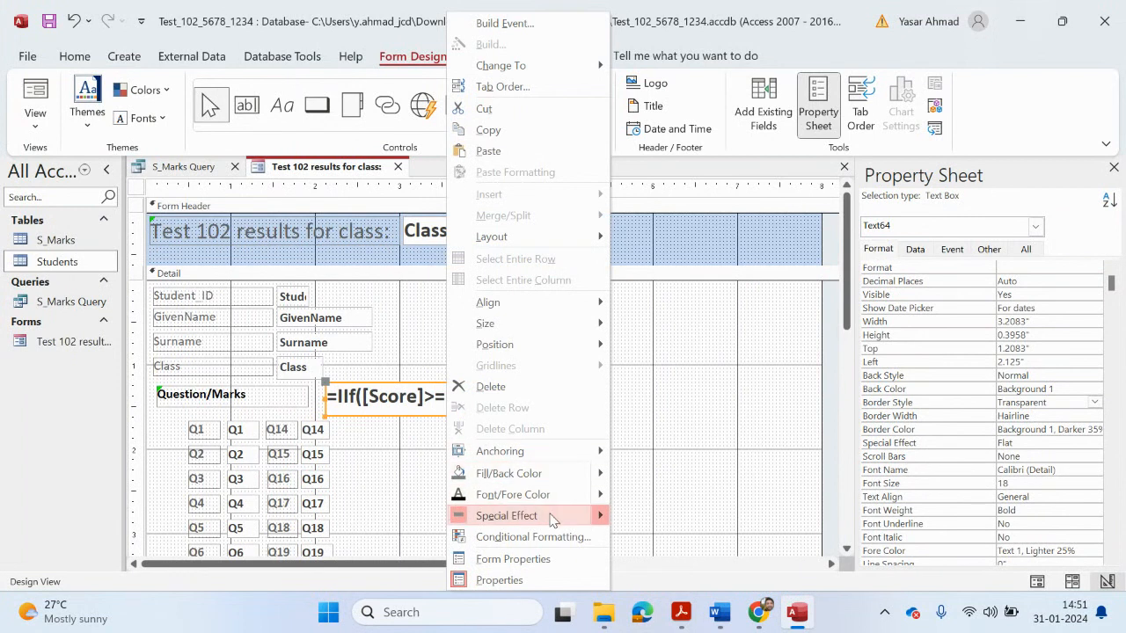
left_click(533, 537)
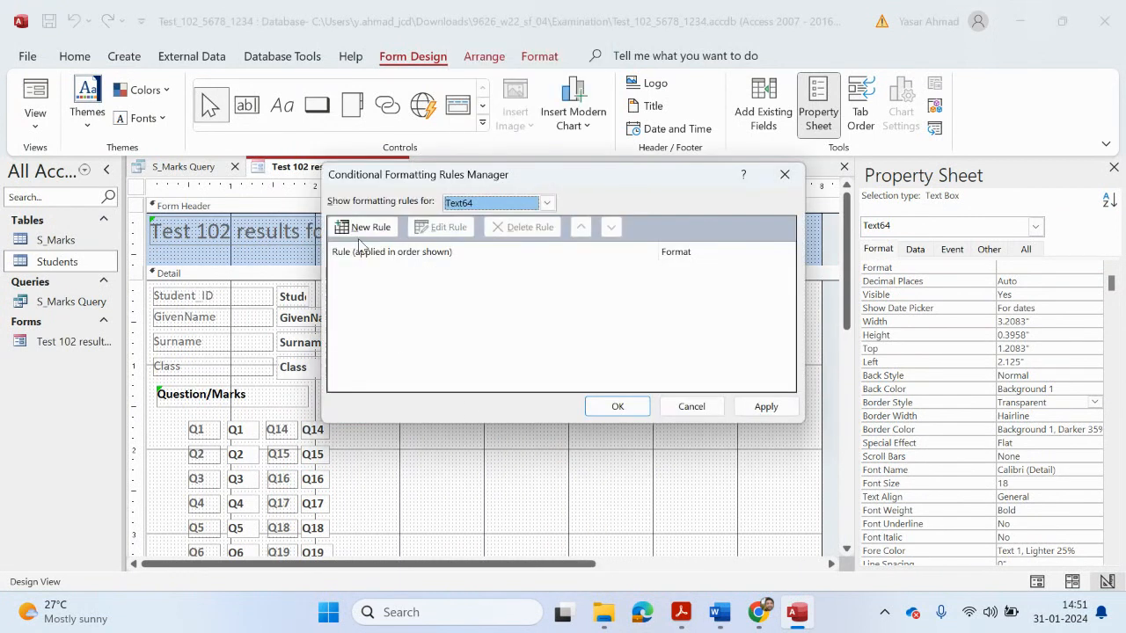
left_click(365, 230)
left_click(496, 297)
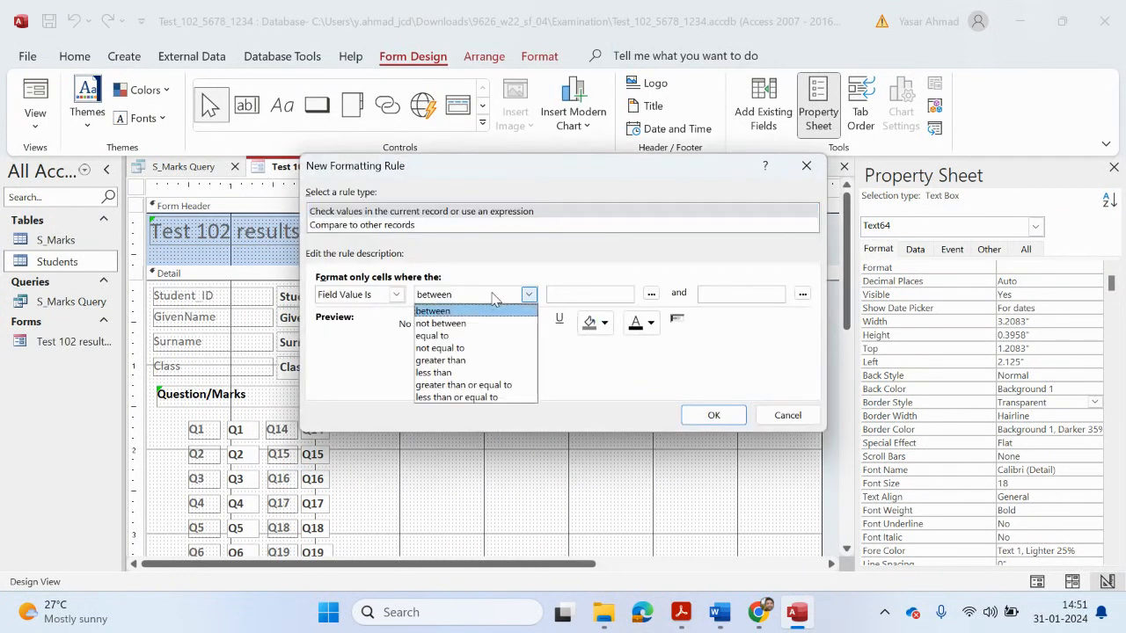
left_click(453, 335)
left_click(580, 300)
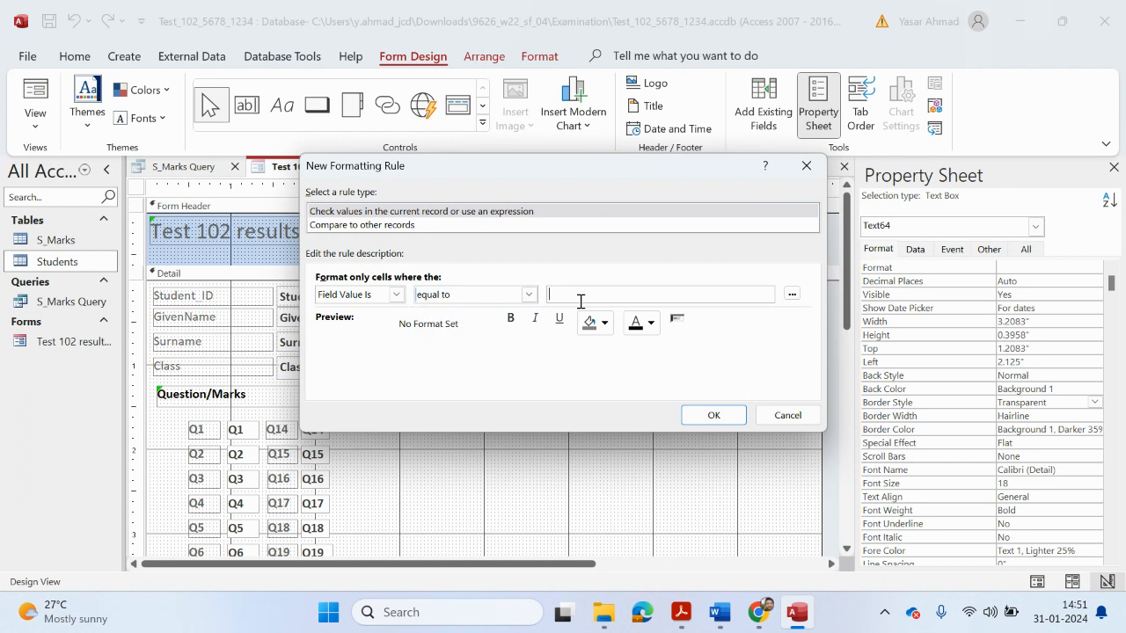
type("Pass")
left_click(651, 324)
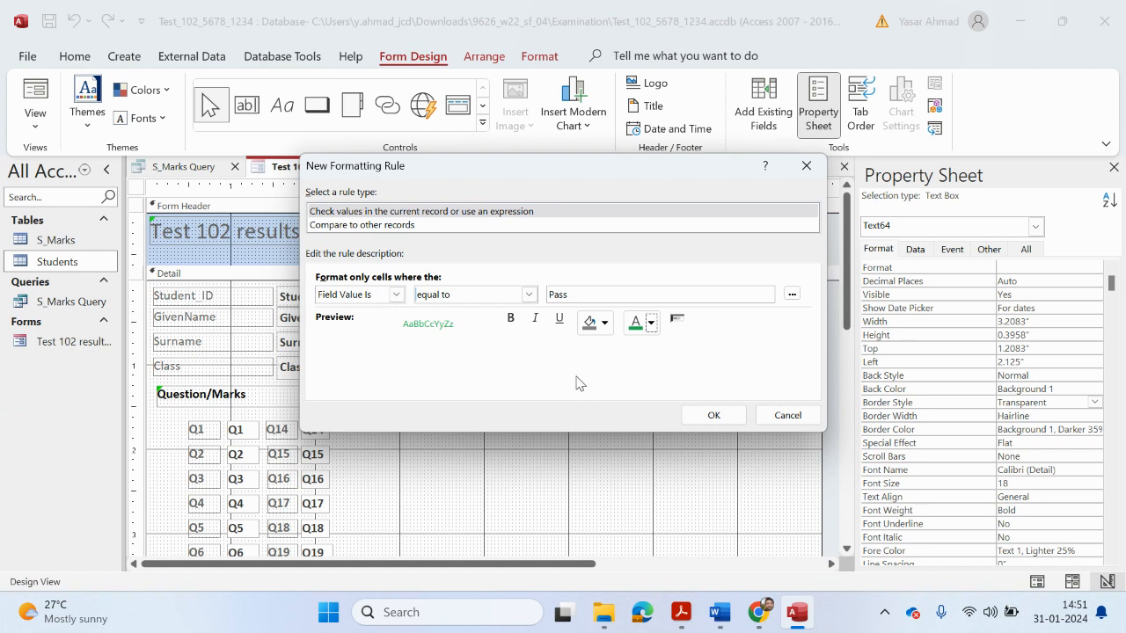
left_click(512, 318)
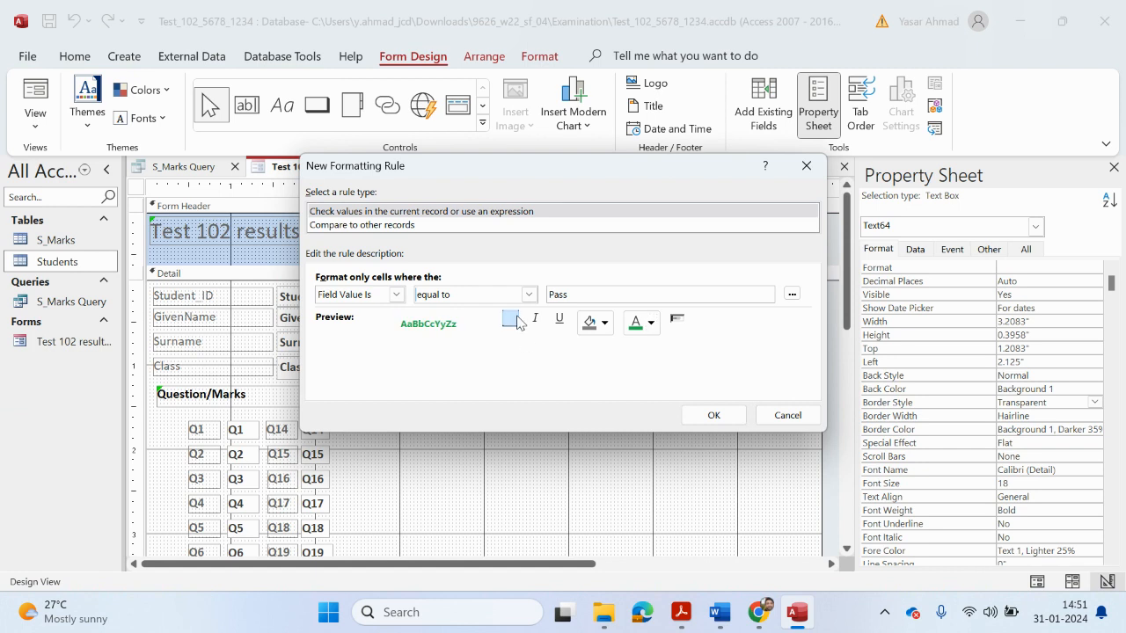
left_click(713, 415)
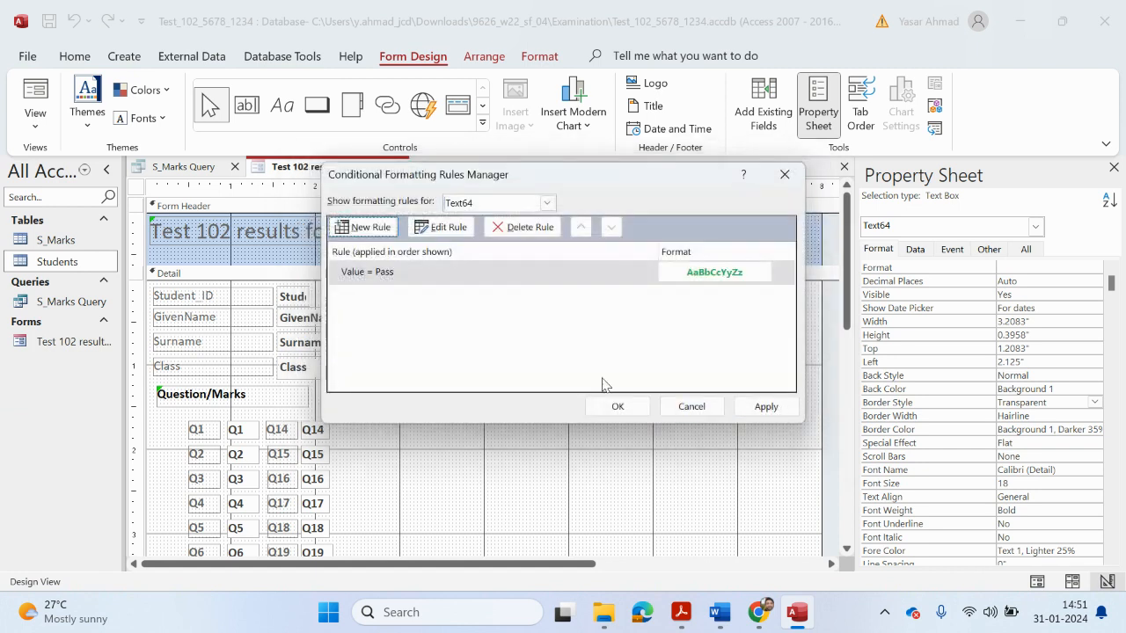
left_click(372, 228)
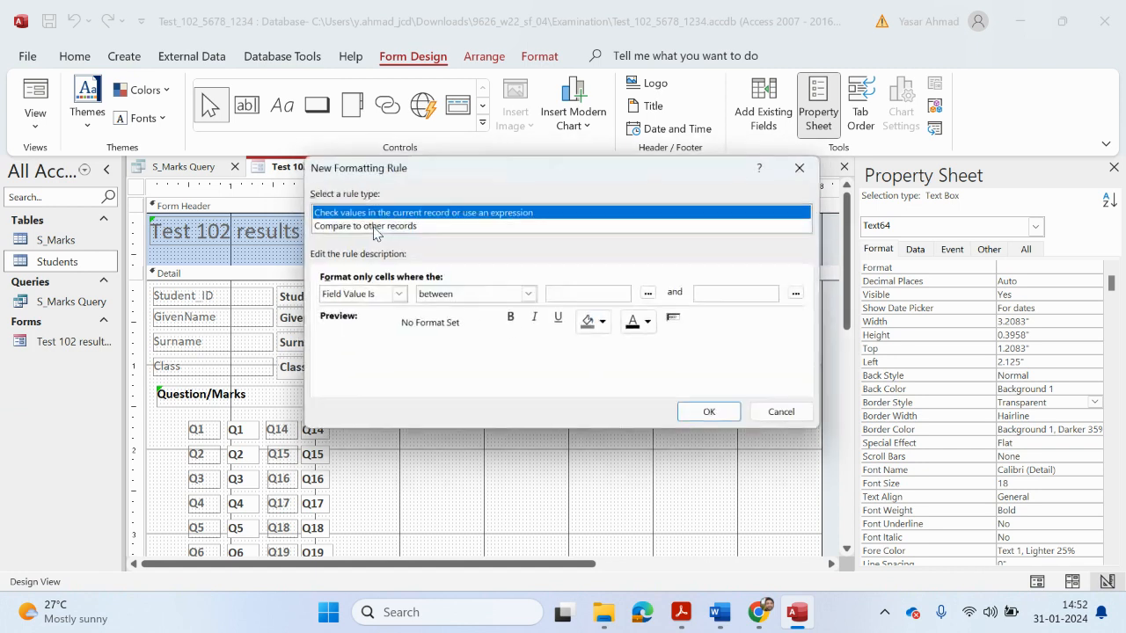
left_click_drag(478, 172, 519, 338)
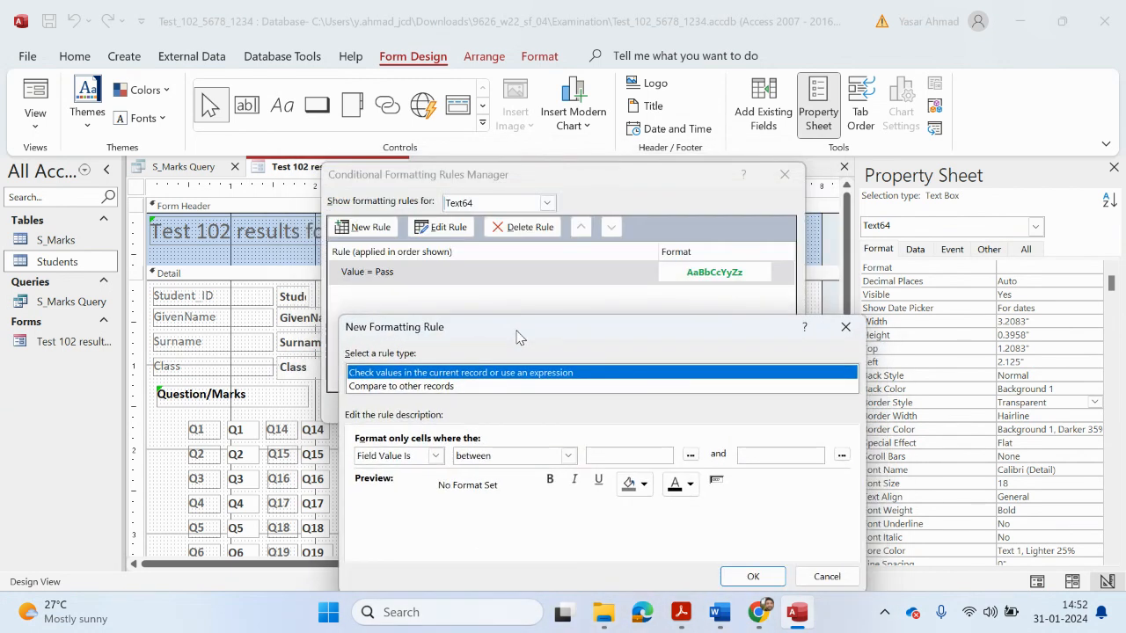
left_click_drag(517, 337, 474, 276)
left_click(799, 264)
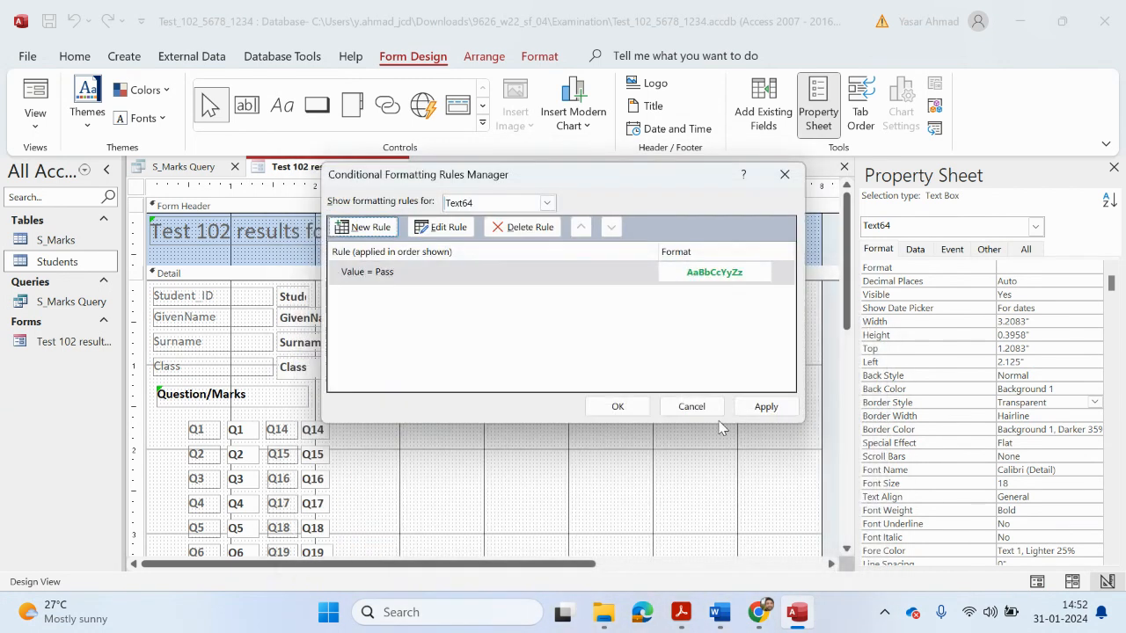
Step: Apply the Pass formatting rule and enlarge the result text box to about 5.75 by 0.79 inches
left_click(620, 407)
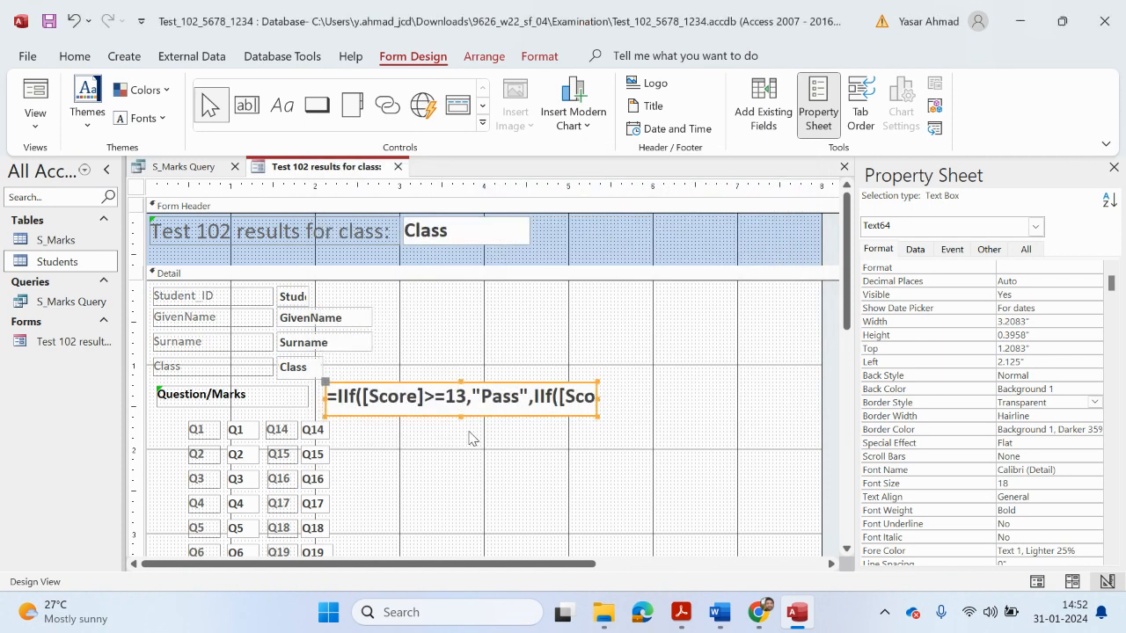
left_click_drag(598, 416, 810, 447)
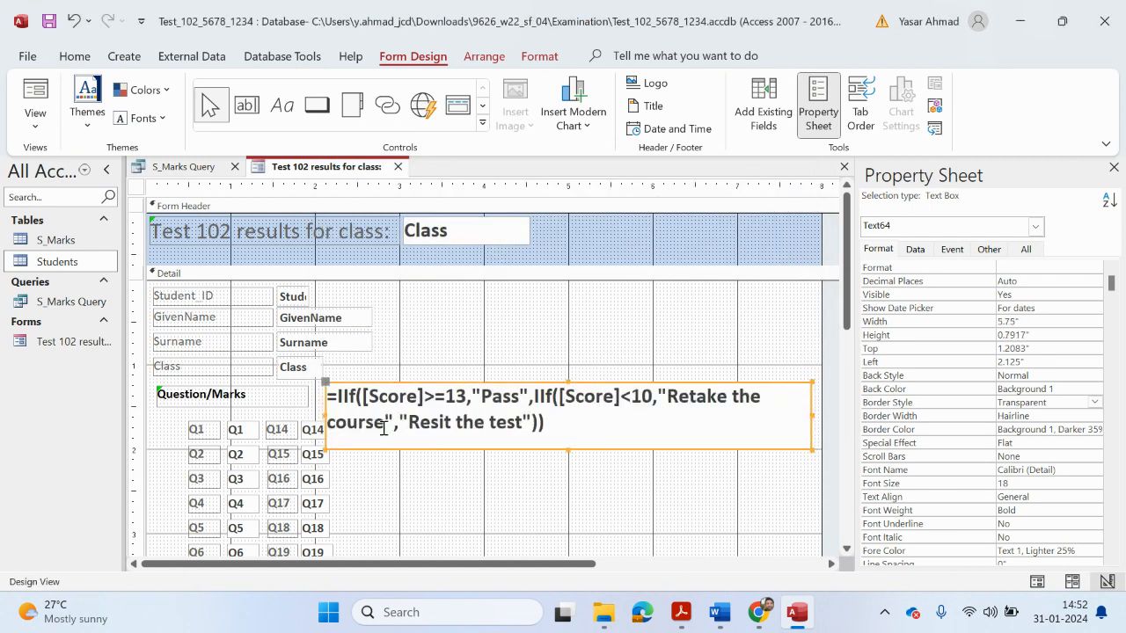
Step: Copy "Retake the course" from the text box's expression and add a conditional formatting rule that shows values equal to it in bold red
left_click_drag(383, 423, 665, 400)
key("ctrl+c")
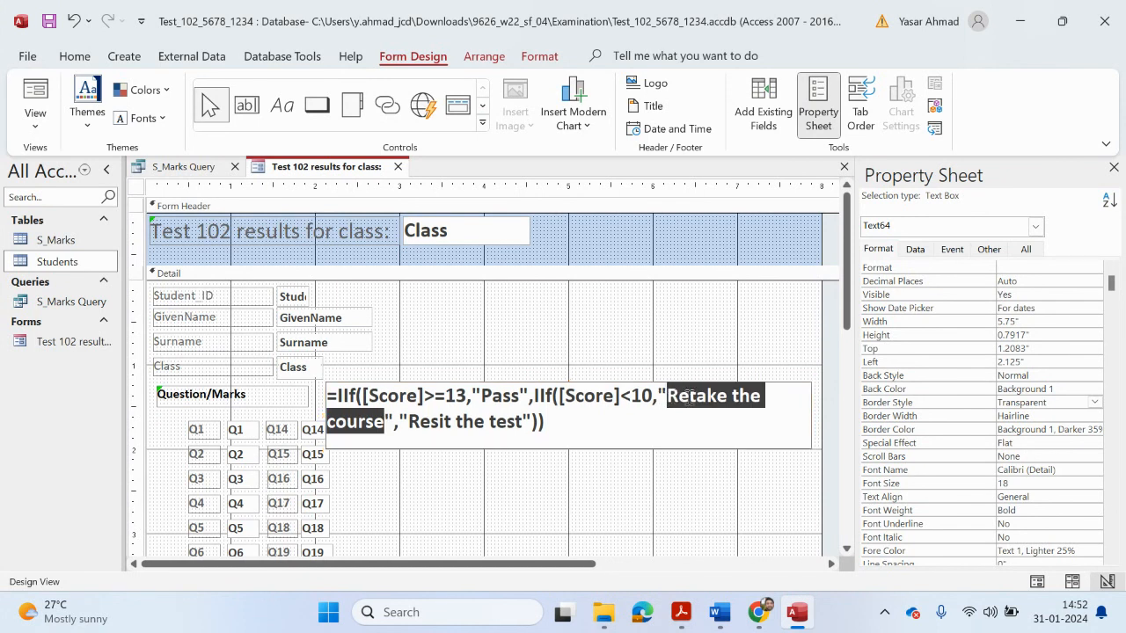
left_click(677, 494)
left_click(598, 408)
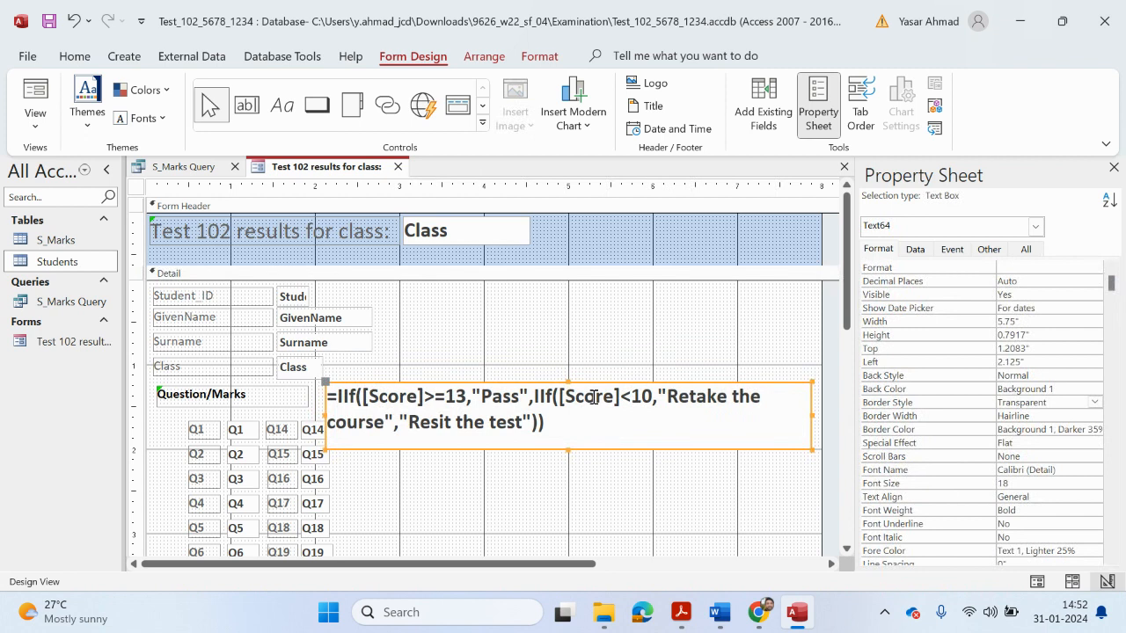
right_click(595, 397)
left_click(675, 539)
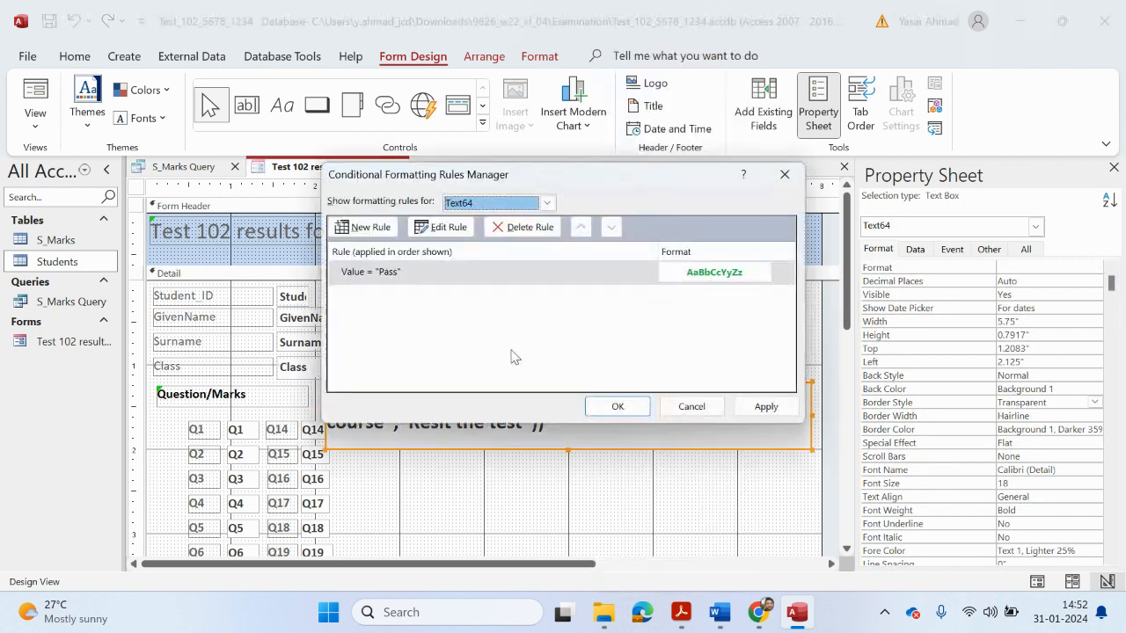
left_click(369, 227)
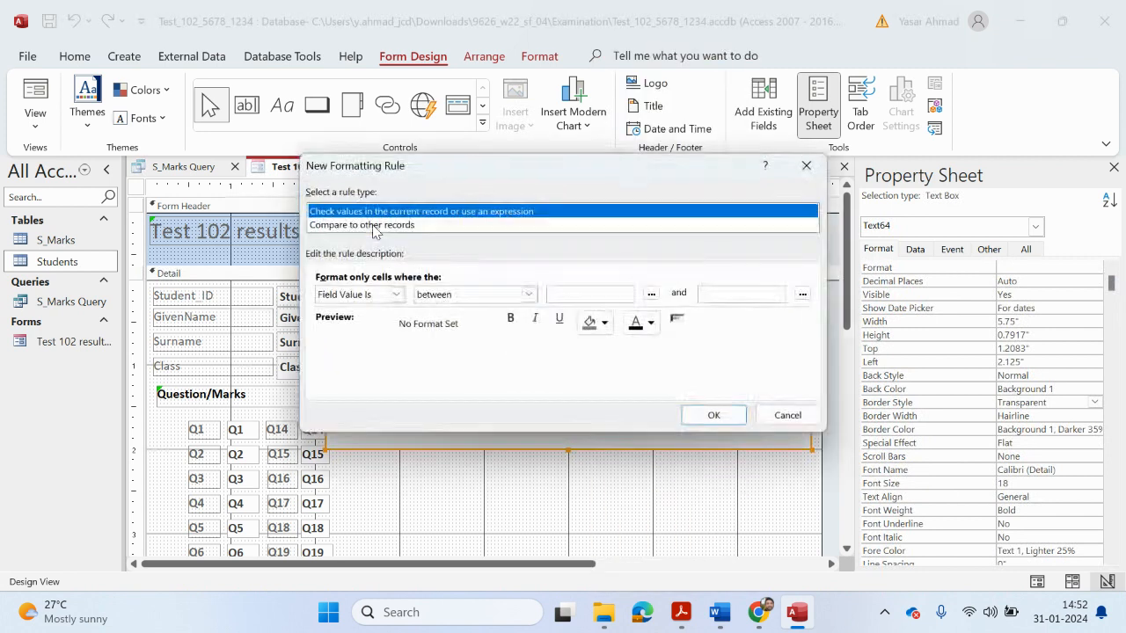
left_click(440, 299)
left_click(444, 332)
left_click(584, 299)
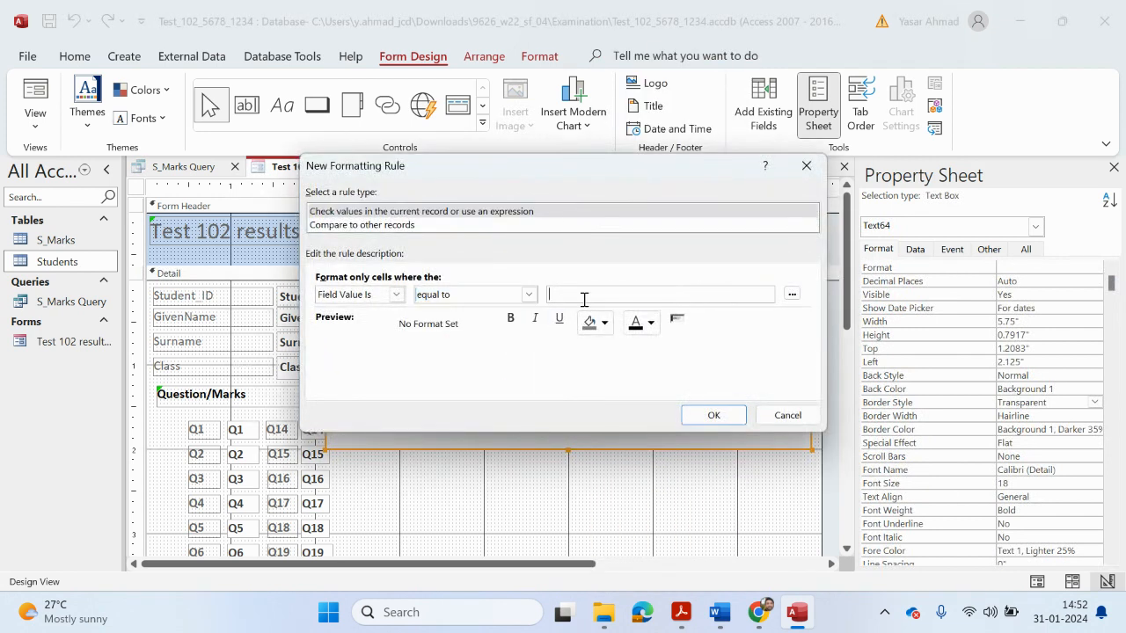
key("ctrl+v")
left_click(651, 323)
left_click(650, 485)
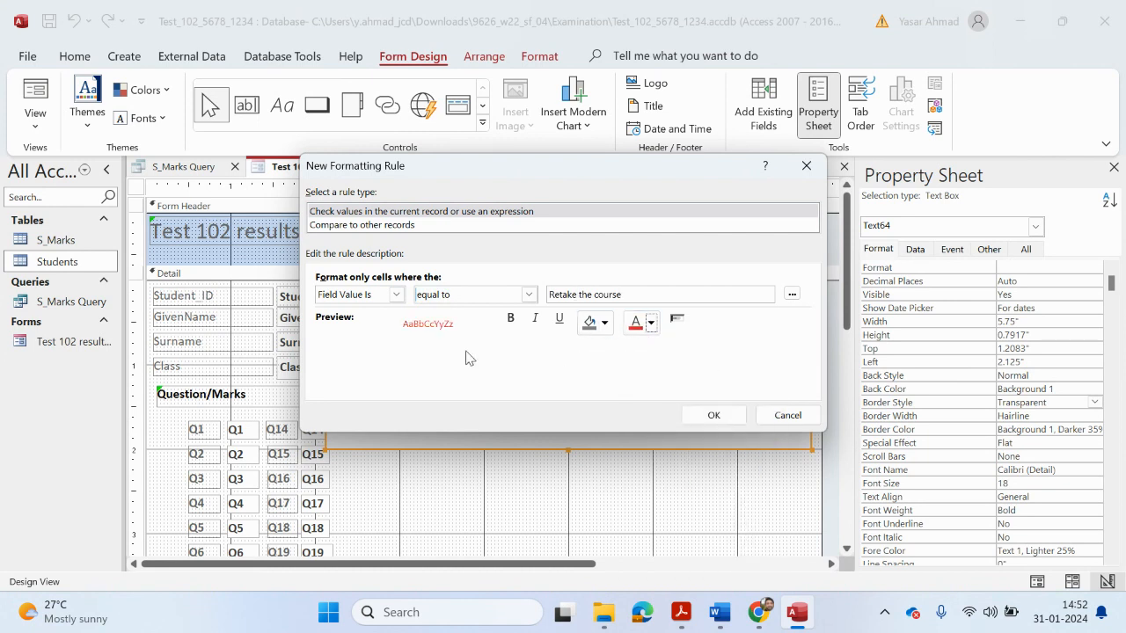
left_click(507, 321)
left_click(714, 417)
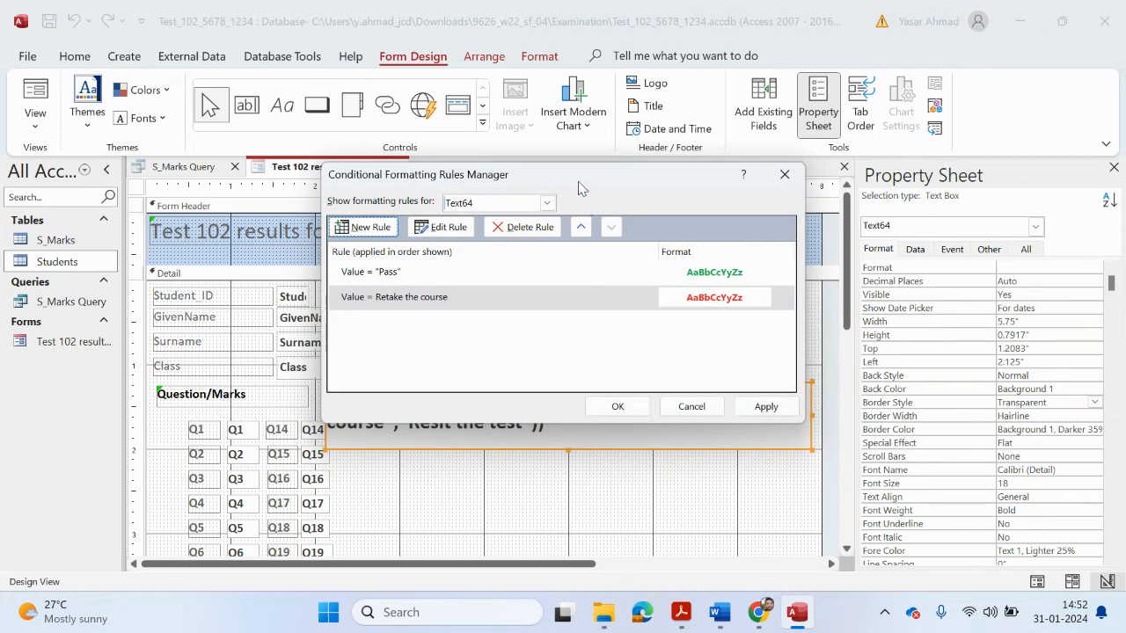
Step: Add a conditional formatting rule that shows values equal to "Resit the test" in bold red and apply the rules
left_click_drag(580, 183, 573, 134)
left_click(349, 178)
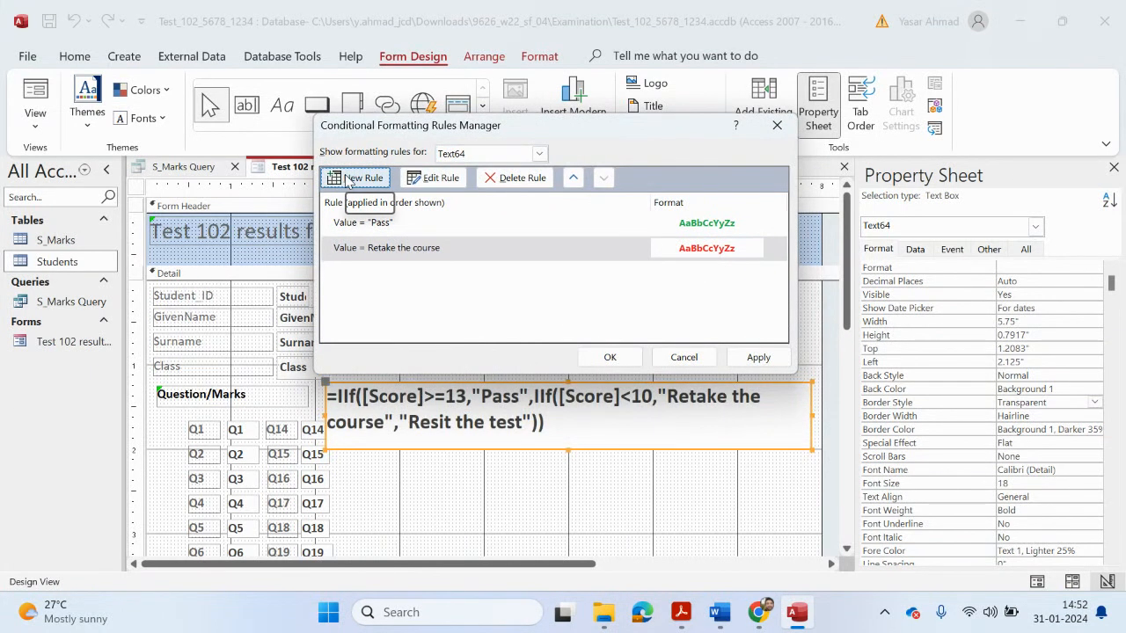
left_click(438, 251)
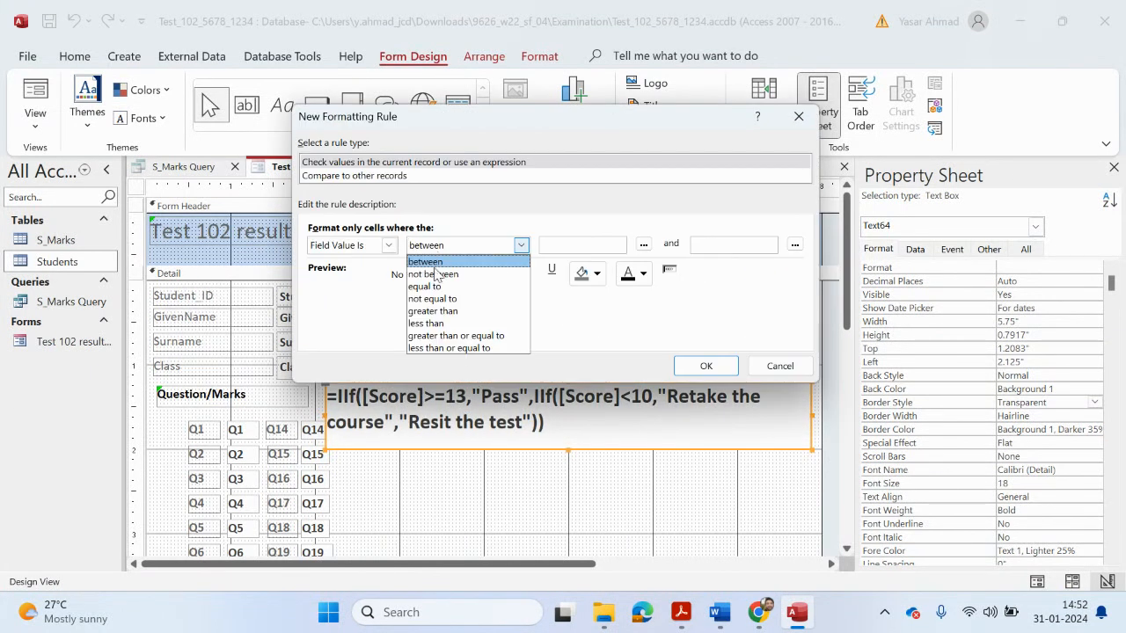
left_click(482, 283)
left_click(569, 247)
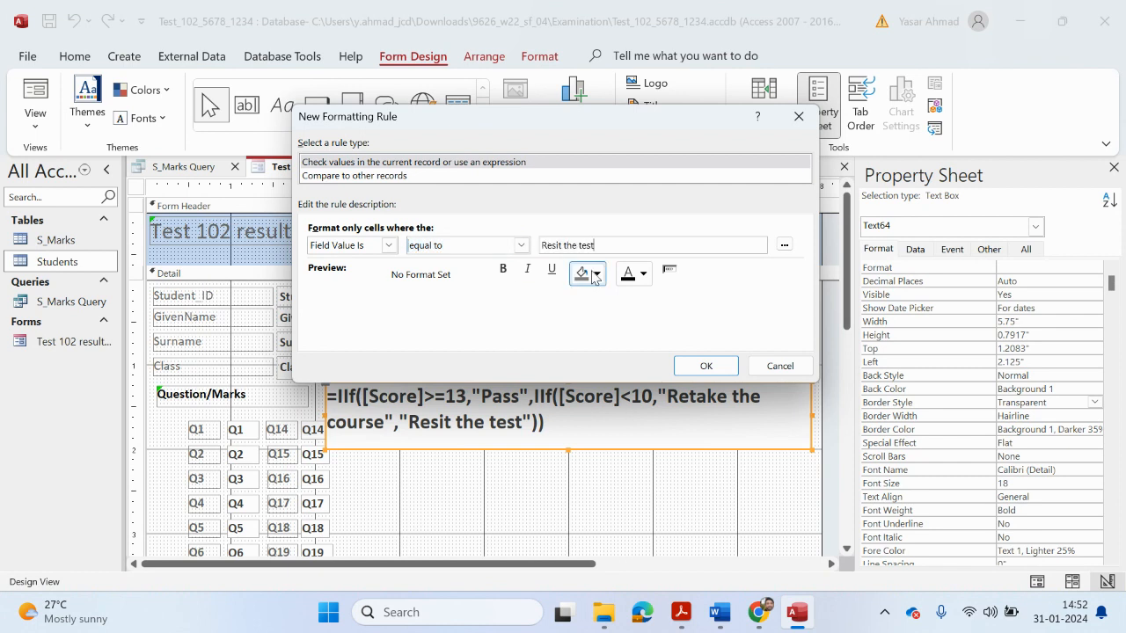
left_click(643, 274)
left_click(642, 437)
left_click(502, 268)
left_click(705, 366)
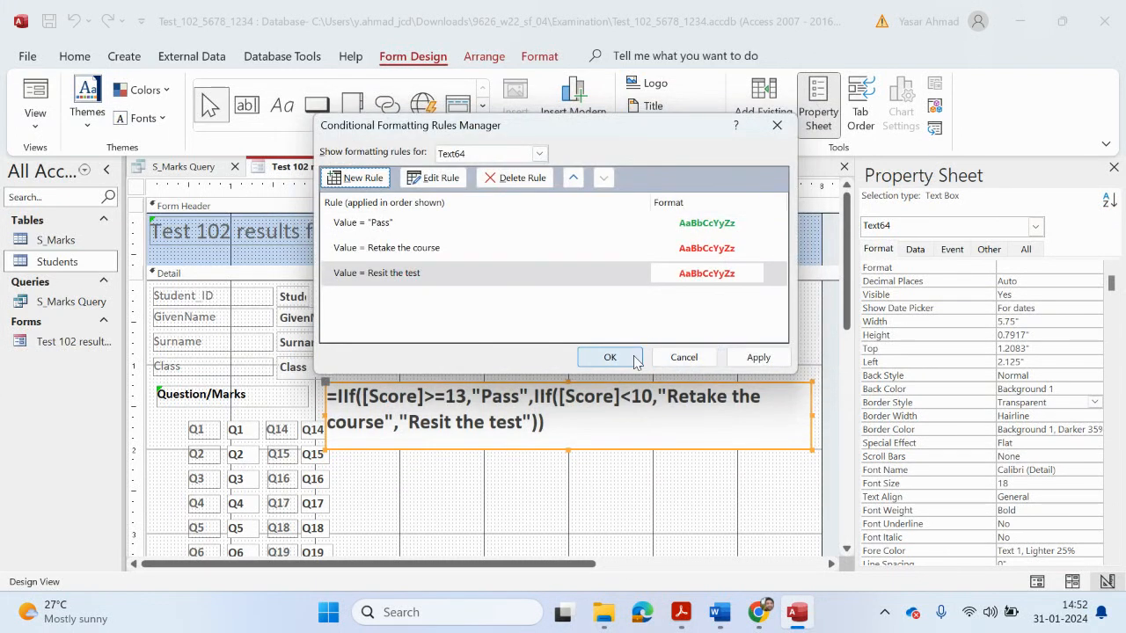
left_click(607, 357)
Step: Open the form in Form View and step through to record 14, checking the result text's colour and wording against the Score
left_click(35, 96)
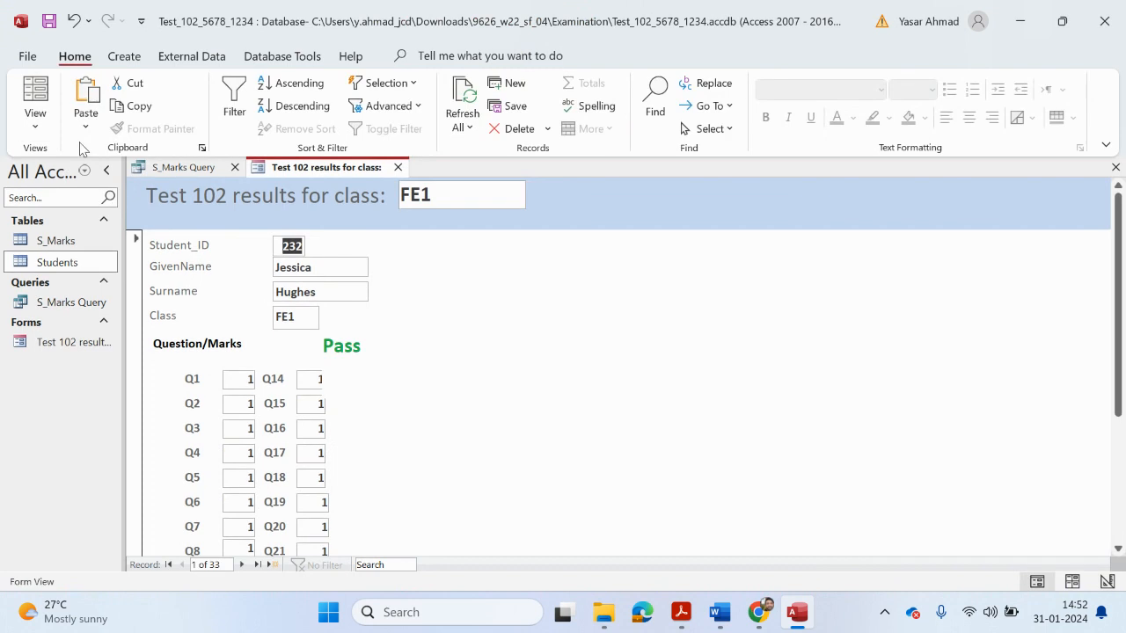
left_click(244, 567)
left_click(243, 565)
left_click(244, 565)
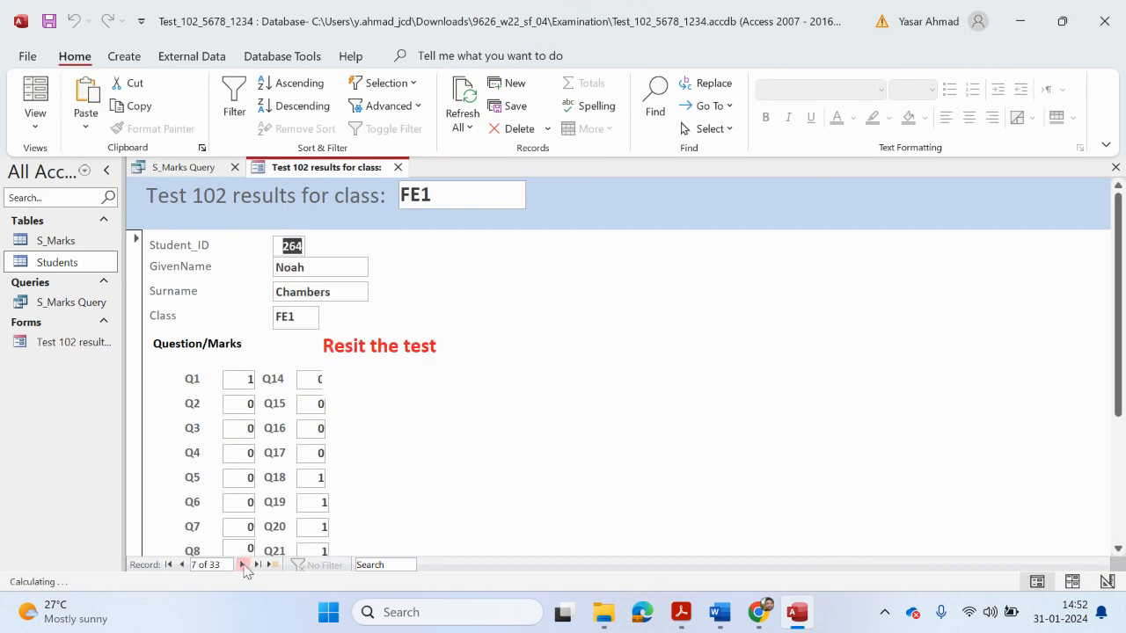
left_click(244, 566)
left_click(244, 565)
left_click(244, 565)
left_click(243, 566)
left_click(244, 565)
left_click(244, 565)
scroll(384, 483, "down", 3)
scroll(384, 483, "up", 3)
scroll(385, 482, "down", 3)
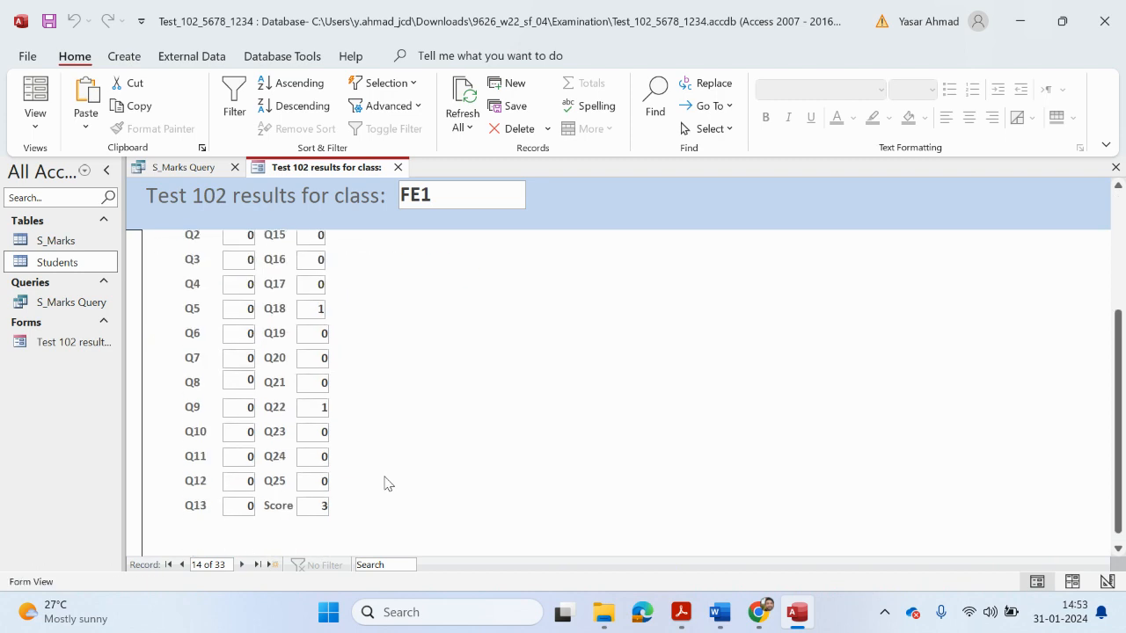
scroll(384, 483, "up", 3)
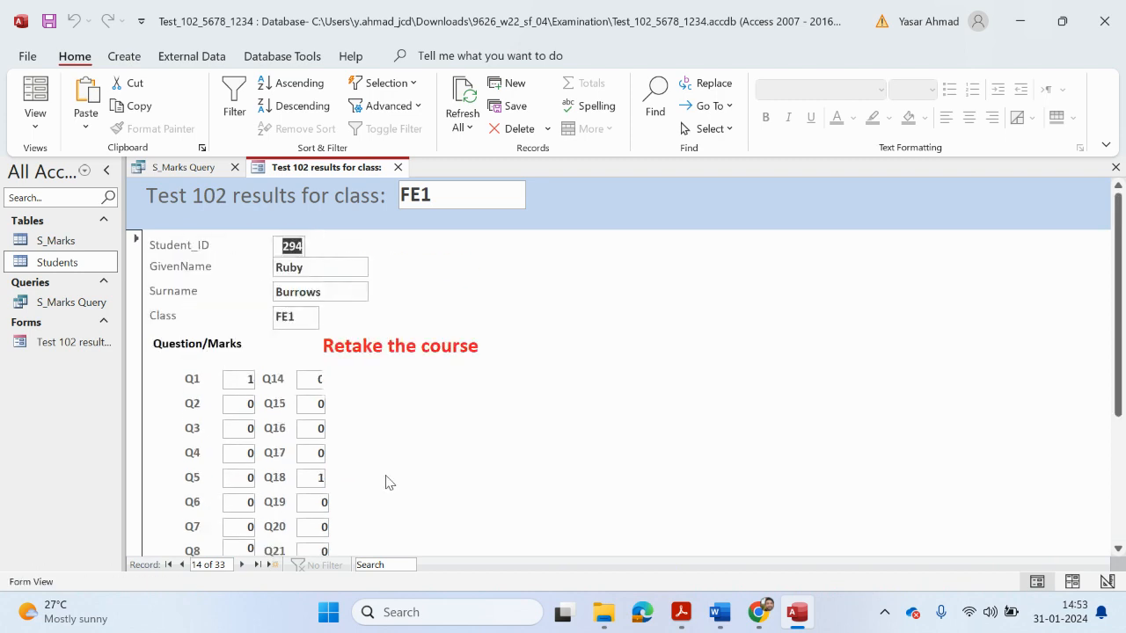
Step: Return the form to Design View and move the result text box up to about 1.04 inches from the top of the Detail section
left_click(35, 123)
left_click(70, 230)
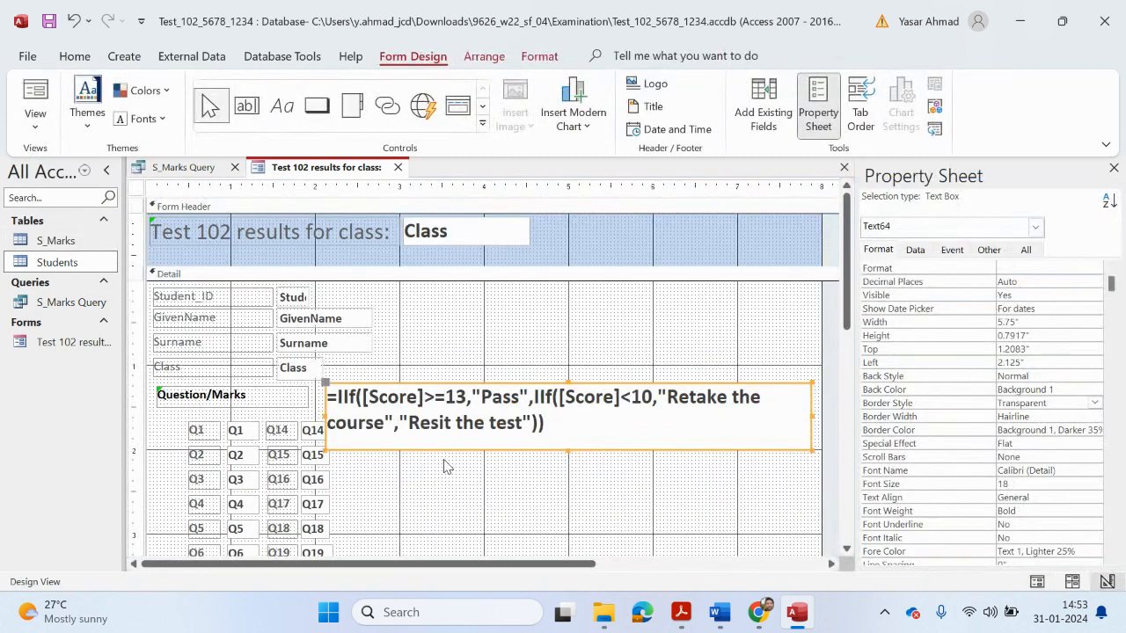
left_click_drag(491, 383, 480, 370)
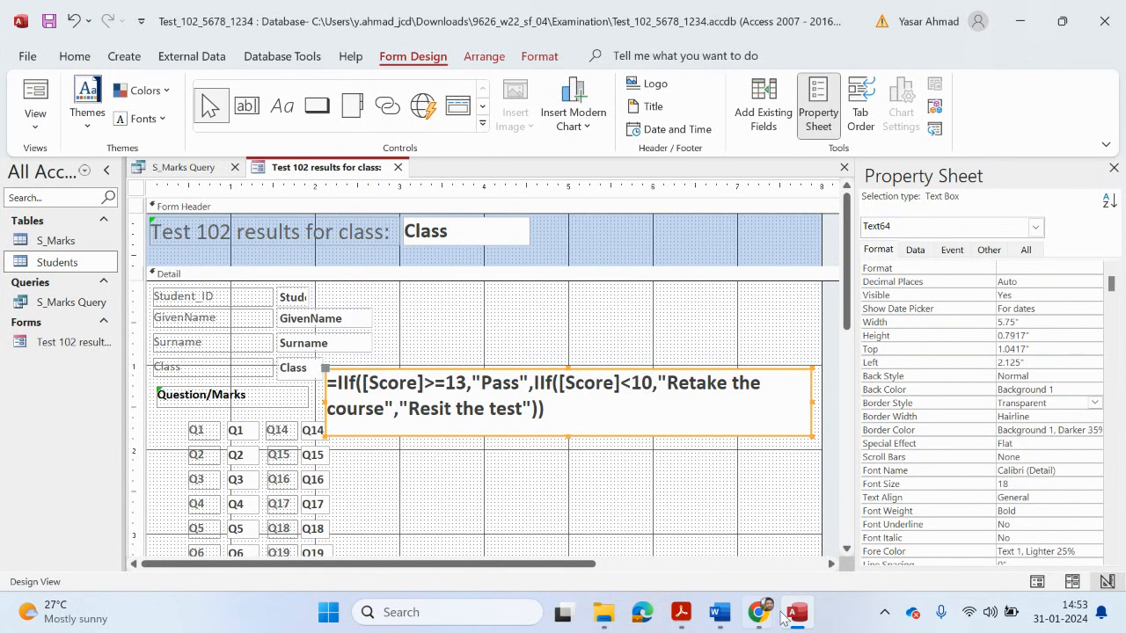
Step: Switch to the open Google Chrome window
mouse_move(759, 612)
left_click(696, 547)
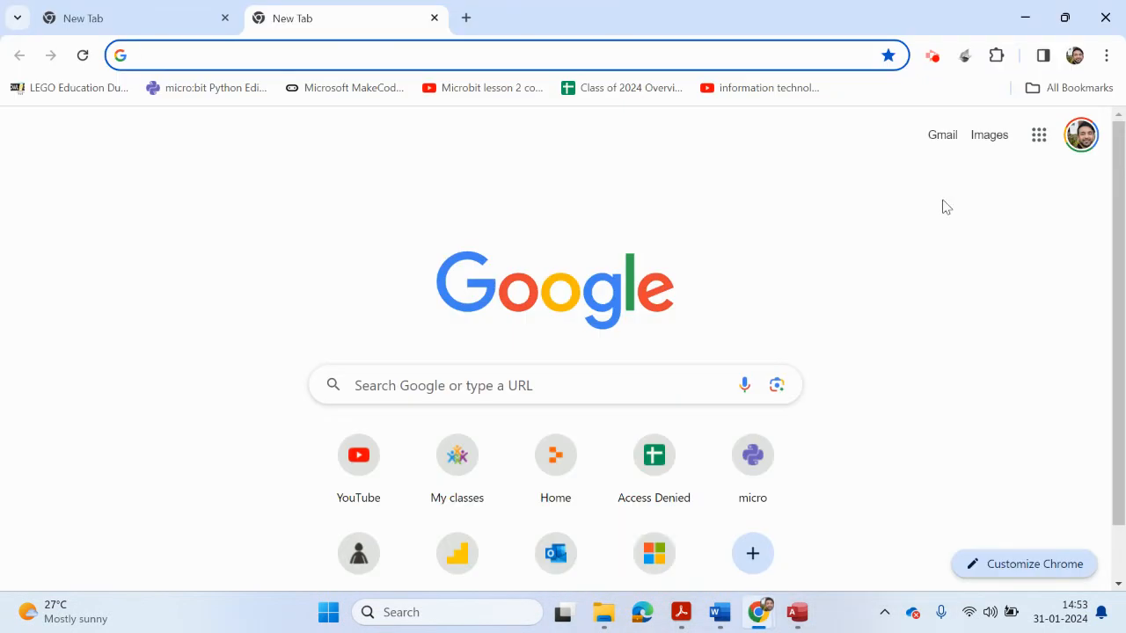